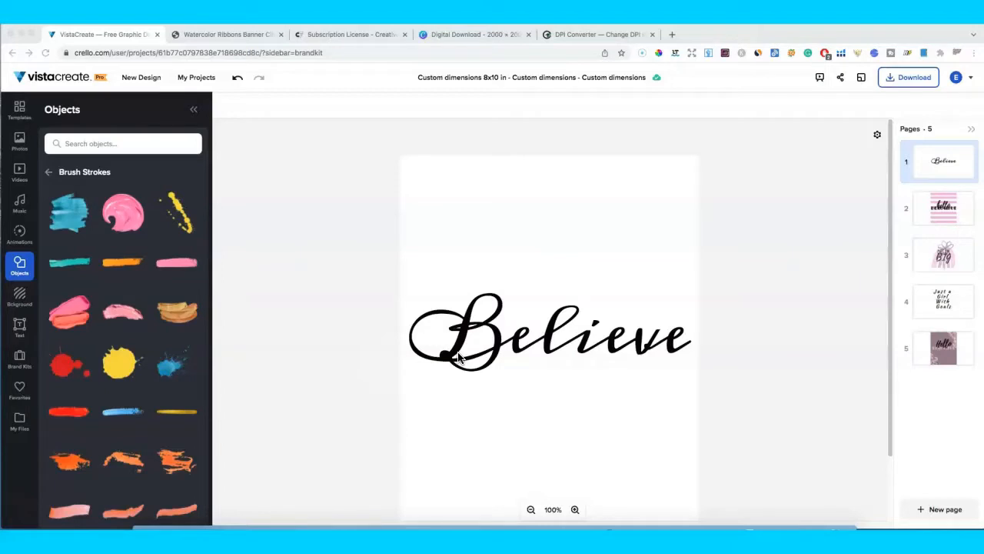
Move the "Believe" text slightly higher on the first page.
click(496, 348)
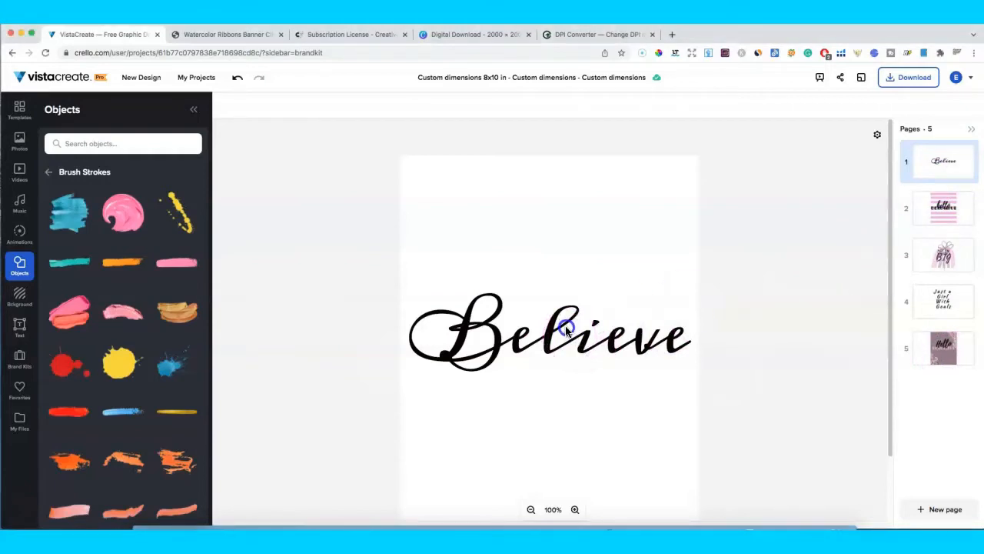
drag(562, 325, 548, 328)
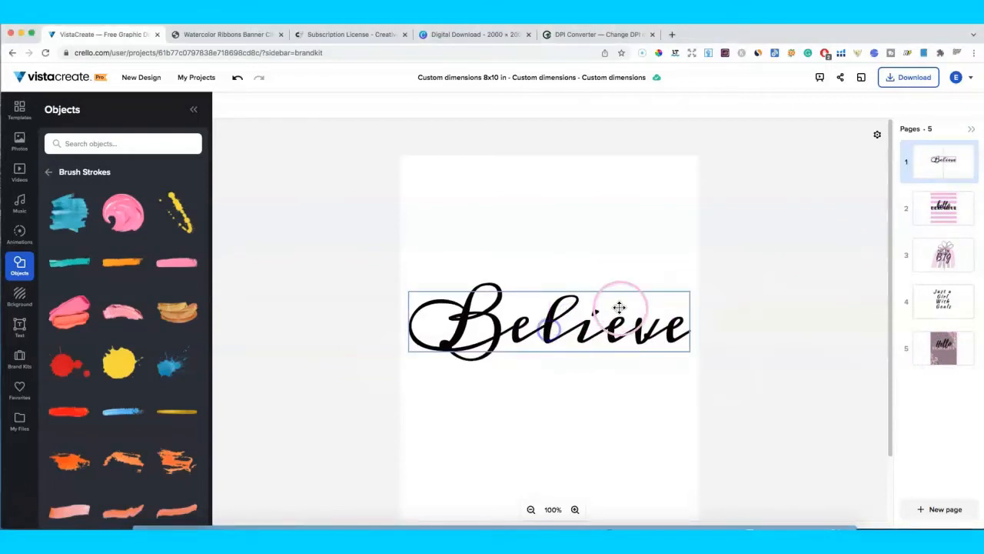
click(754, 298)
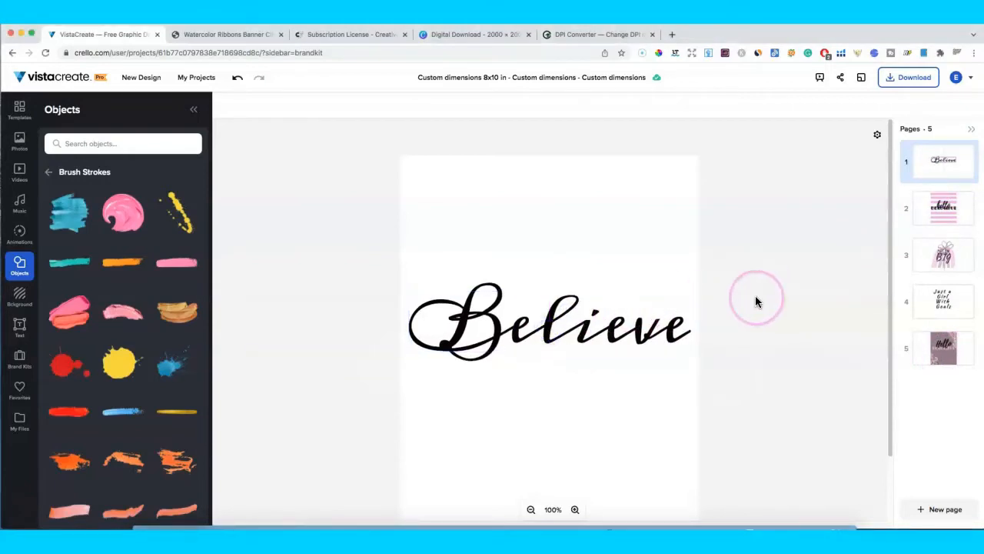
double_click(570, 320)
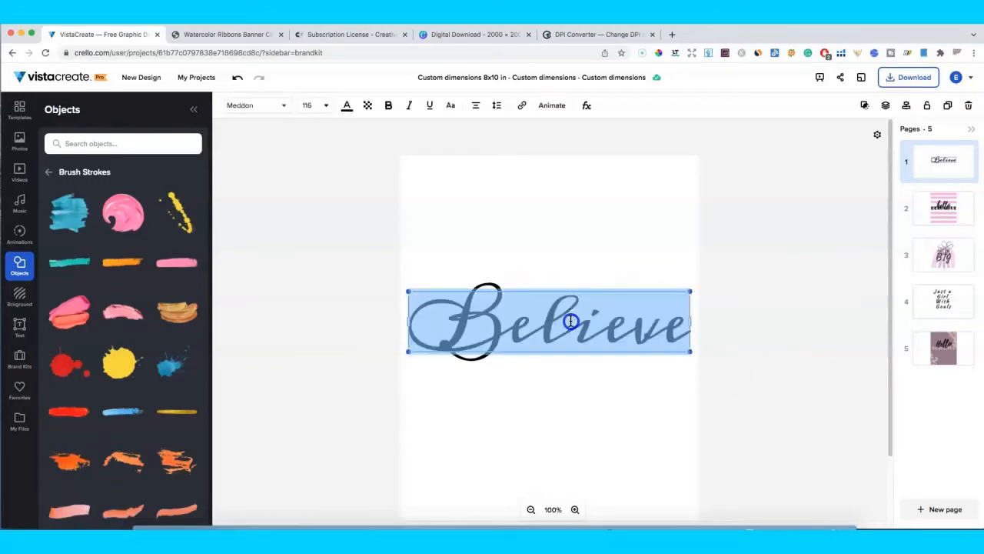
click(602, 271)
double_click(594, 319)
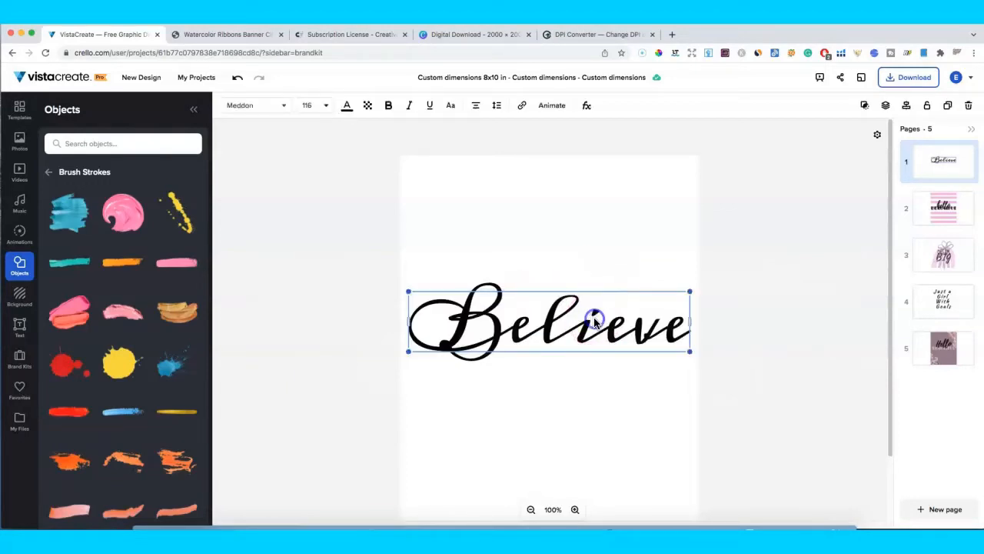
click(605, 269)
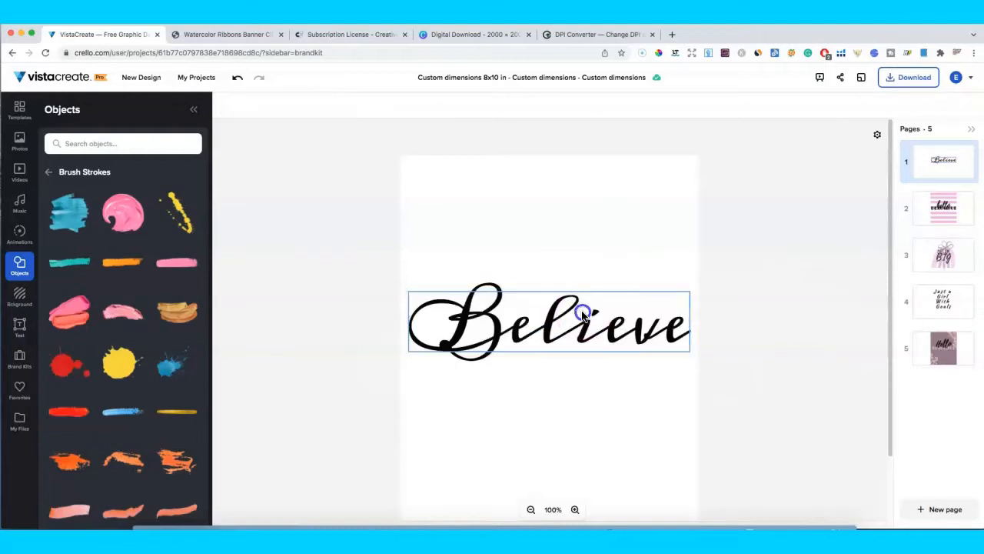
Change the font of the "Believe" text to Gabriela and enlarge it to size 118.
double_click(582, 316)
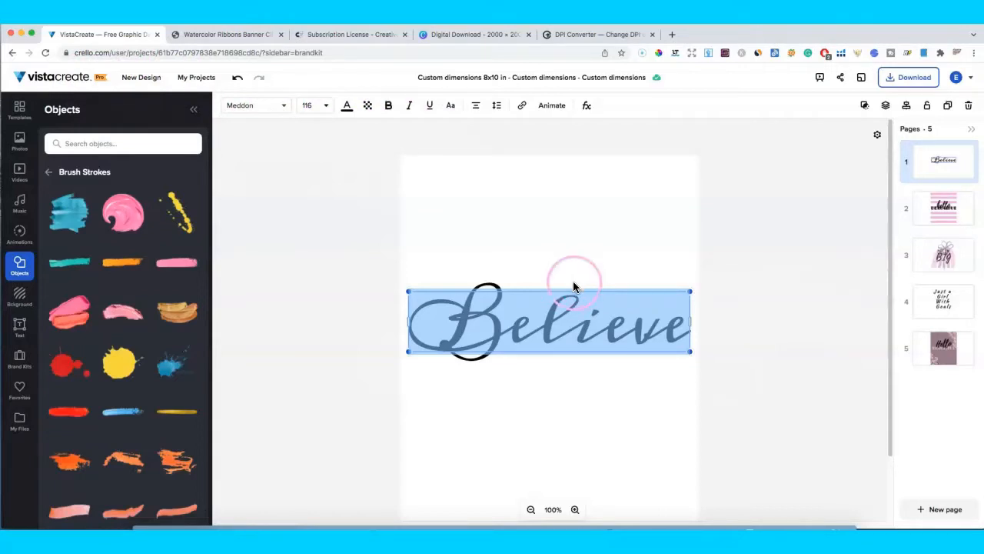
click(281, 105)
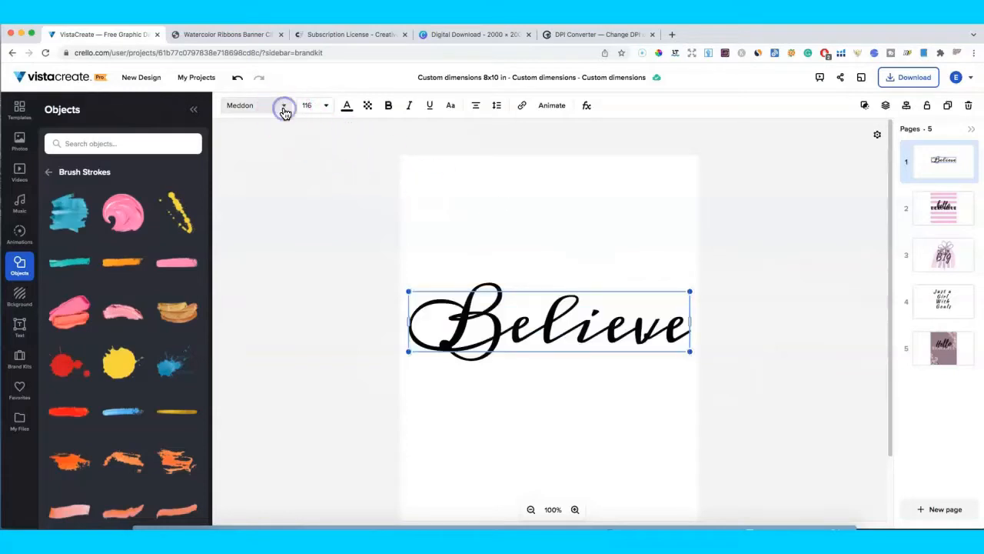
scroll(121, 417, down, 10)
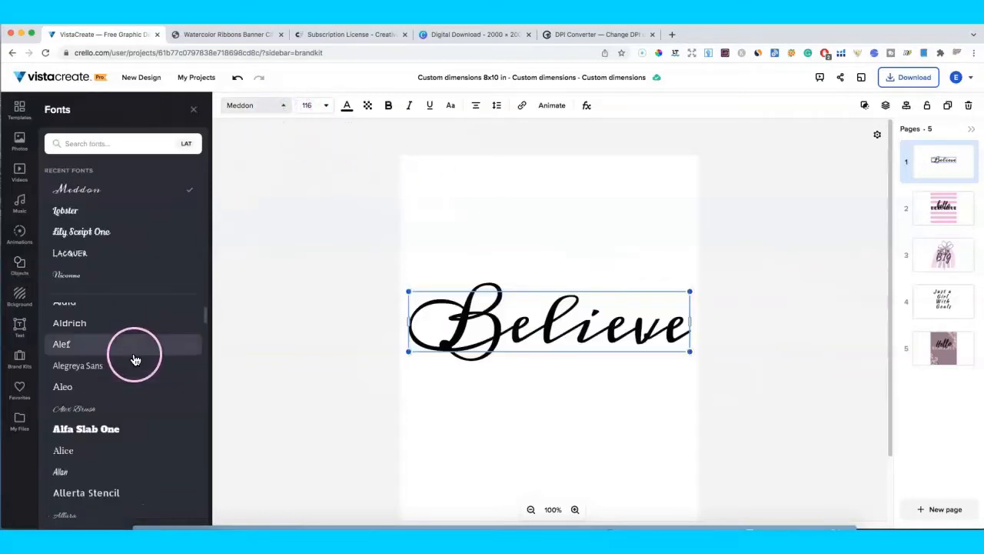
scroll(132, 370, down, 10)
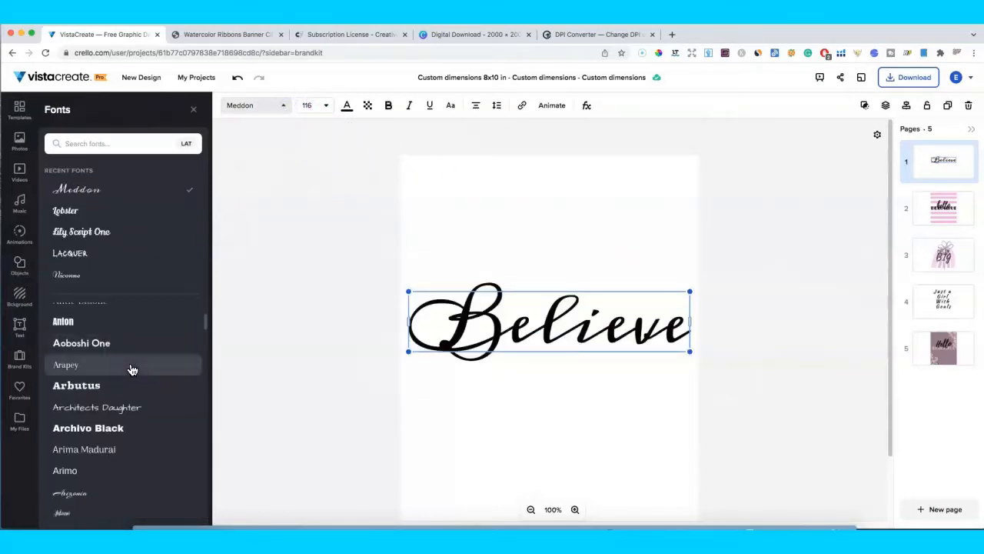
scroll(129, 442, down, 5)
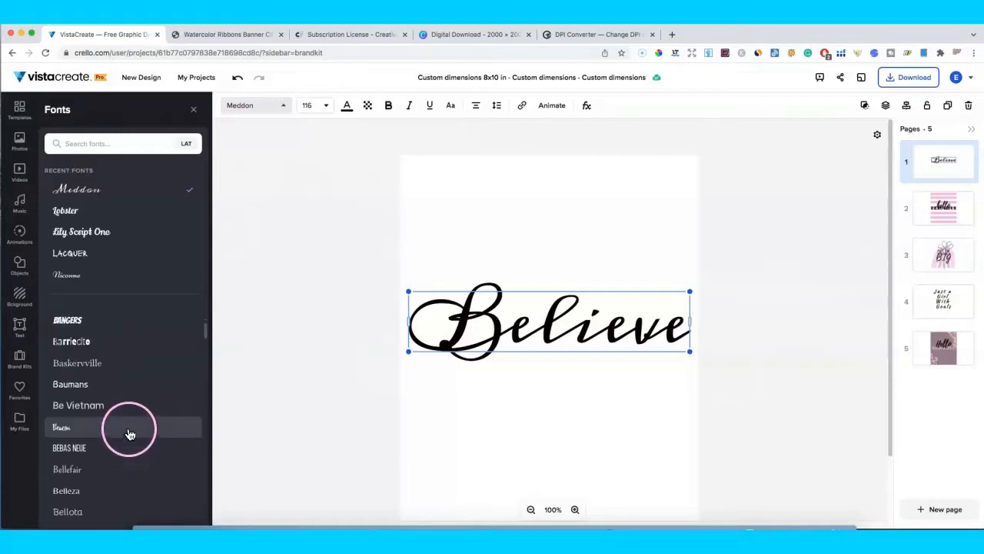
scroll(132, 425, up, 3)
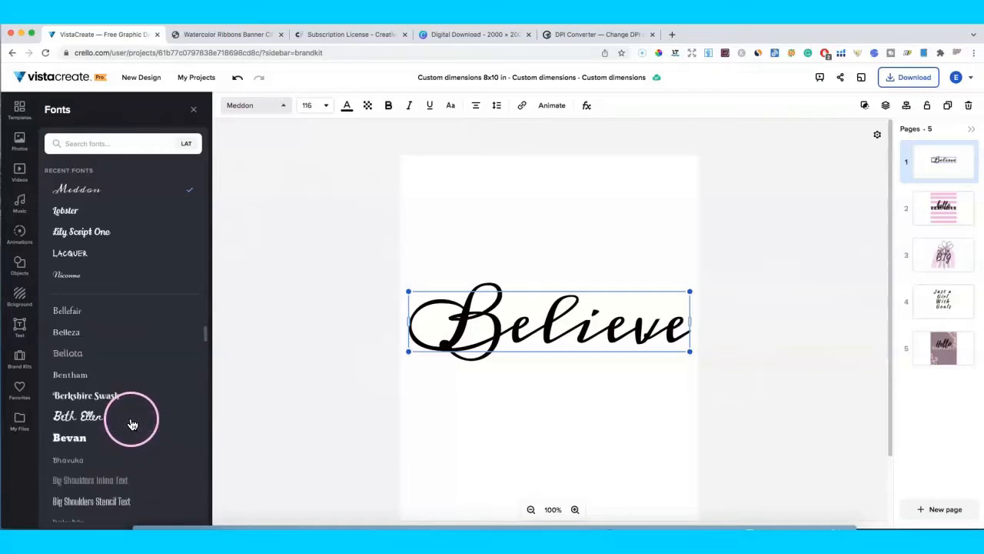
scroll(133, 422, up, 5)
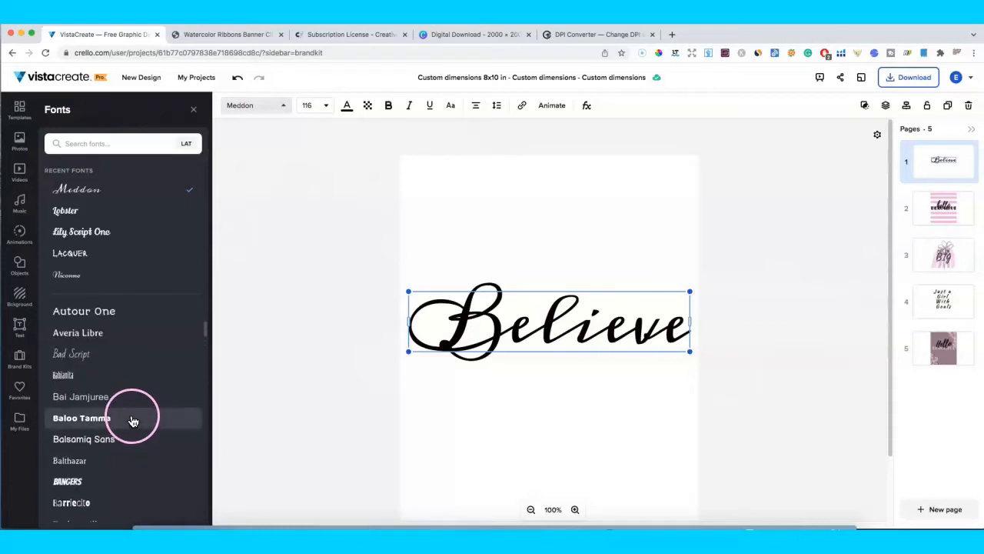
scroll(134, 419, up, 5)
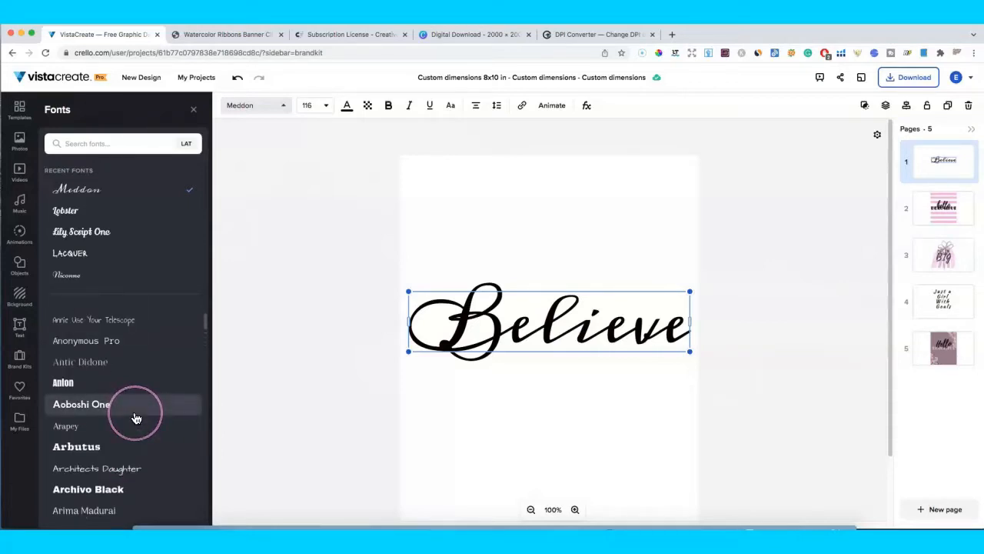
scroll(136, 419, down, 15)
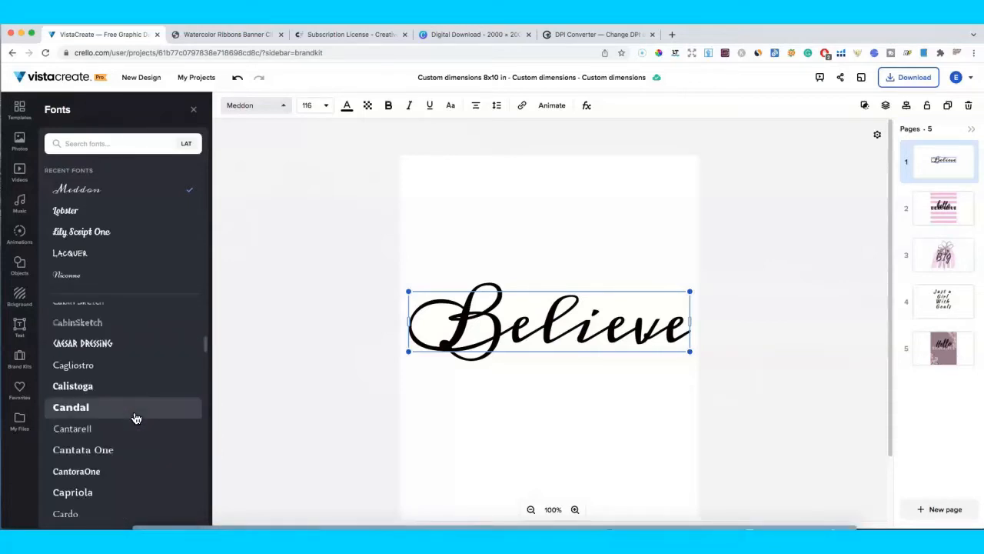
scroll(136, 418, down, 5)
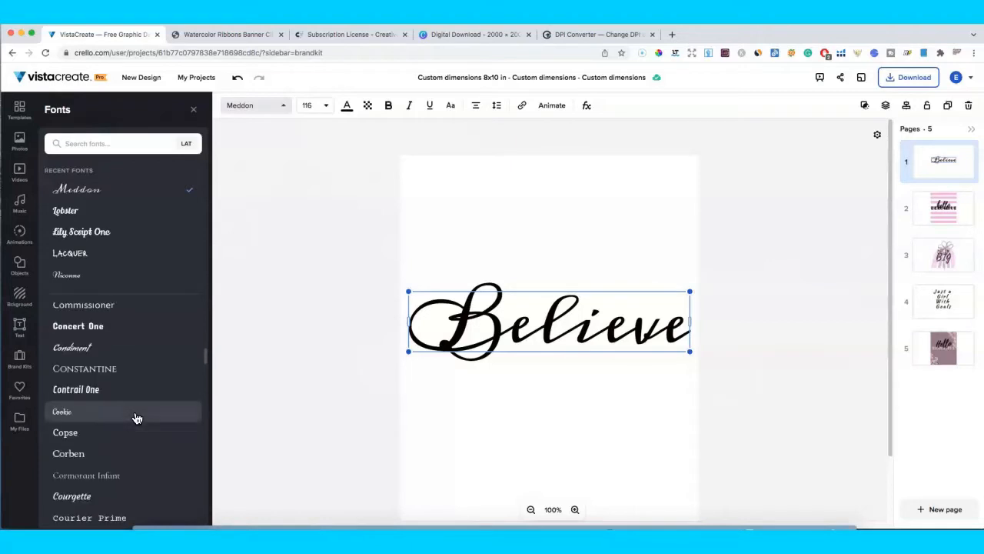
scroll(137, 419, down, 10)
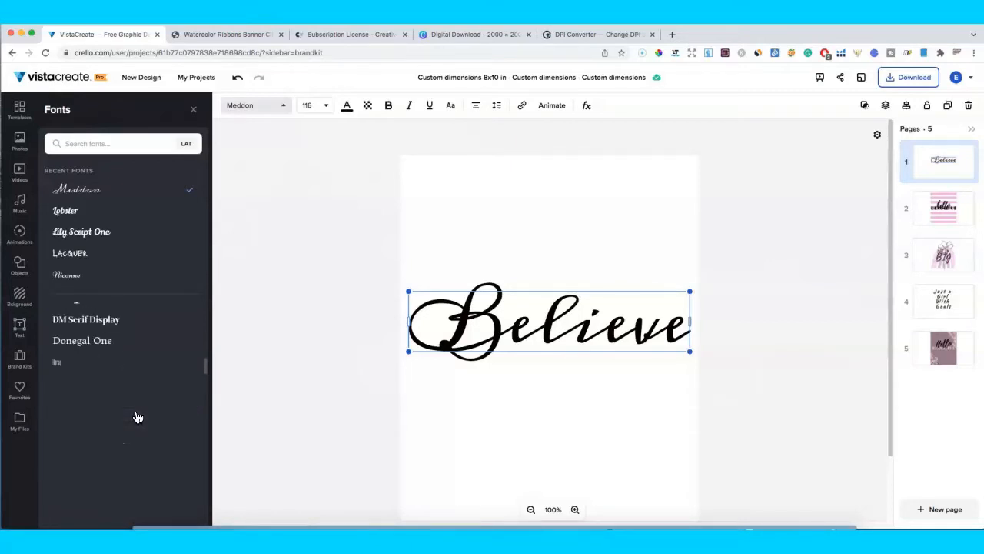
scroll(137, 418, down, 5)
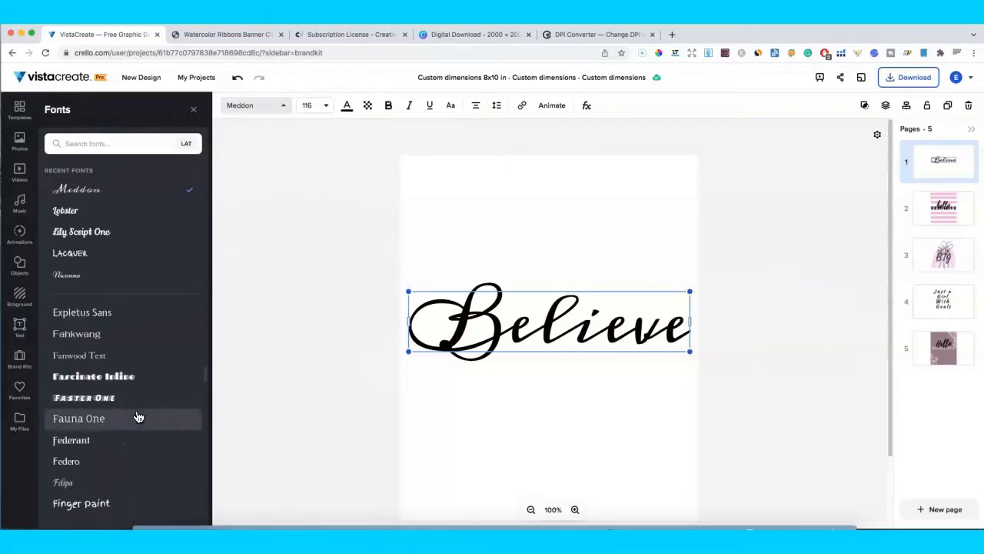
scroll(138, 417, down, 4)
scroll(139, 415, down, 5)
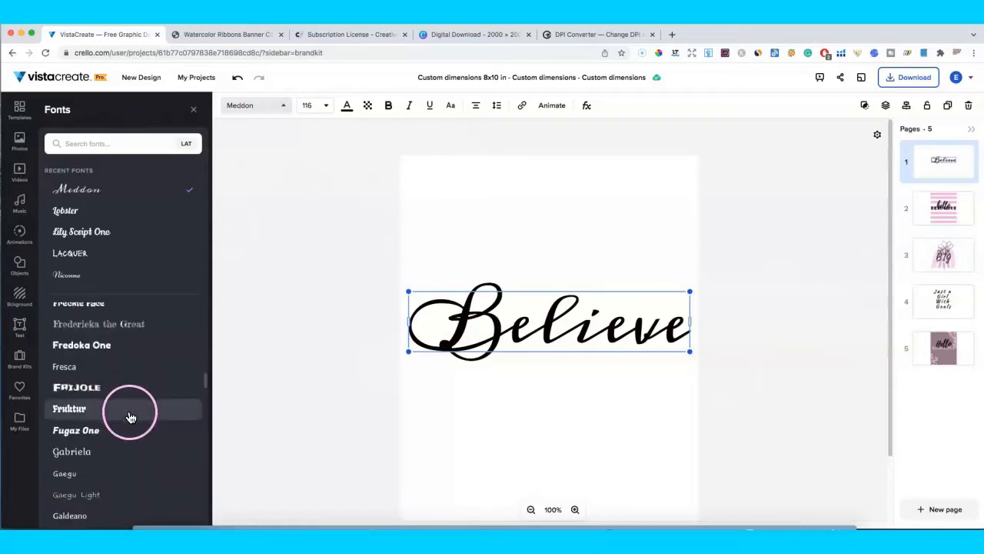
click(135, 452)
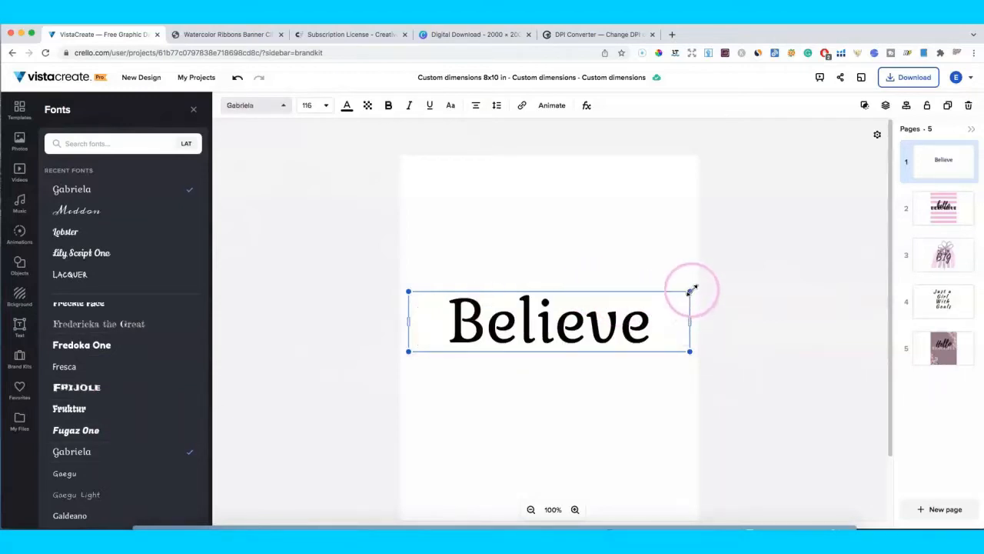
drag(692, 289, 696, 285)
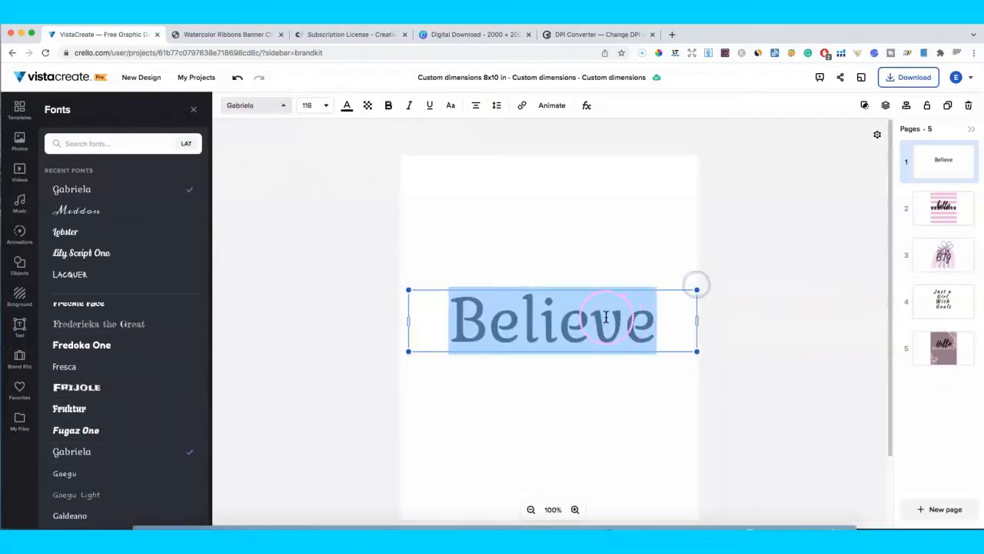
Set the fill colour of the "Believe" text to near-black #101010.
click(347, 105)
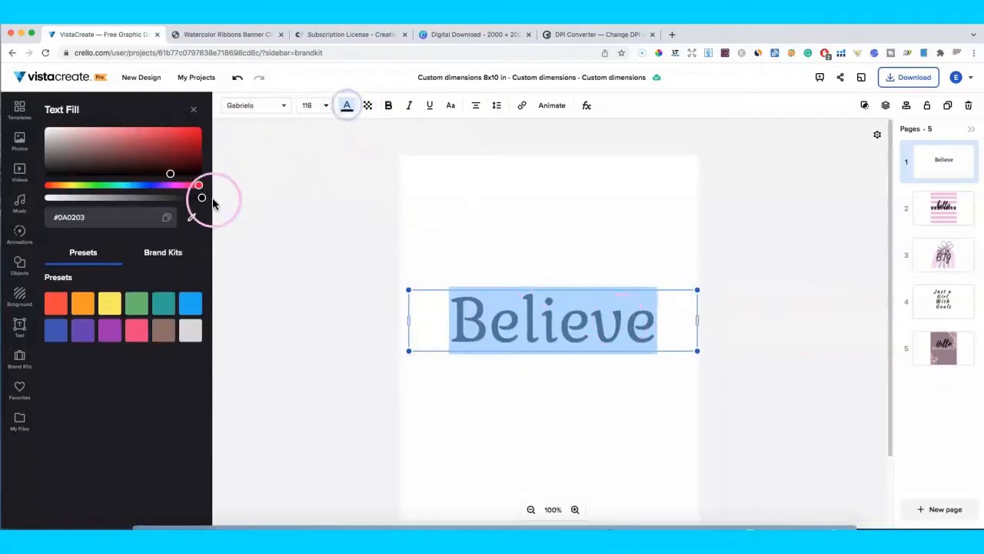
click(66, 218)
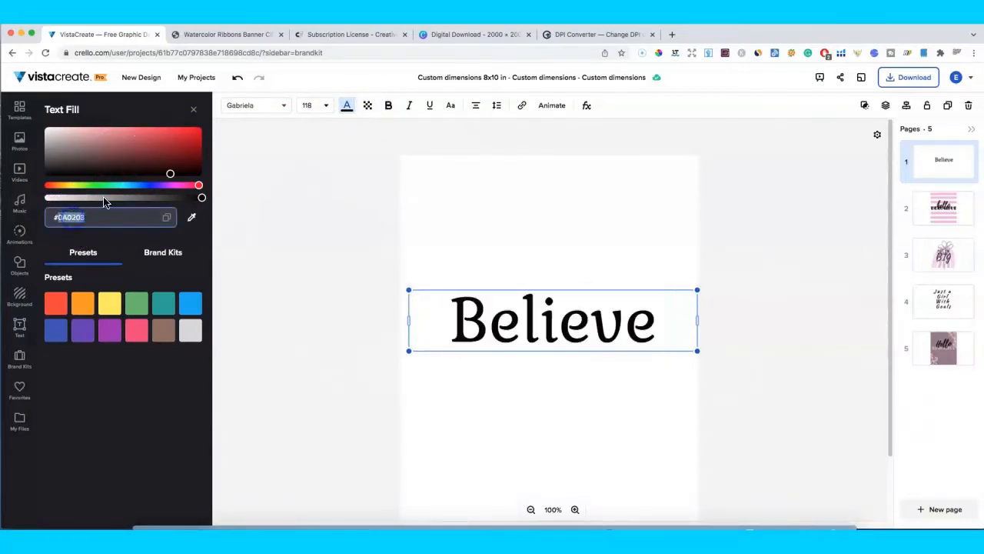
click(171, 173)
mouse_move(173, 175)
mouse_down()
mouse_move(133, 136)
mouse_move(105, 150)
mouse_move(167, 147)
mouse_move(170, 158)
mouse_up()
drag(108, 159, 46, 174)
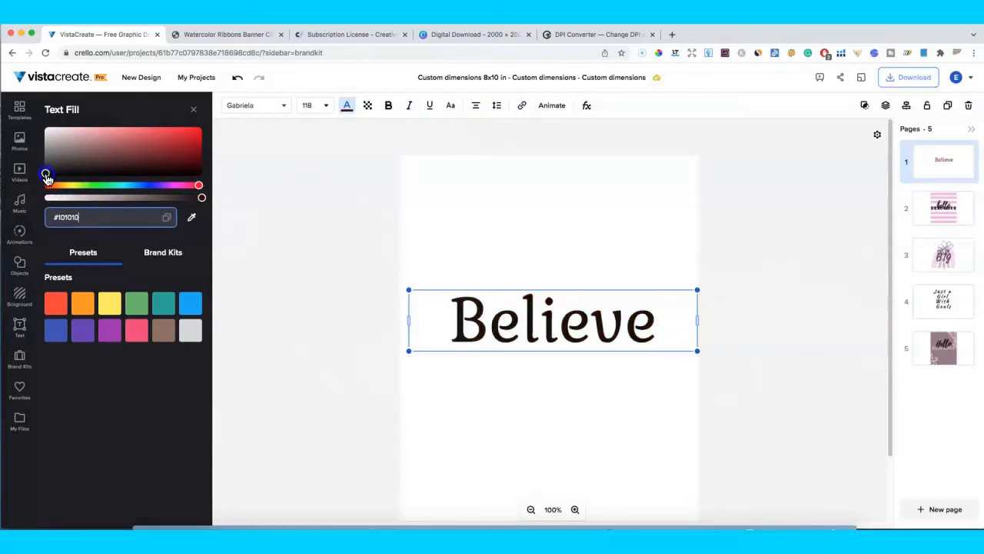
click(774, 280)
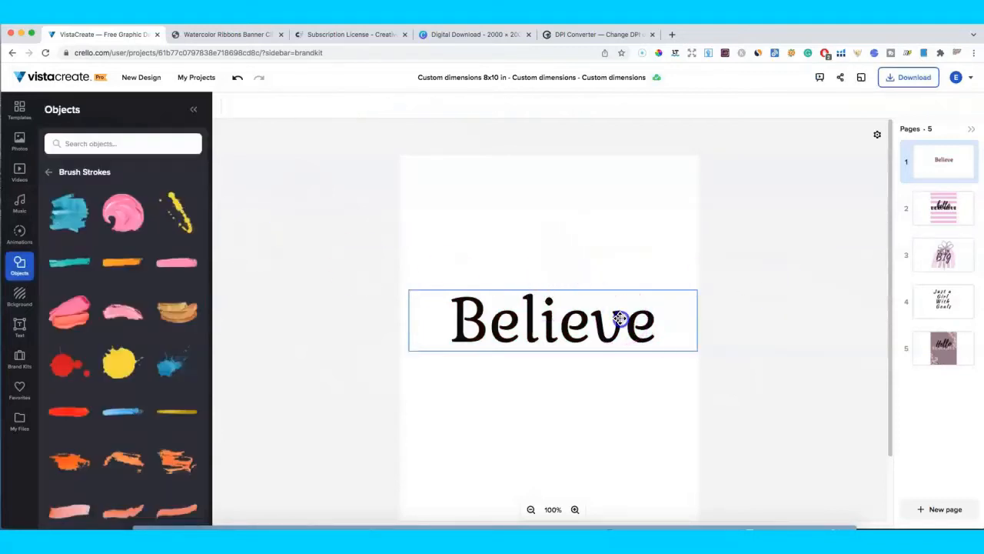
Centre the "Believe" text horizontally and vertically on the page.
drag(621, 320, 590, 343)
click(590, 308)
click(546, 229)
Open the link entry for the "Believe" text.
click(582, 325)
double_click(586, 323)
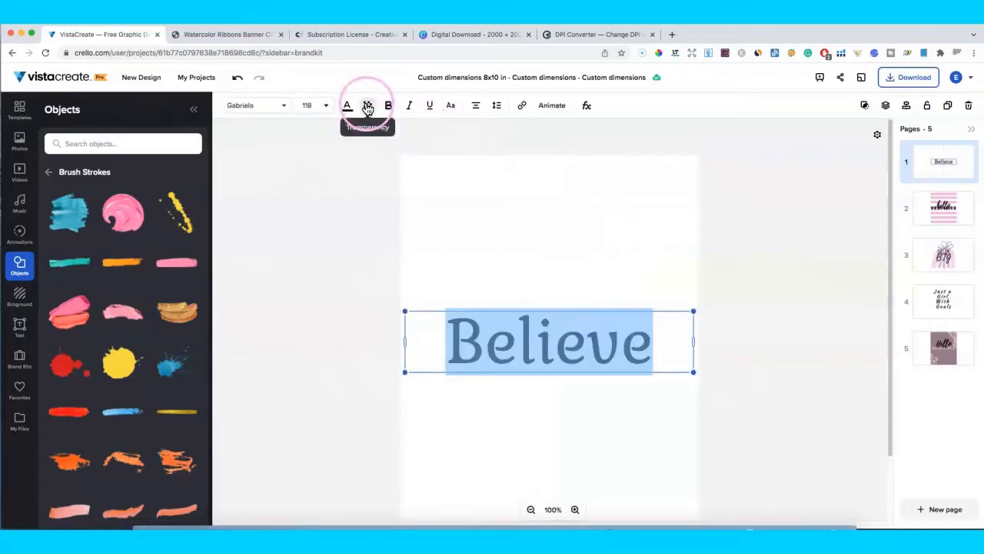
click(401, 199)
click(480, 325)
double_click(482, 325)
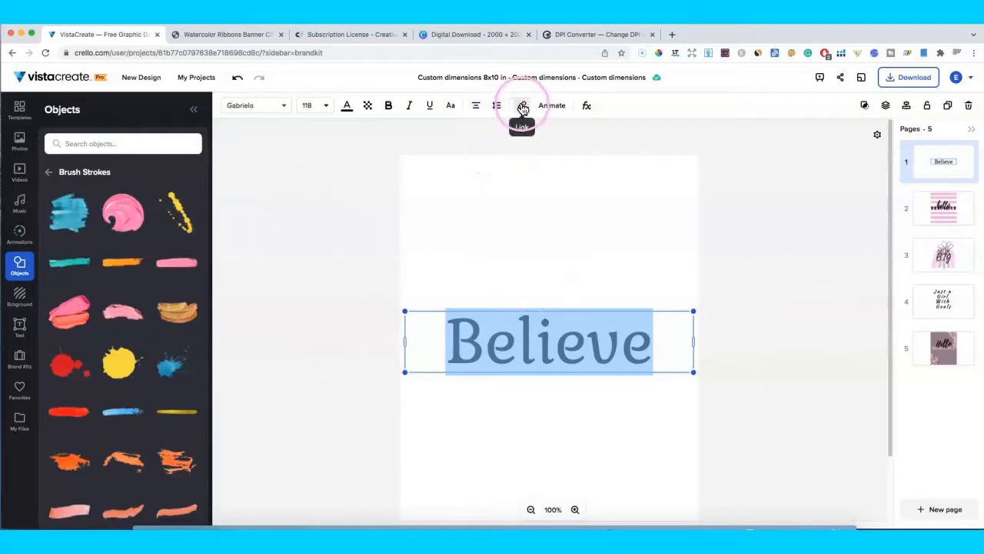
click(522, 107)
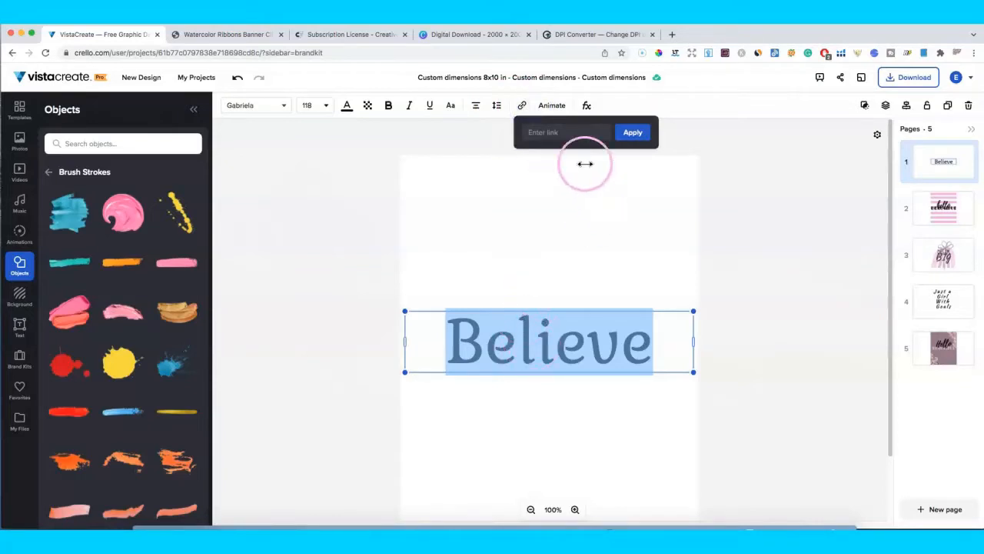
Apply the Move In animation to the "Believe" text and preview it.
click(551, 107)
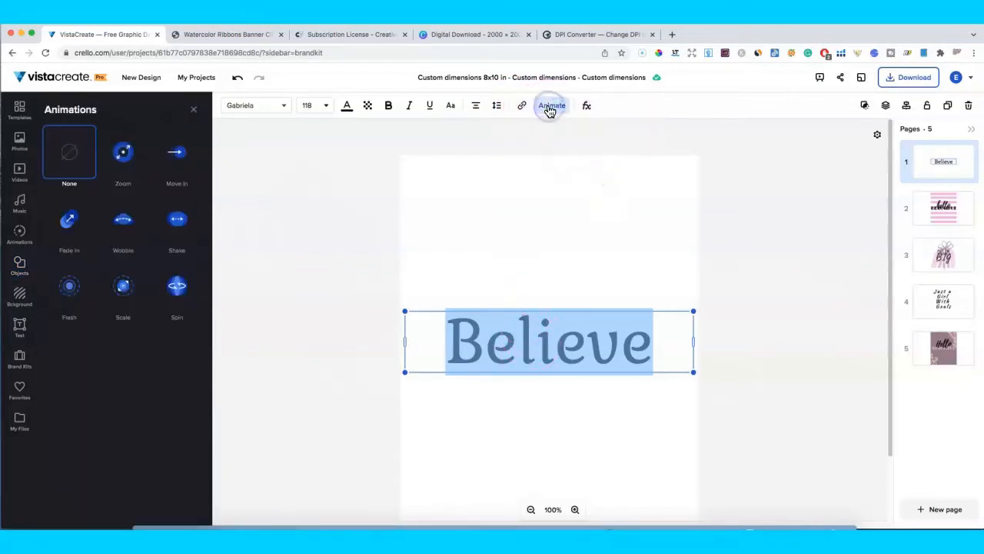
click(182, 157)
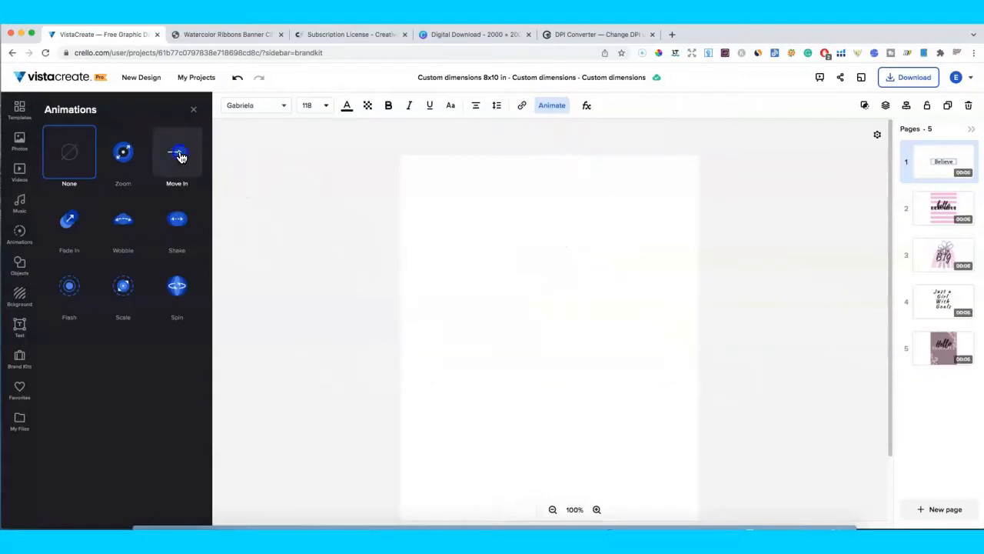
click(107, 515)
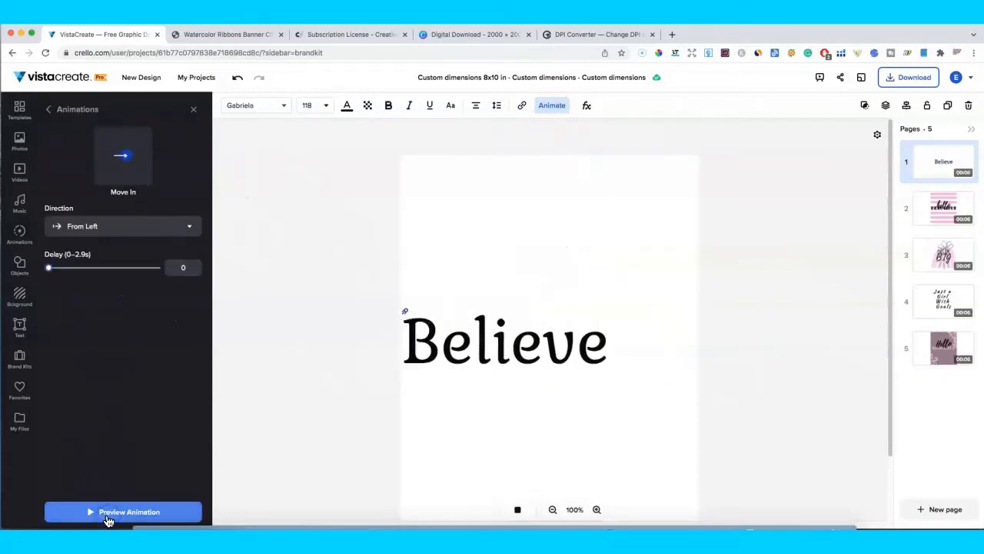
Preview the Zoom animation on the "Believe" text and set its animation back to None.
click(53, 111)
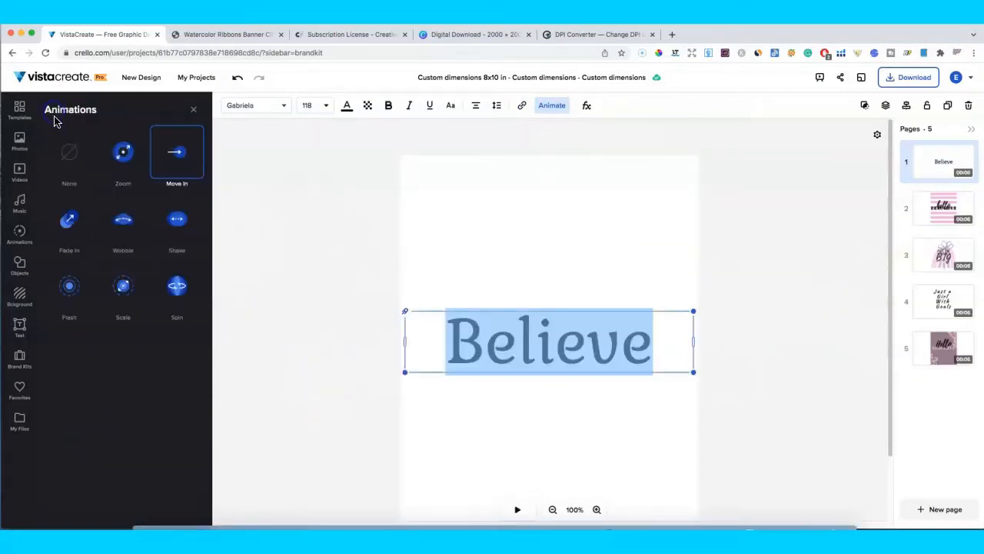
click(123, 154)
click(95, 513)
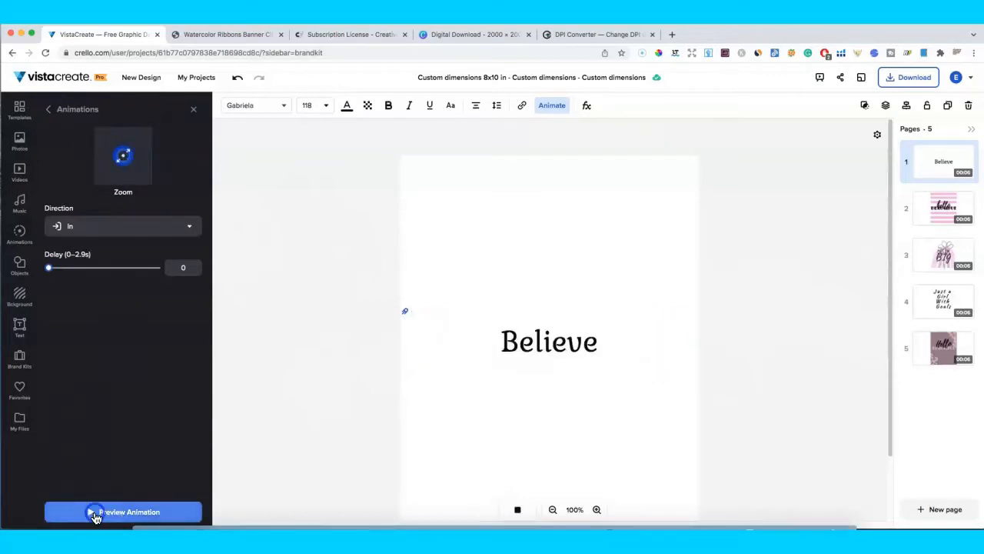
click(43, 109)
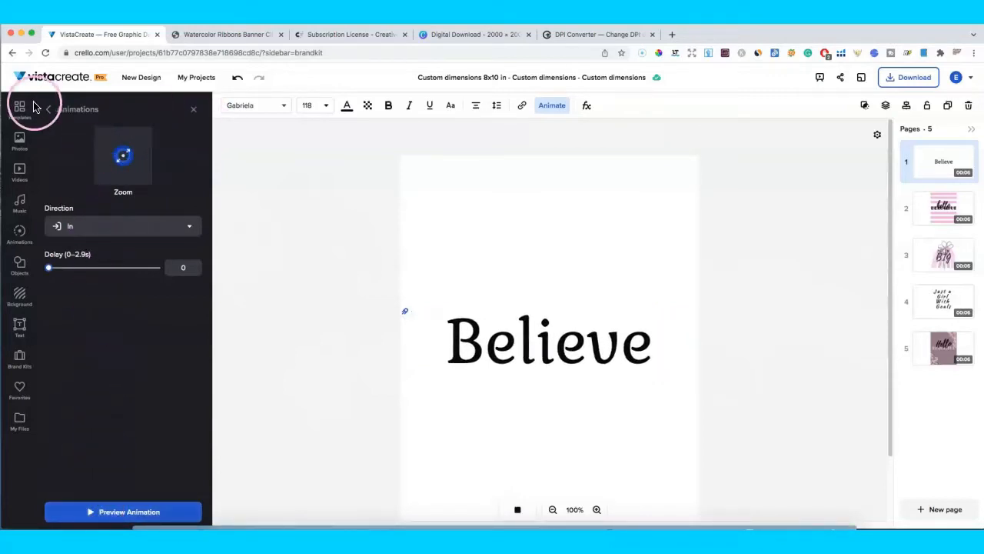
click(64, 160)
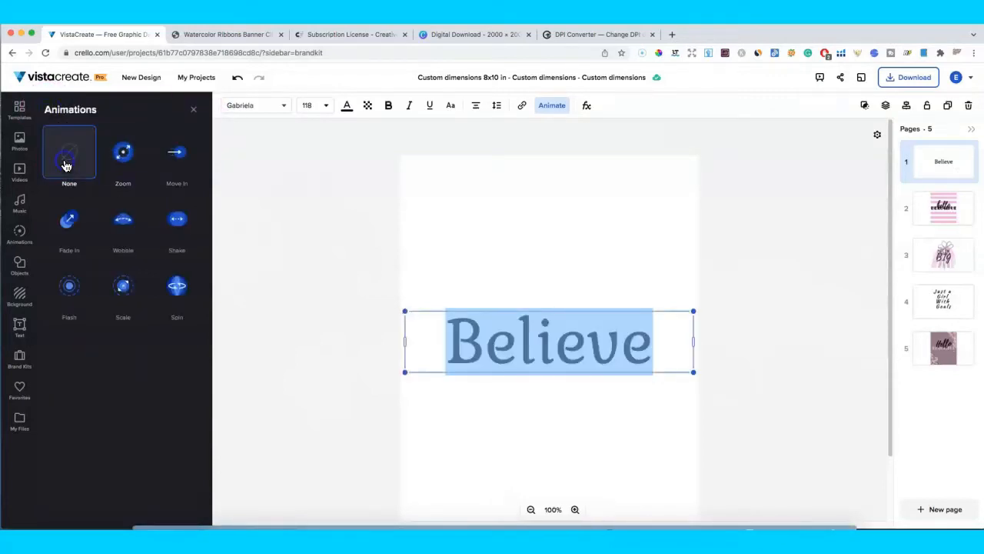
Try the Text Box effect with a dark red fill on the "Believe" text and turn the effect off.
click(193, 109)
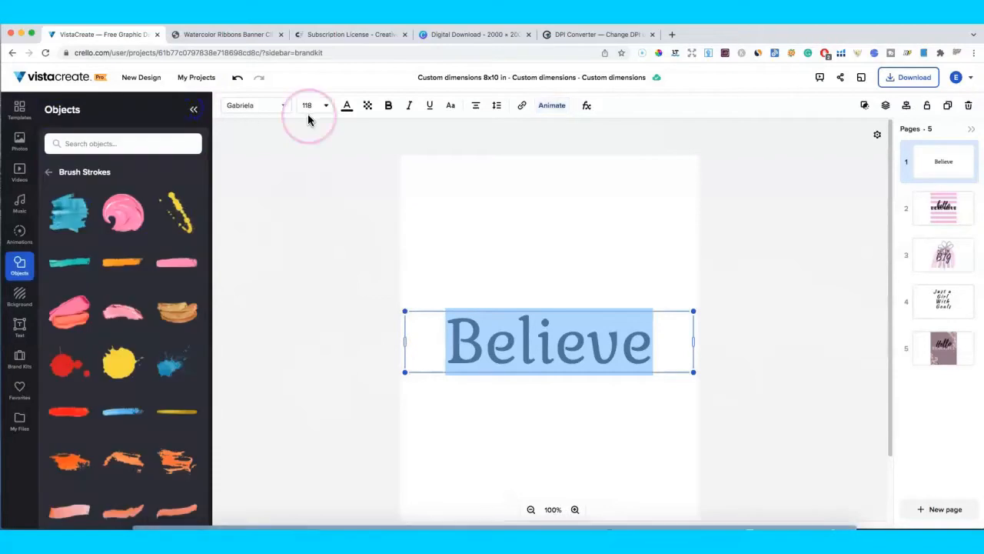
click(588, 106)
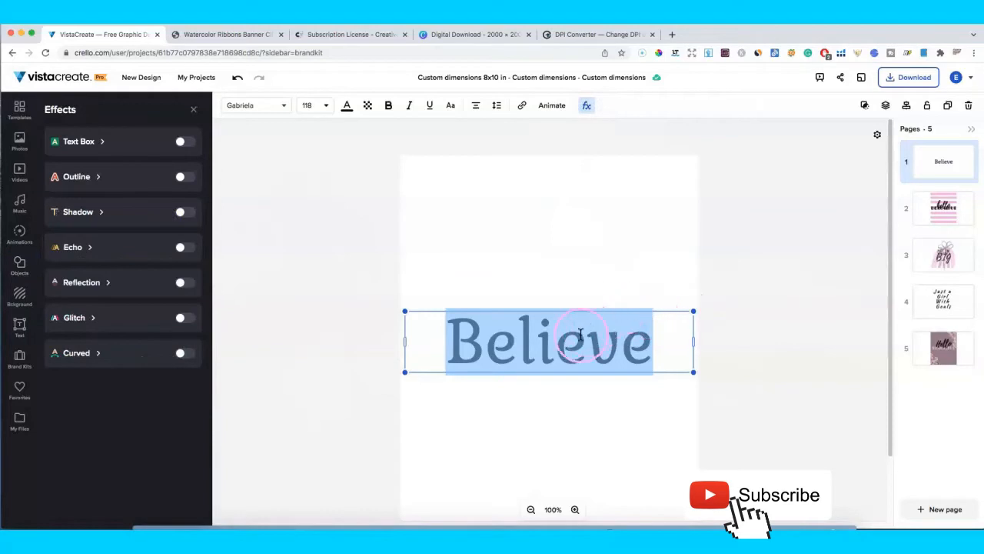
click(267, 211)
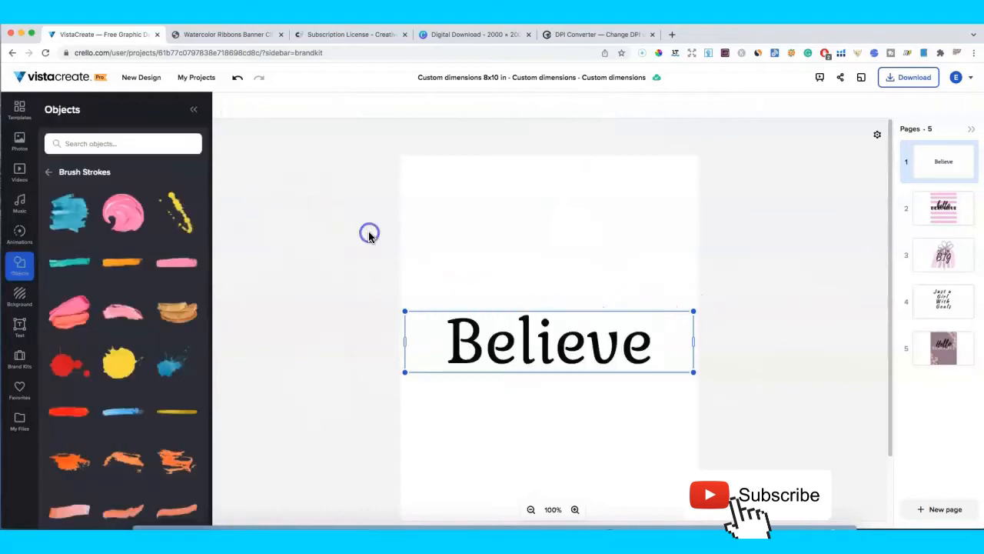
double_click(468, 330)
click(586, 105)
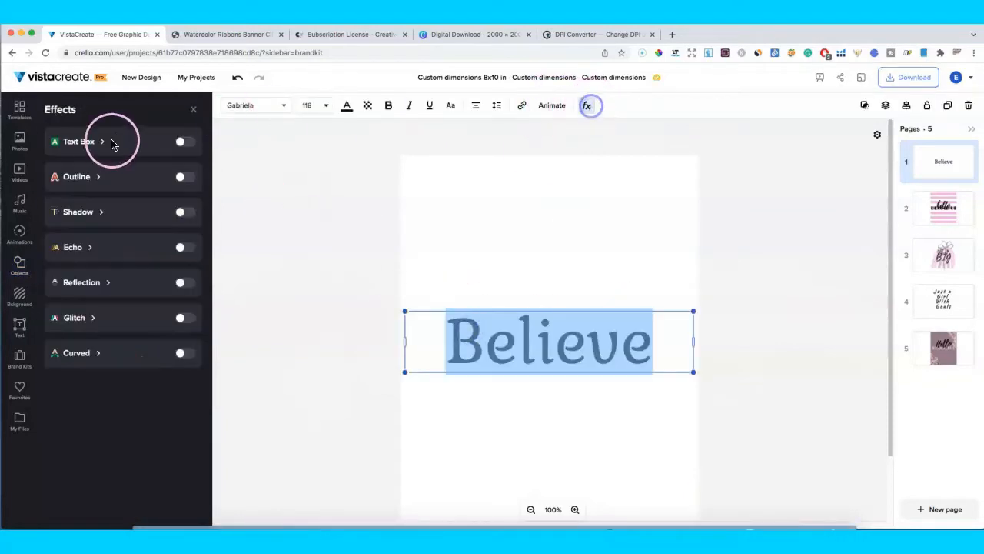
click(188, 143)
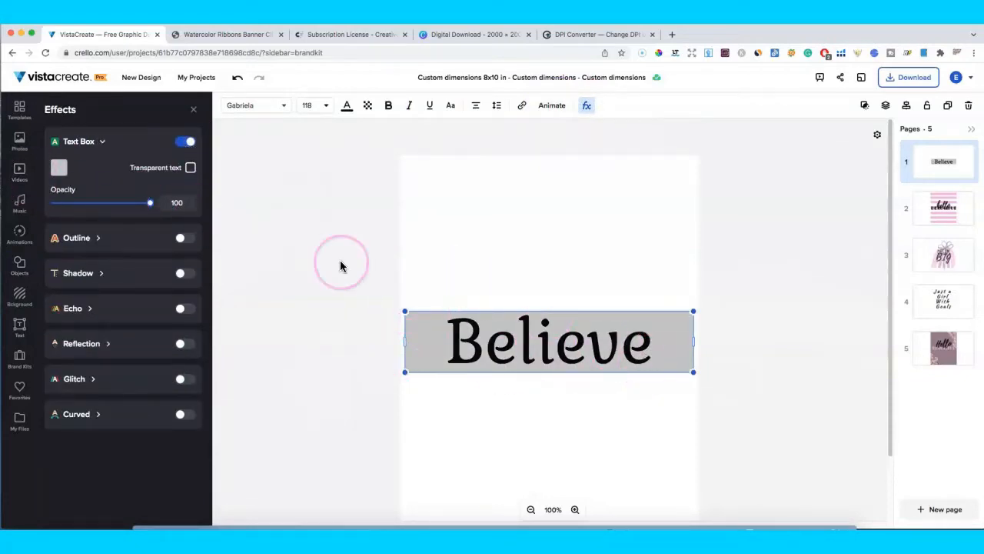
click(59, 167)
click(193, 153)
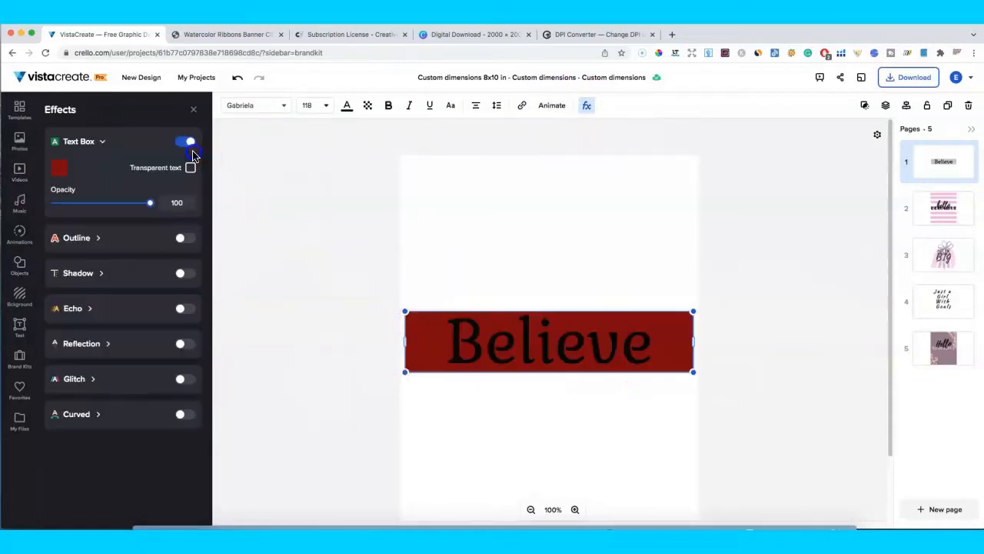
click(84, 154)
click(177, 143)
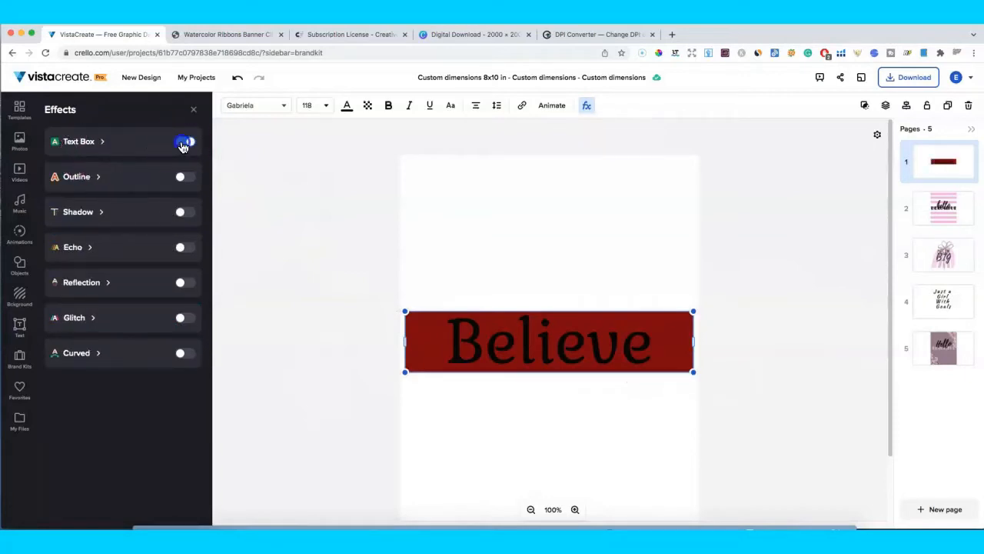
Try a light green Outline effect with non-transparent text and thickness 5 on the "Believe" text, and turn it off.
click(190, 177)
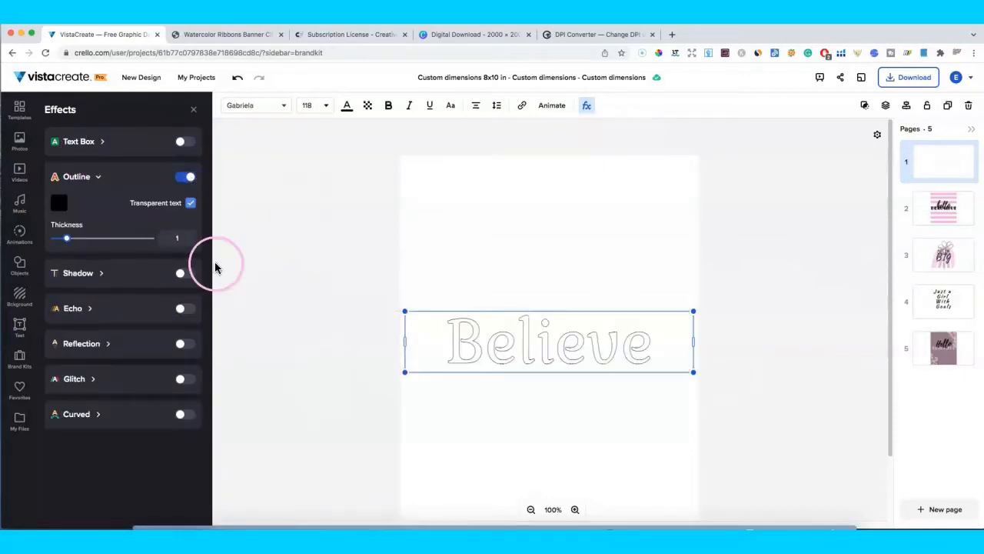
click(190, 204)
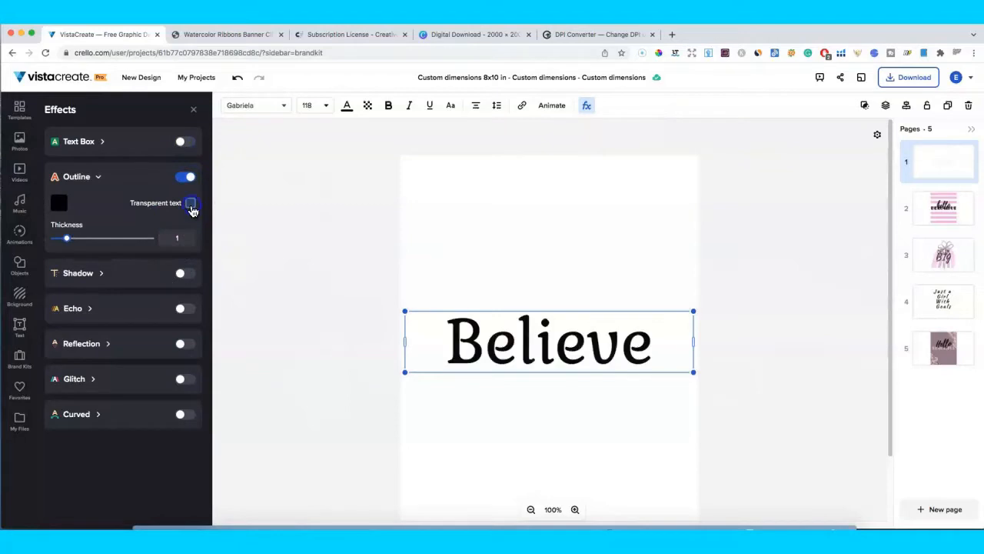
click(60, 204)
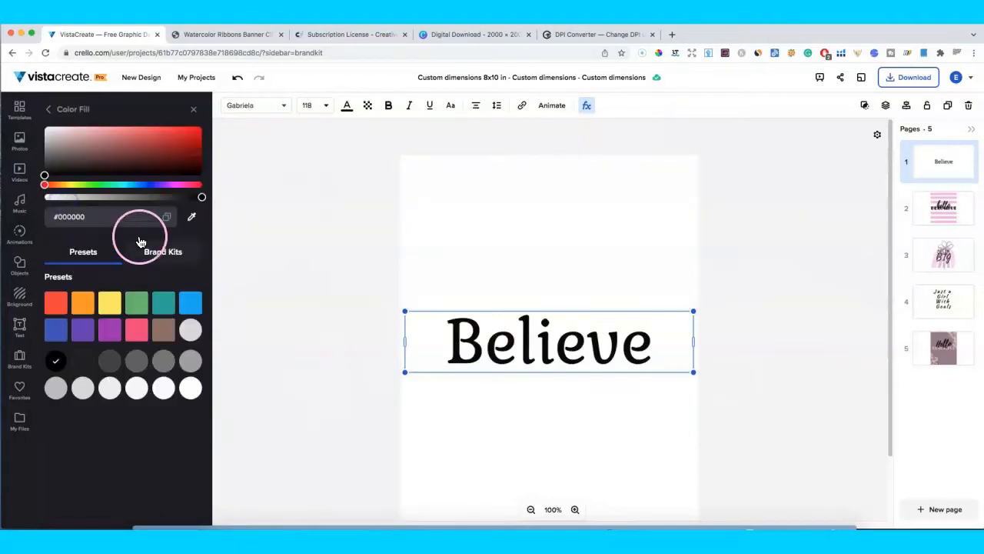
click(95, 185)
click(90, 141)
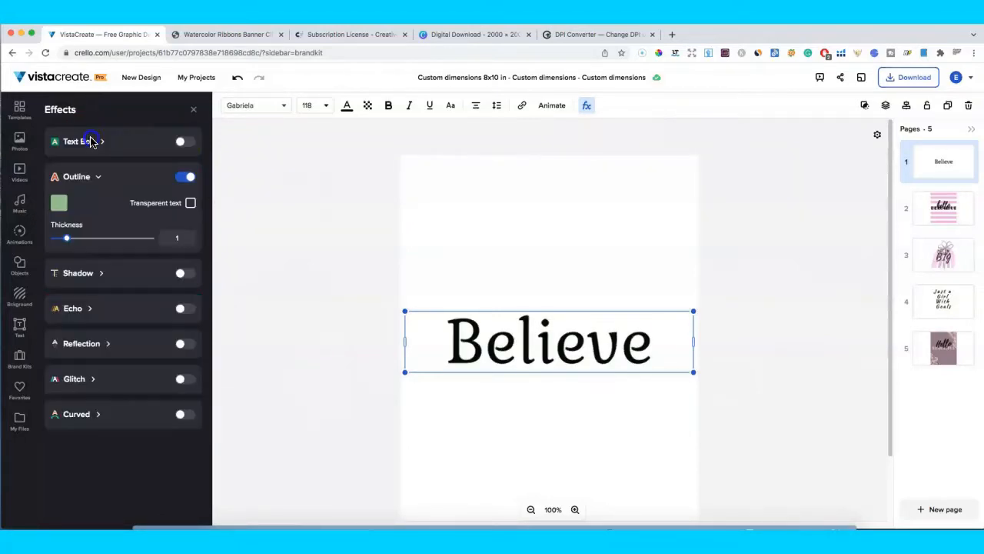
drag(67, 238, 128, 243)
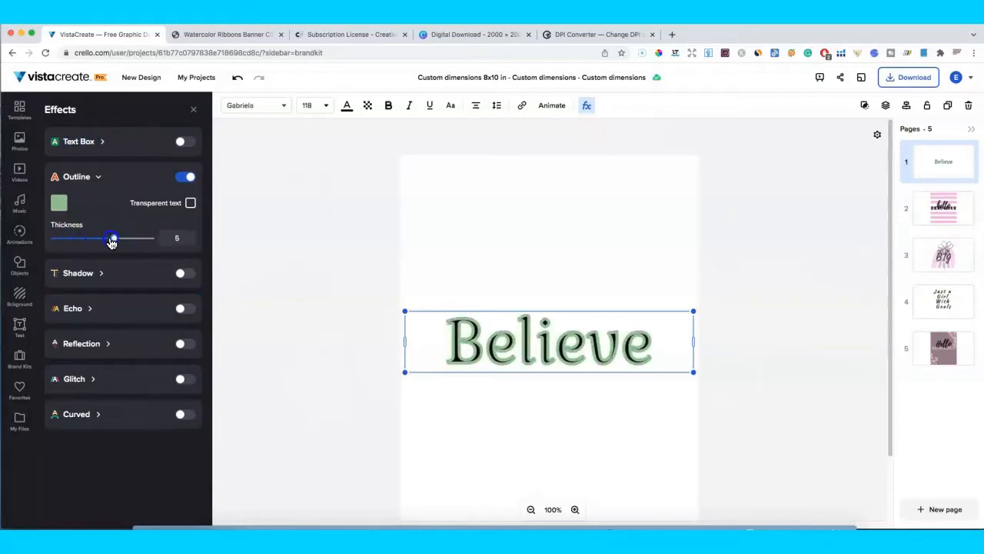
click(184, 182)
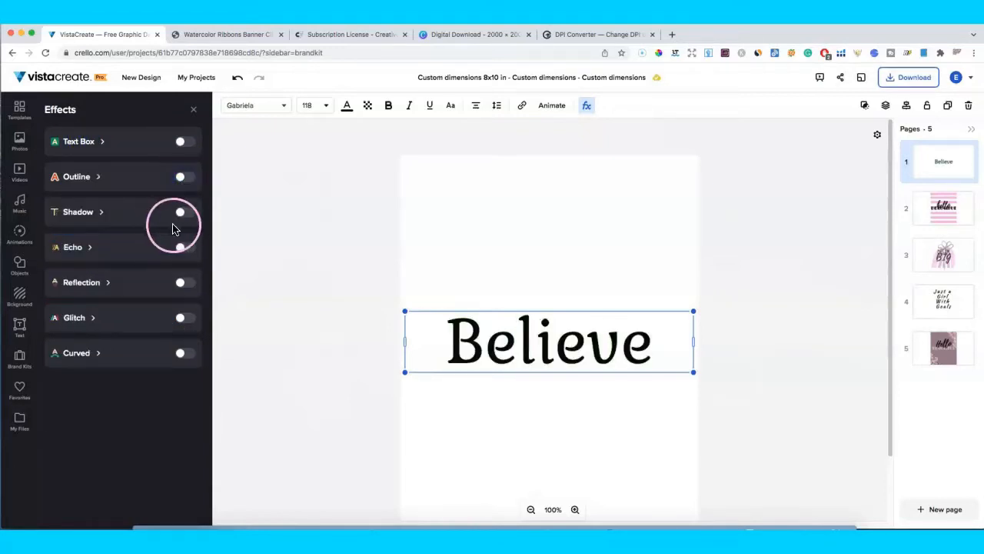
Try a Shadow effect with non-transparent text, size 3 and distance 15 on the "Believe" text, and turn it off.
click(186, 213)
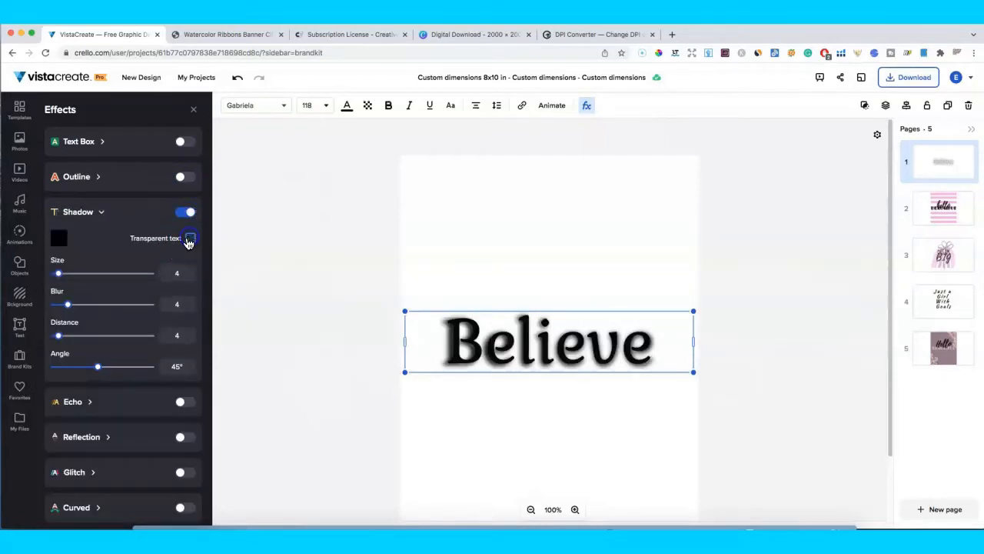
drag(58, 273, 69, 306)
mouse_move(65, 340)
mouse_down()
mouse_move(125, 336)
mouse_move(74, 338)
mouse_up()
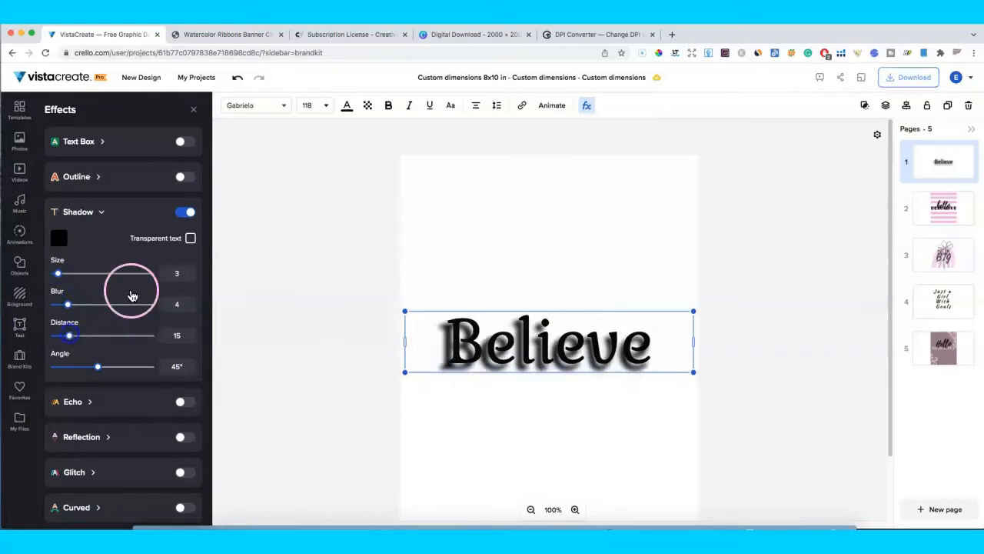
click(183, 213)
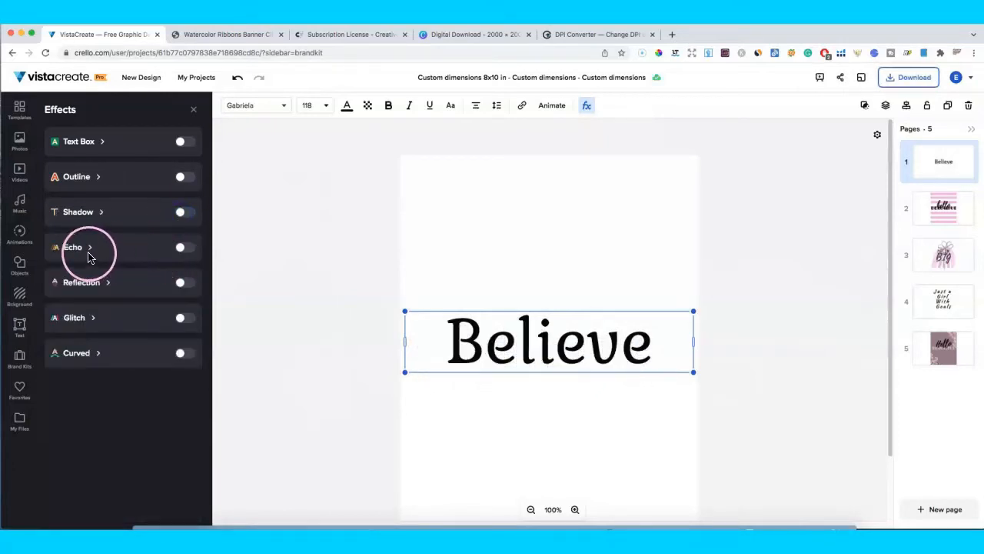
Try the Echo effect with 2 steps on the "Believe" text and turn it off.
click(184, 247)
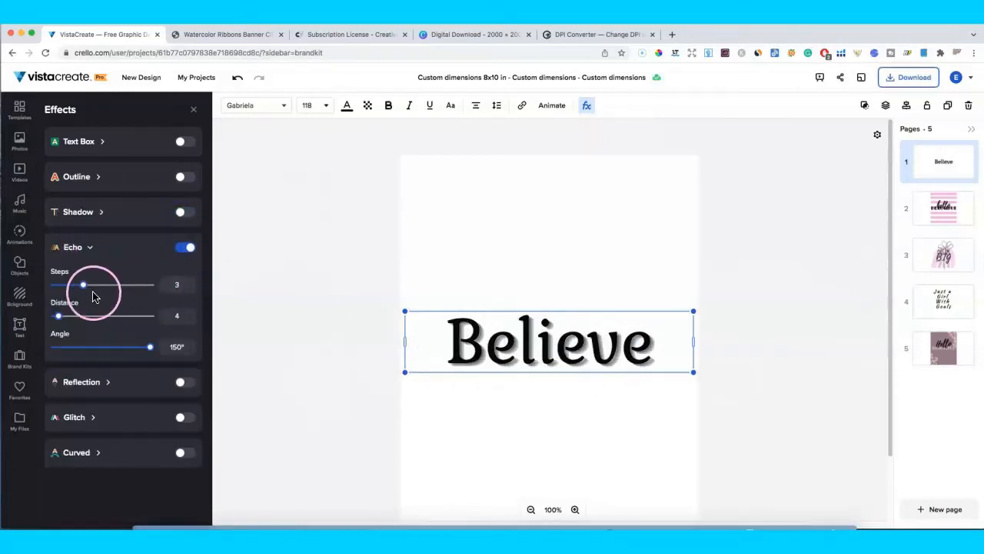
mouse_move(83, 285)
mouse_down()
mouse_move(133, 290)
mouse_move(73, 284)
mouse_up()
click(160, 250)
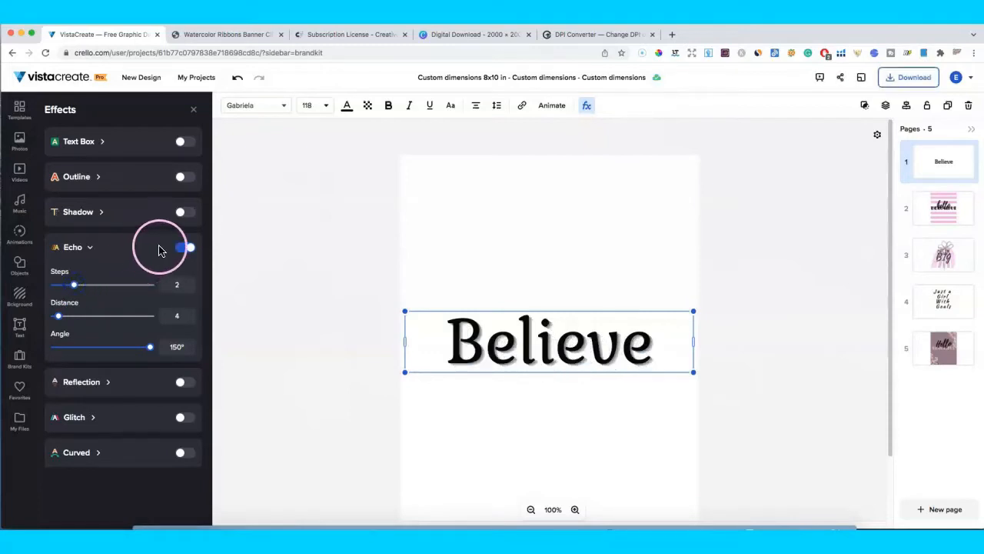
click(181, 248)
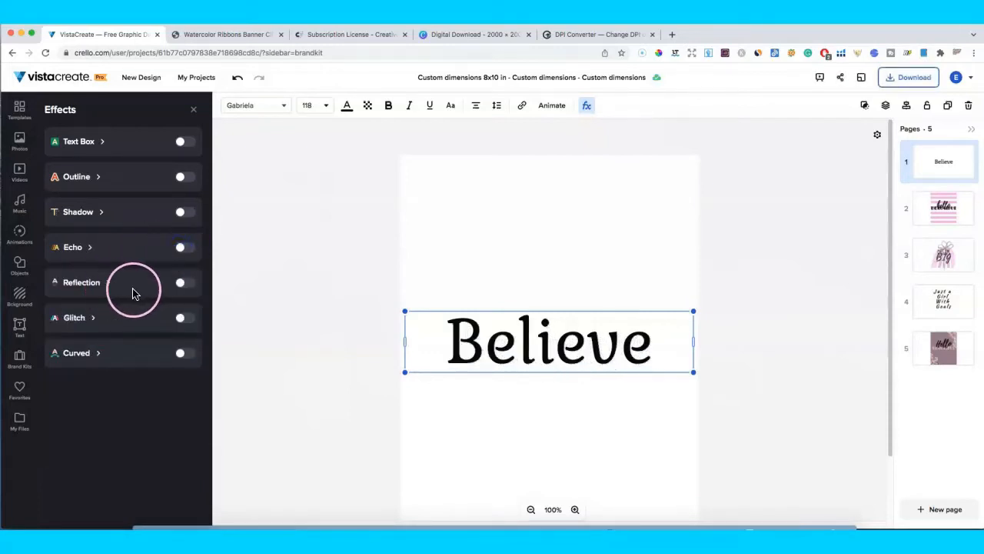
Try the Reflection effect with size 10 and distance 15 on the "Believe" text and turn it off.
click(184, 282)
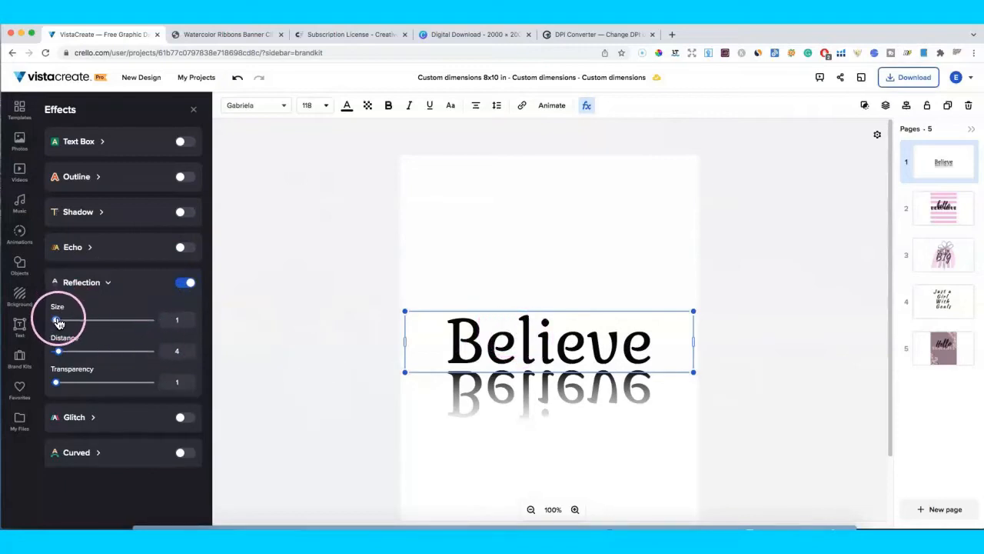
drag(84, 350, 64, 321)
click(179, 290)
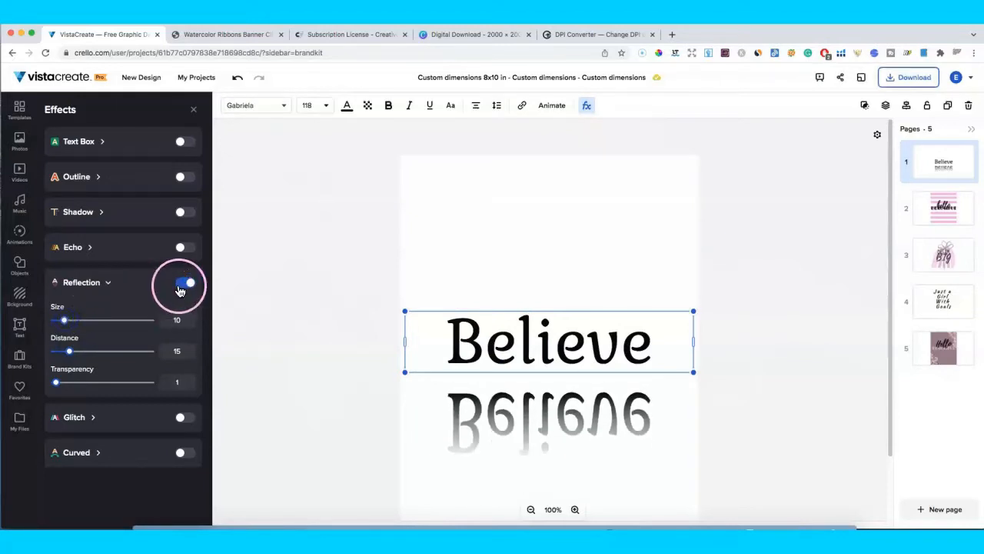
Try the Glitch effect on the "Believe" text at sizes 3 and 4, and turn it off.
click(190, 324)
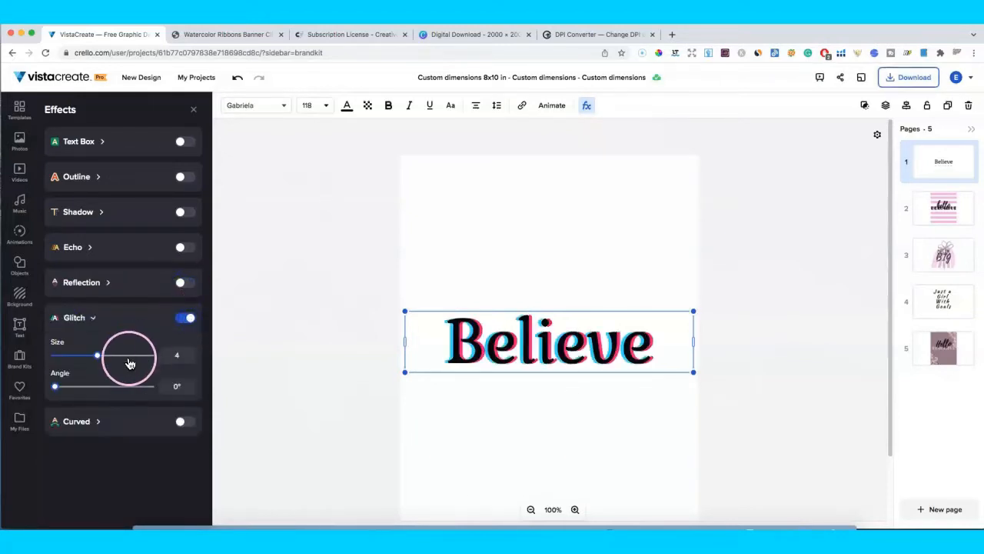
drag(100, 358, 116, 358)
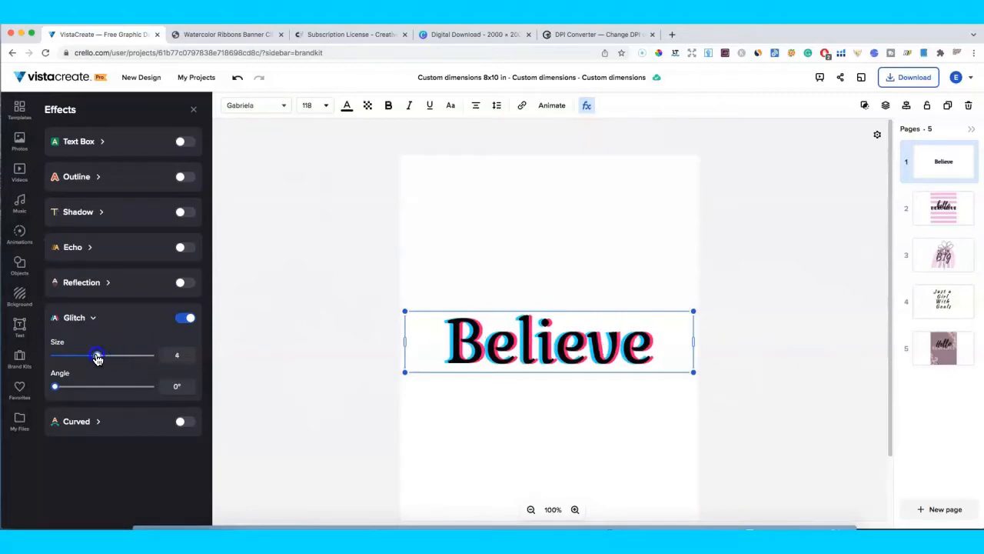
drag(98, 359, 88, 358)
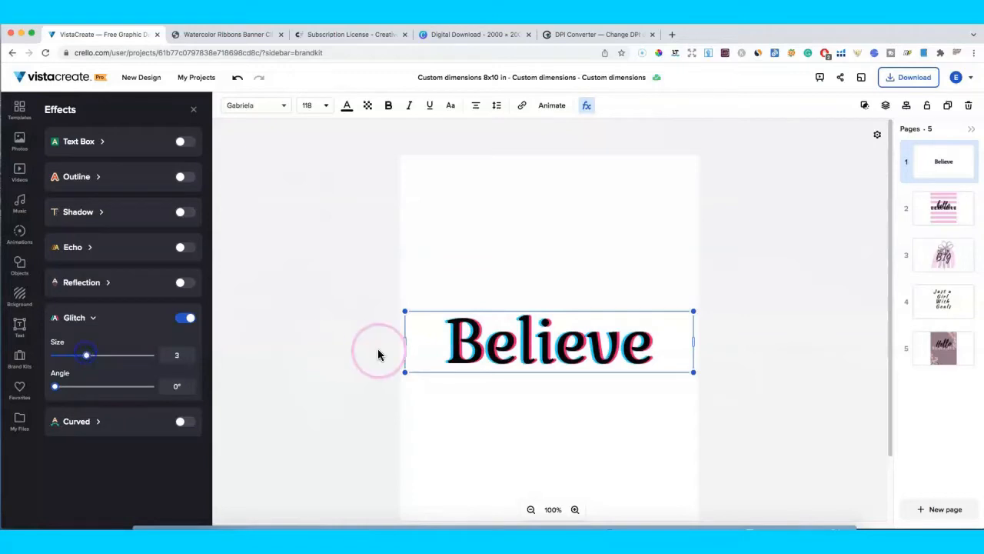
drag(89, 358, 95, 359)
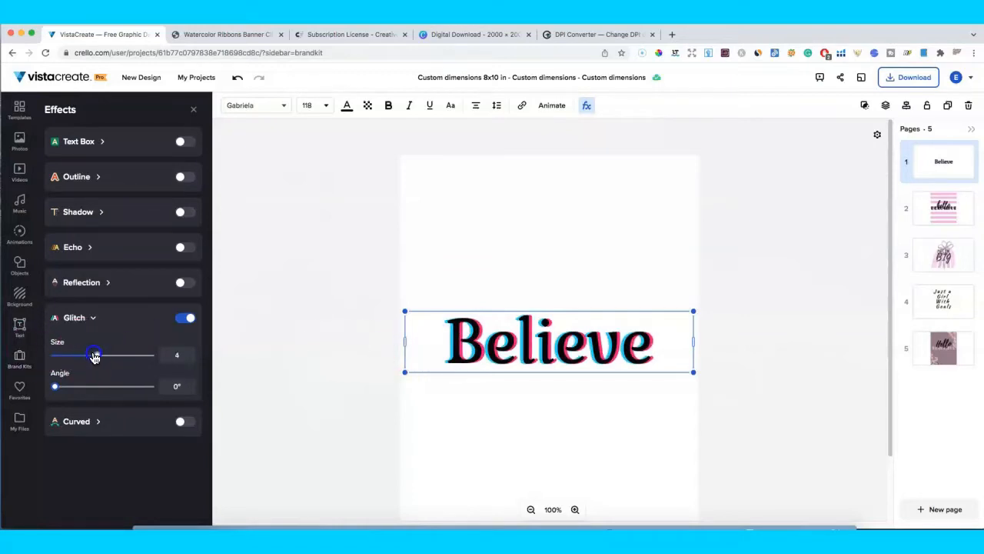
click(182, 320)
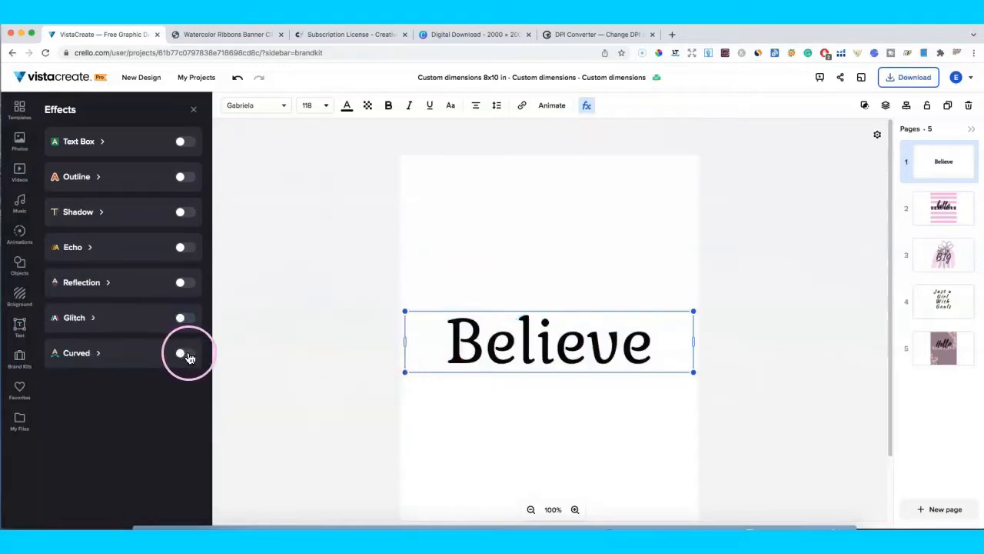
Try the Curved effect with an angle of -100 on the "Believe" text, view the arched result, and turn it off.
click(189, 356)
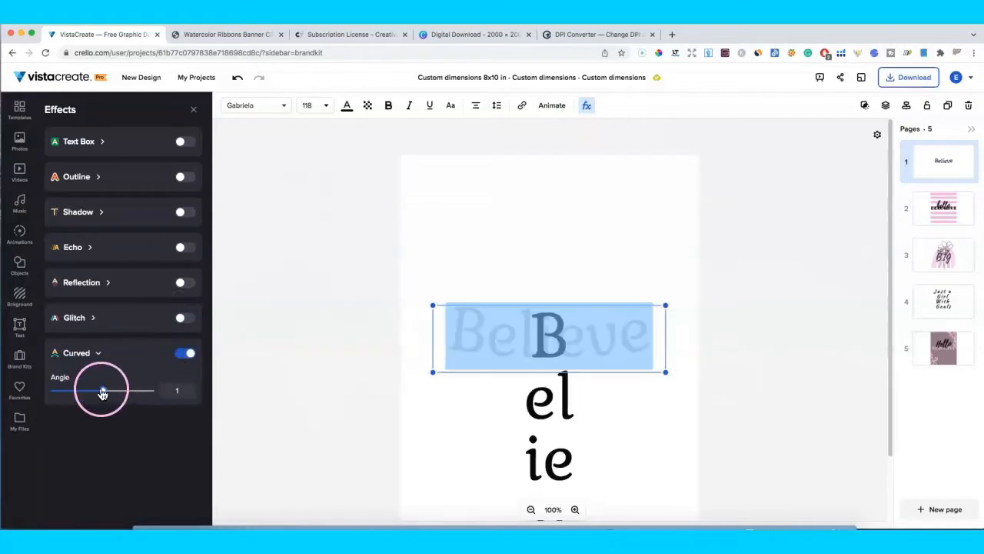
drag(94, 394, 48, 397)
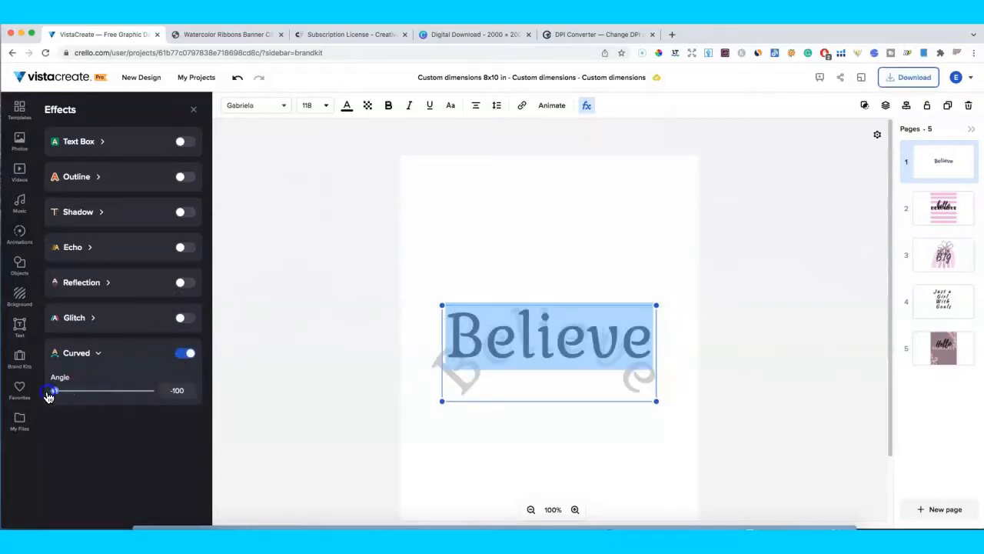
click(429, 431)
click(483, 360)
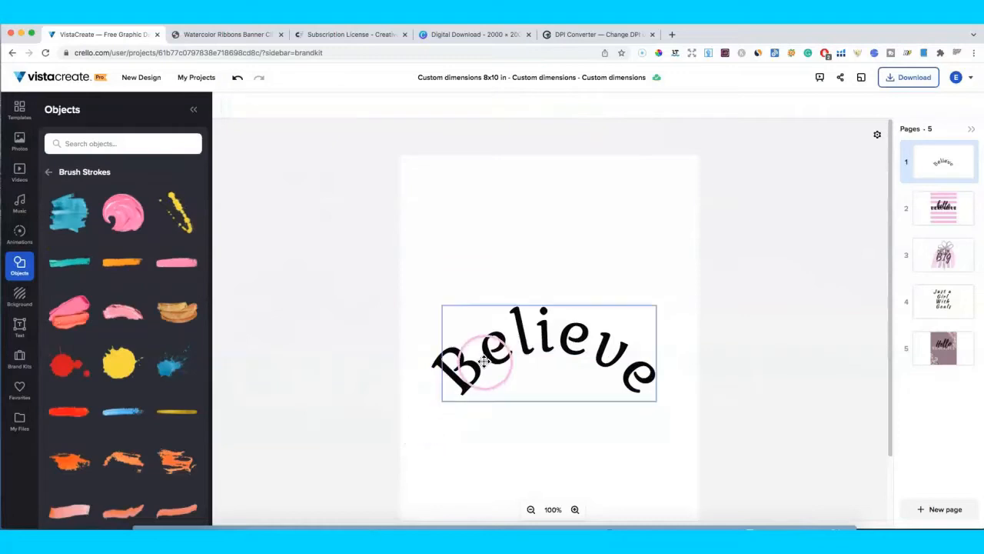
double_click(485, 362)
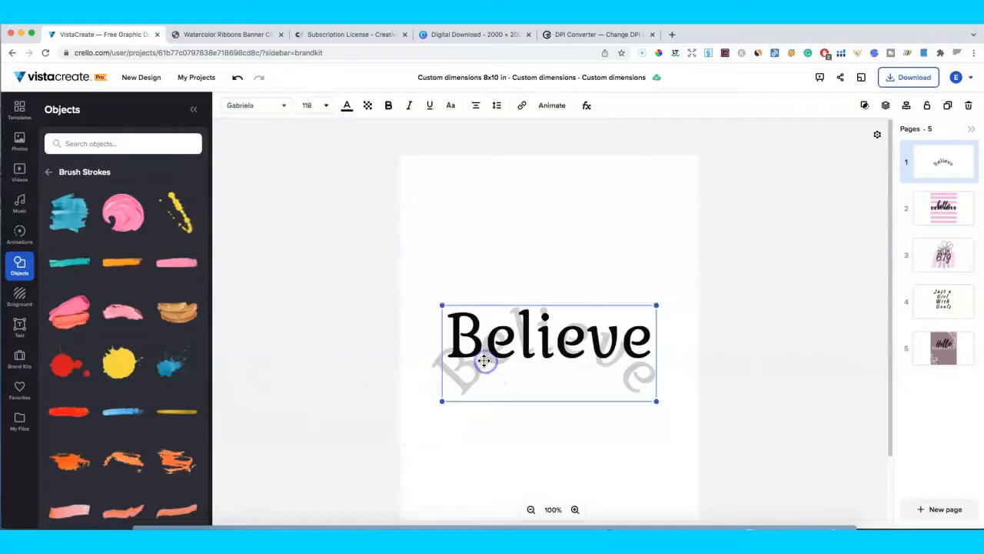
click(587, 108)
click(185, 352)
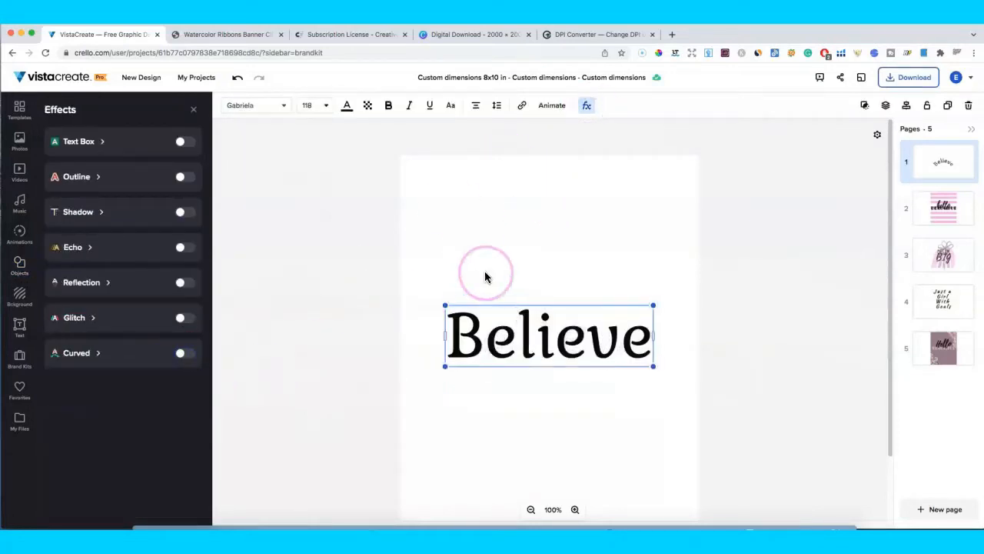
Move the "Believe" text slightly upward on the page and deselect it.
click(635, 321)
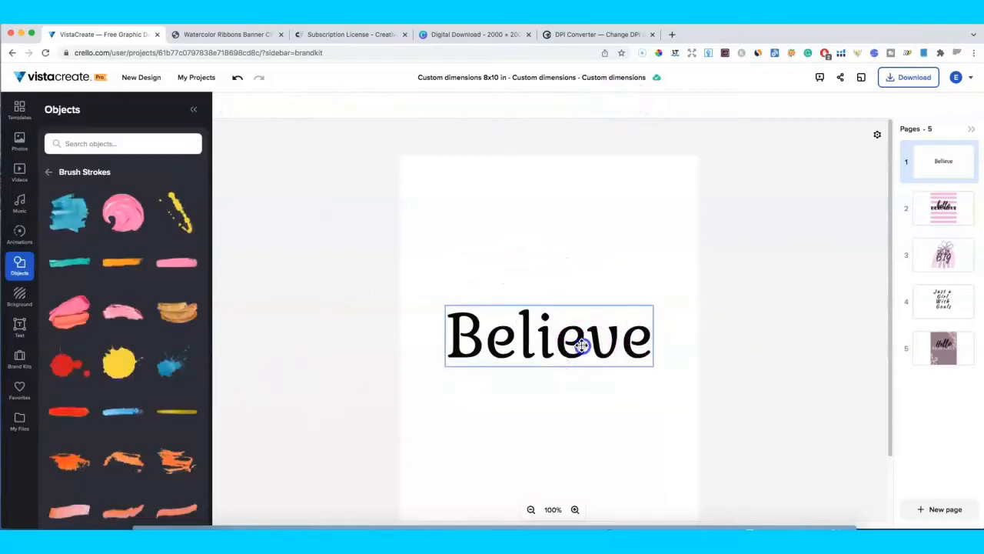
drag(582, 344, 585, 334)
click(386, 326)
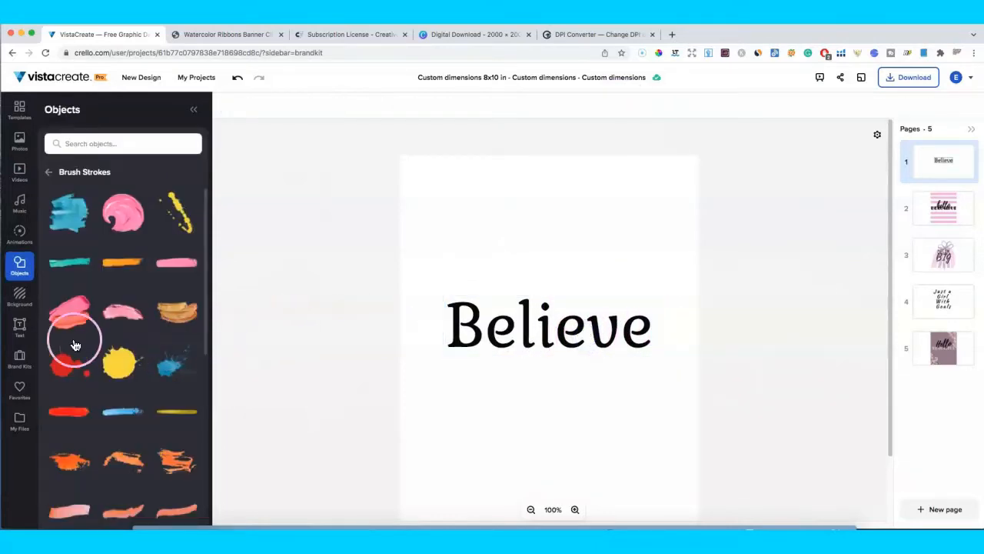
Add a Photo text element to the page containing the "Believe" text.
click(21, 325)
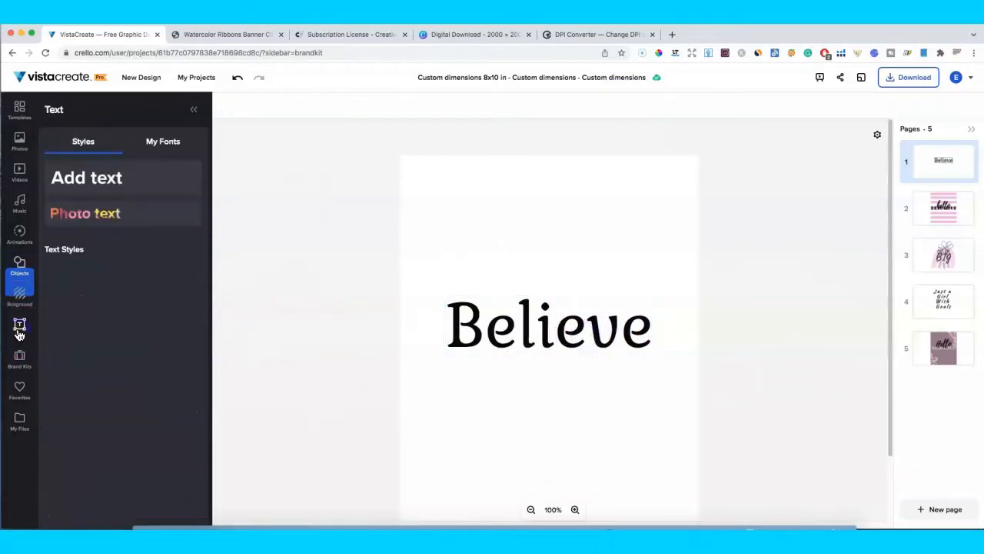
click(114, 216)
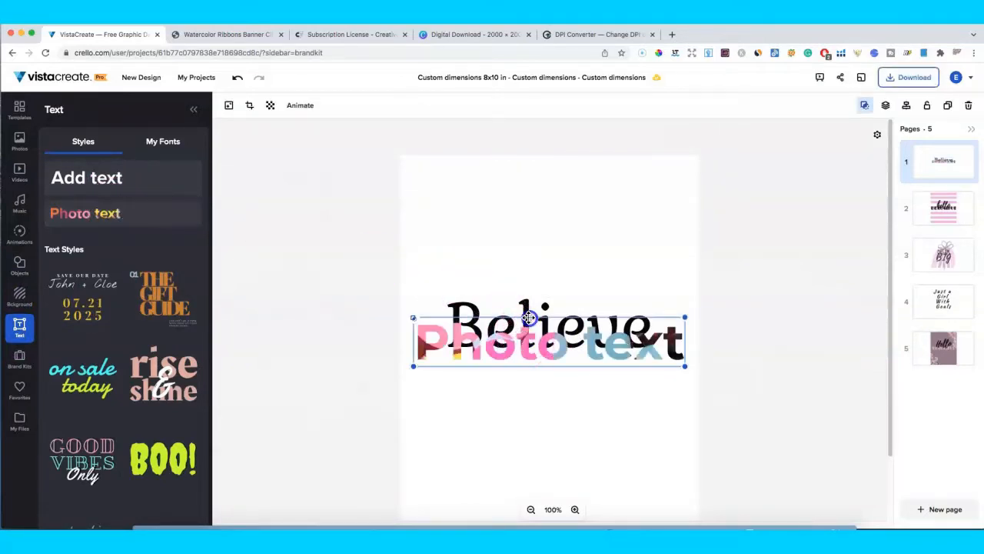
Place the photo text above the black "Believe" text and change its wording to "Believe".
drag(541, 337, 531, 221)
double_click(519, 223)
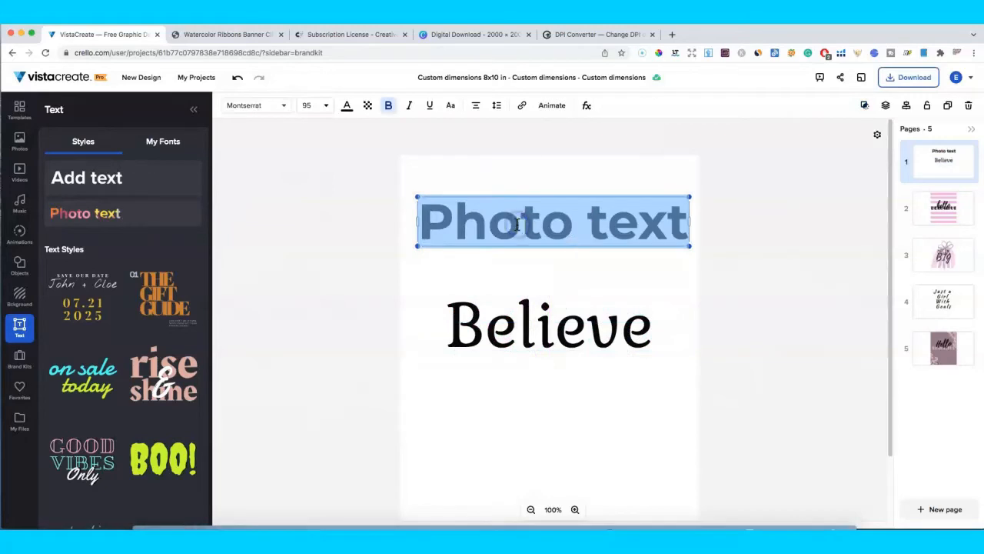
text(Beieve)
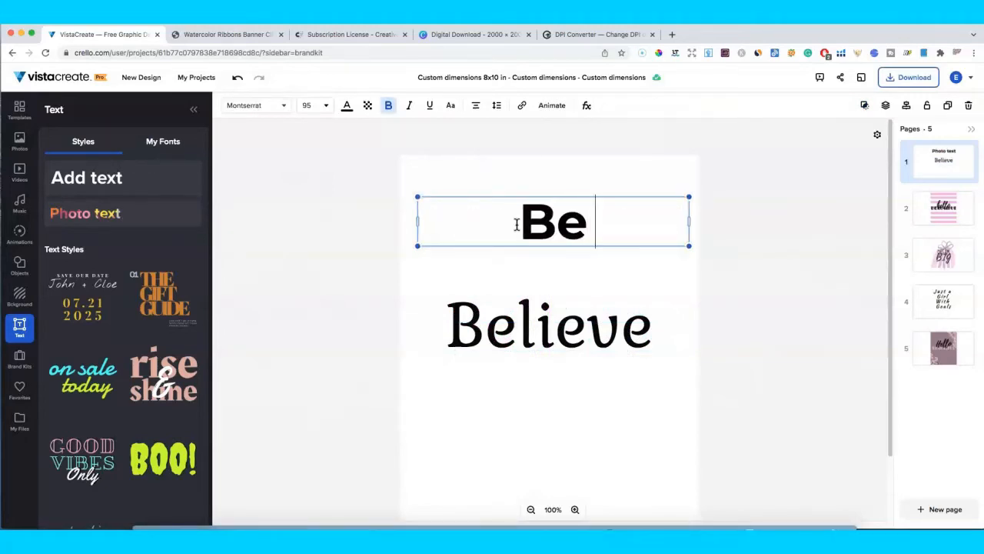
key(BackSpace)
key(BackSpace)
key(BackSpace)
key(BackSpace)
text(lieve)
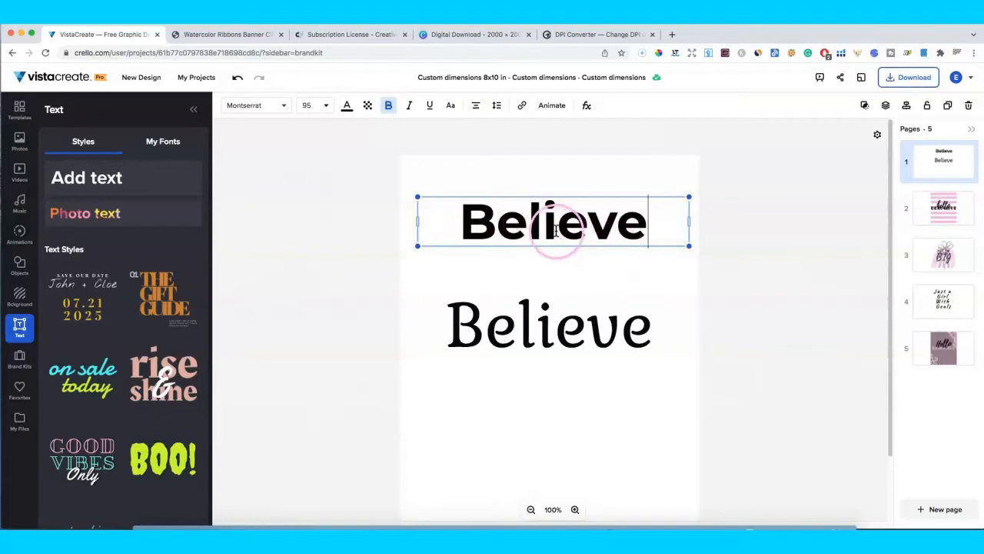
click(560, 263)
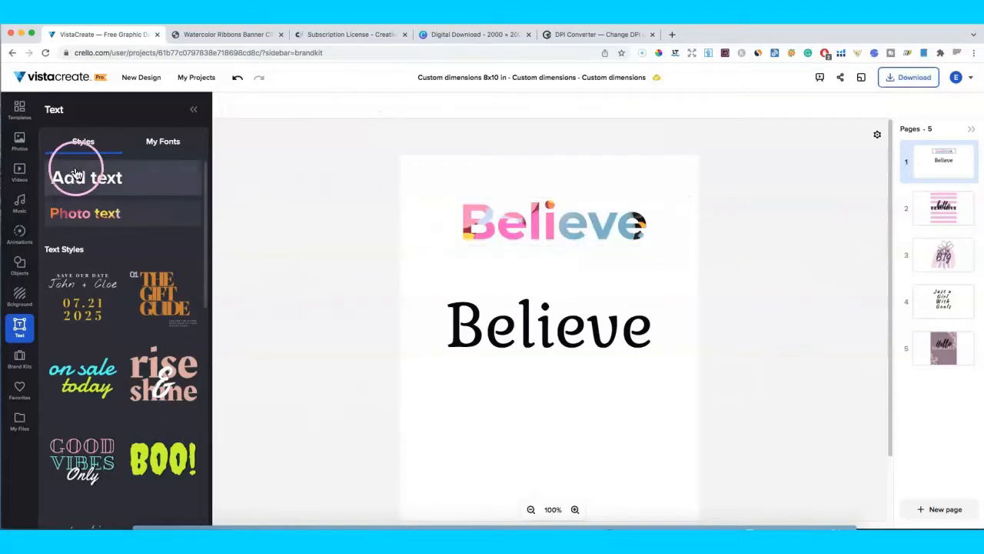
Search the free photo library for "flower".
click(22, 143)
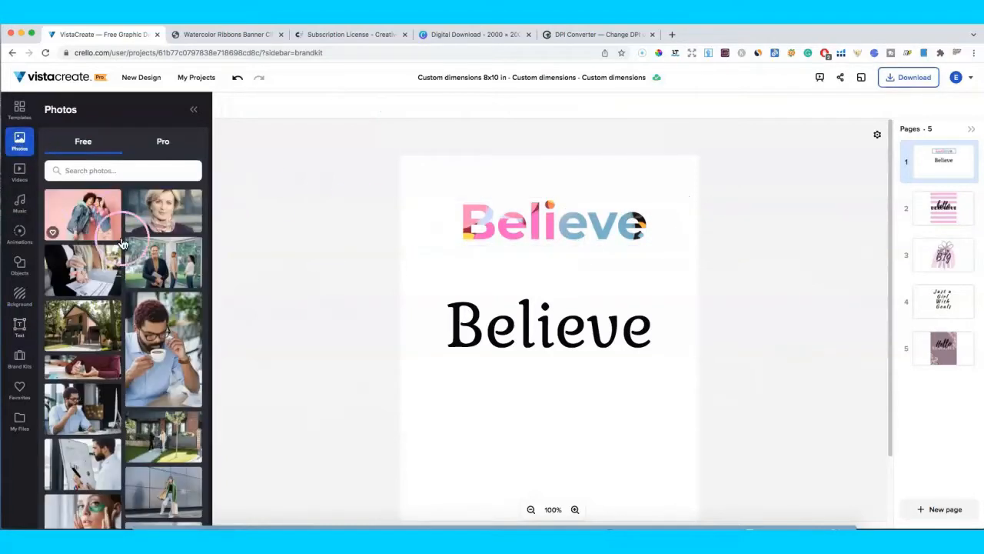
click(116, 173)
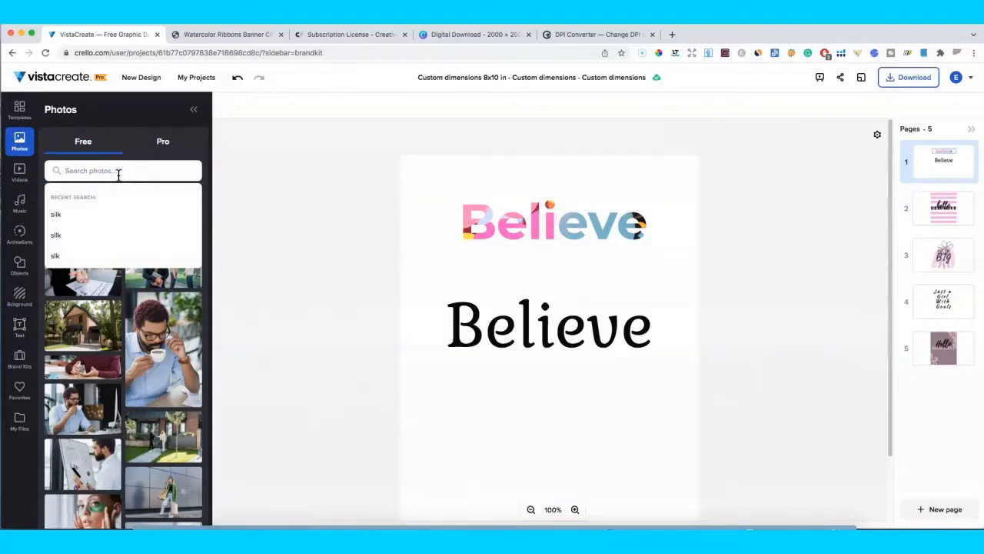
text(flowe)
key(Return)
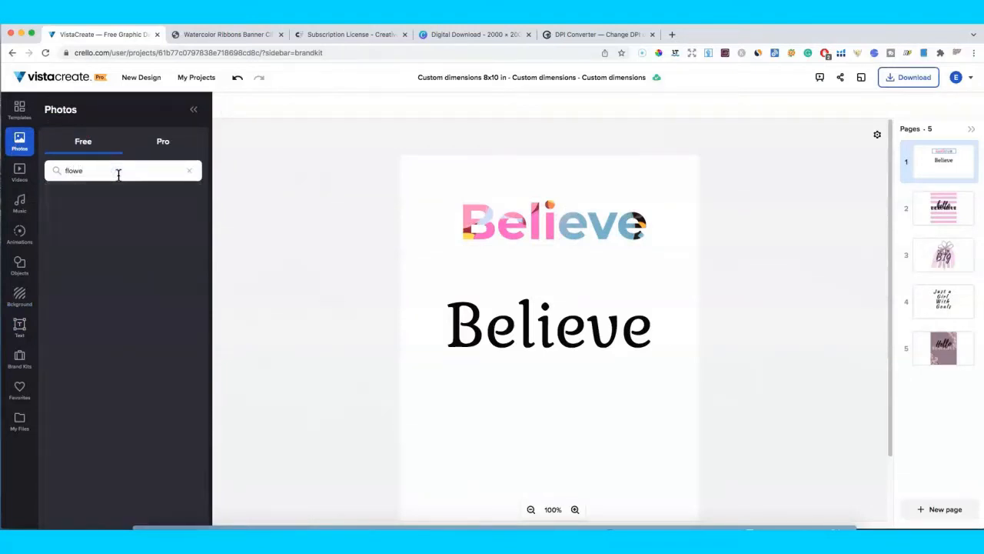
click(98, 171)
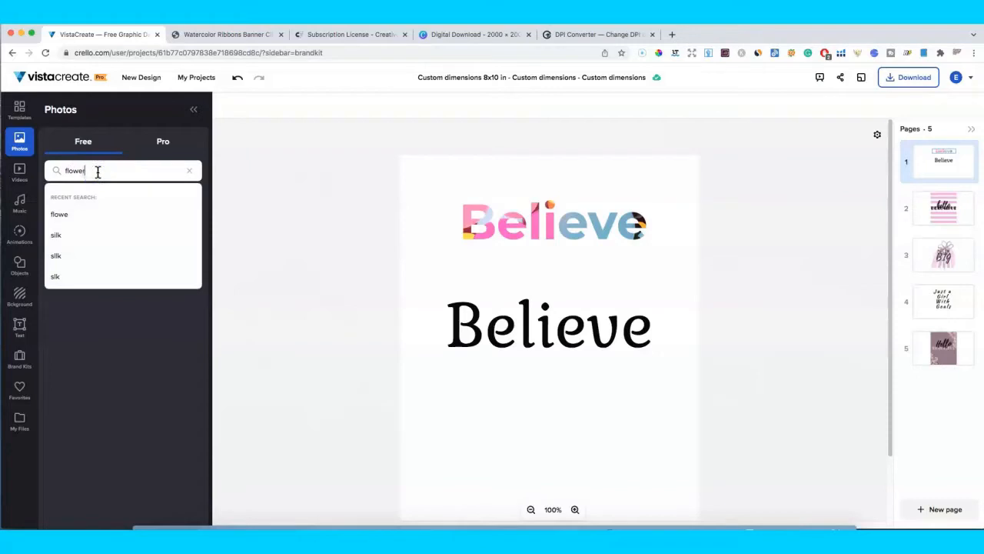
key(Return)
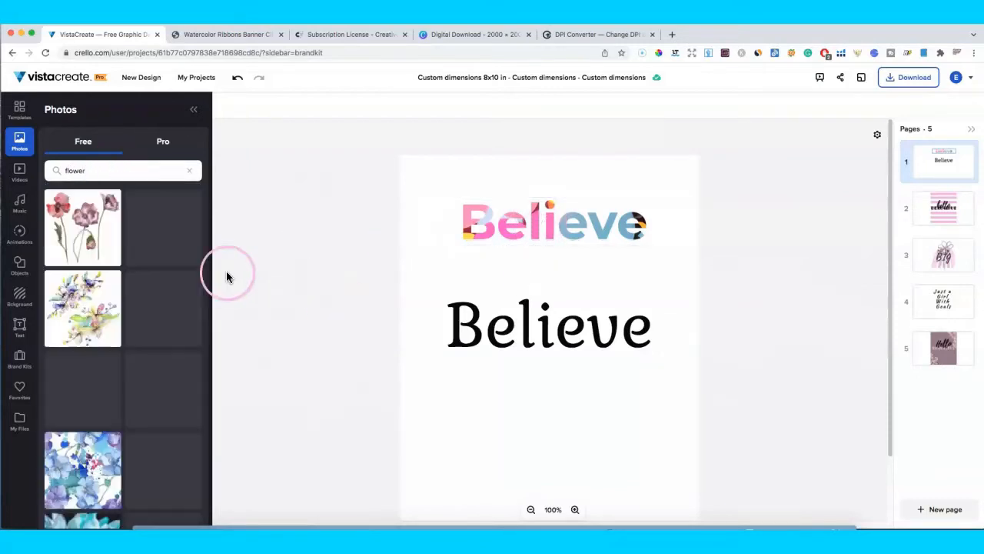
Fill the photo text with the pastel floral pattern on a black background from the flower photos.
scroll(83, 400, down, 10)
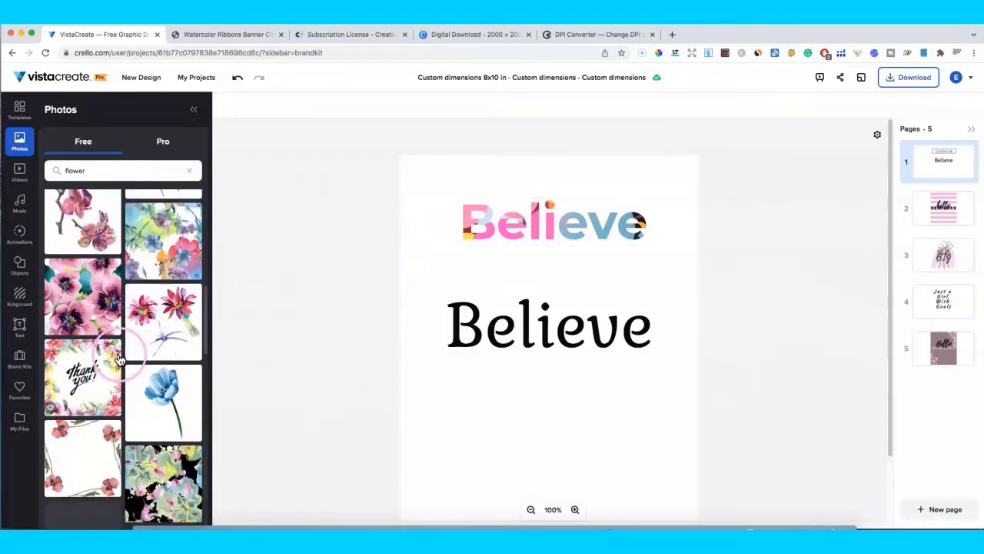
scroll(117, 356, down, 4)
scroll(117, 356, up, 6)
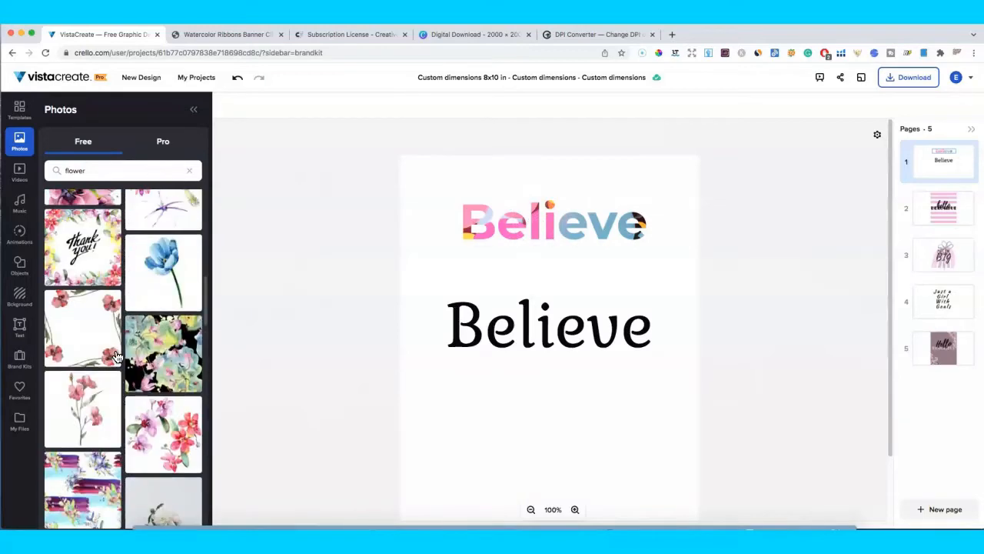
scroll(117, 356, down, 2)
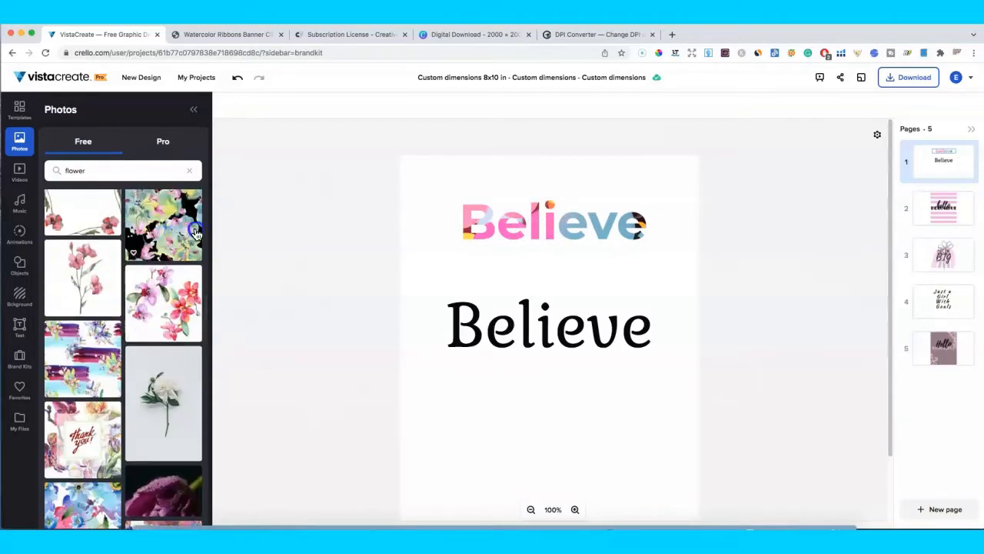
drag(196, 233, 549, 218)
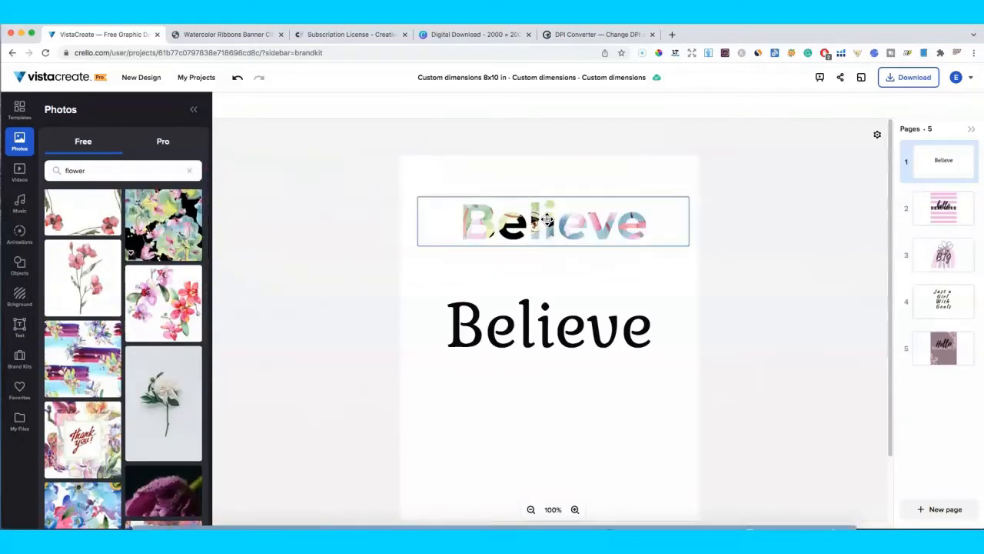
click(529, 220)
click(203, 255)
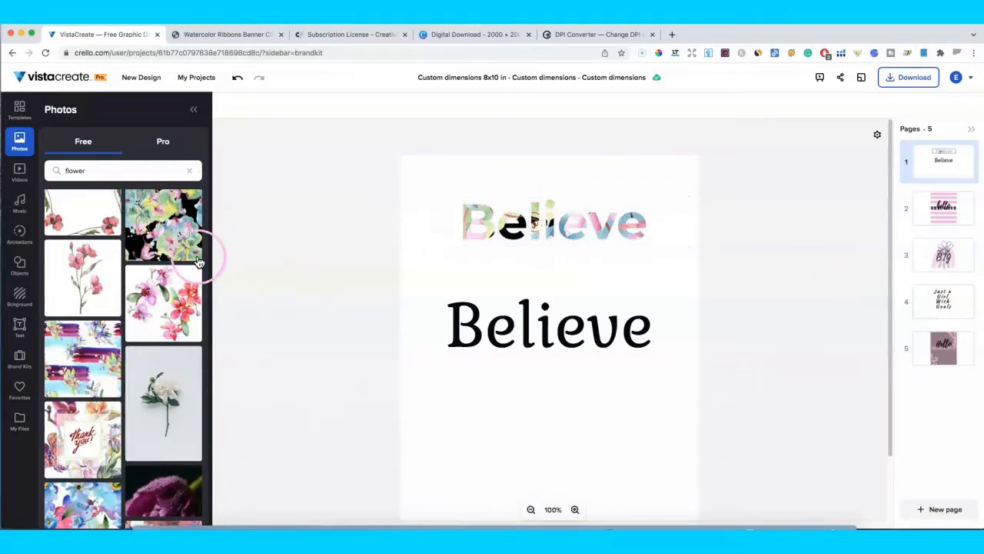
Replace the photo text's image fill with a different flower photo.
scroll(166, 338, down, 5)
scroll(163, 358, down, 3)
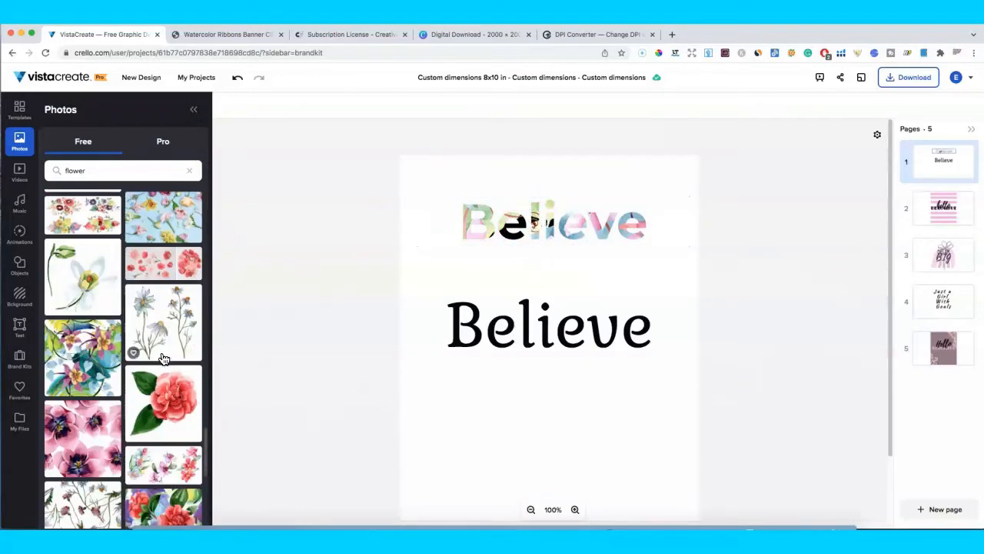
drag(81, 437, 561, 220)
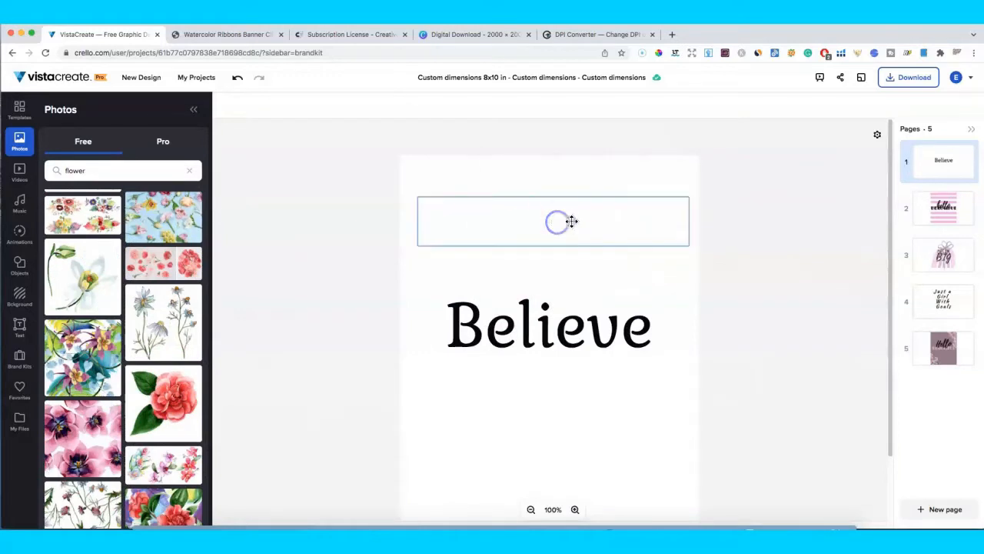
click(542, 232)
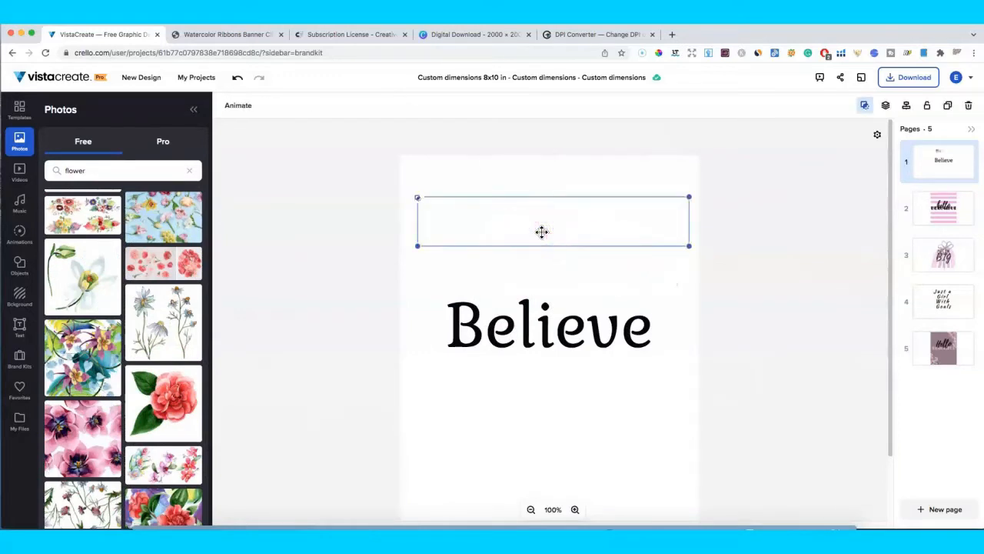
Clear the photo search and delete the photo-filled "Believe" text above the black "Believe" text.
click(190, 169)
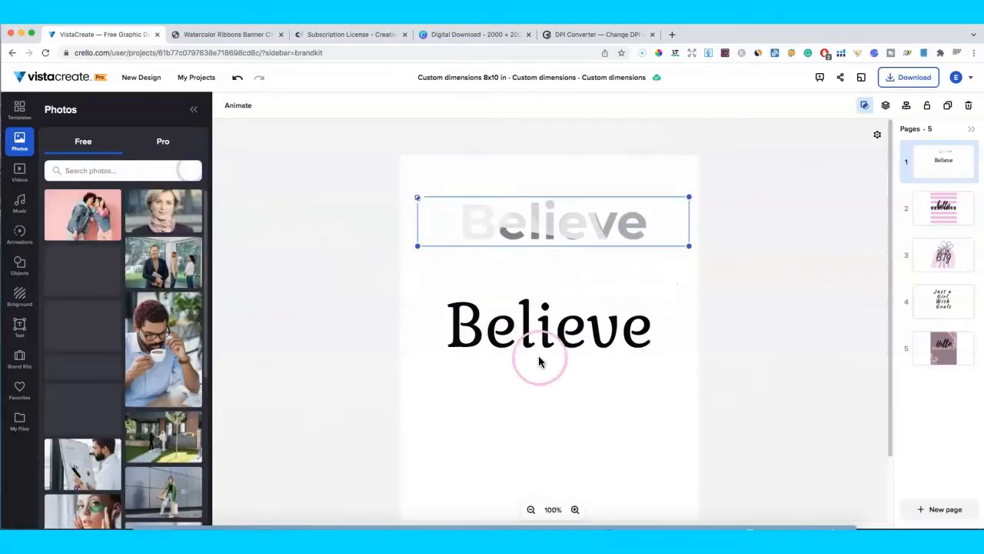
drag(538, 352, 540, 334)
double_click(538, 334)
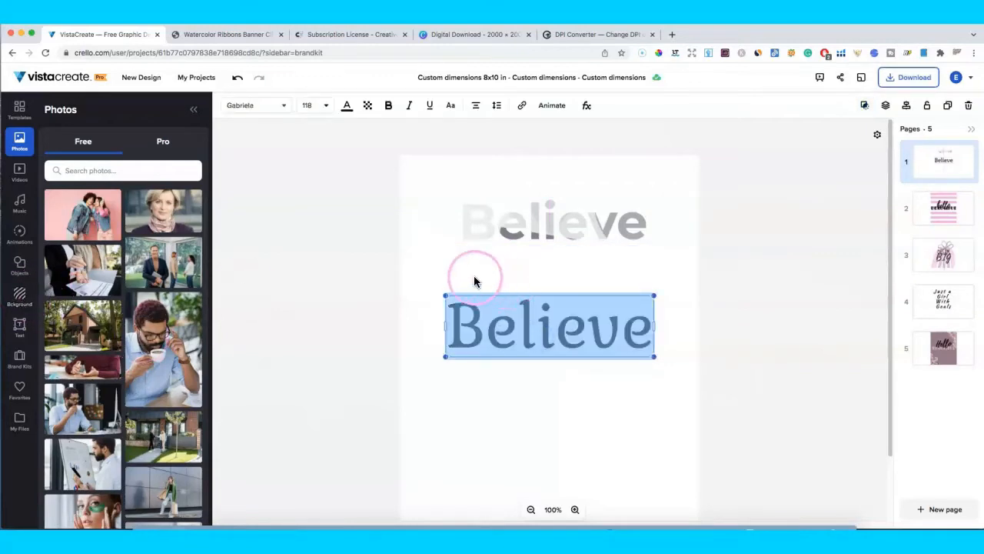
click(525, 228)
key(Delete)
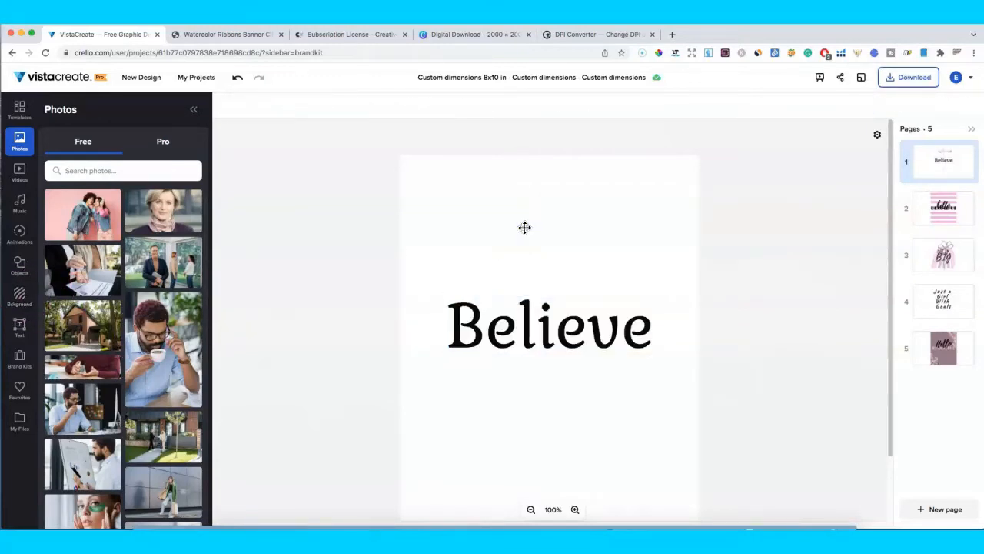
Try a dark red page background, #7D2E2E, and change it to the off-white #F4F4F4.
click(19, 297)
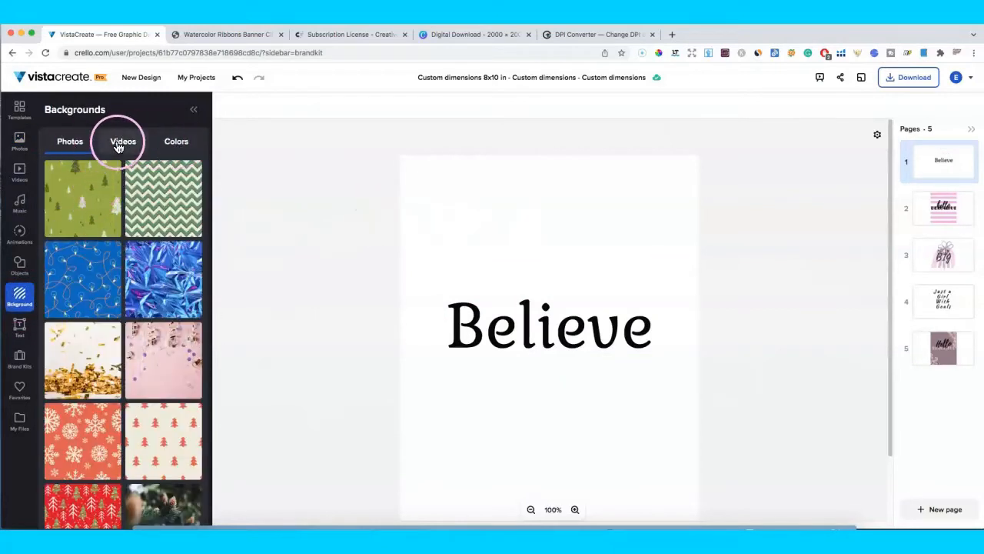
click(117, 146)
click(177, 142)
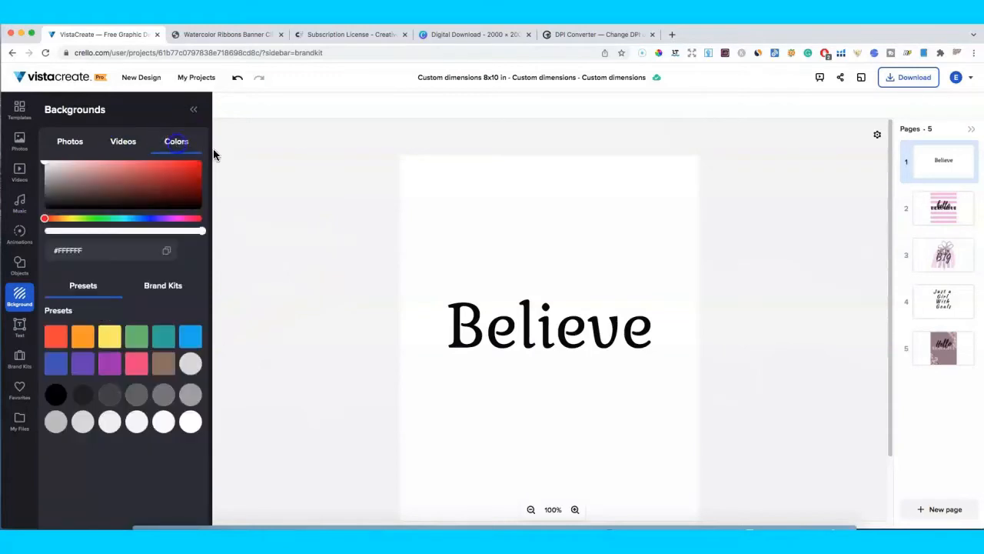
click(144, 185)
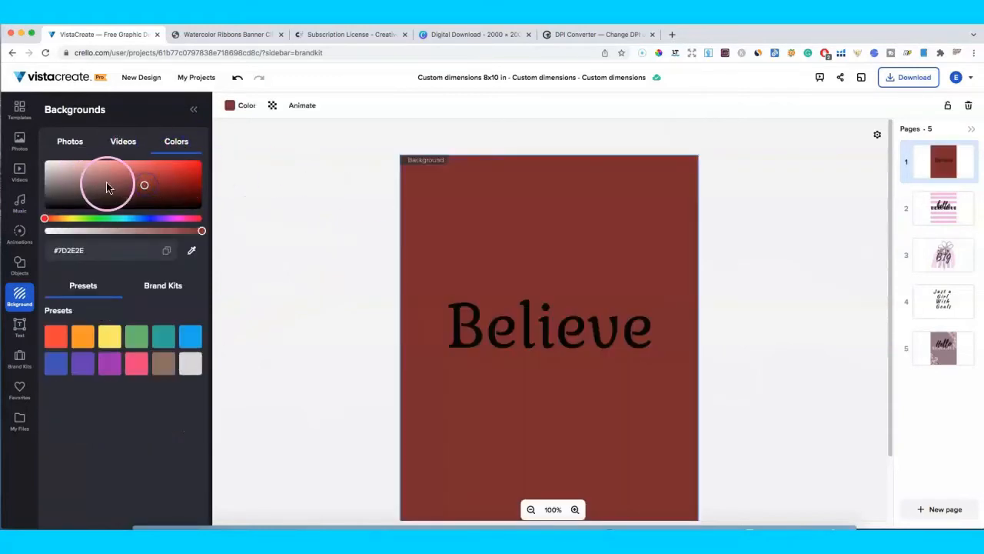
drag(145, 187, 45, 162)
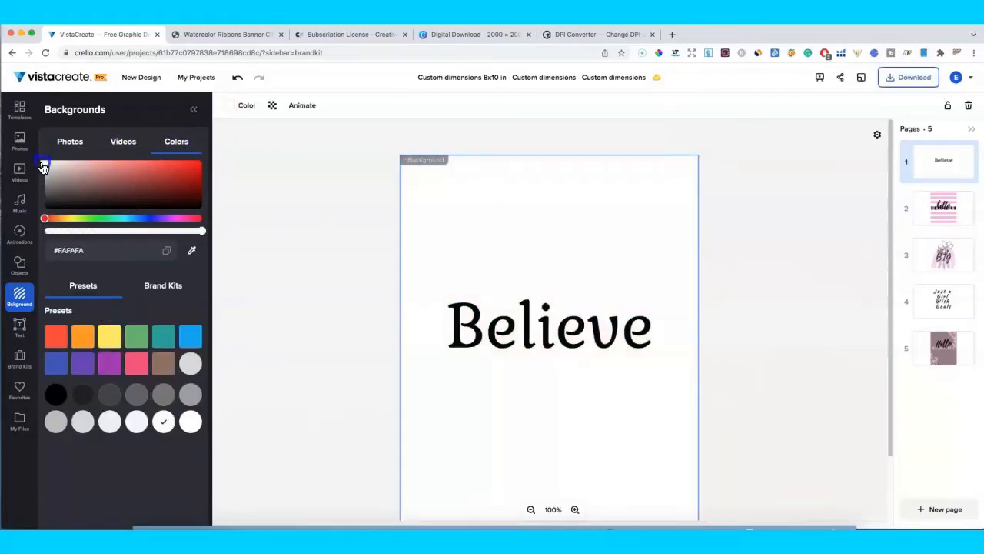
Enlarge the "Believe" text to size 135 and center it horizontally on the page.
click(22, 326)
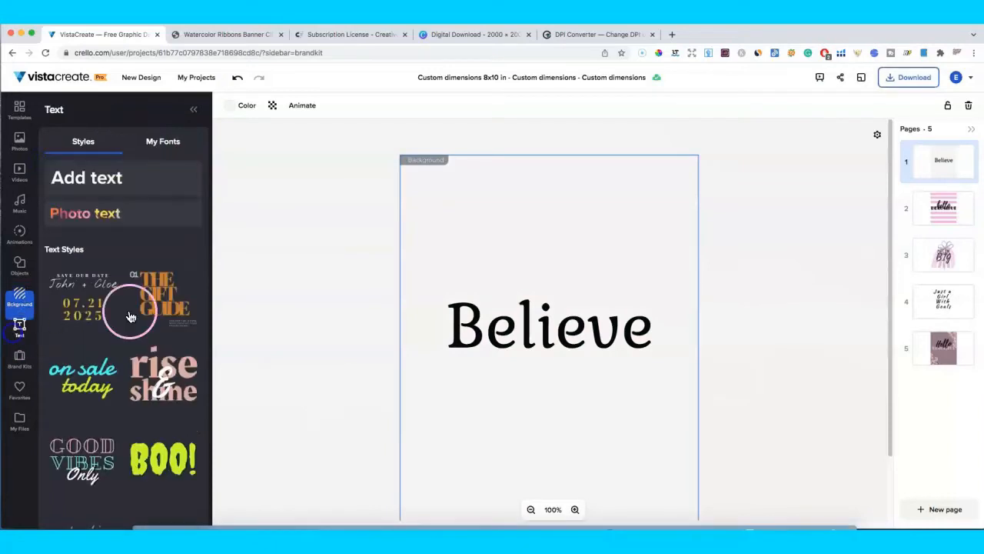
click(563, 320)
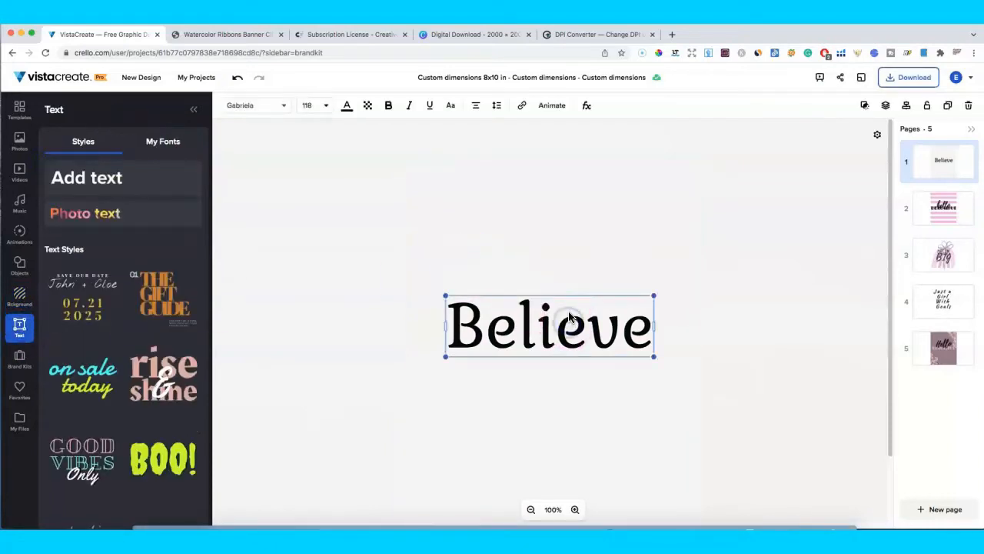
click(549, 285)
click(567, 307)
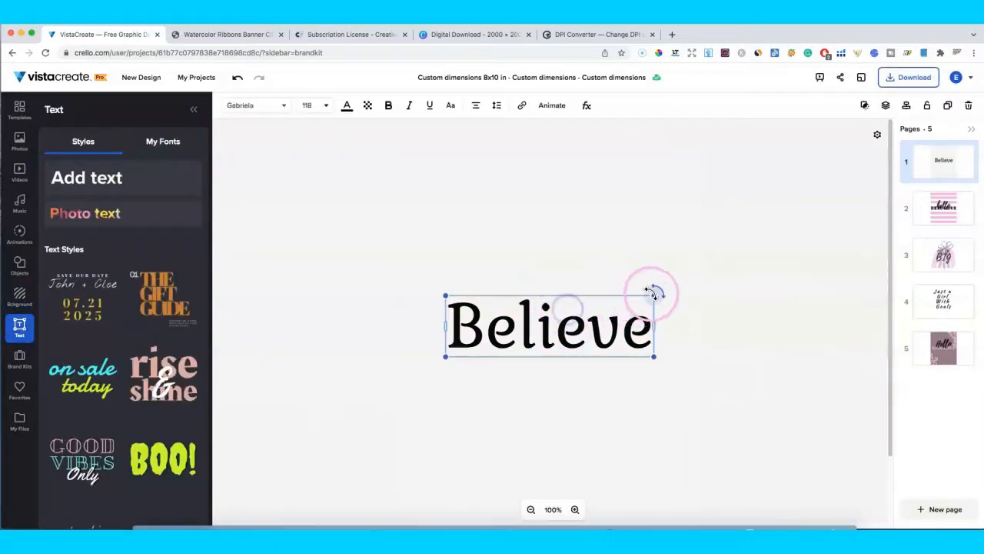
click(745, 288)
click(606, 307)
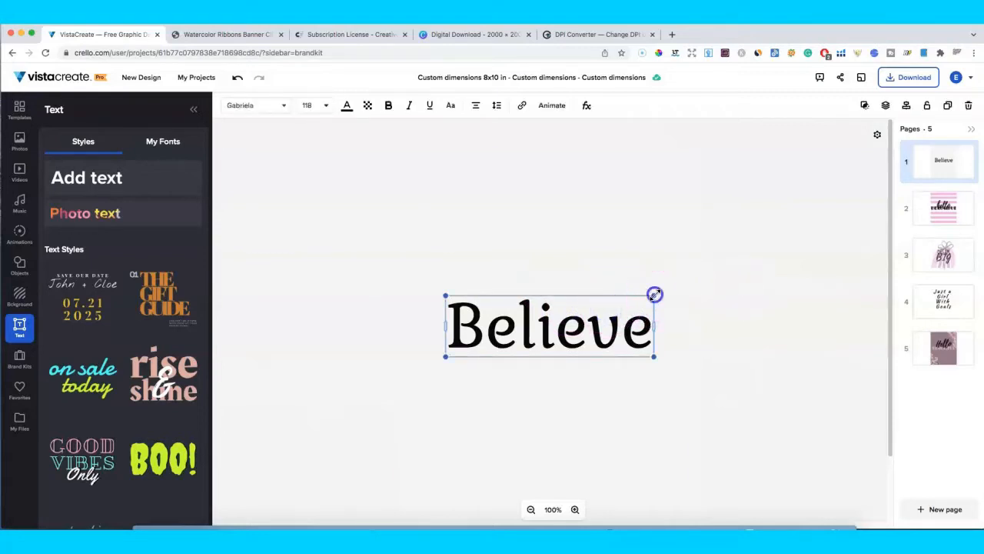
drag(654, 294, 681, 274)
drag(589, 317, 575, 315)
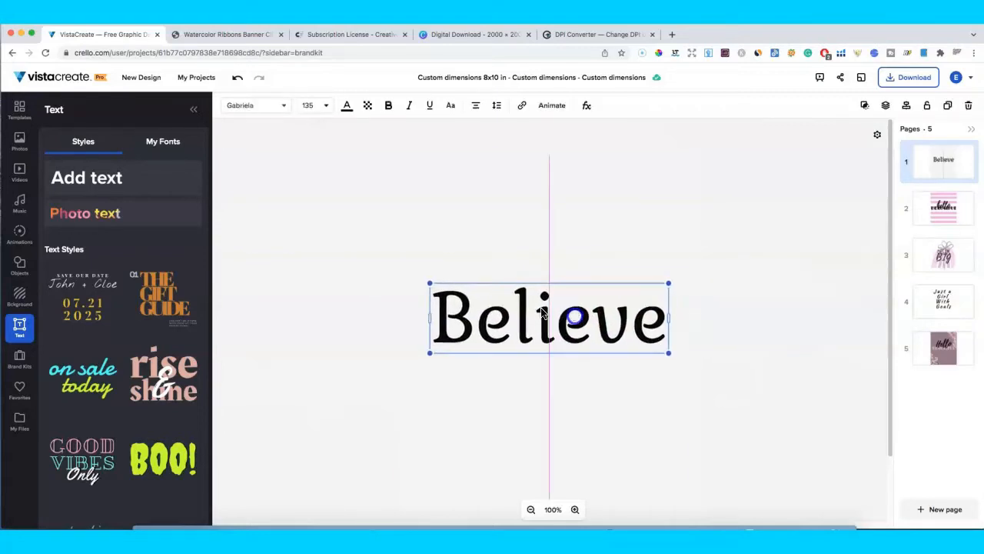
Set the page background color to the light gray-beige #CEC7C7.
click(19, 265)
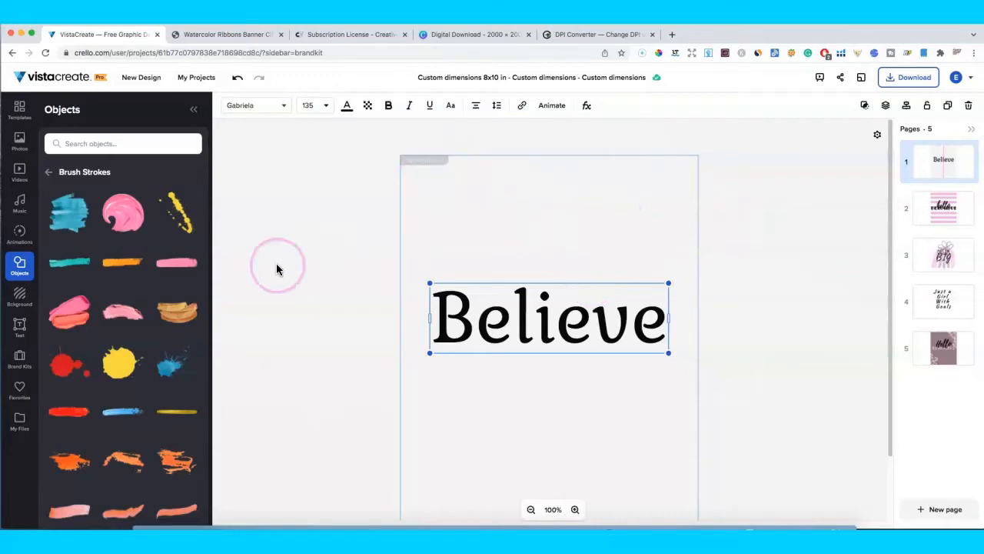
click(20, 301)
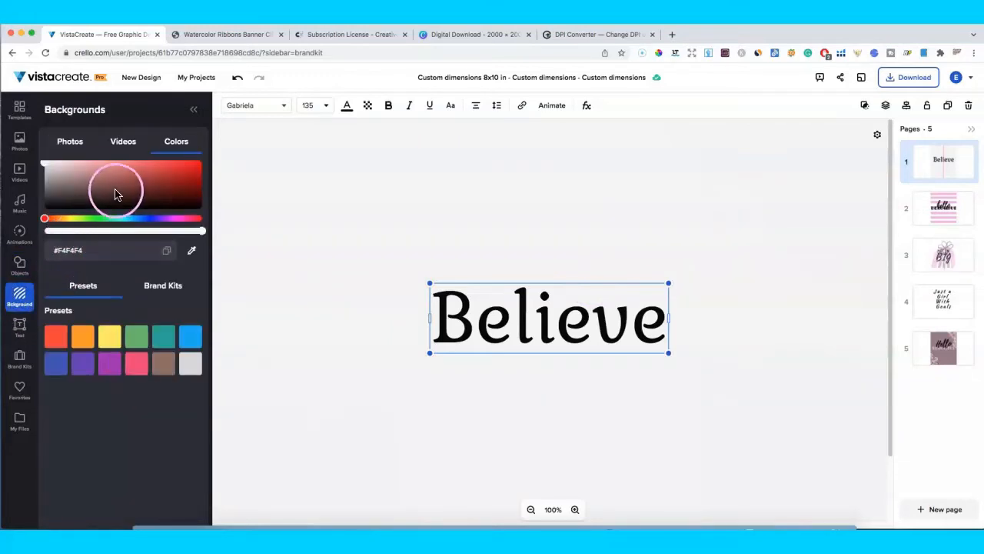
mouse_move(46, 170)
mouse_down()
mouse_move(52, 190)
mouse_move(51, 173)
mouse_up()
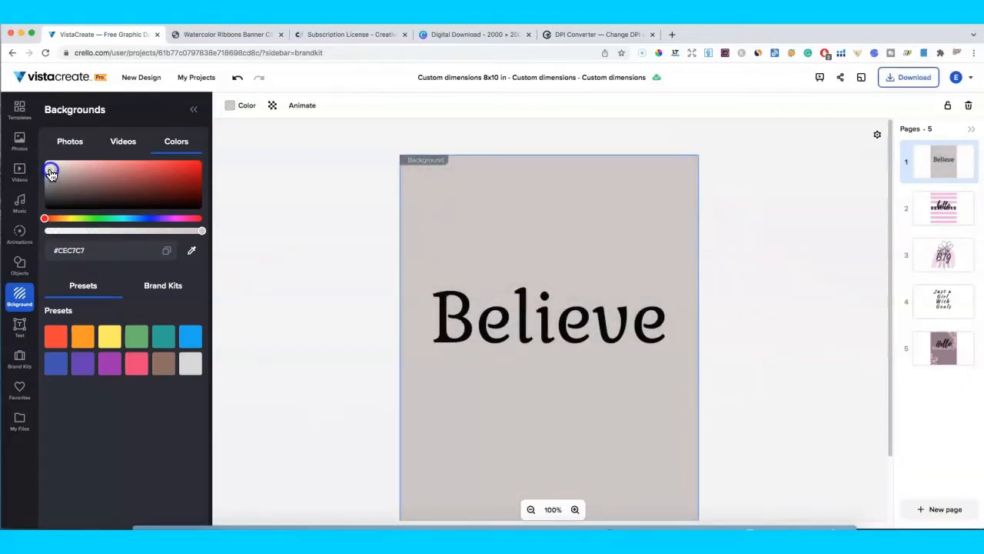
Set the background fill of the page to white, #FFFFFF.
click(230, 105)
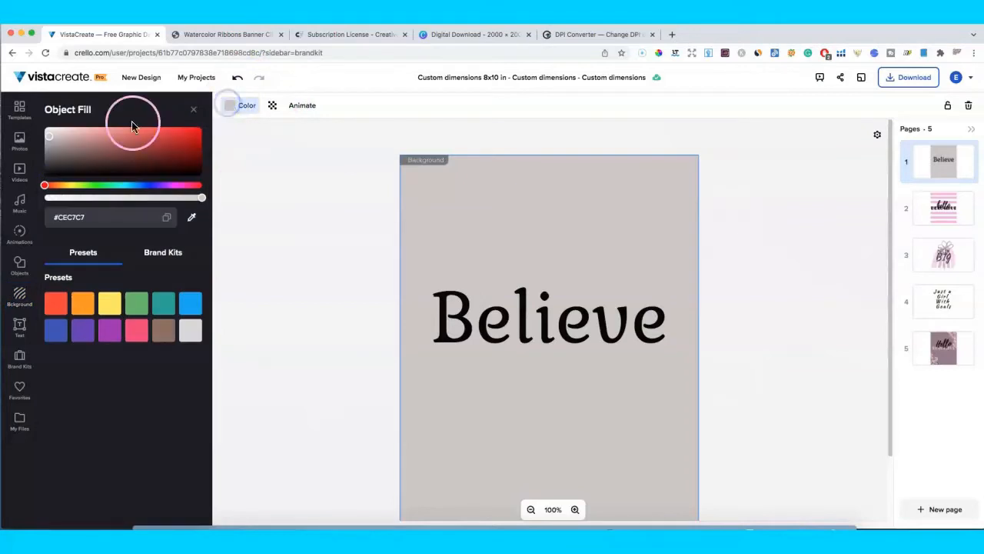
click(51, 134)
drag(52, 134, 44, 126)
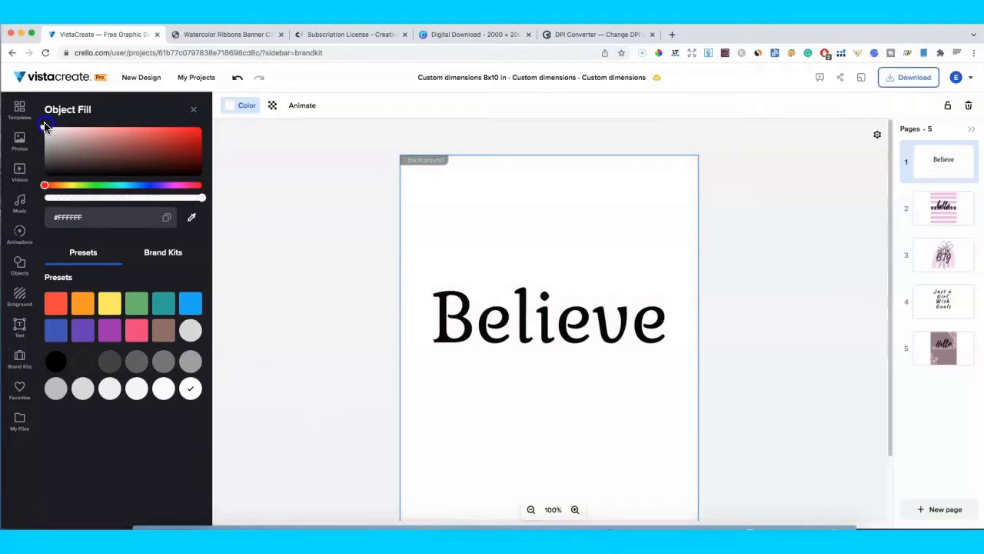
Browse the object categories, from Shapes through Emoji & Reactions, and open the full Brush Strokes collection.
click(19, 265)
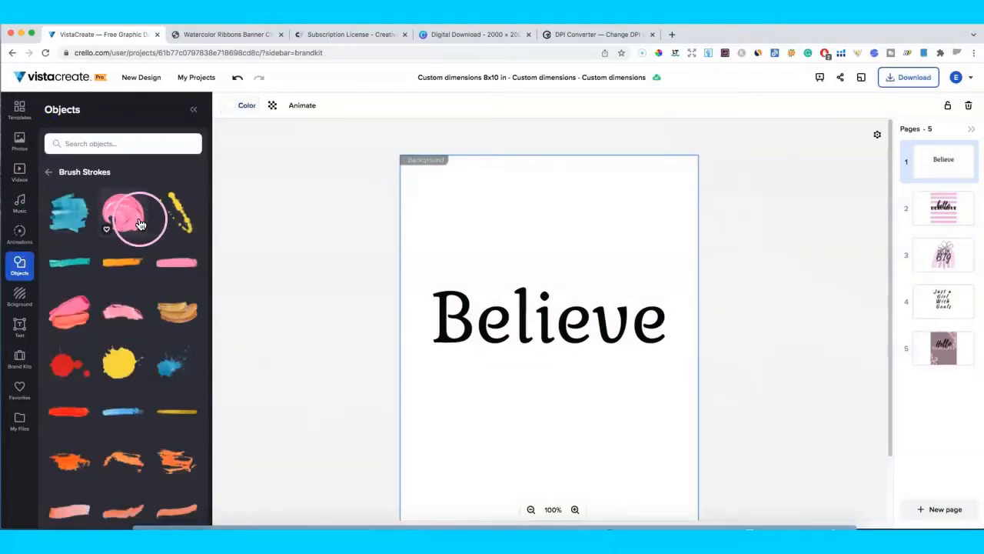
scroll(129, 300, down, 1)
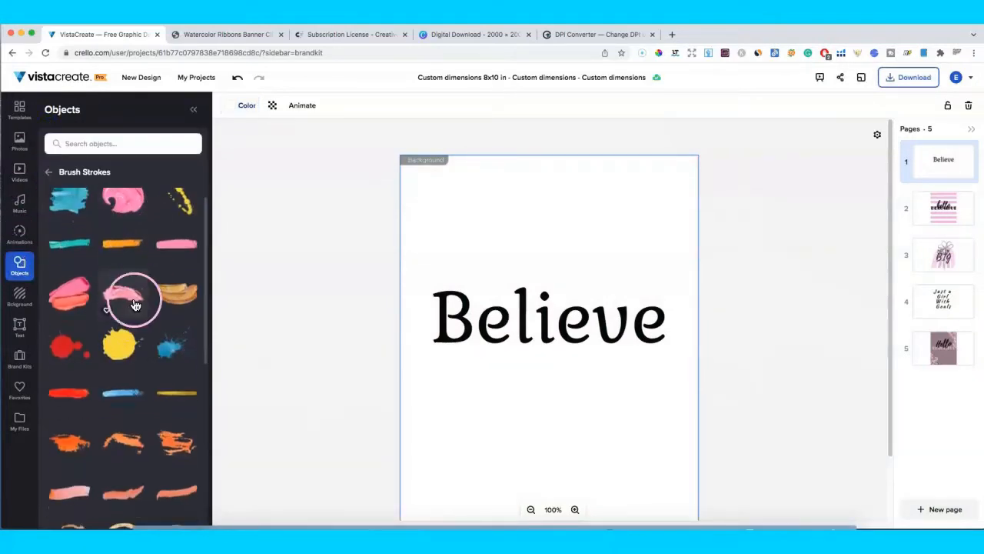
click(51, 172)
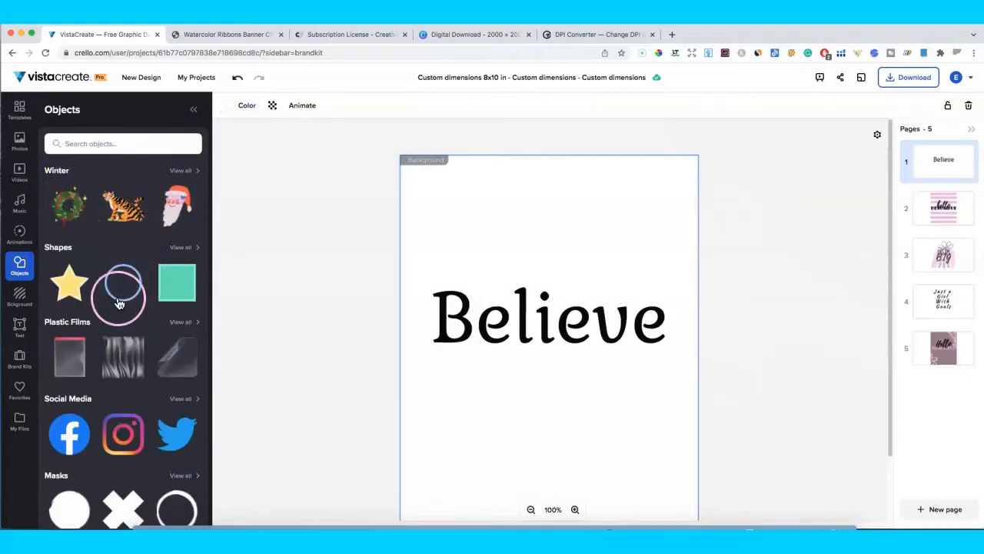
scroll(112, 308, down, 5)
scroll(113, 310, down, 5)
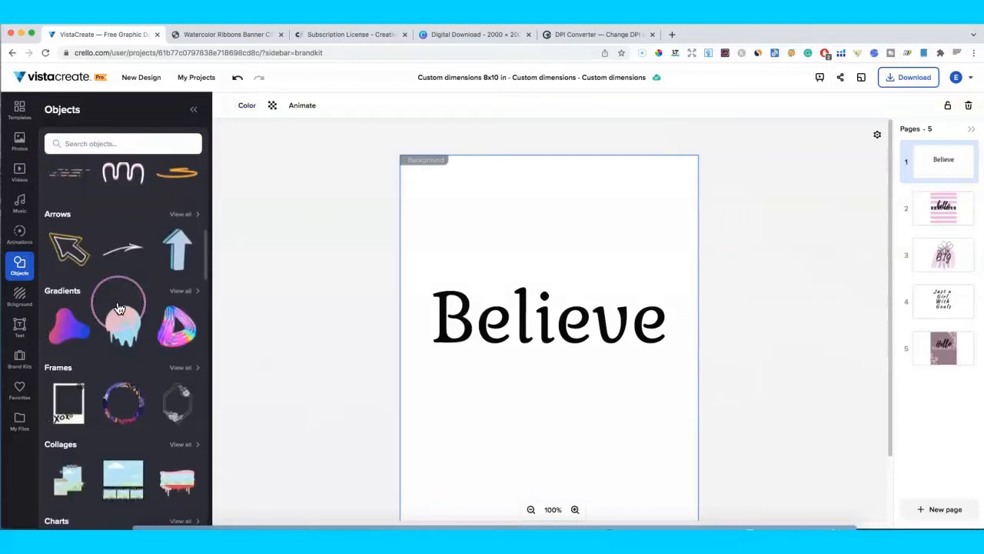
scroll(111, 388, down, 10)
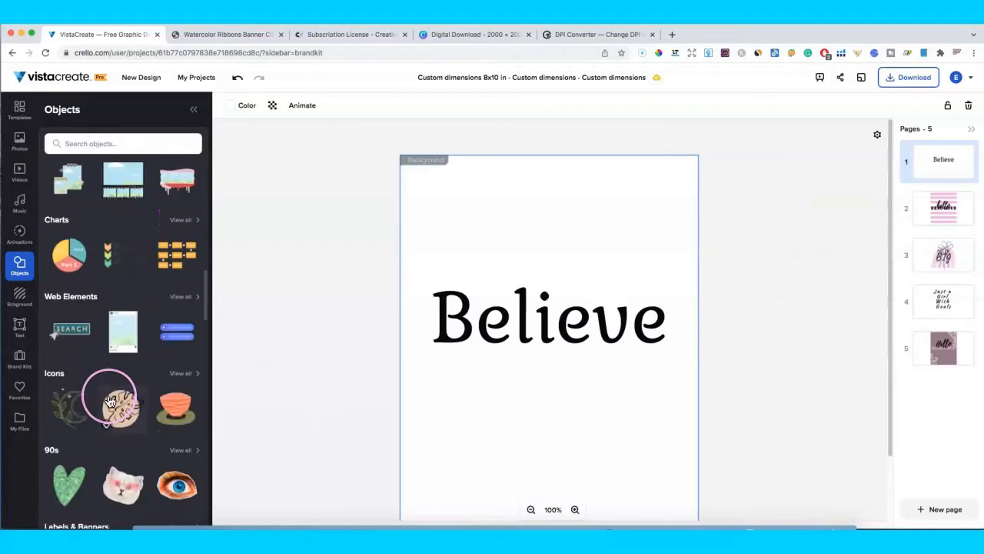
scroll(112, 396, up, 5)
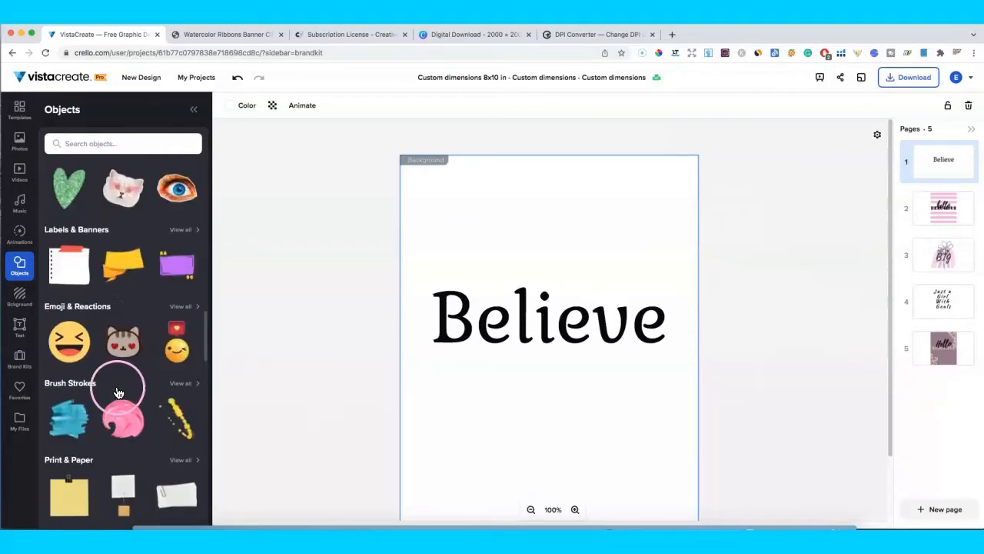
click(178, 391)
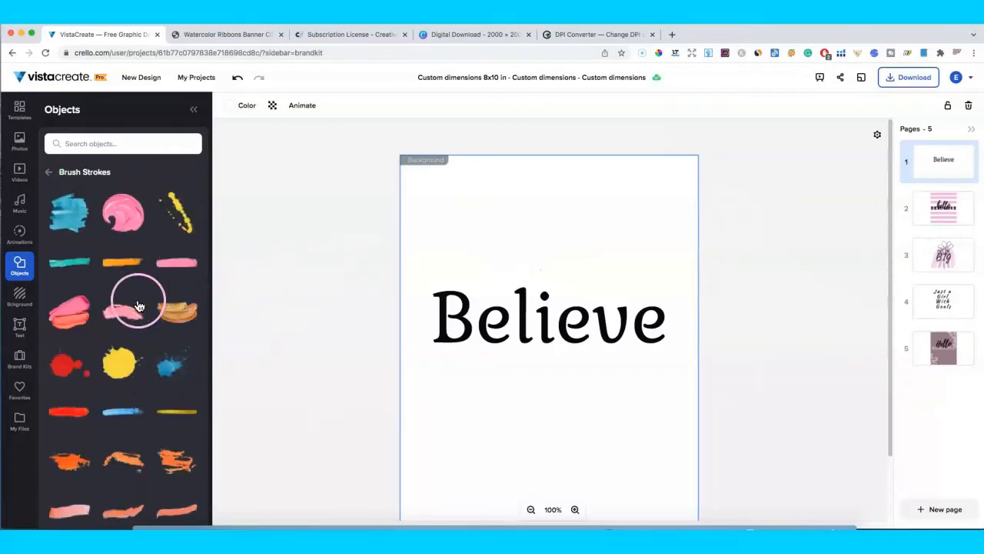
Place the pink and coral brush stroke, enlarged to span the "Believe" text, behind the lettering.
click(77, 320)
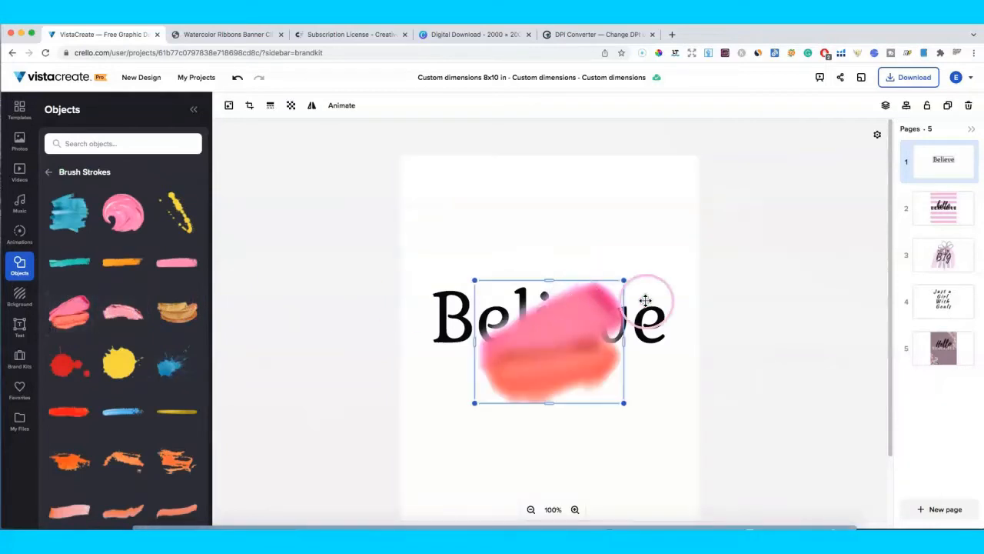
drag(624, 280, 738, 188)
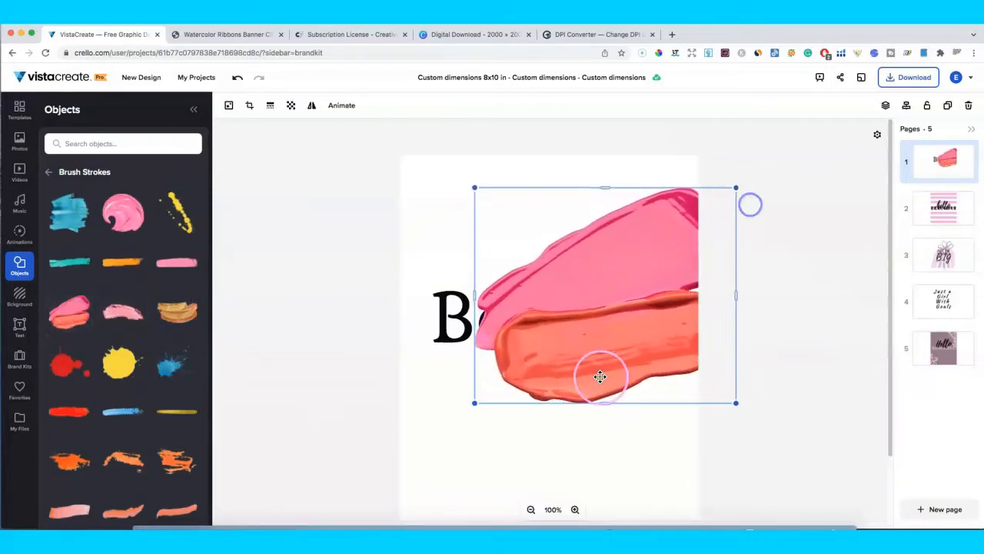
mouse_move(597, 376)
mouse_down()
mouse_move(543, 405)
mouse_move(543, 423)
mouse_up()
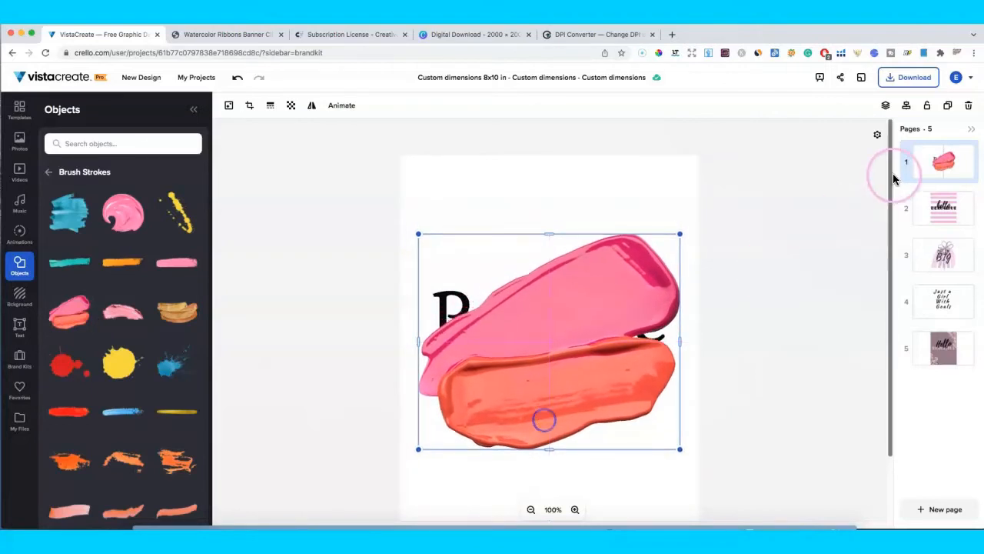
click(885, 106)
click(848, 194)
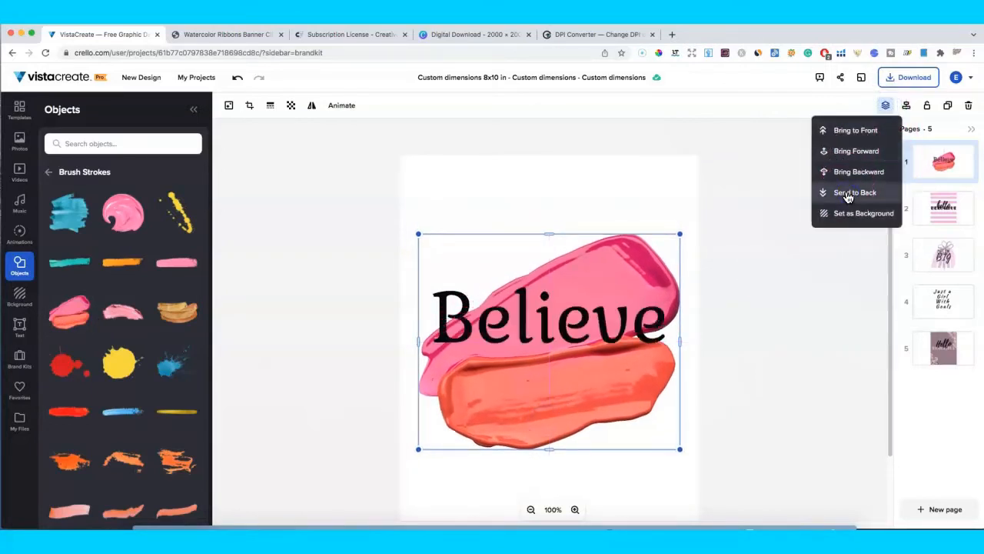
Set the transparency of the pink and coral brush stroke to 81.
click(291, 105)
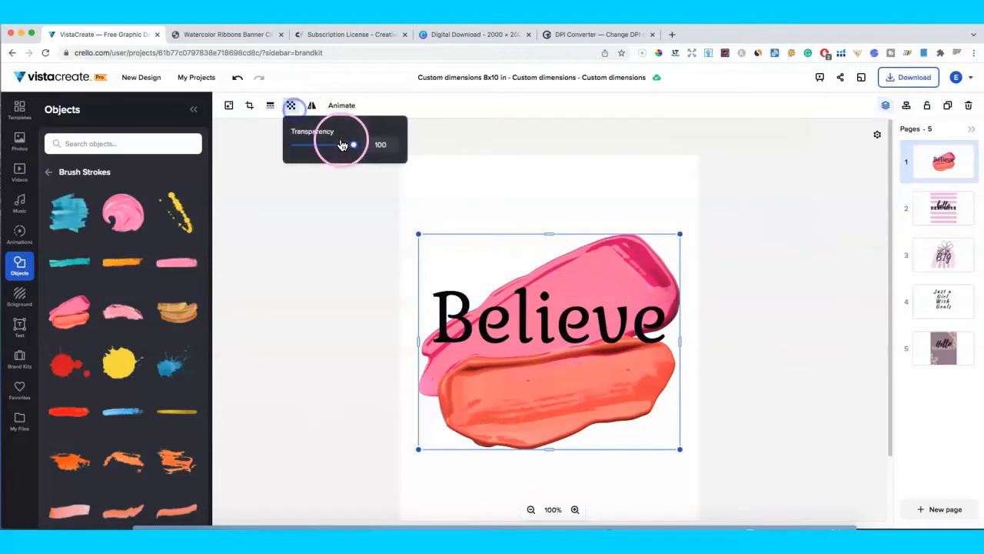
mouse_move(354, 149)
mouse_down()
mouse_move(316, 152)
mouse_move(344, 151)
mouse_up()
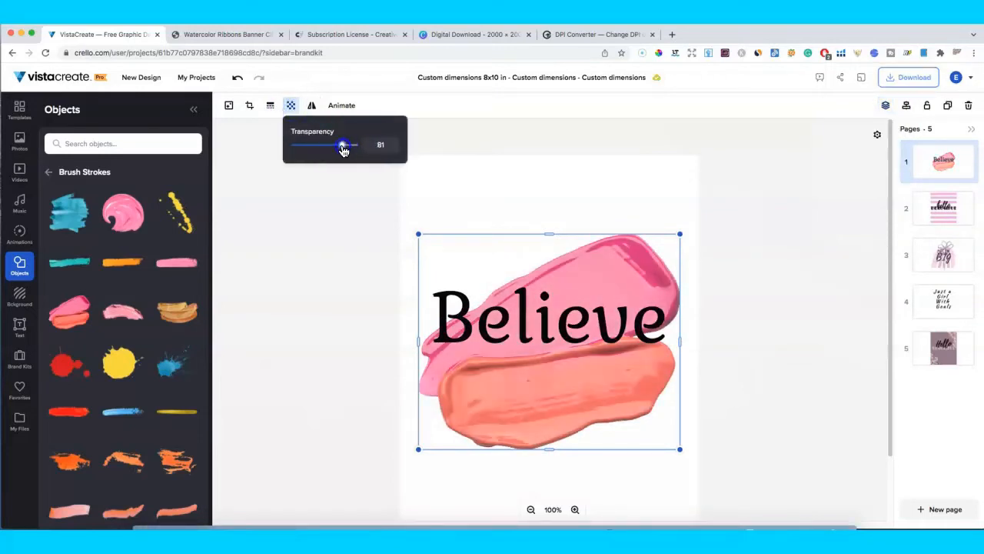
click(580, 280)
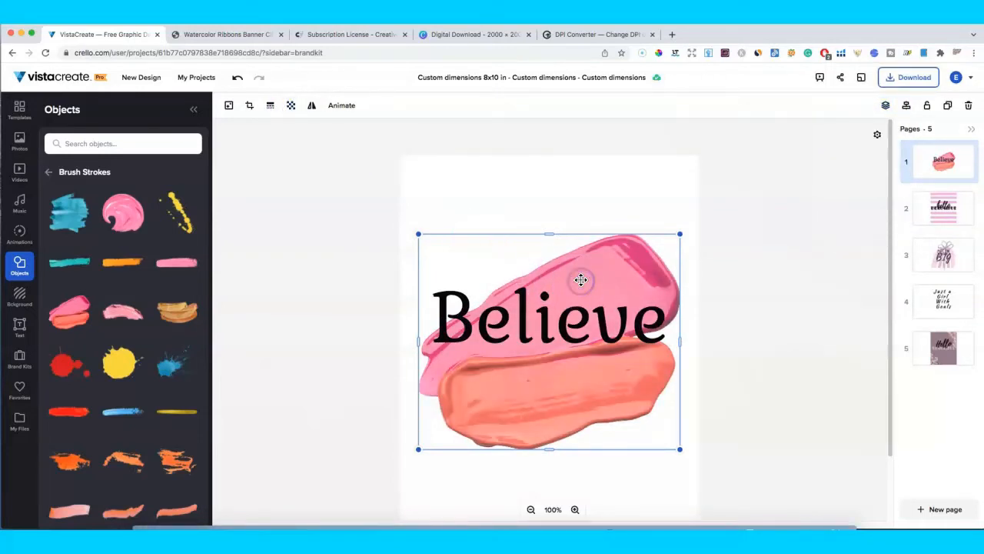
Try photo filters including Whimsical, The Blues, Rosie and Epic on the brush stroke, and delete the stroke from the page.
click(229, 107)
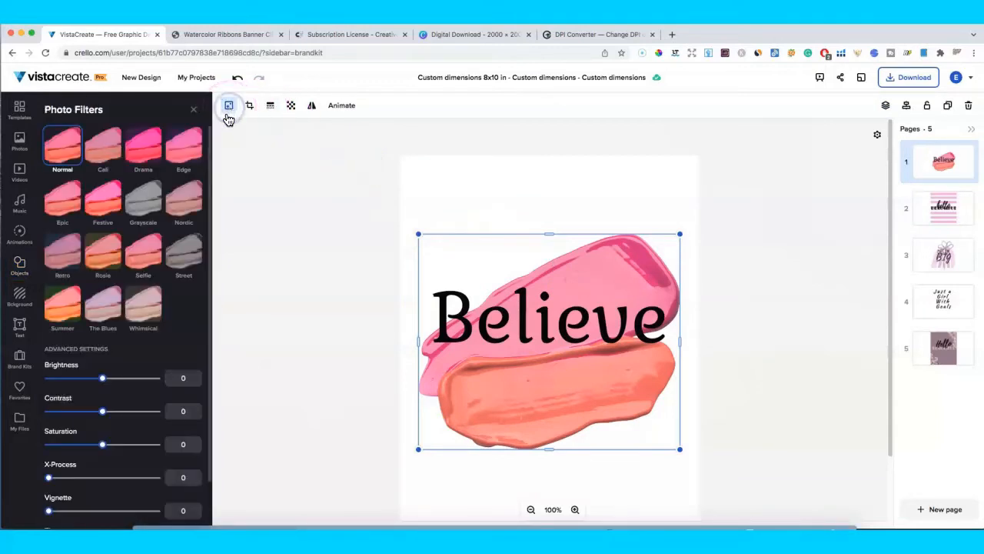
click(144, 301)
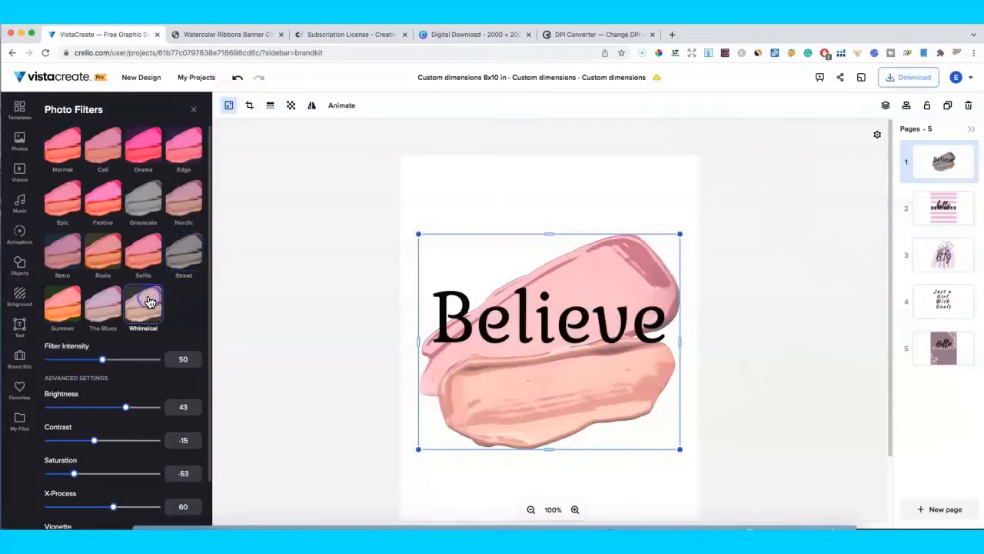
click(109, 307)
click(108, 260)
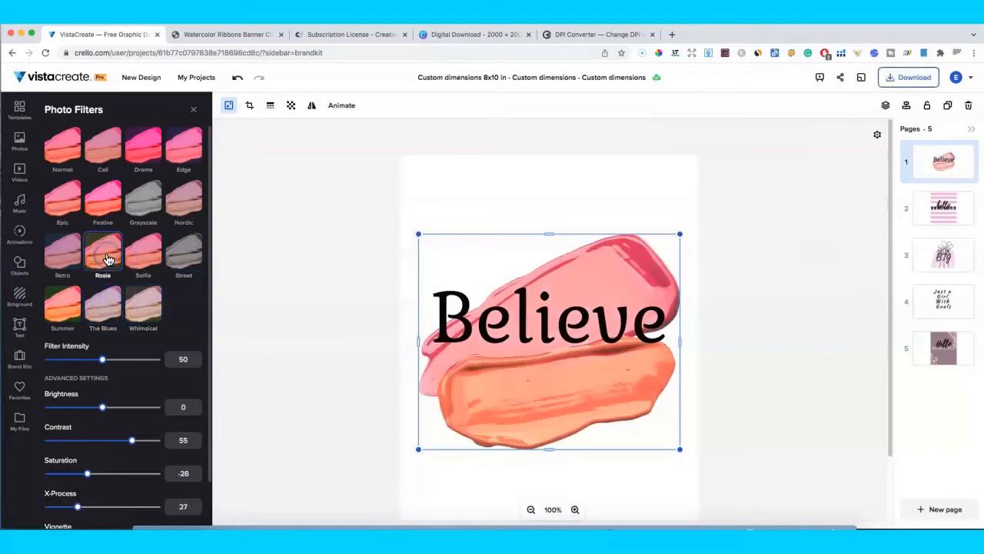
click(86, 152)
click(65, 209)
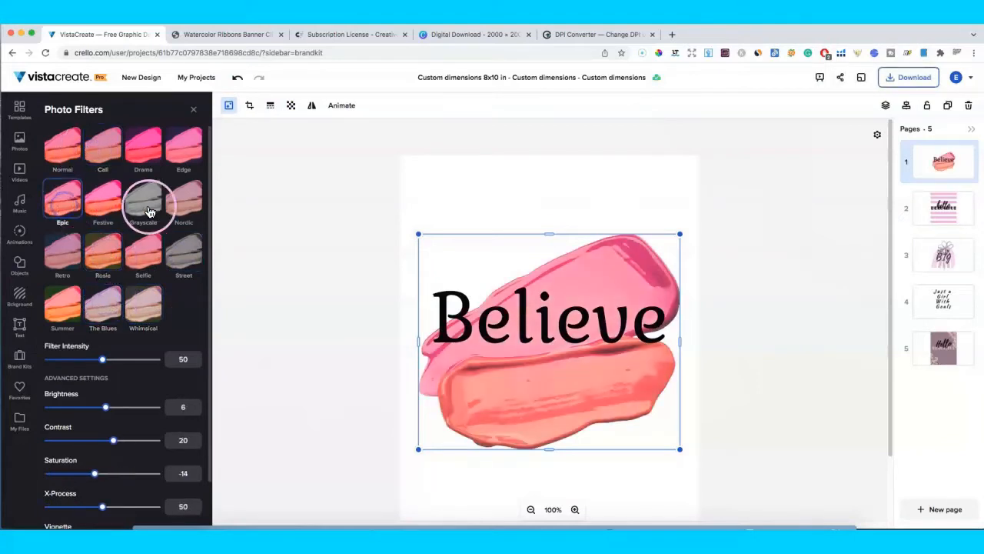
click(229, 107)
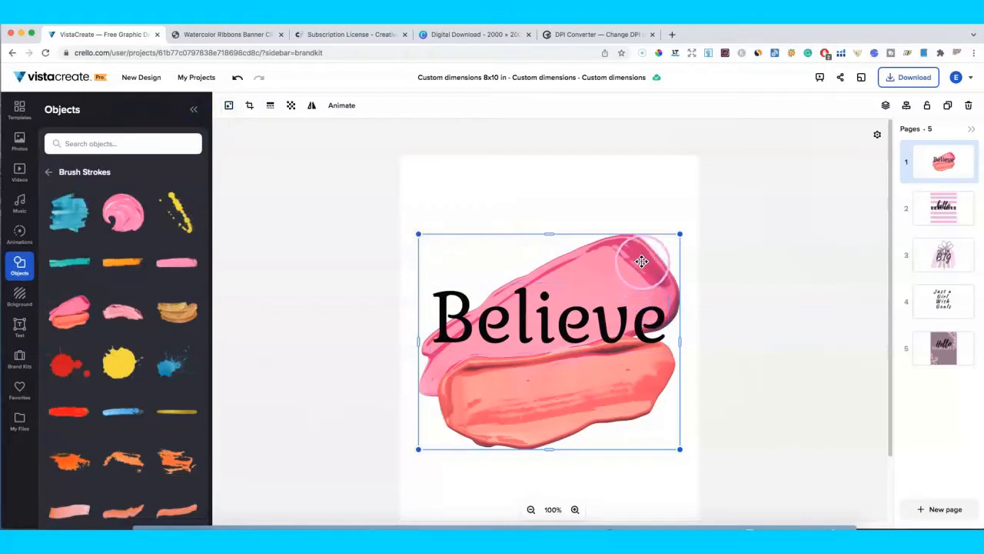
key(Delete)
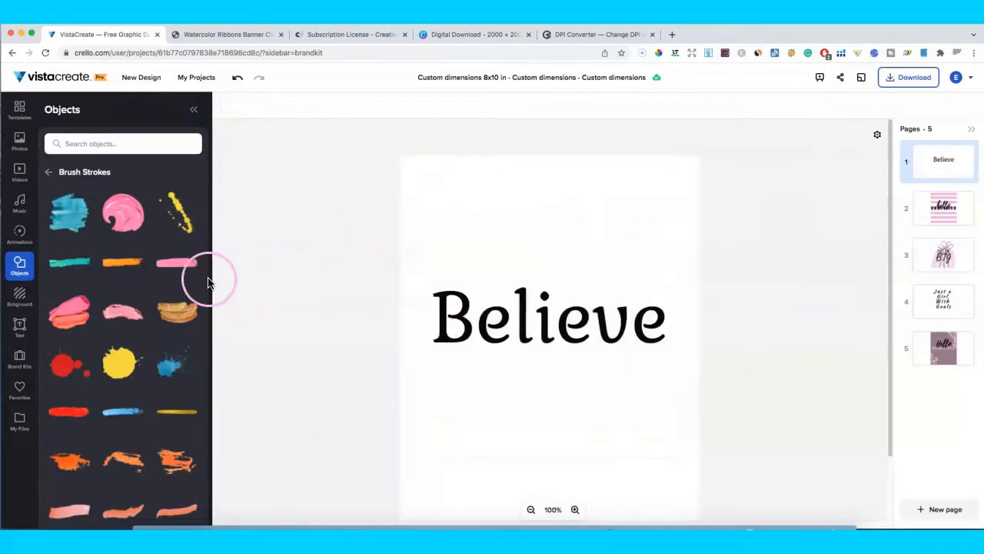
Place the straight pink brush stroke, enlarged to about the page width, behind the "Believe" text.
drag(161, 257, 543, 341)
drag(624, 327, 777, 260)
mouse_move(683, 328)
mouse_down()
mouse_move(609, 341)
mouse_move(587, 327)
mouse_up()
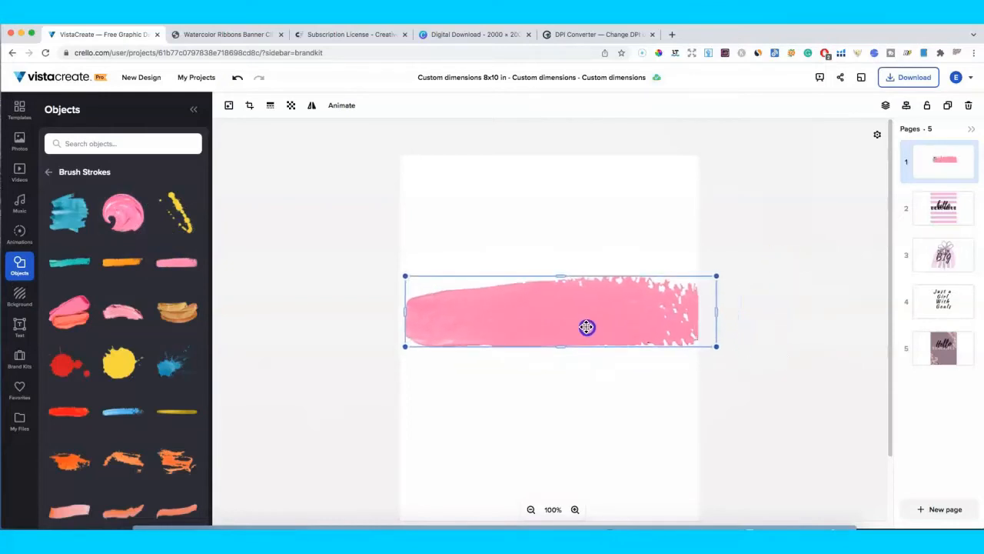
click(885, 105)
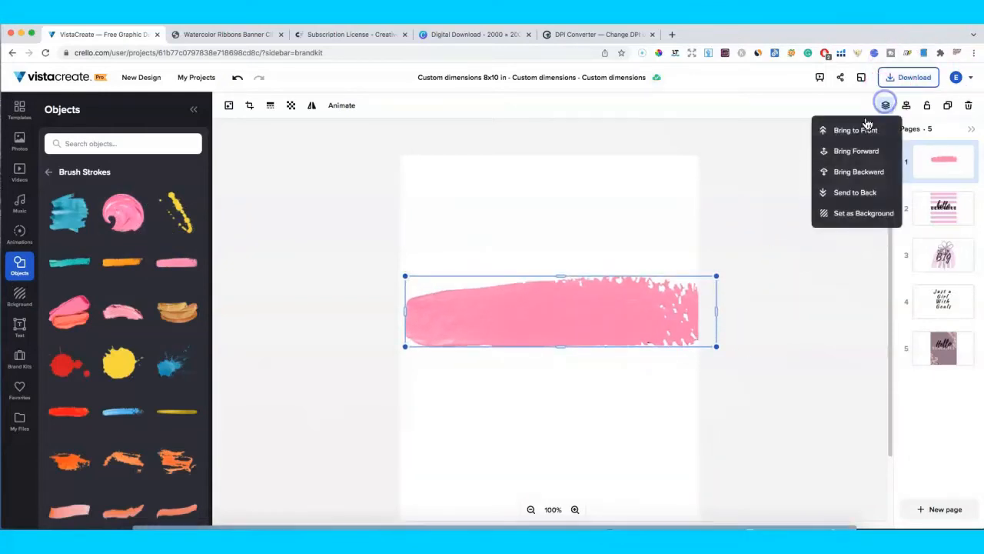
click(855, 192)
click(770, 304)
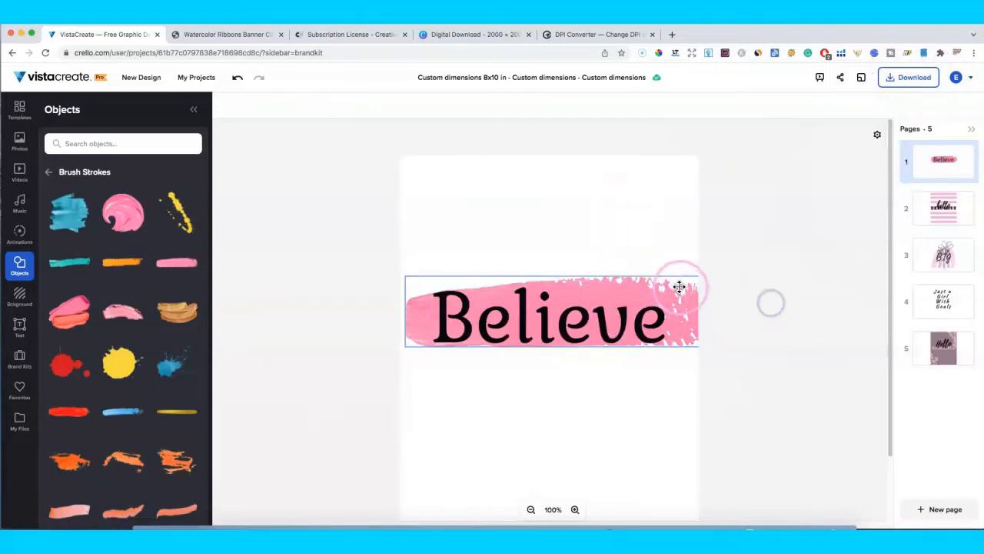
Shift the pink brush stroke to align with the "Believe" text, and delete it from the page.
click(657, 285)
drag(686, 290, 666, 294)
mouse_move(699, 285)
mouse_down()
mouse_move(684, 285)
mouse_move(690, 280)
mouse_up()
click(742, 304)
click(685, 333)
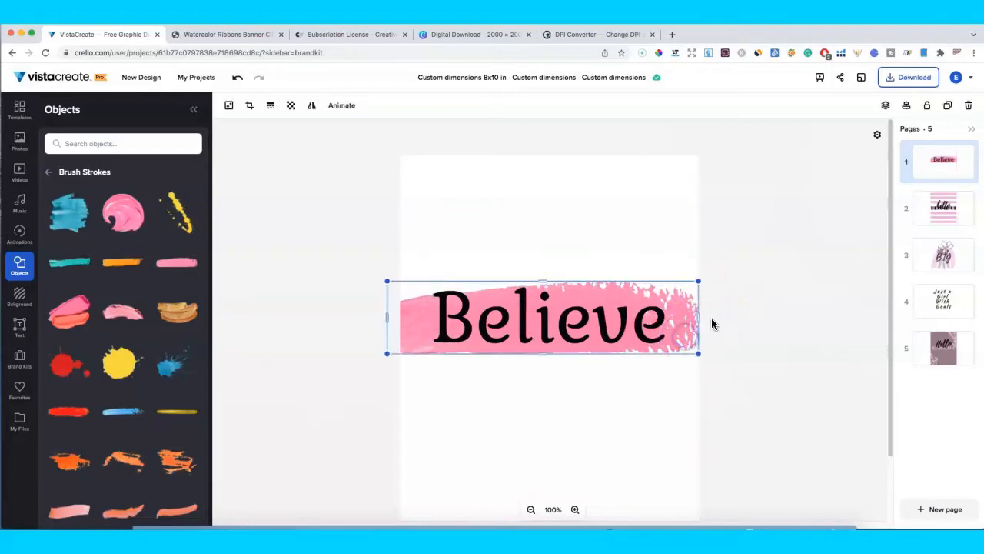
key(Delete)
click(680, 270)
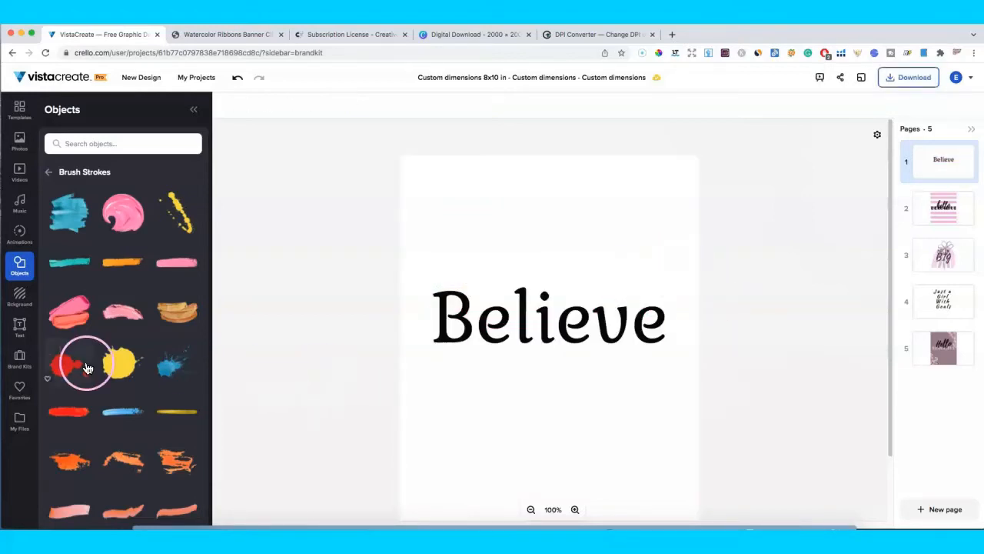
Switch to Creative Fabrica and examine the Watercolor Ribbons Banner Clipart Vector page, its graphics categories and the related products.
click(251, 36)
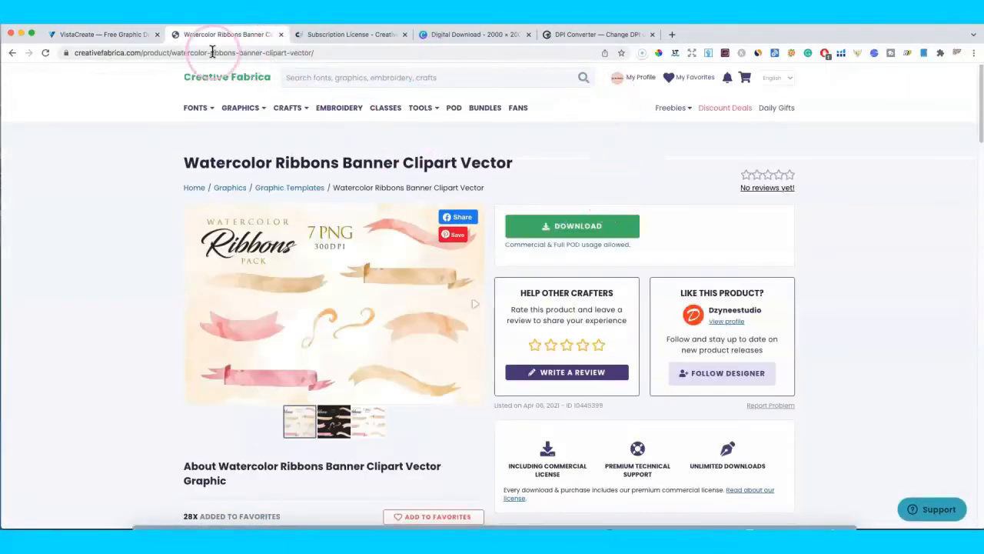
mouse_move(254, 112)
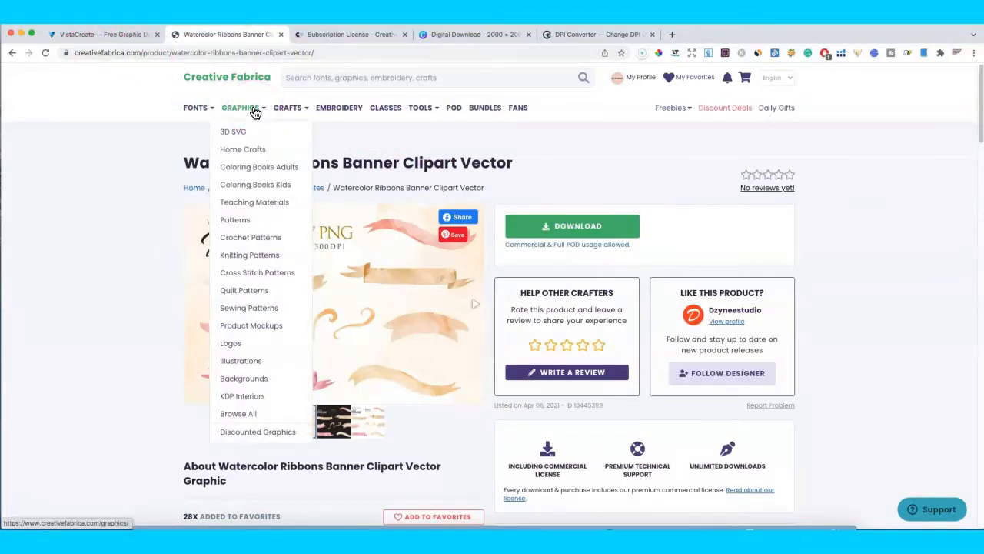
scroll(428, 237, down, 15)
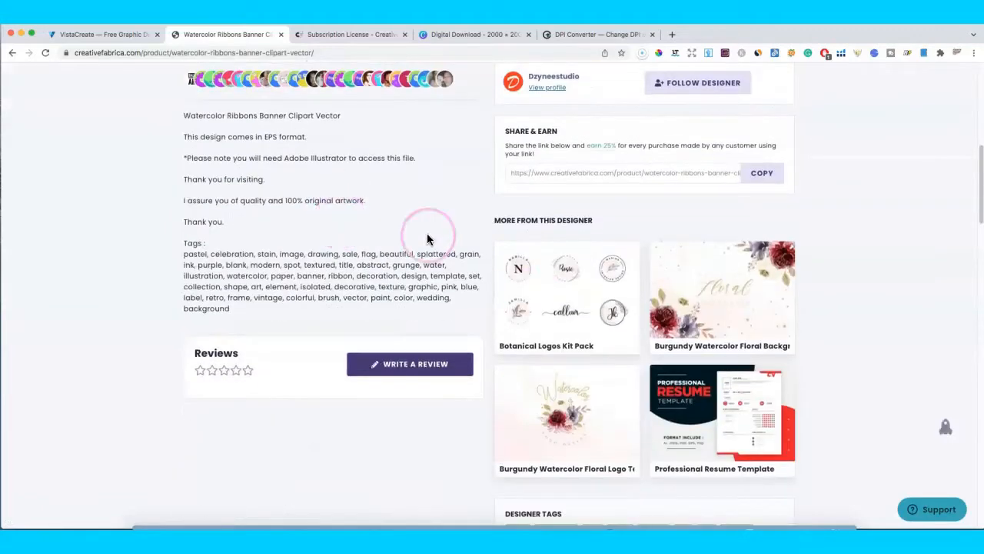
scroll(880, 265, down, 3)
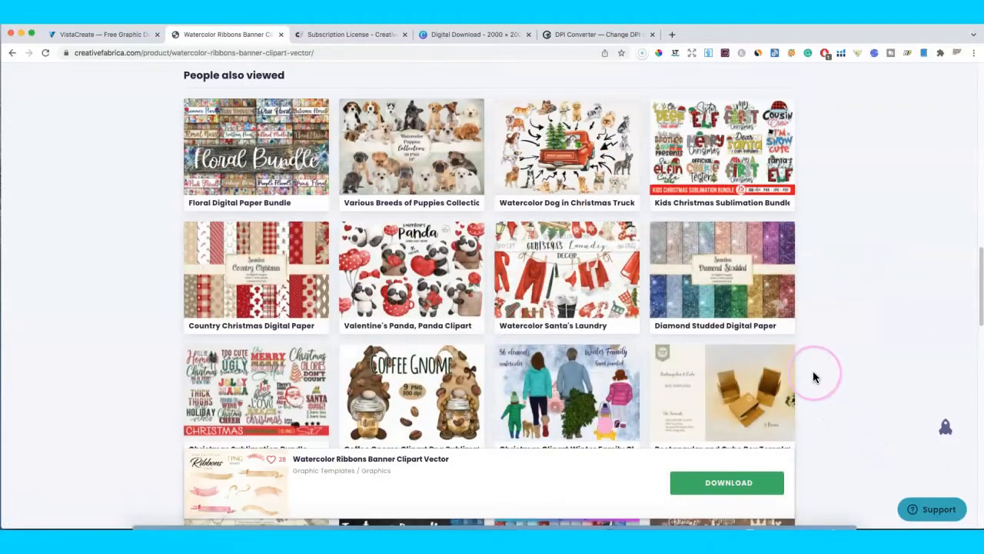
scroll(800, 370, down, 3)
scroll(792, 369, down, 2)
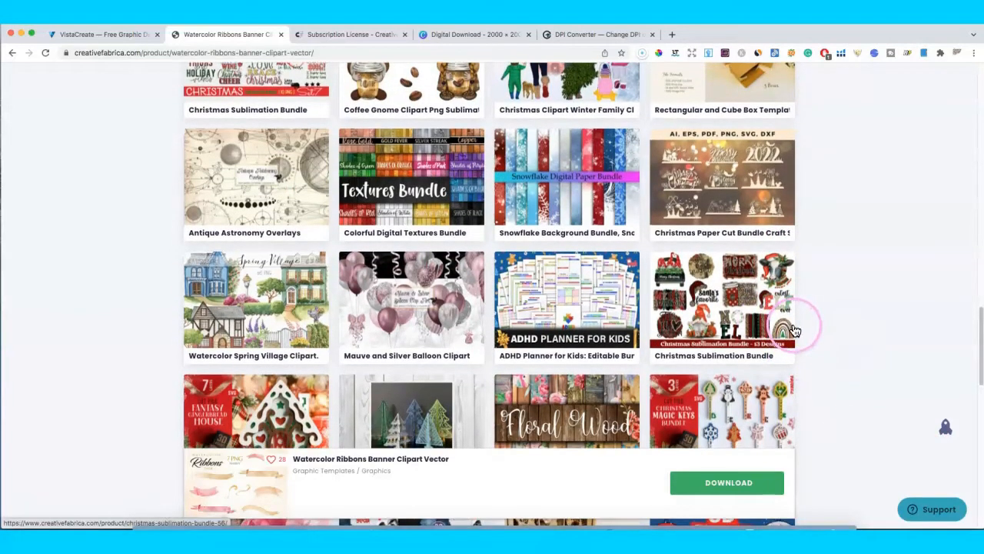
scroll(800, 329, down, 1)
scroll(815, 330, up, 10)
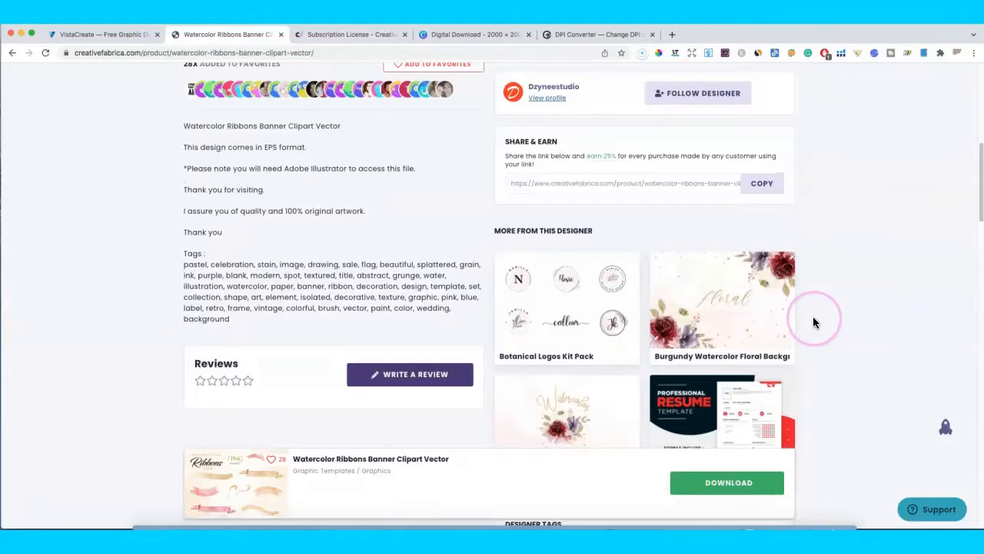
scroll(449, 171, down, 7)
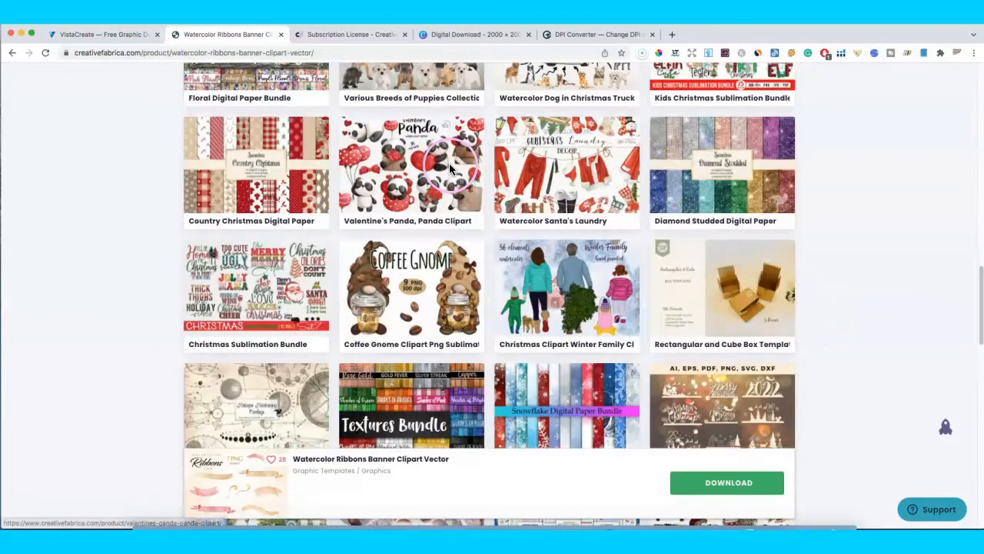
scroll(450, 167, up, 15)
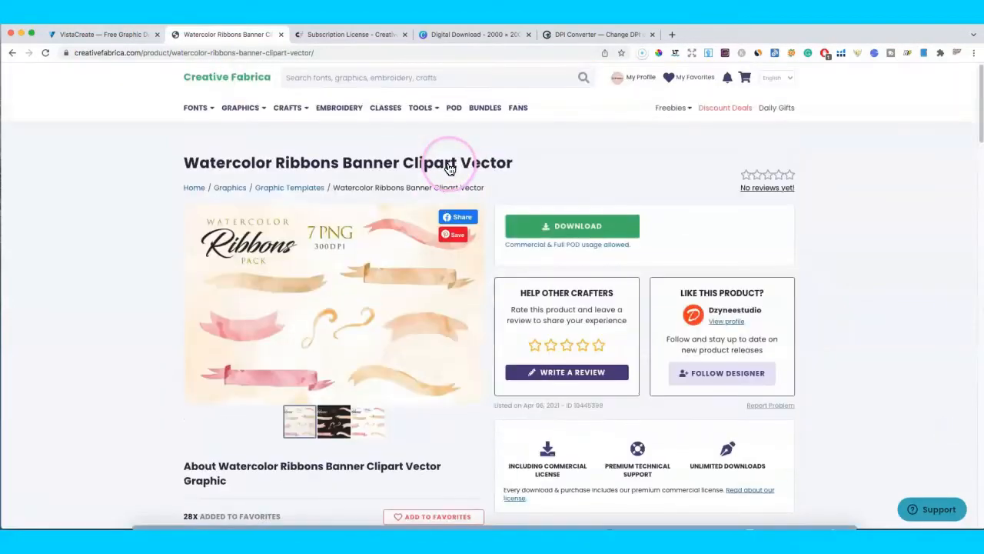
Switch to VistaCreate and browse the uploaded graphics, including the ribbons, paint splatters, flowers, balloons and bows.
click(129, 36)
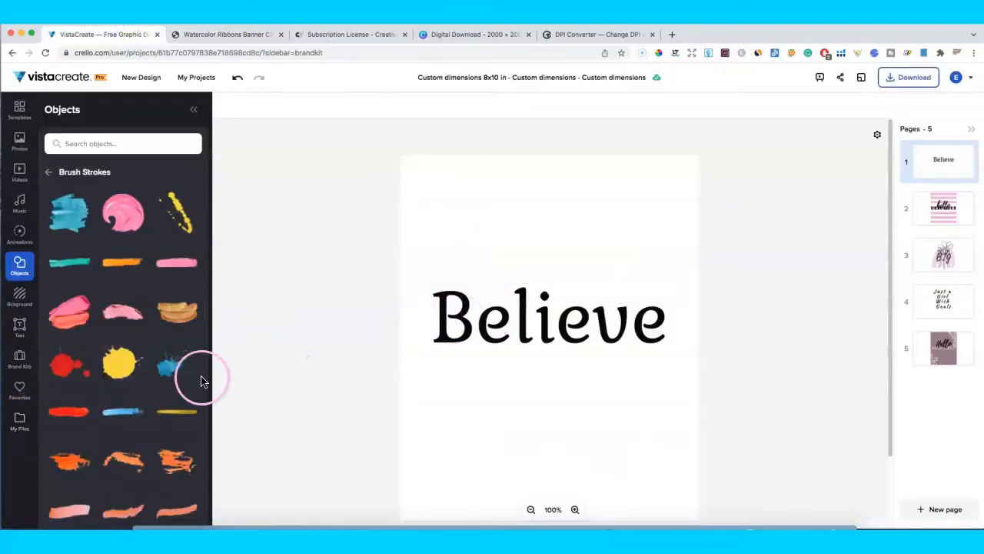
click(21, 421)
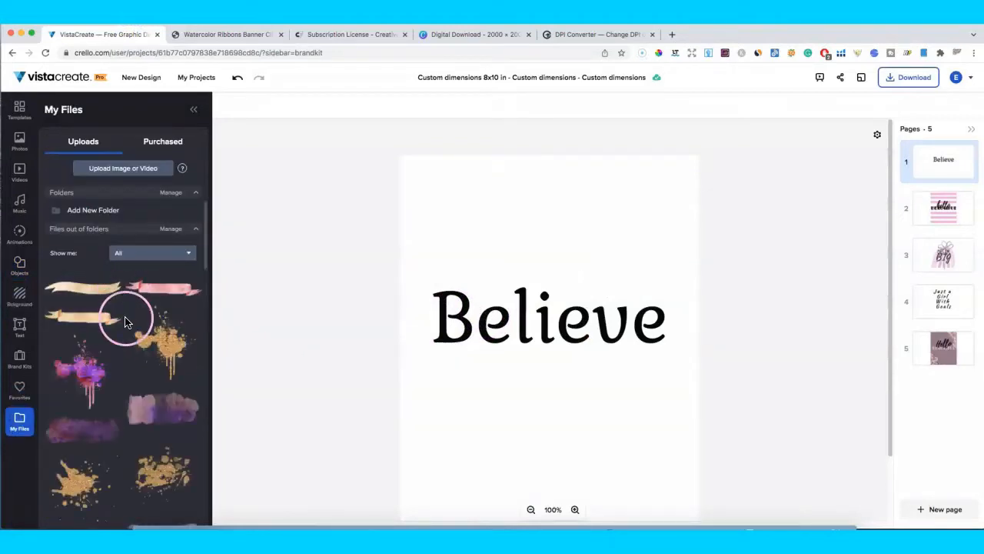
scroll(115, 414, down, 10)
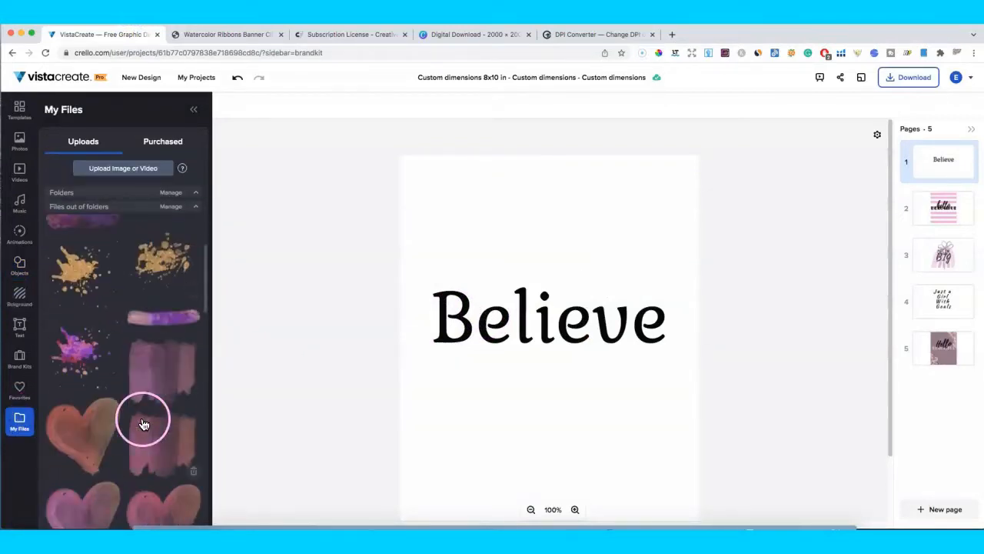
scroll(121, 413, down, 10)
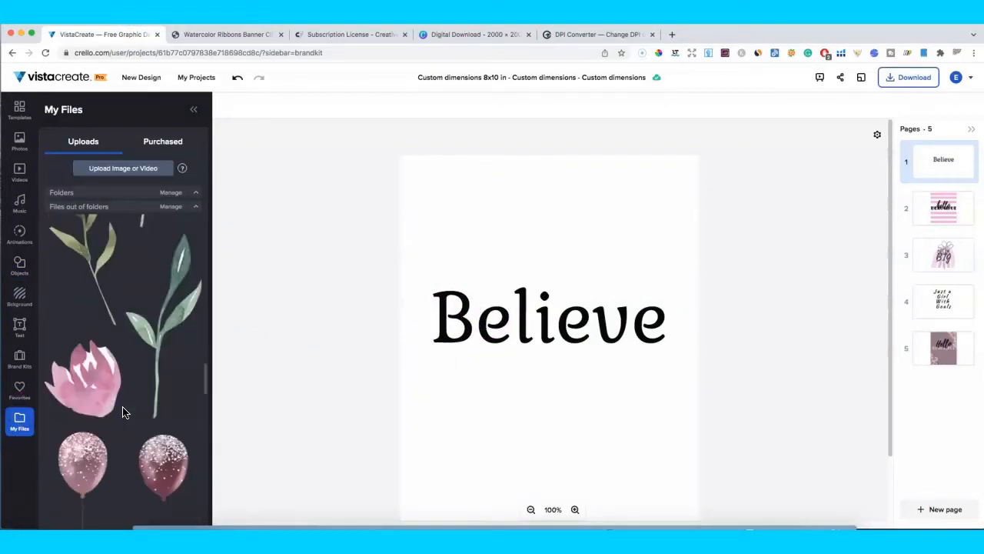
scroll(120, 413, down, 5)
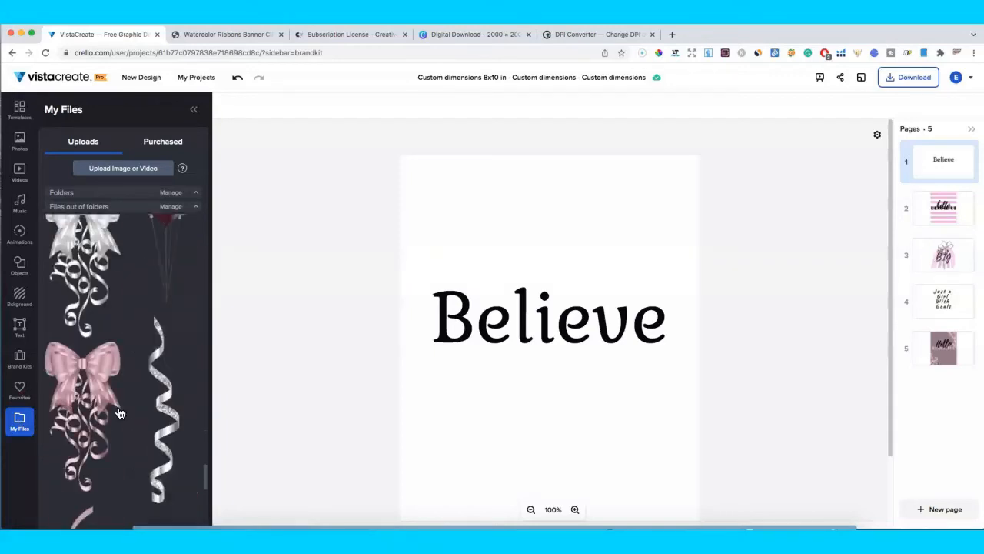
scroll(120, 414, down, 10)
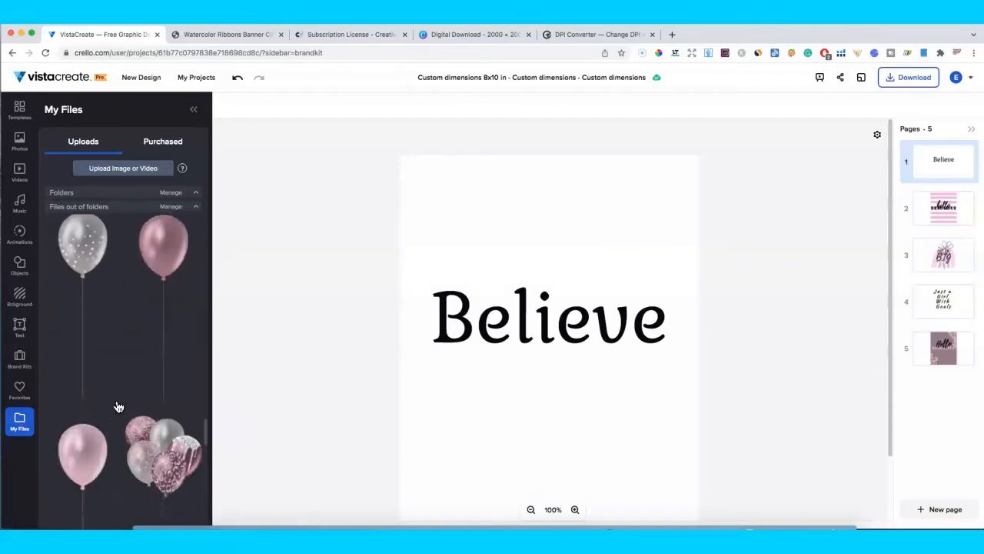
scroll(118, 406, down, 8)
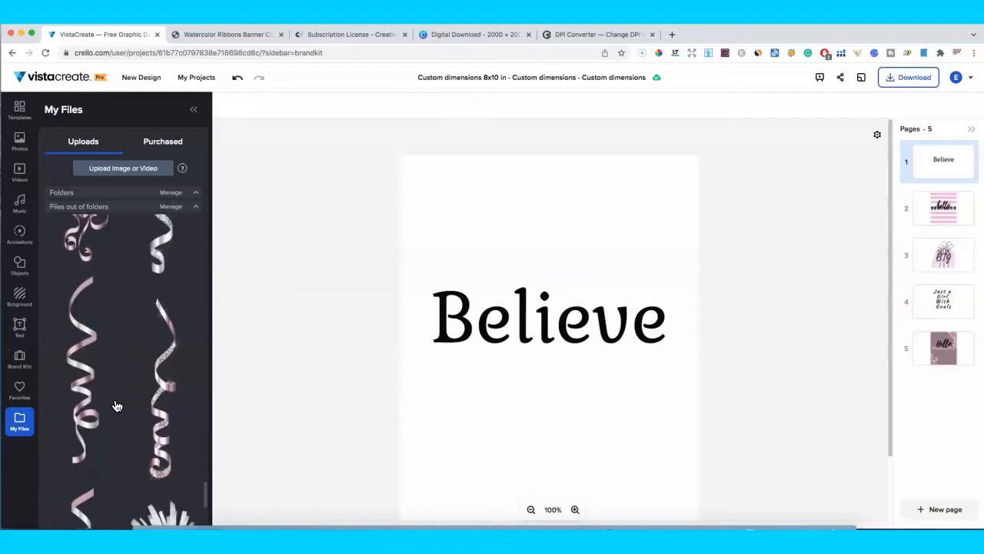
Try the uploaded pink bow, enlarged behind the start of the "Believe" text, and delete it from the page.
click(98, 436)
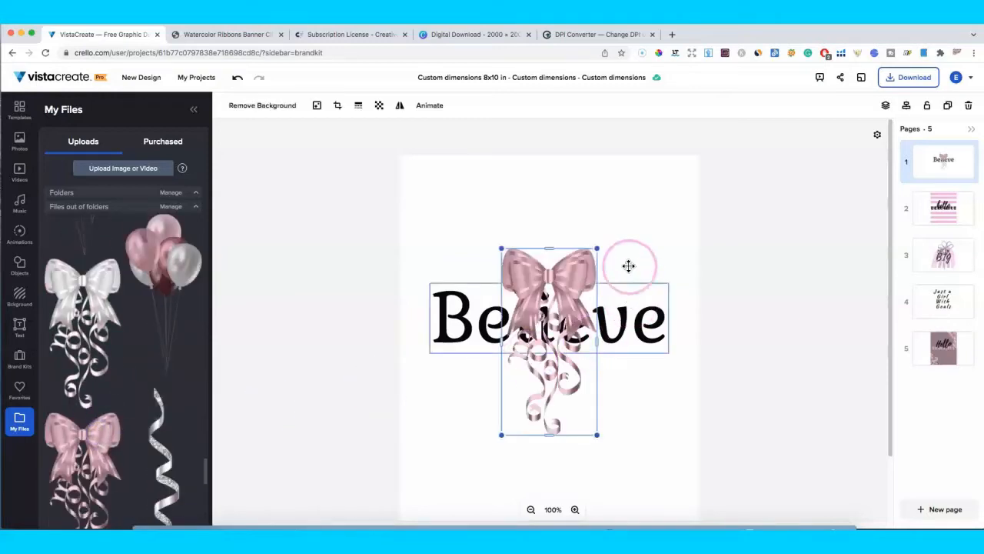
drag(597, 248, 745, 202)
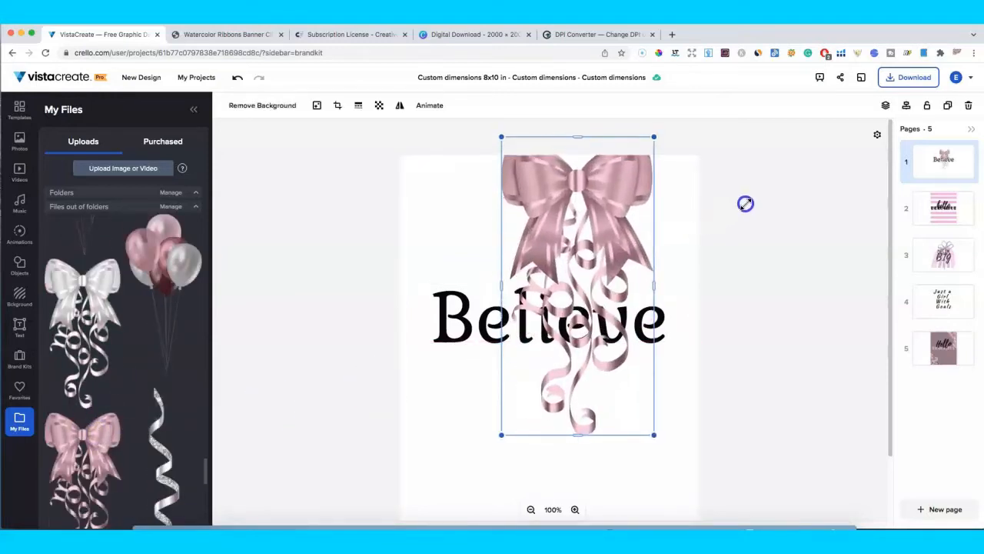
drag(596, 237, 505, 266)
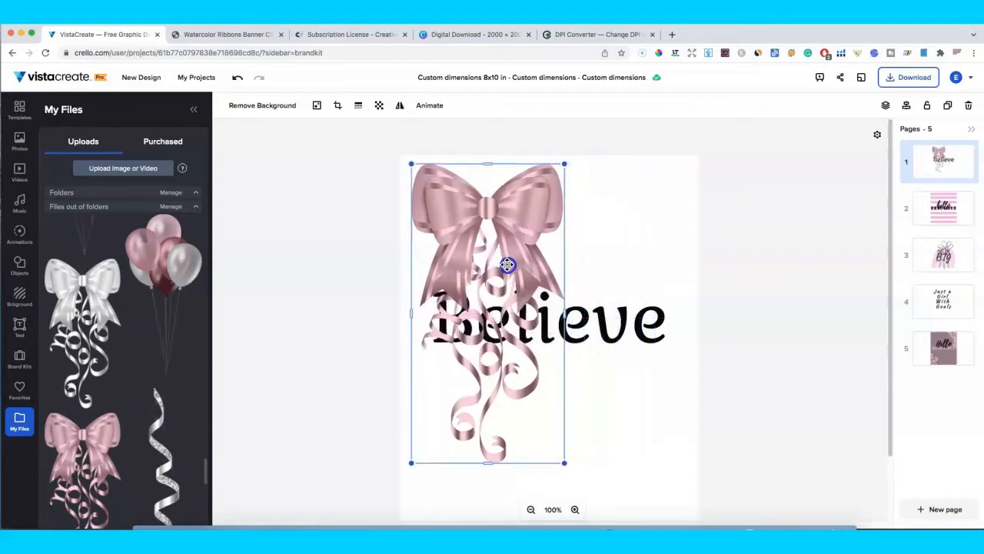
click(886, 105)
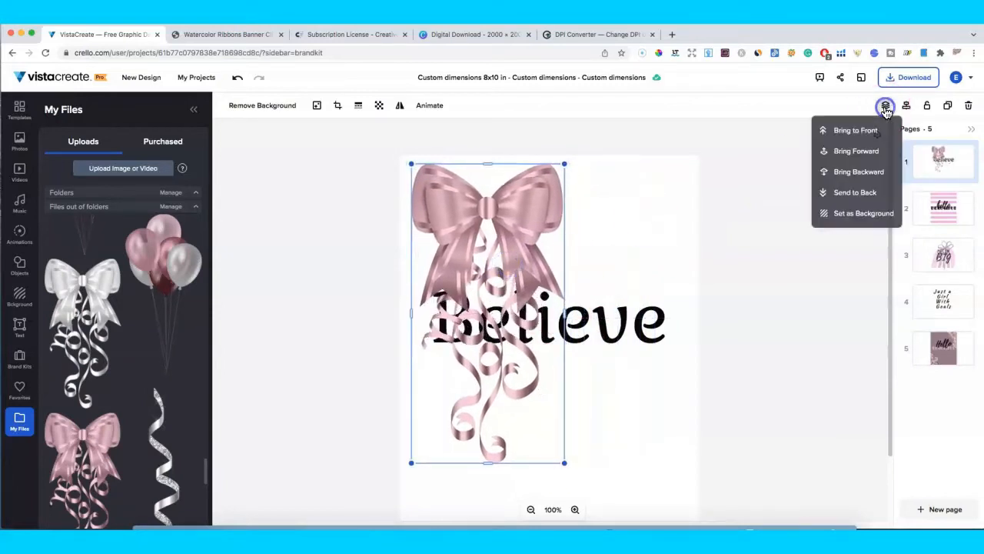
click(846, 192)
click(464, 244)
key(Delete)
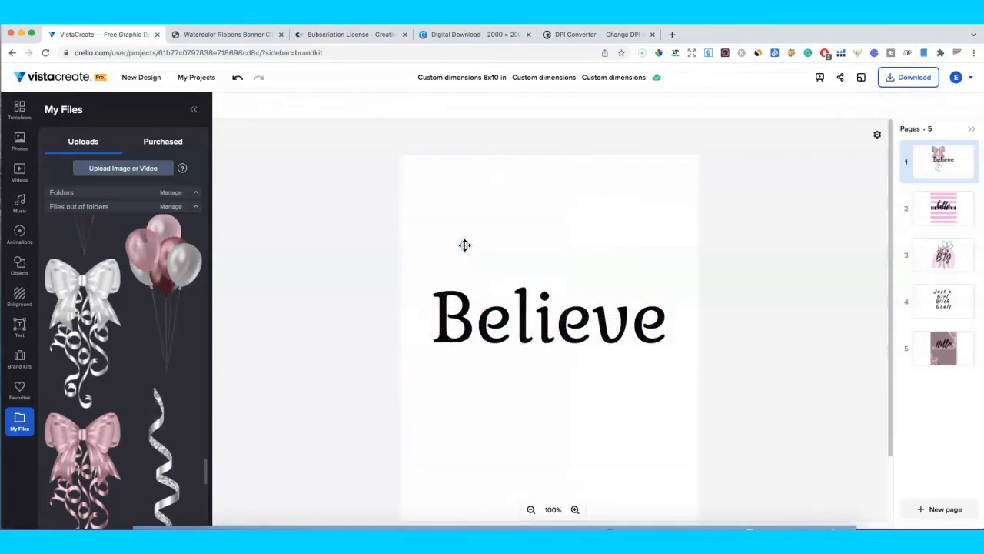
Place the round pink swirl brush stroke, enlarged to nearly the page width, centred behind the "Believe" text.
click(23, 271)
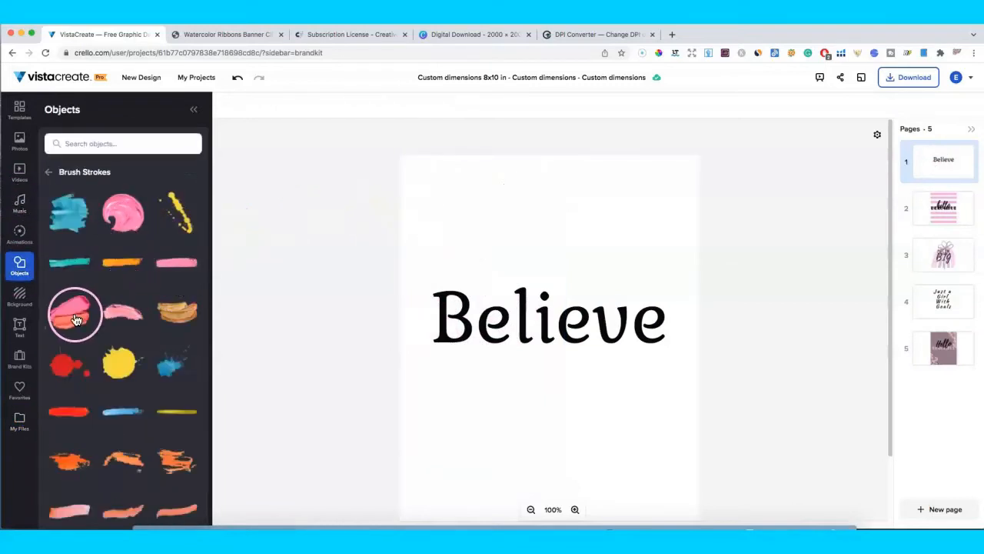
drag(119, 208, 560, 270)
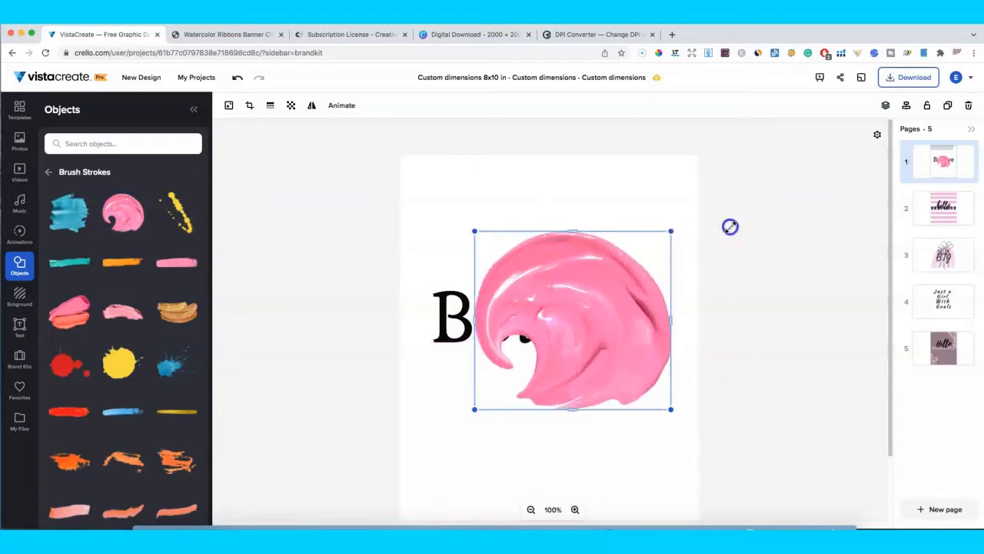
mouse_move(659, 266)
mouse_down()
mouse_move(592, 263)
mouse_move(584, 289)
mouse_move(587, 279)
mouse_up()
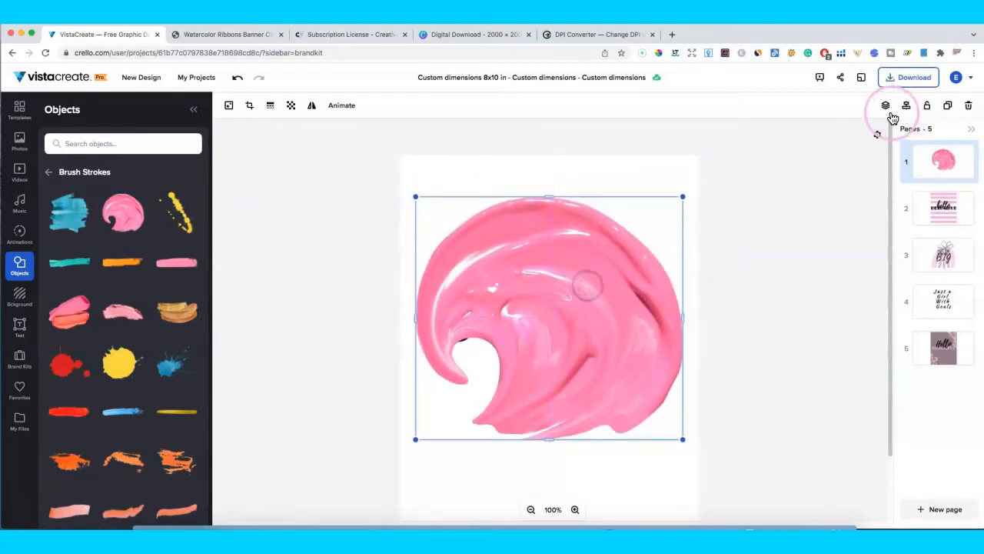
click(886, 106)
click(842, 192)
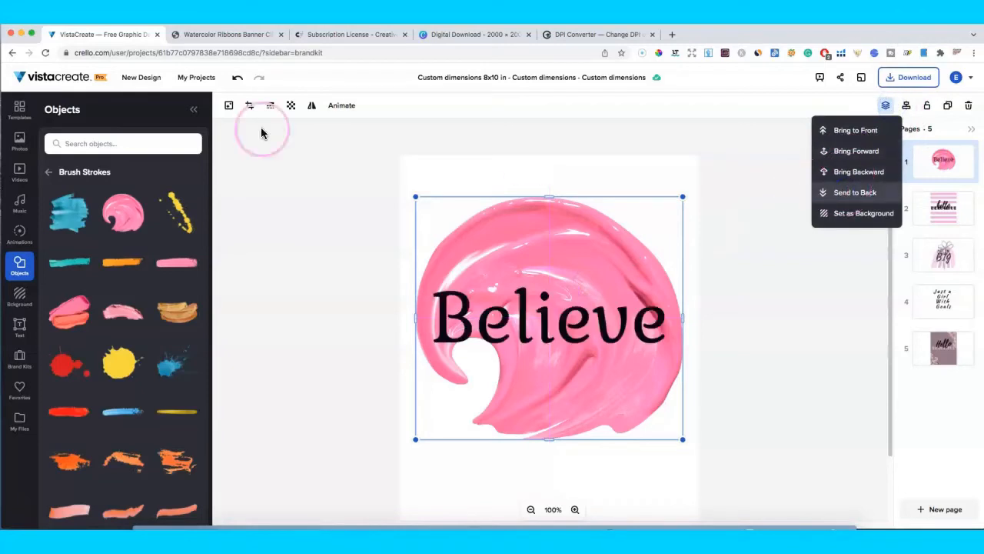
Make the pink swirl partly transparent for a paler tint and shift it slightly down behind the text.
click(291, 105)
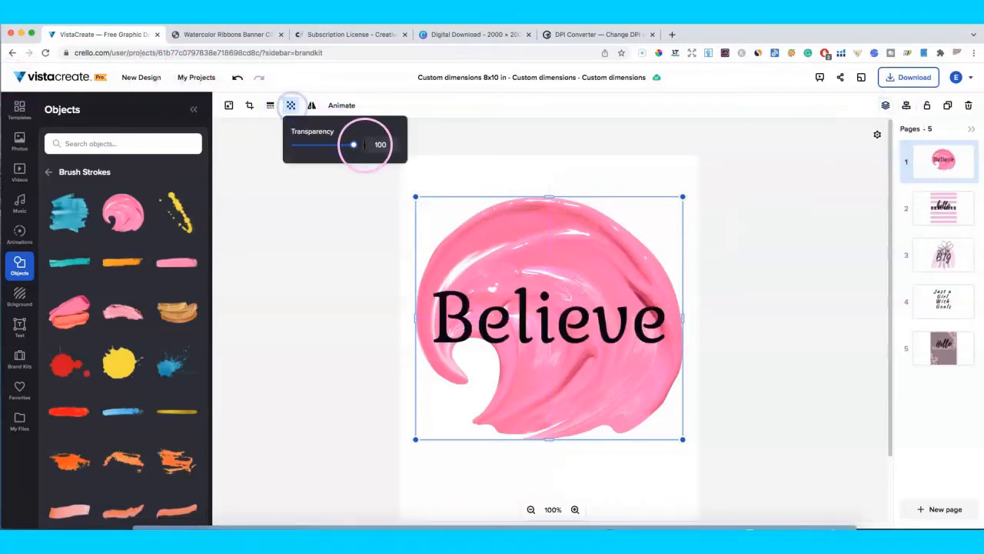
drag(352, 147, 321, 158)
click(318, 200)
drag(615, 274, 613, 286)
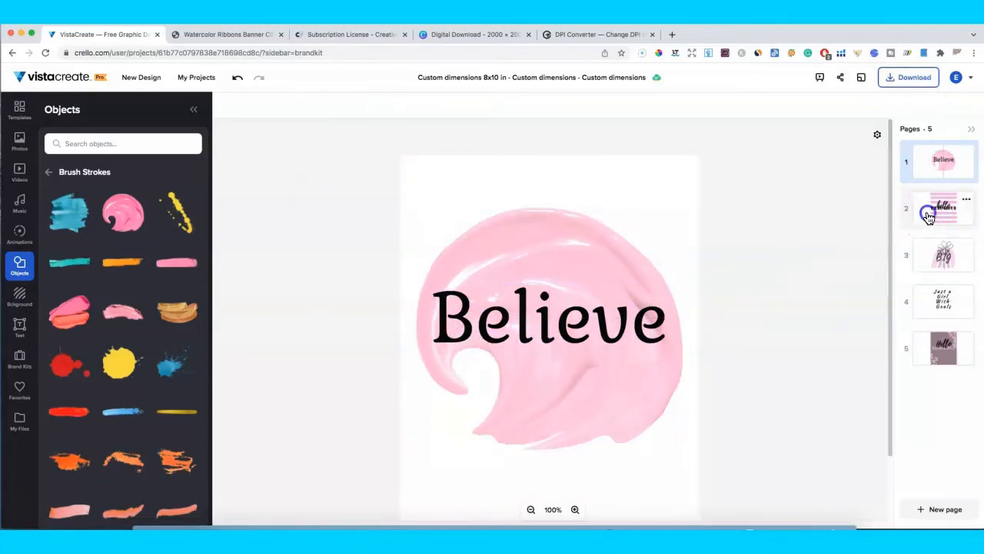
Delete the pink stripe directly below the word "BEAUTIFUL" on page 2.
click(926, 209)
scroll(741, 245, down, 1)
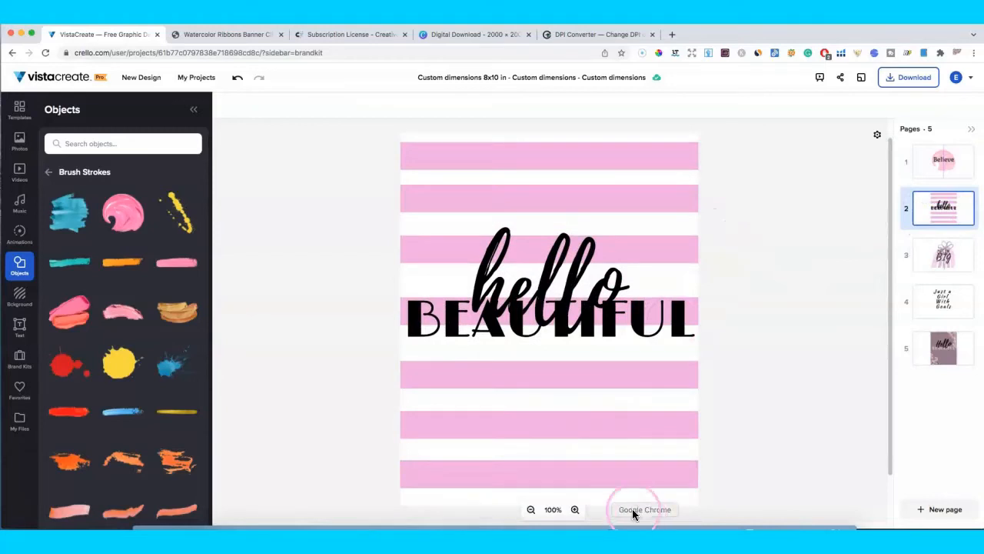
click(649, 375)
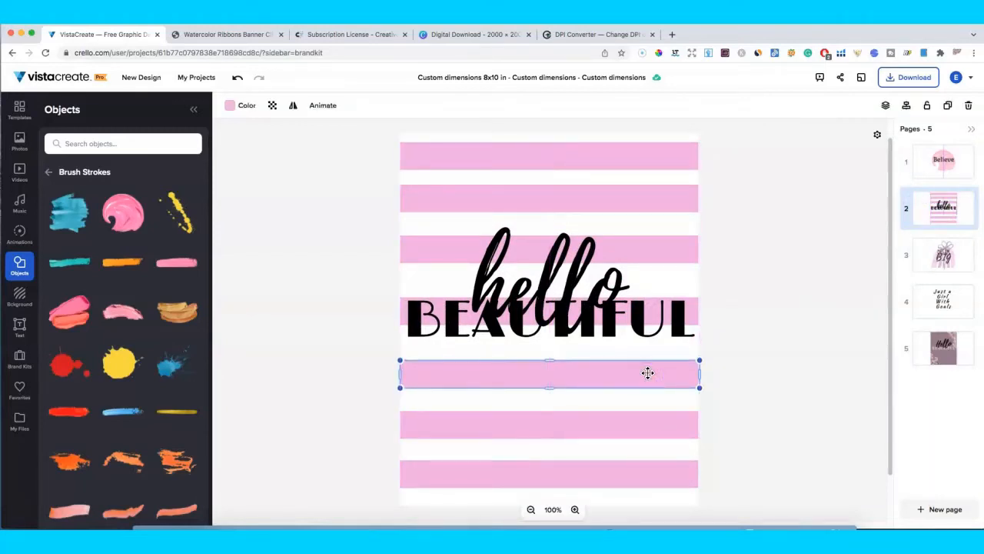
key(Delete)
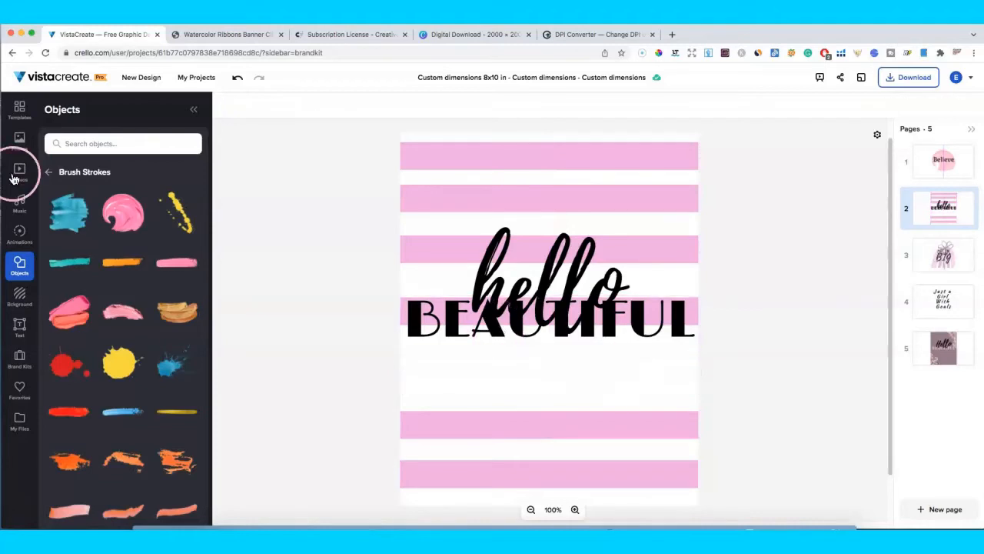
Search the objects library for "line".
click(80, 143)
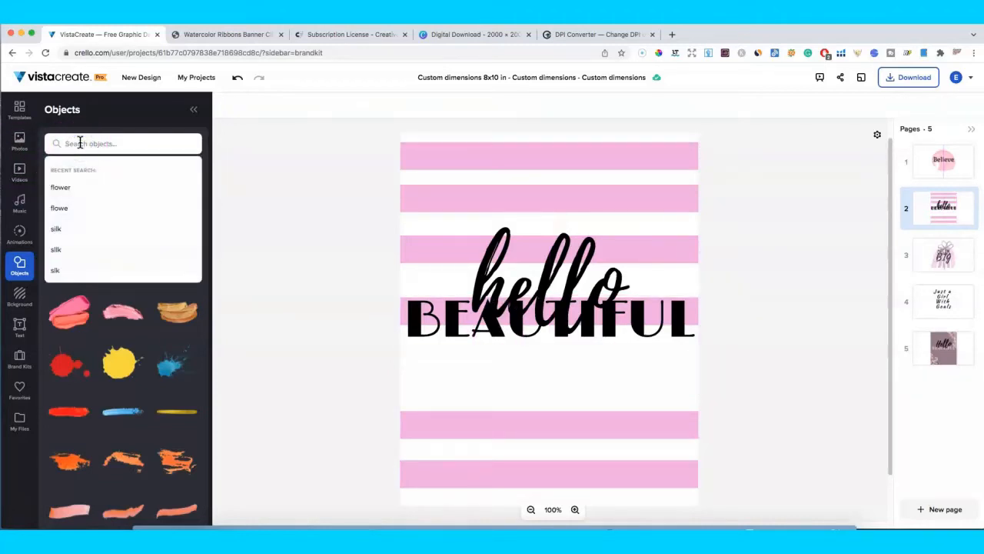
text(linw)
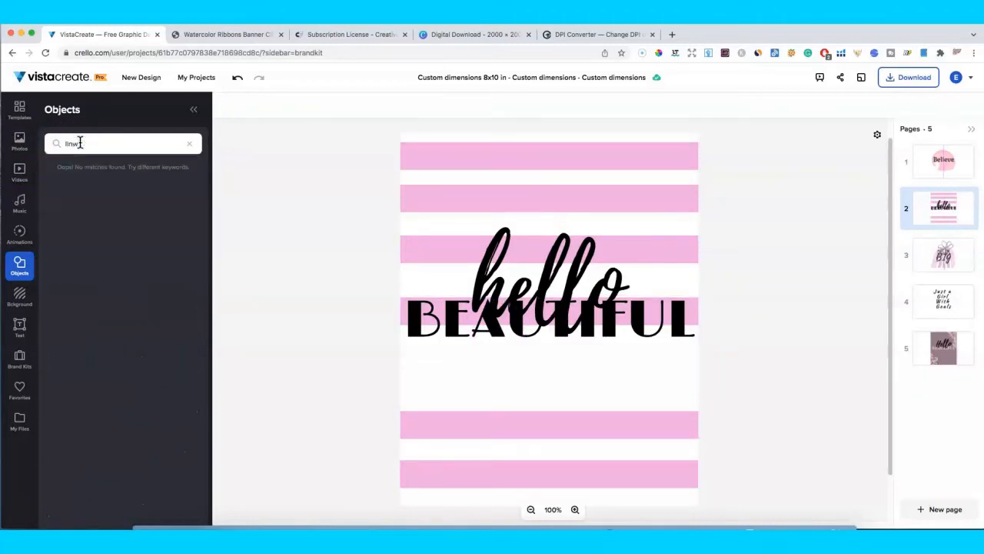
click(86, 144)
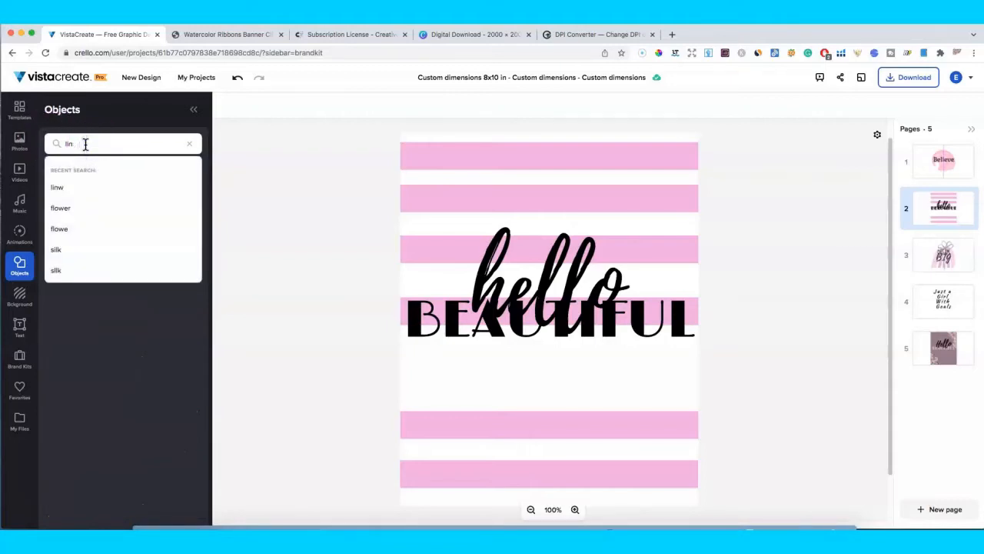
text(e)
key(Return)
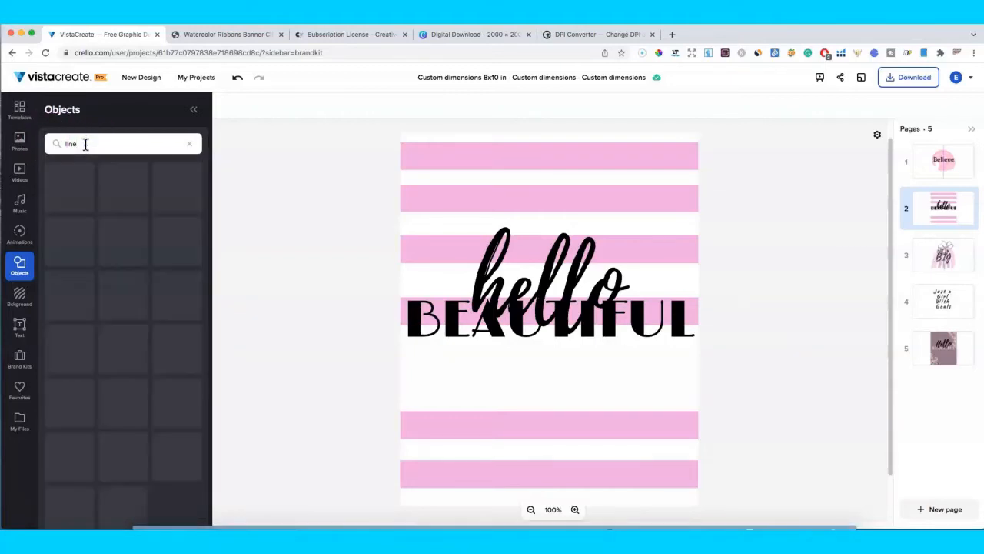
Add a plain straight line from the results and place it in the gap below "BEAUTIFUL".
scroll(143, 275, down, 5)
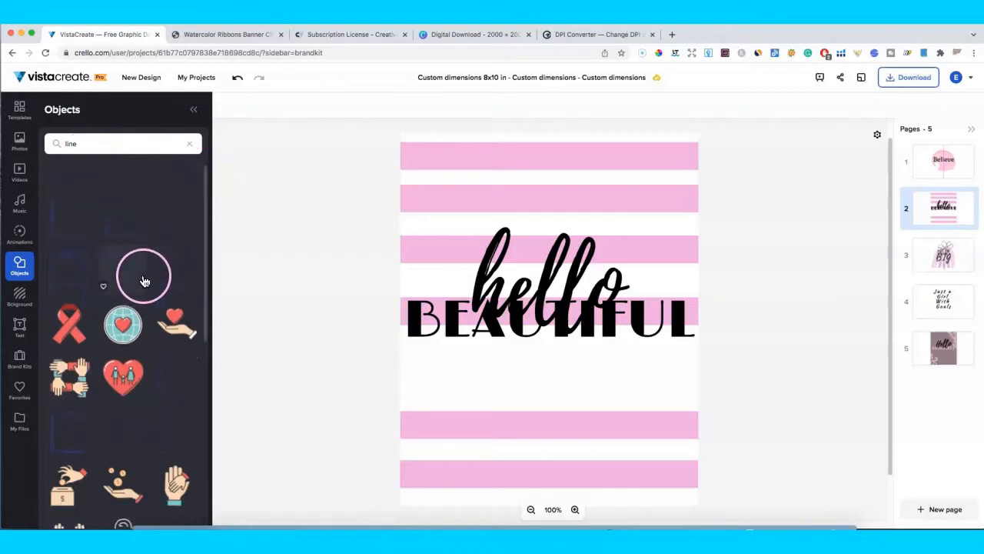
scroll(153, 341, up, 3)
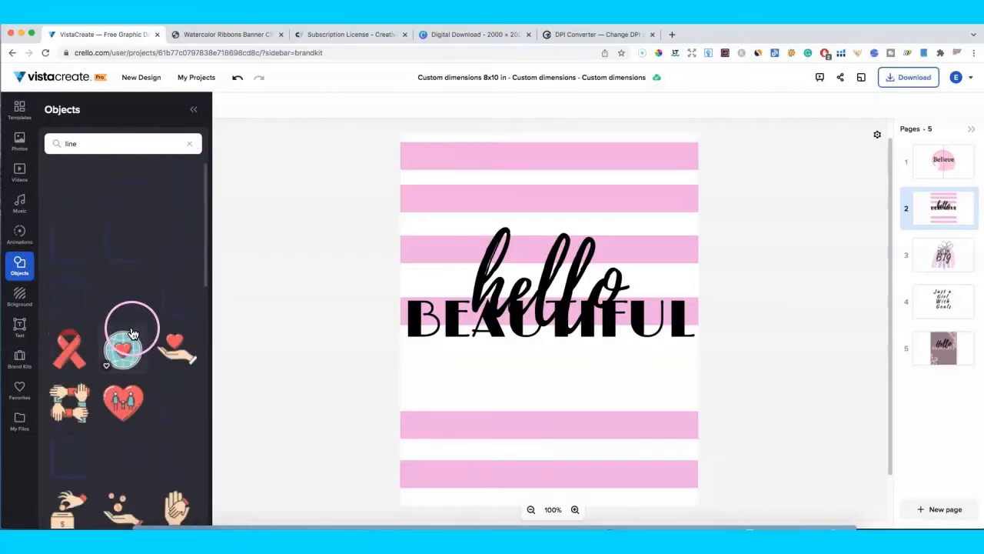
scroll(143, 315, down, 6)
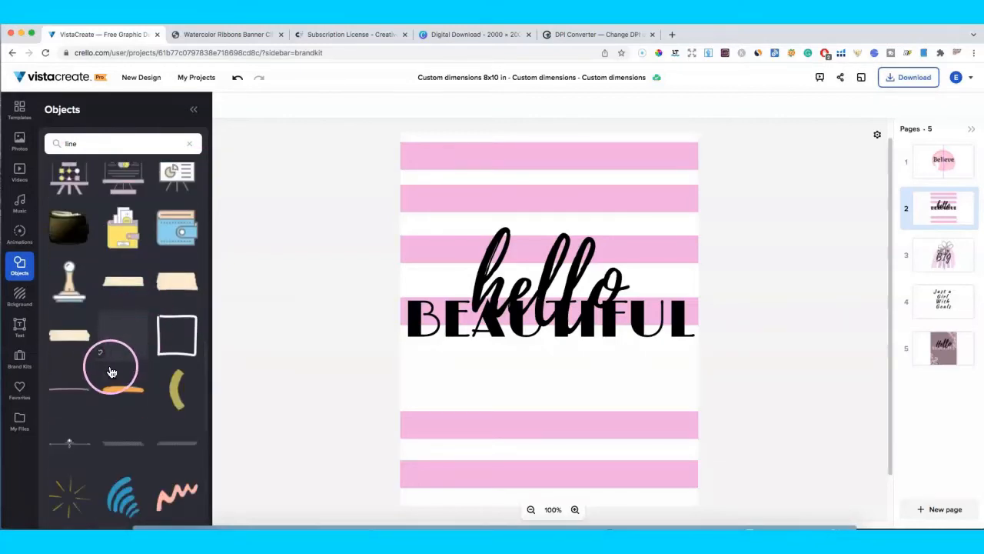
scroll(108, 350, down, 5)
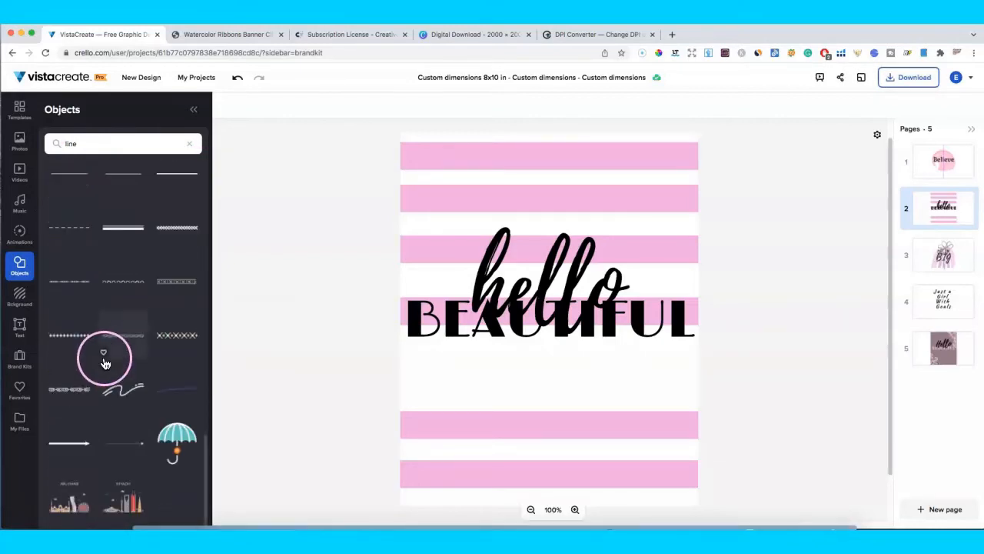
click(67, 180)
drag(533, 325, 566, 373)
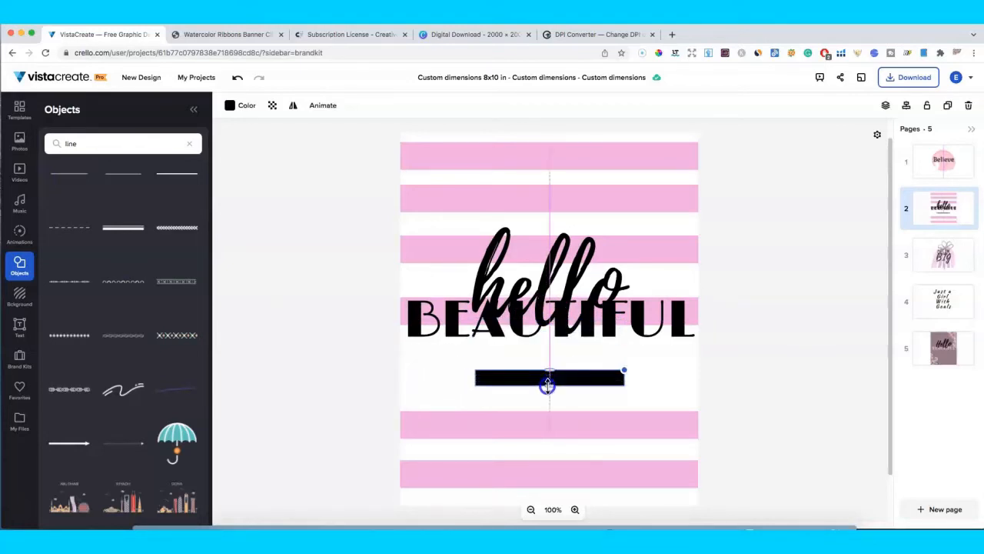
Thicken the black line into a stripe and stretch it to the full page width.
drag(545, 390, 546, 393)
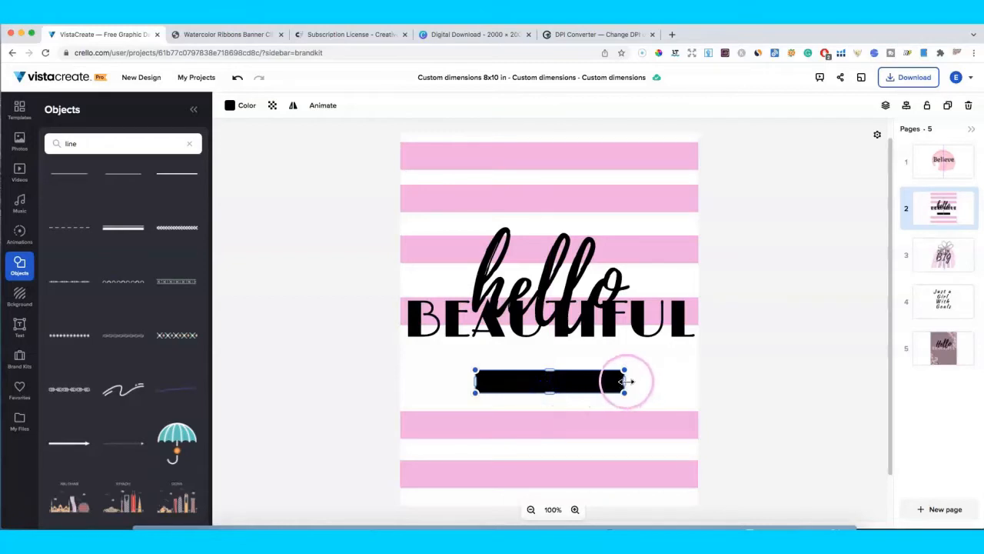
drag(628, 381, 696, 376)
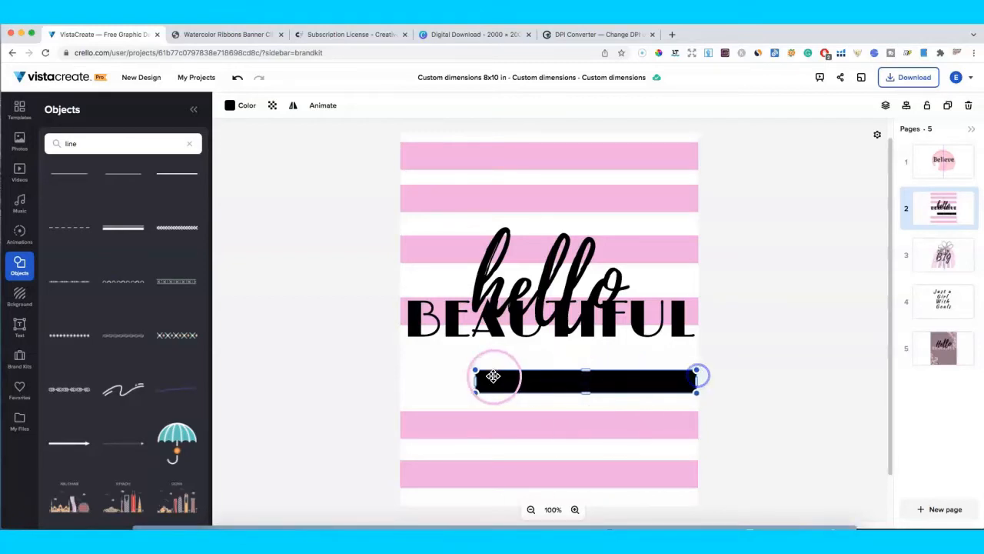
drag(476, 380, 434, 378)
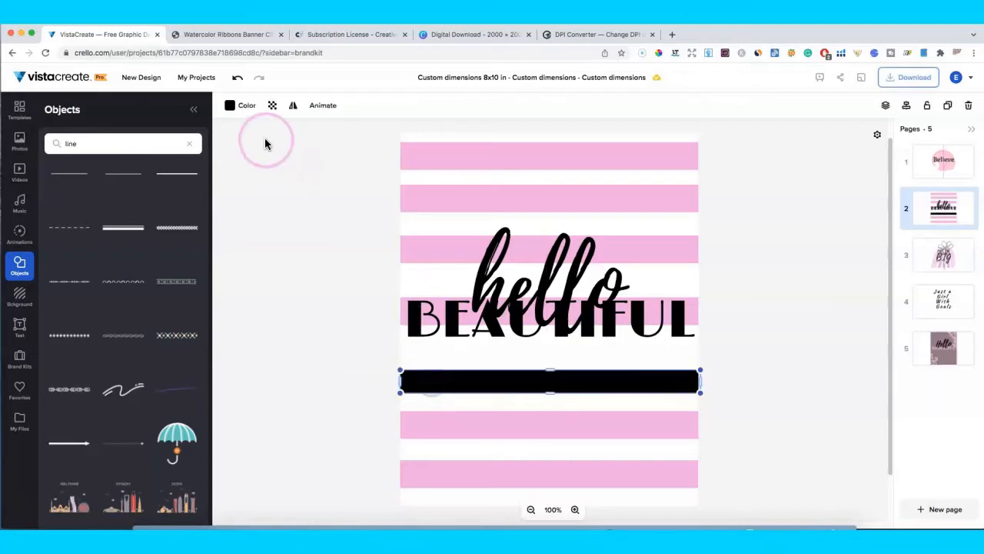
Open the black stripe's fill colour options with the eyedropper, and delete the stripe from the page.
click(229, 105)
click(191, 218)
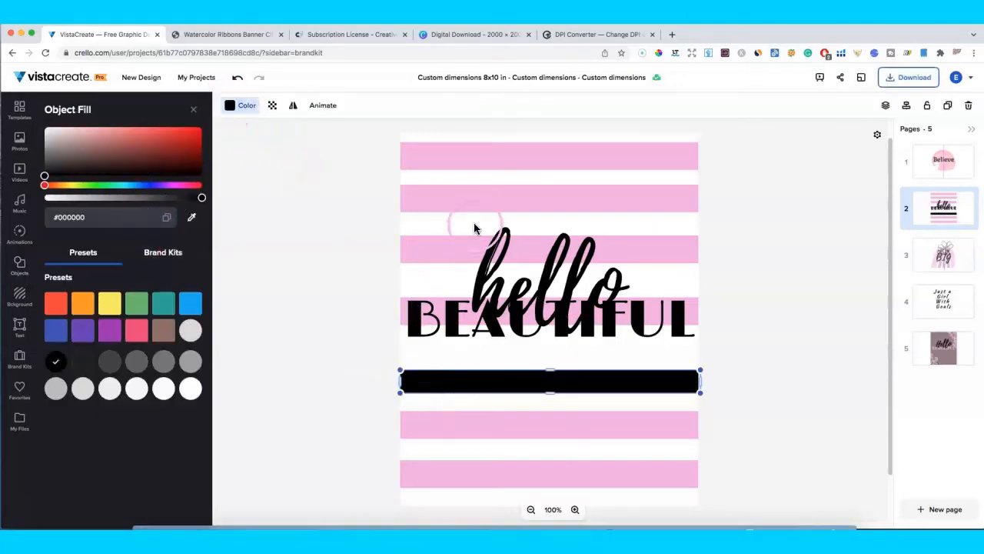
click(351, 284)
click(512, 389)
key(Delete)
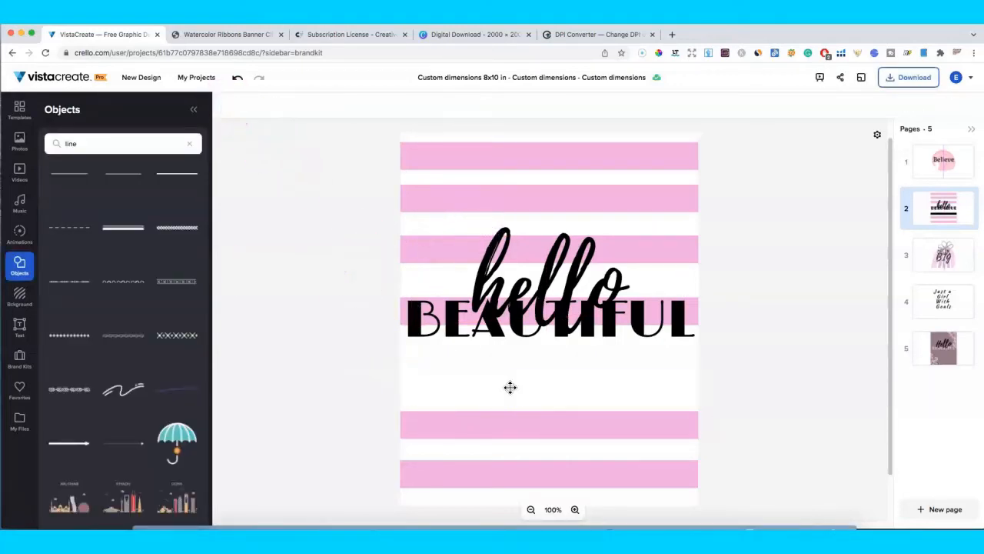
Duplicate the pink stripe below "BEAUTIFUL" and place the full-width copy in the gap directly under the text.
click(500, 419)
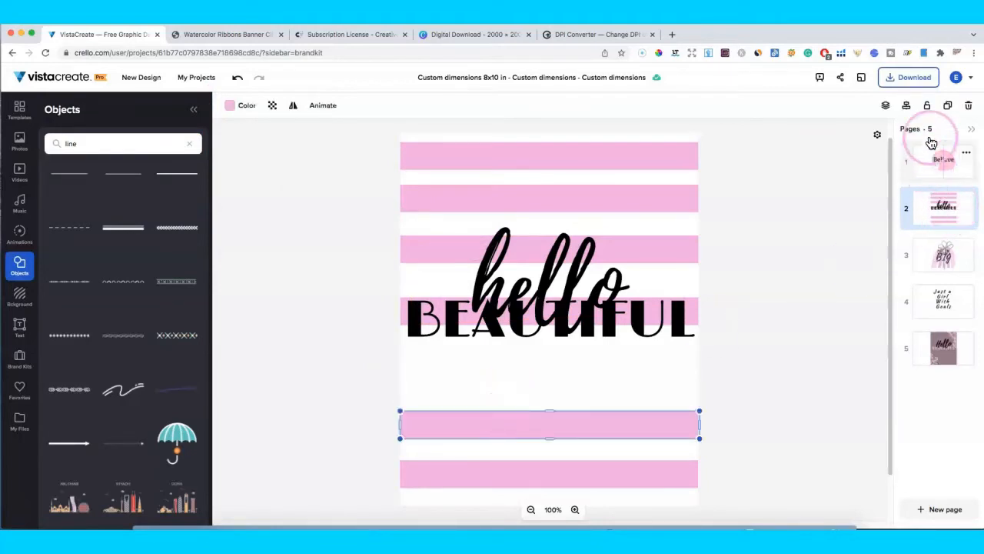
click(947, 107)
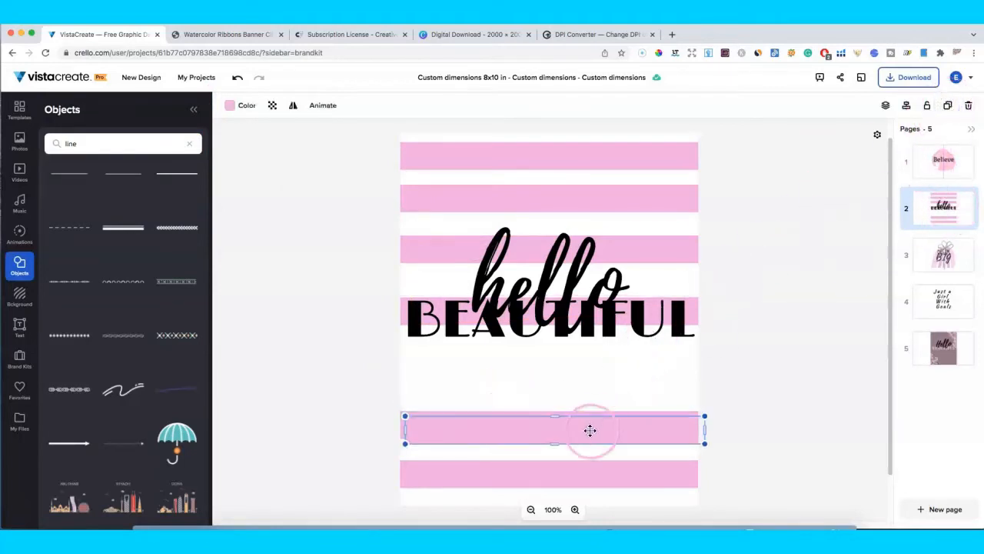
drag(589, 430, 587, 376)
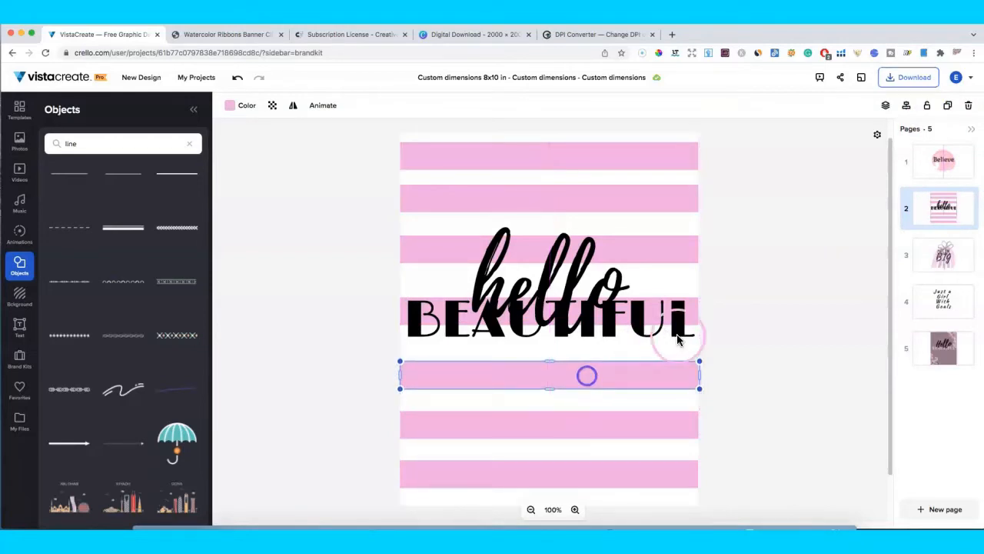
click(729, 328)
click(607, 369)
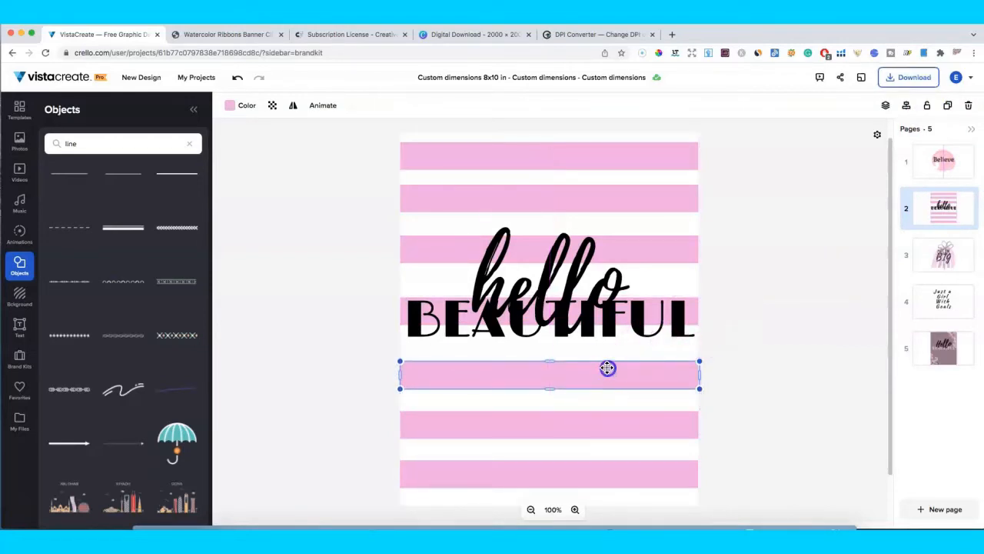
click(754, 337)
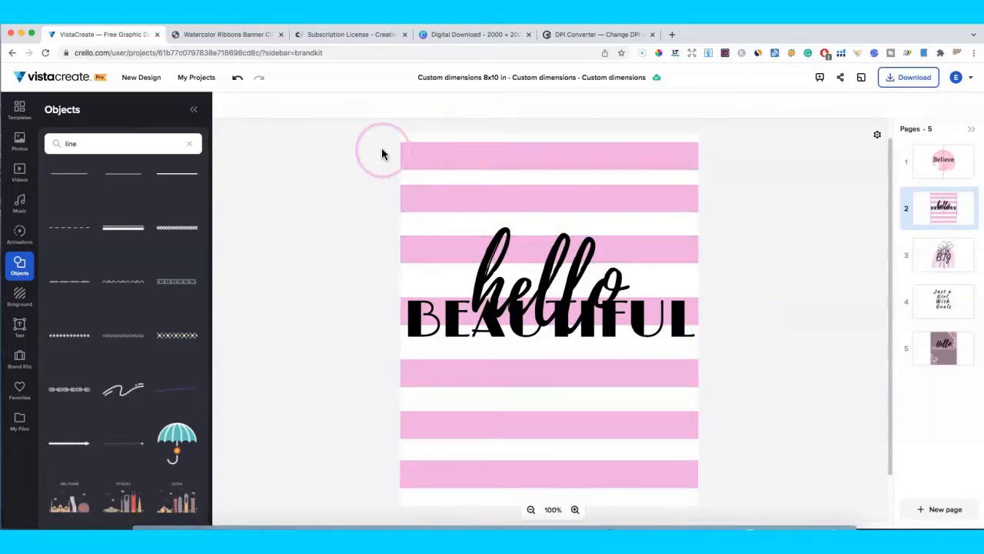
Move the pink stripe behind the upper part of "hello" slightly down to even out the spacing.
drag(380, 145, 701, 494)
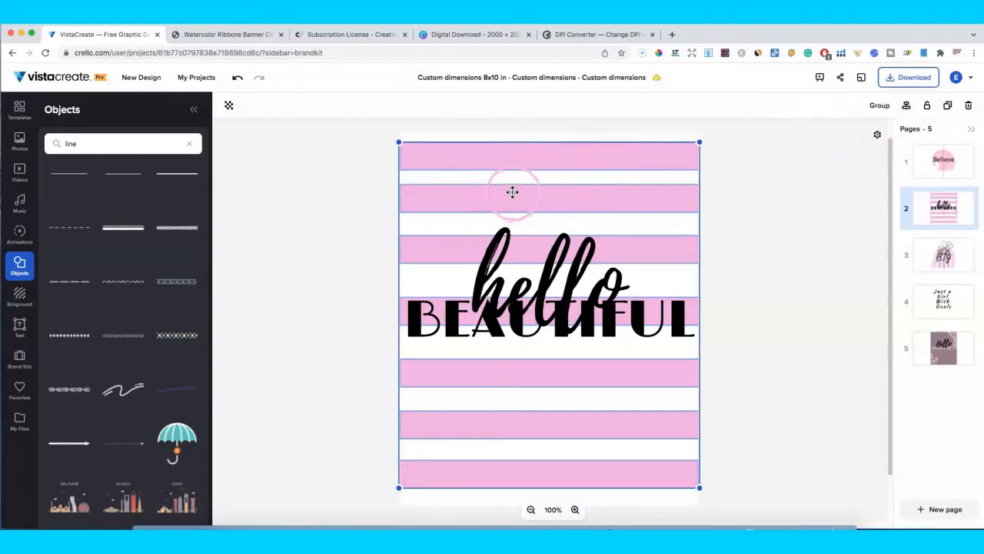
click(362, 254)
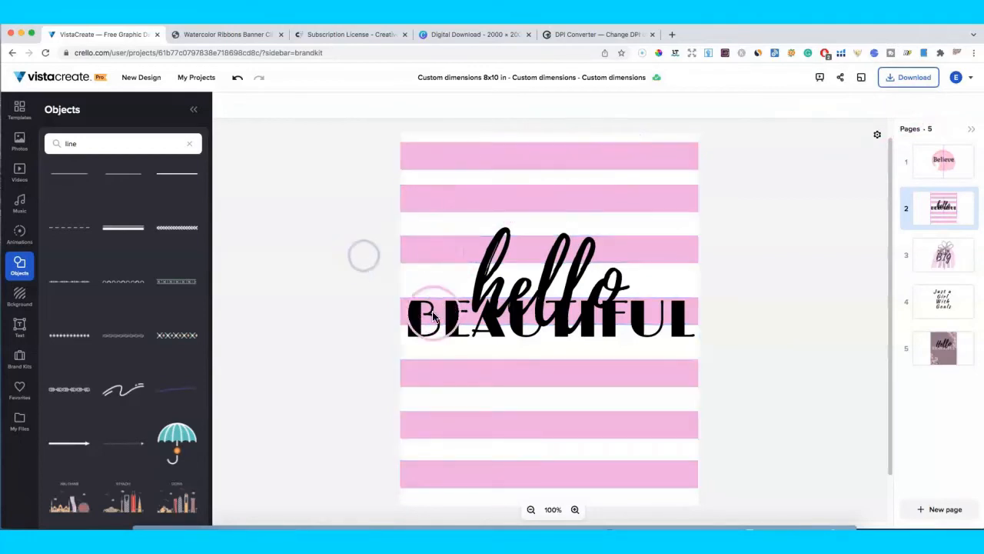
click(689, 247)
drag(690, 247, 690, 248)
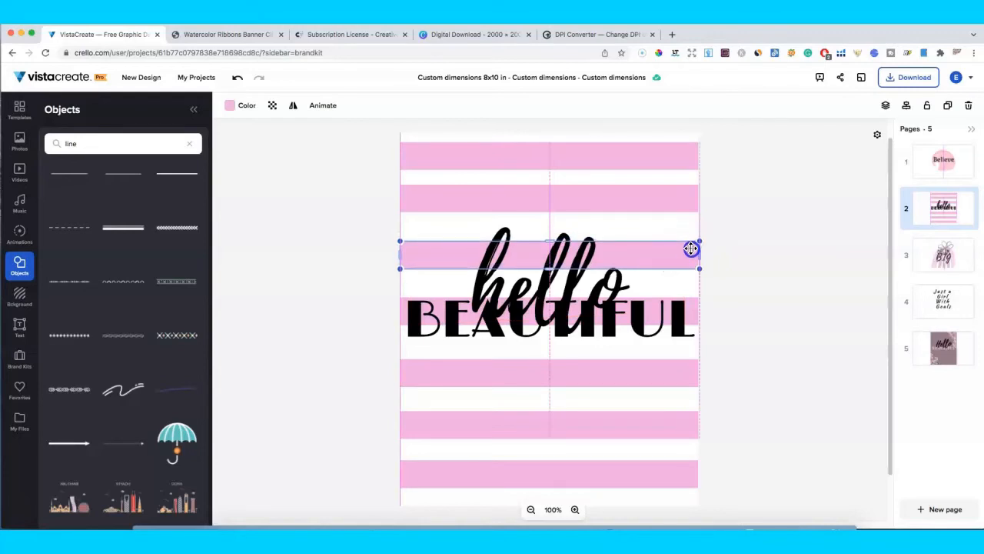
click(723, 248)
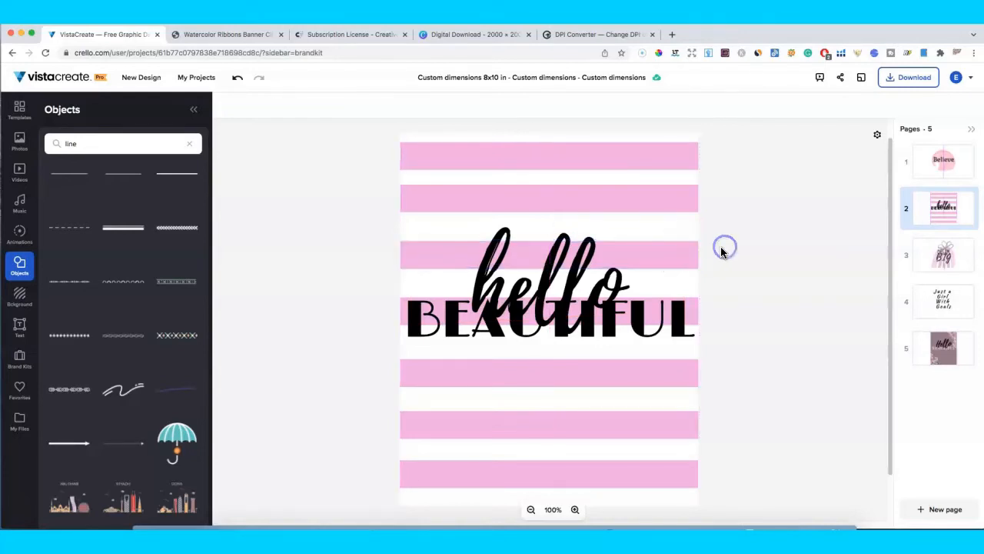
Move the first two stripes beneath "BEAUTIFUL" slightly up and the second stripe of the page slightly down.
drag(635, 373, 637, 369)
click(640, 417)
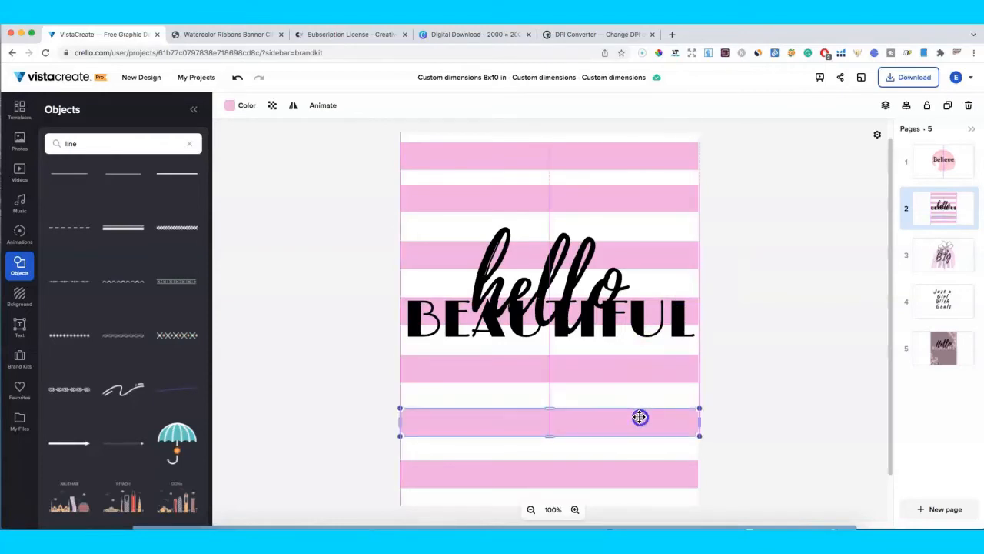
click(781, 293)
drag(588, 197, 589, 202)
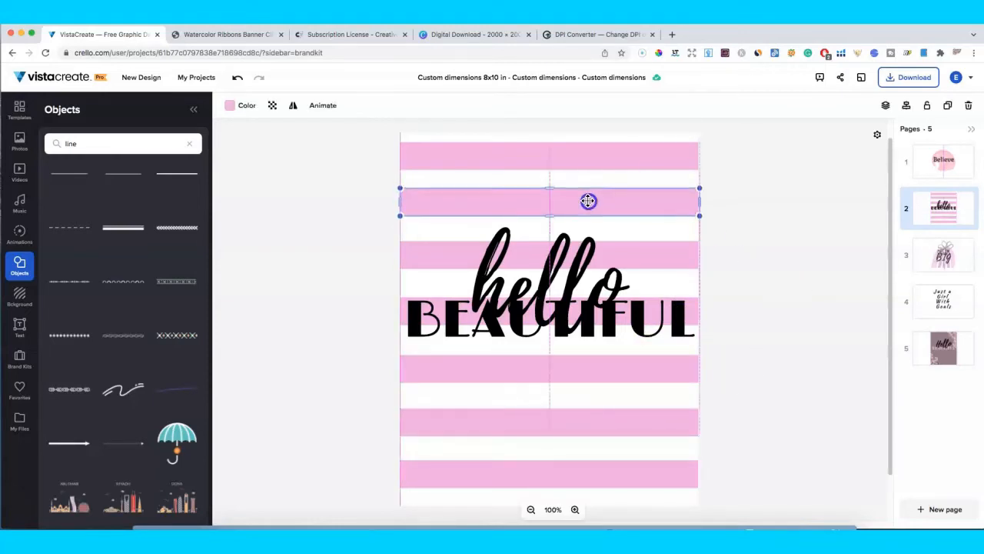
click(759, 239)
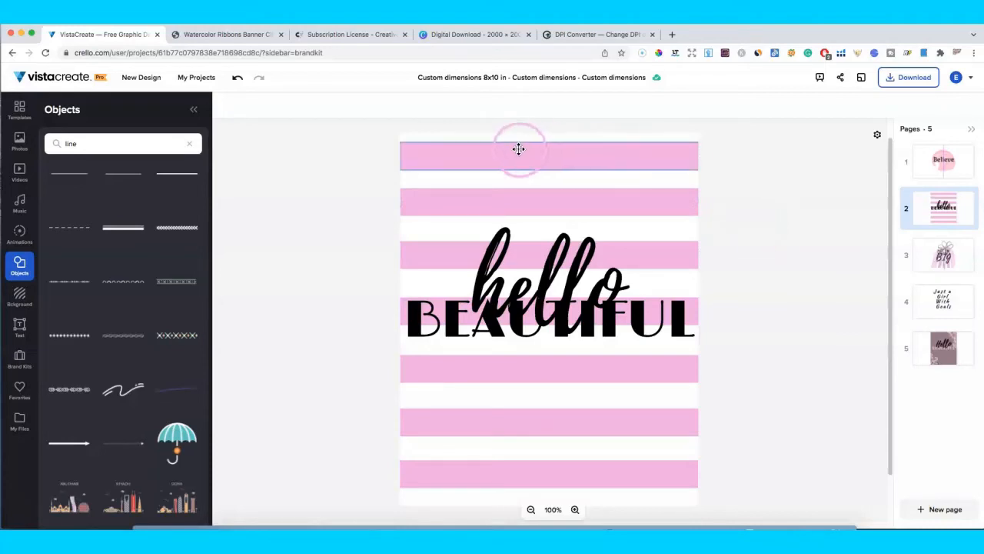
Nudge the second-to-last pink stripe slightly down.
click(537, 374)
click(698, 416)
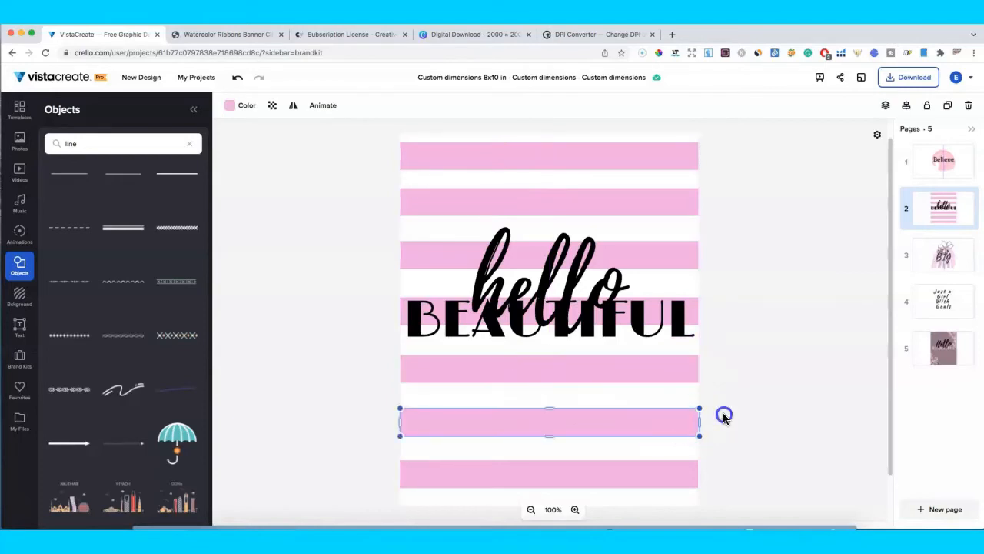
click(724, 416)
click(650, 423)
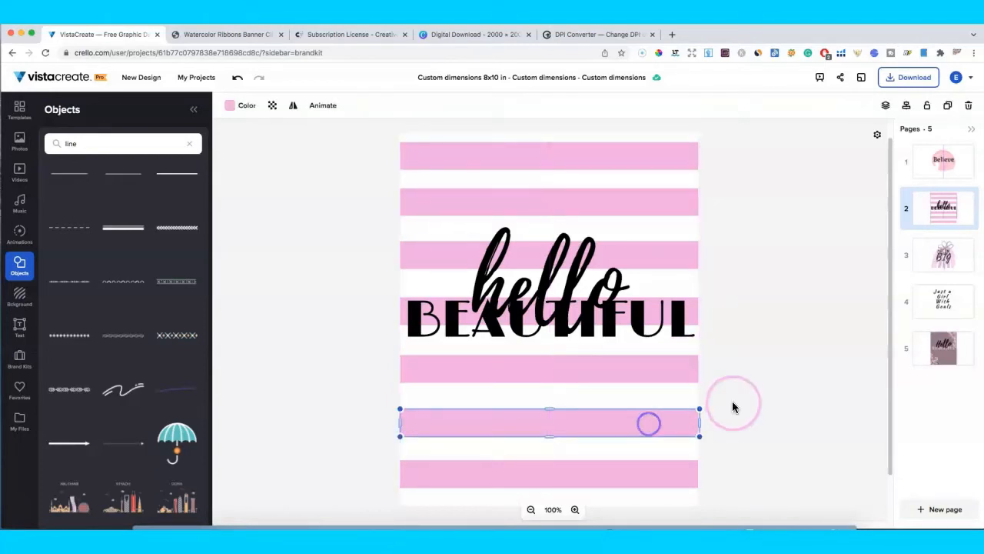
click(733, 405)
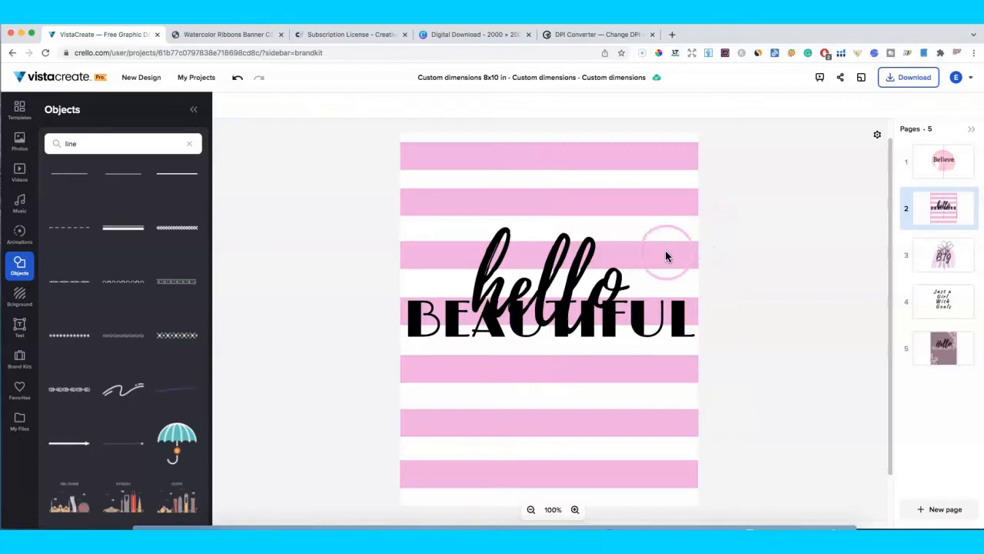
Browse the ready-made text styles for font combinations such as "born to PARTY".
click(523, 277)
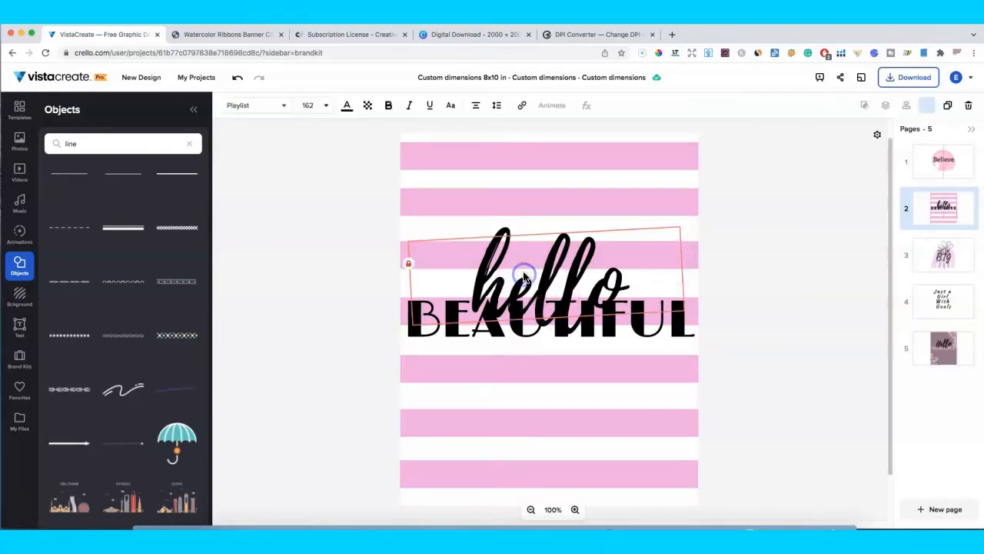
click(22, 327)
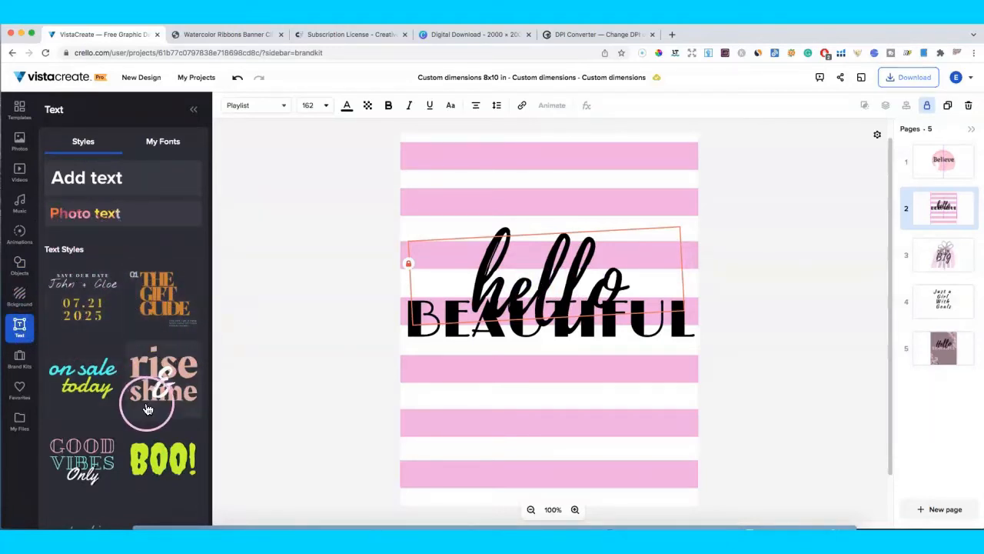
scroll(150, 400, down, 3)
scroll(149, 350, down, 5)
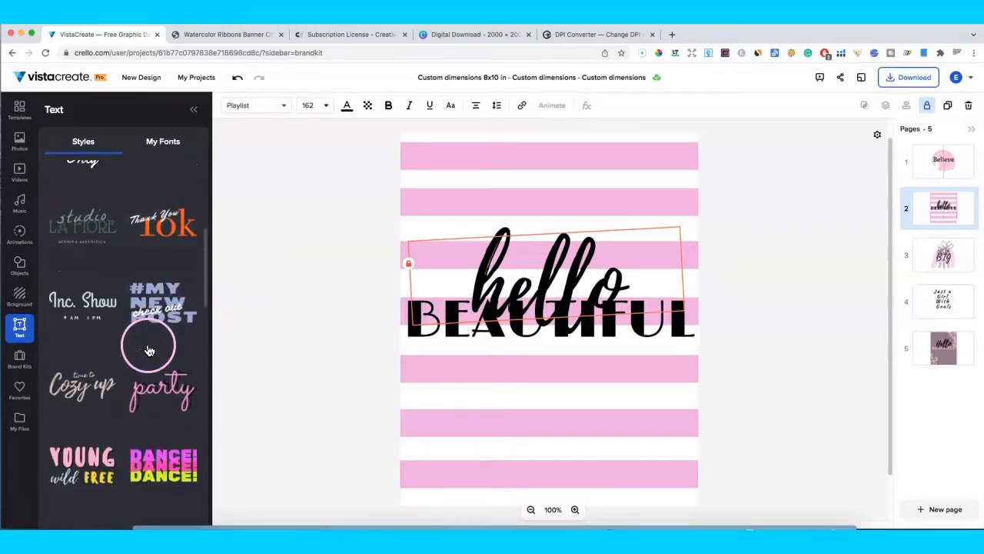
scroll(148, 350, down, 1)
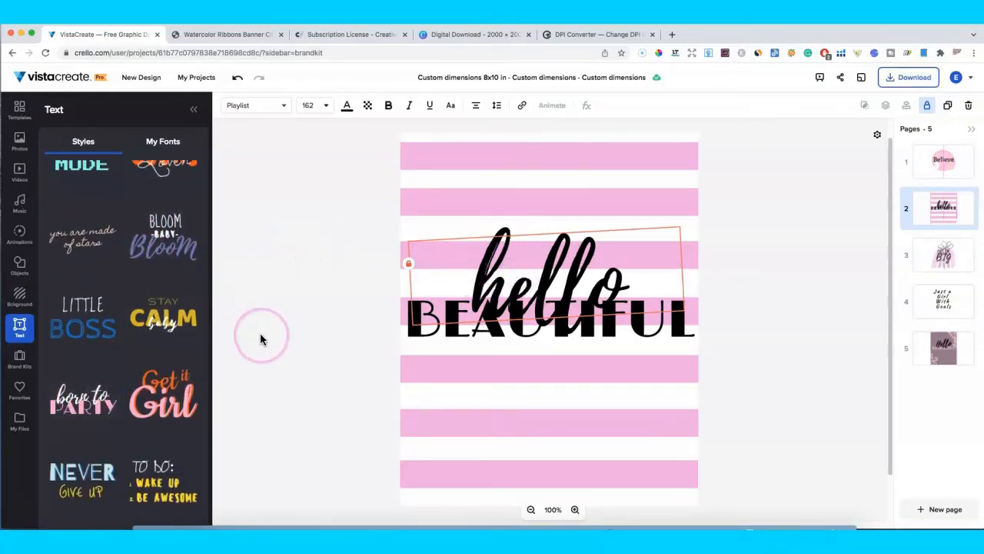
scroll(110, 226, up, 6)
scroll(124, 308, down, 5)
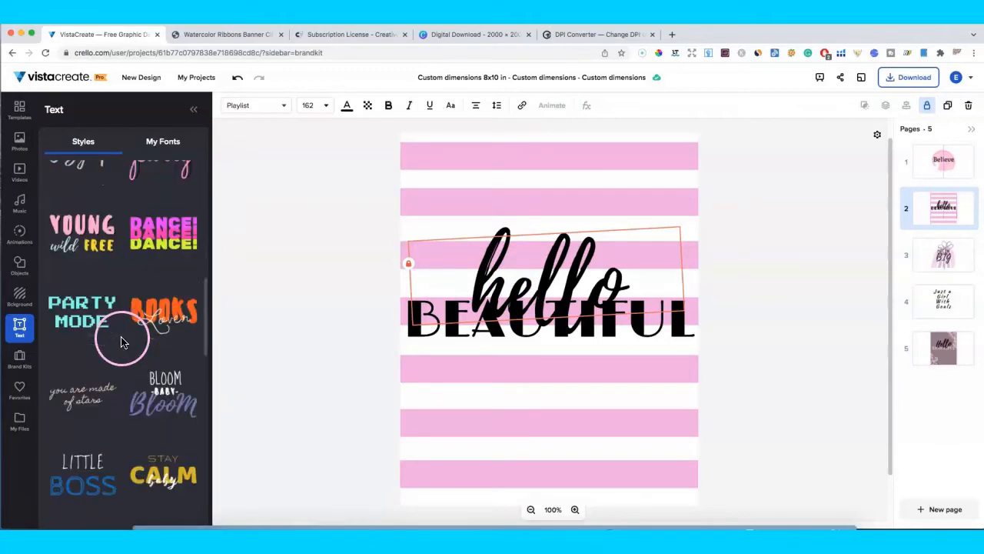
scroll(113, 367, down, 3)
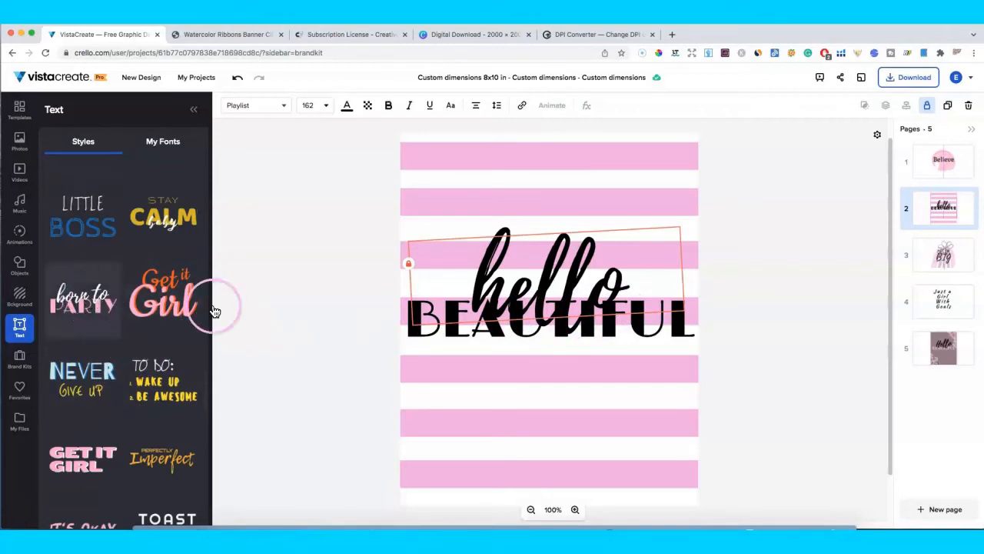
click(795, 314)
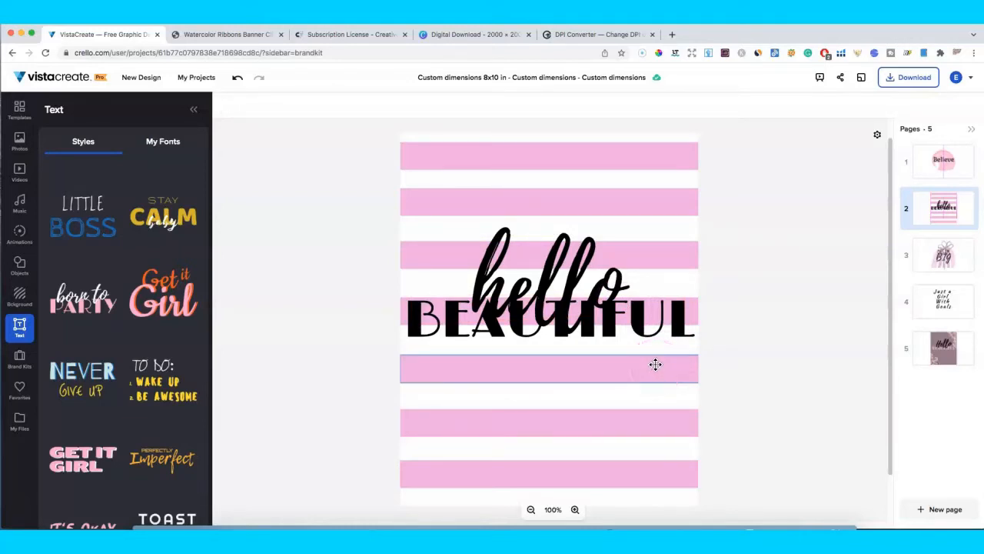
View the colour palette and text styles in Brand Kit 1, and go to the "DREAM BIG" design on page 3.
click(19, 359)
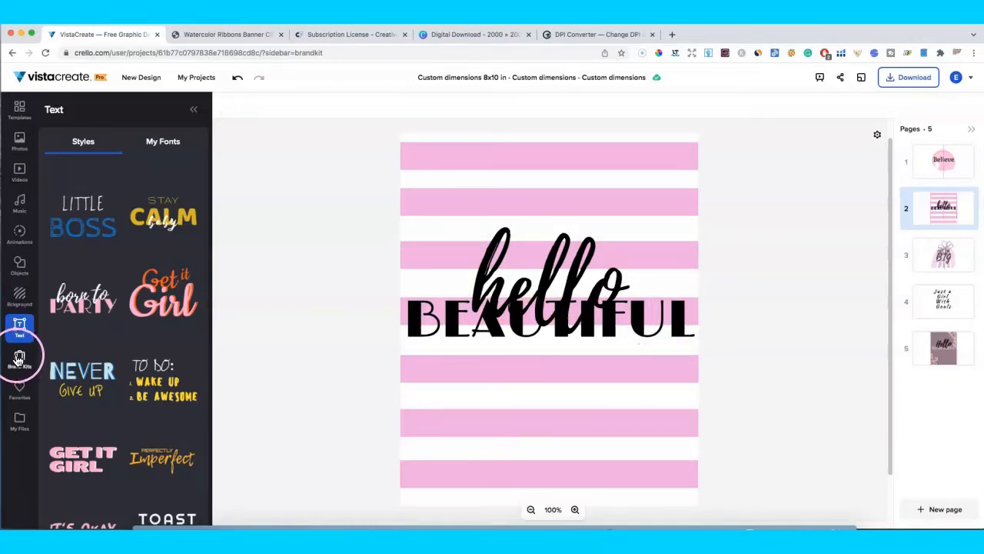
click(18, 359)
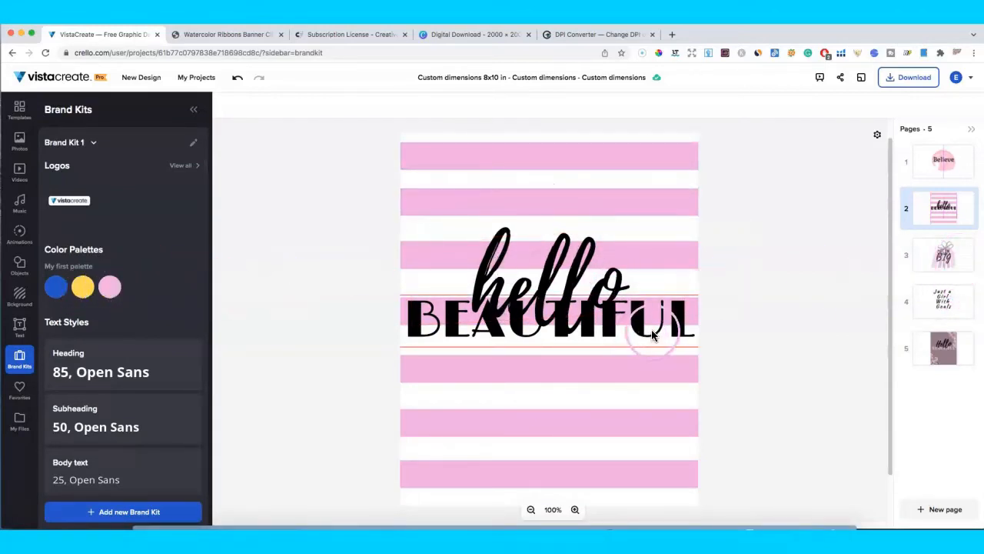
click(944, 255)
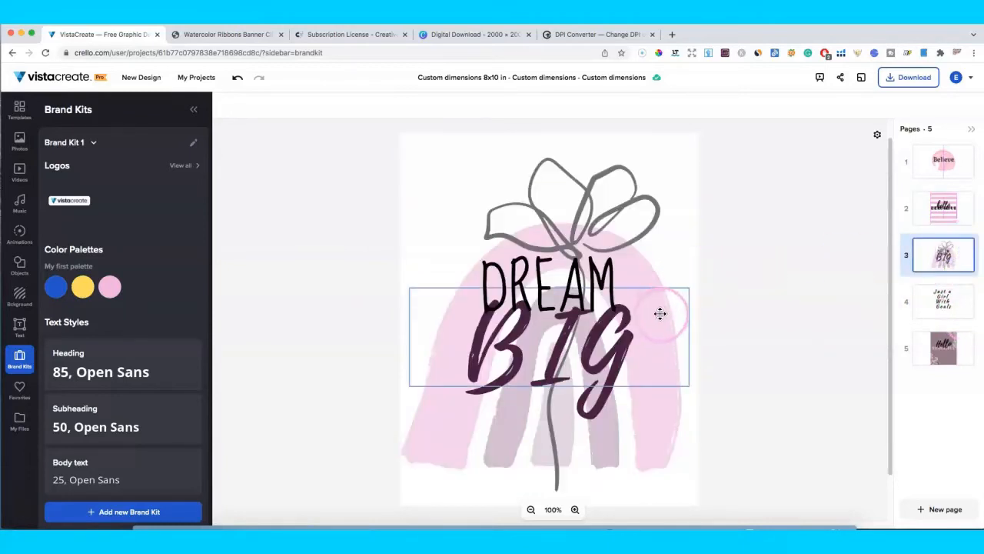
Select the rainbow graphic, search the objects library for "boho" and "boho rainbow", and clear the search.
click(645, 277)
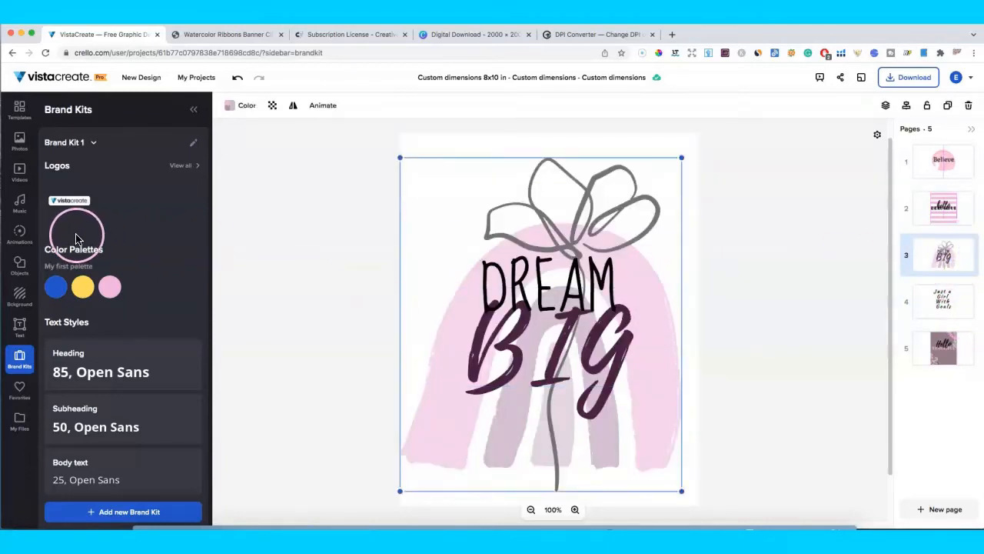
click(19, 266)
click(50, 144)
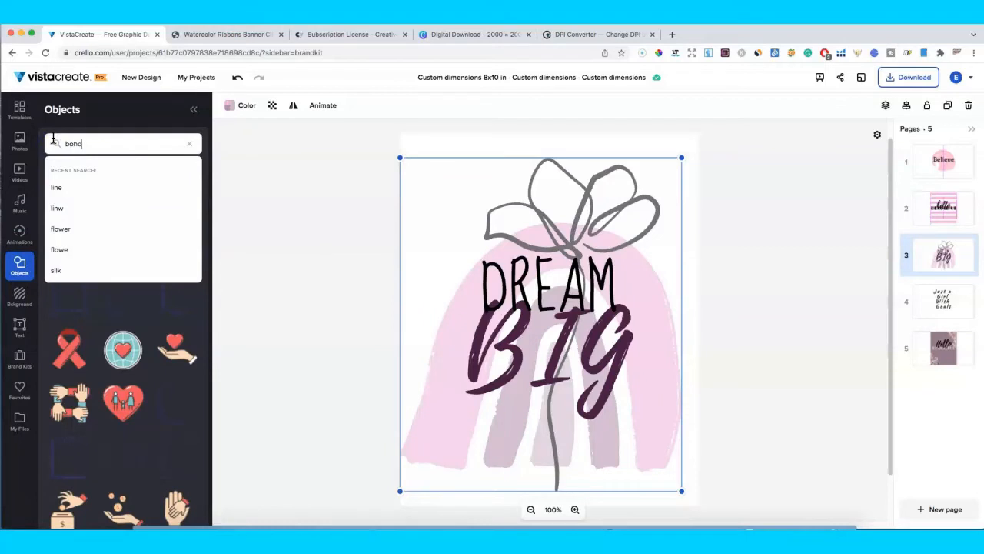
key(Return)
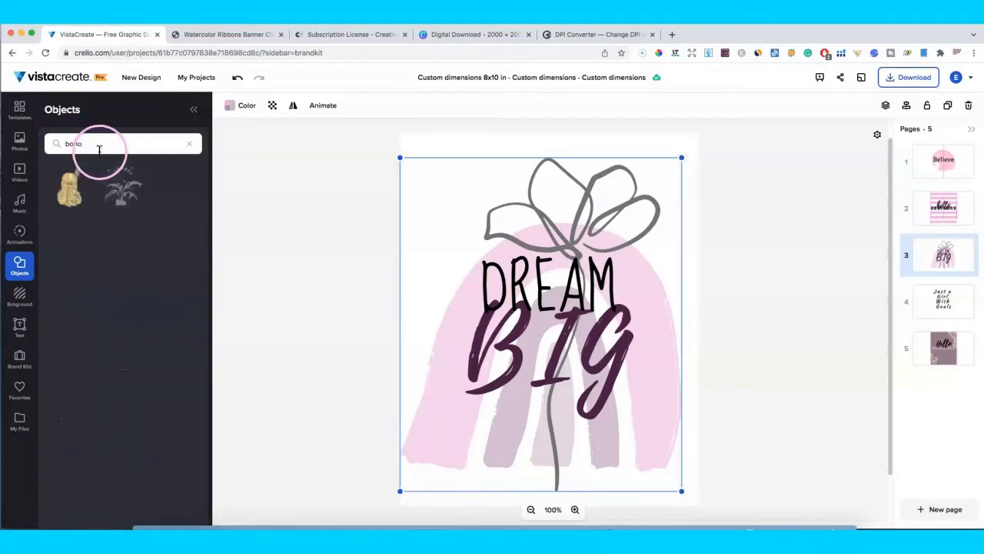
click(100, 146)
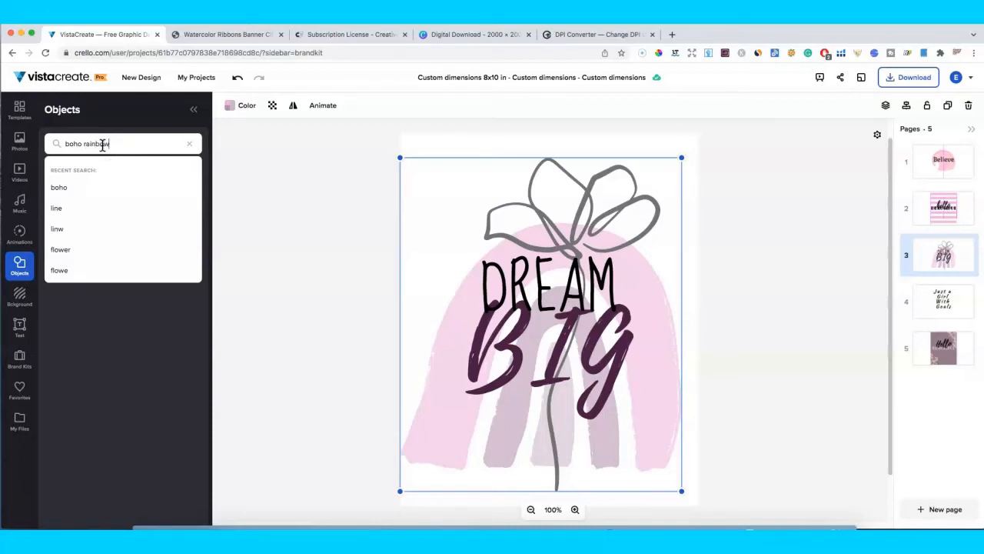
key(Return)
click(190, 144)
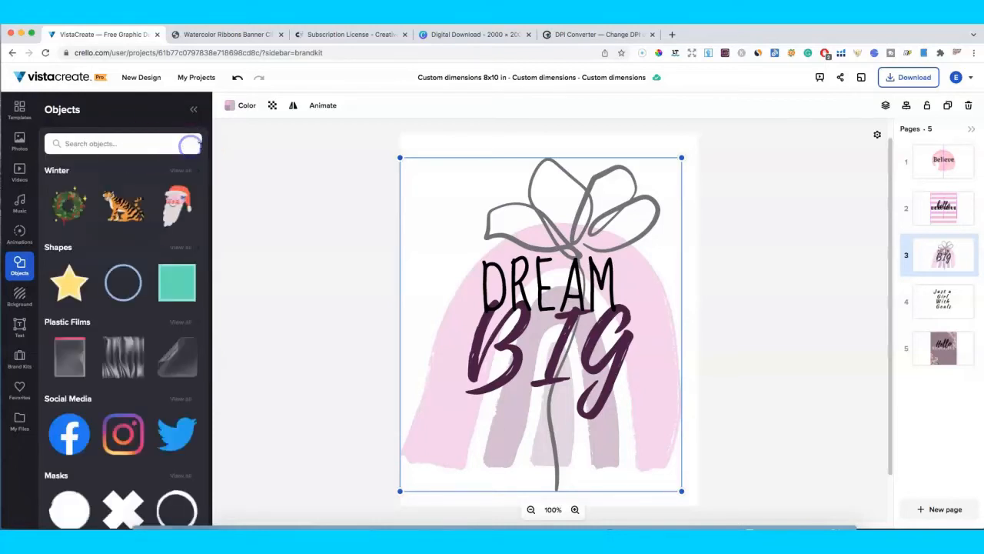
Examine the rainbow graphic's fill colours in the "DREAM BIG" design, and deselect the graphic.
click(442, 433)
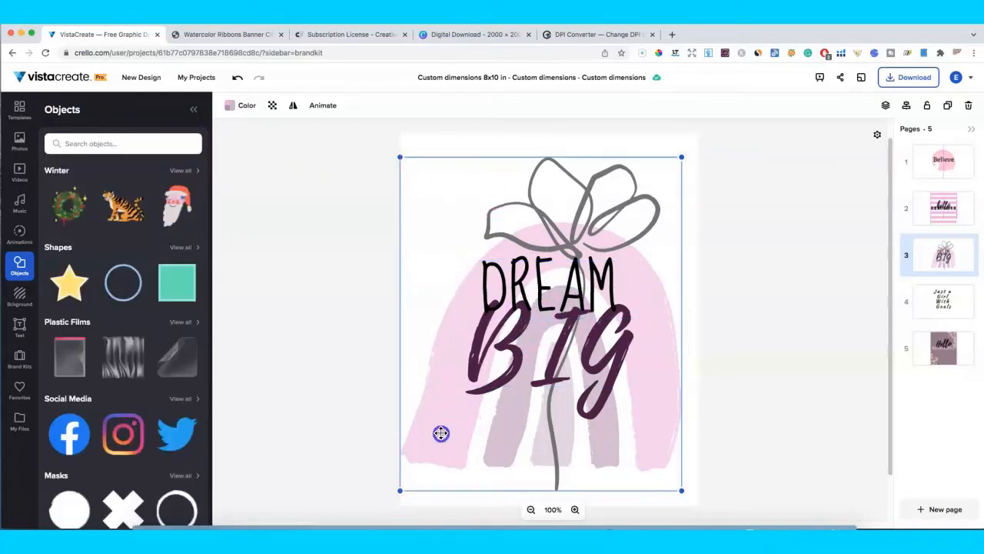
click(641, 399)
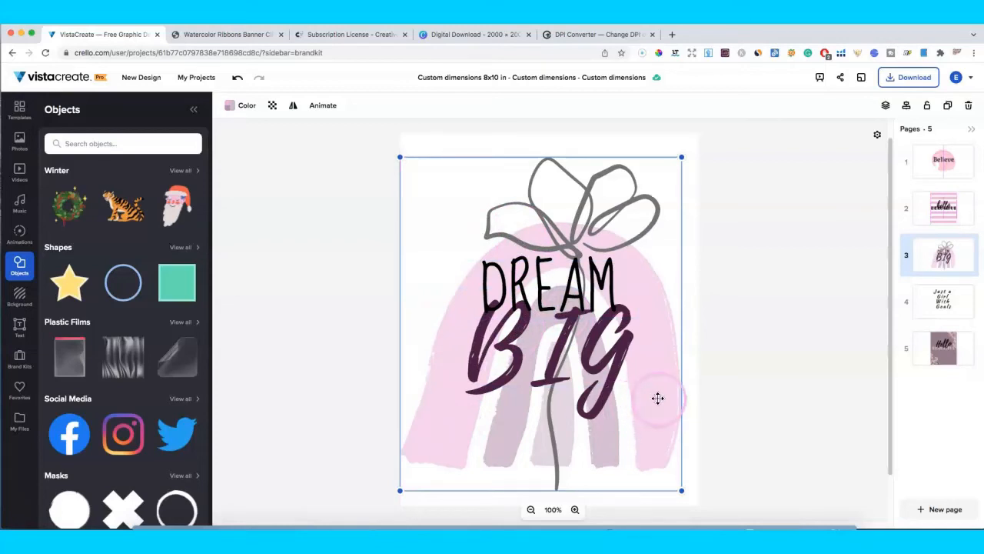
click(231, 107)
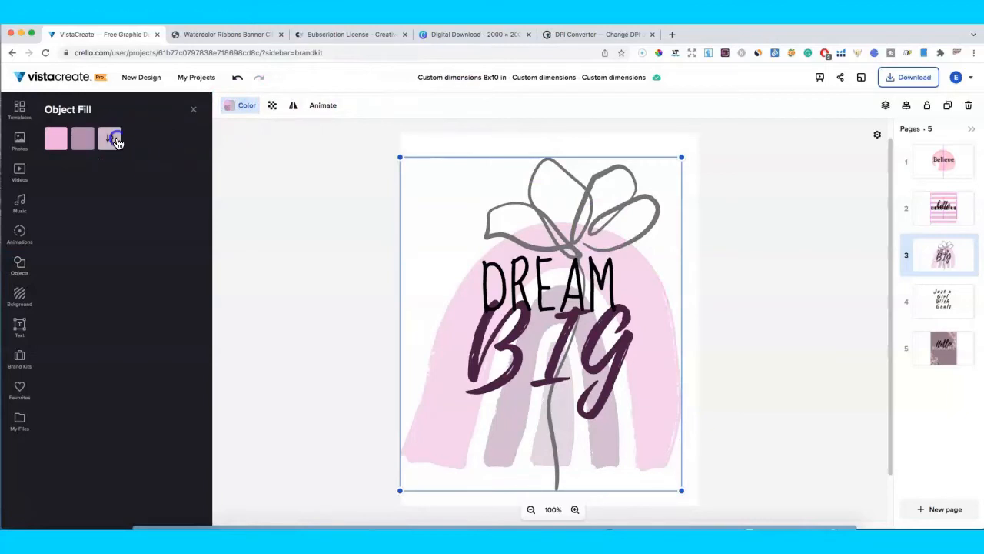
click(113, 140)
click(344, 179)
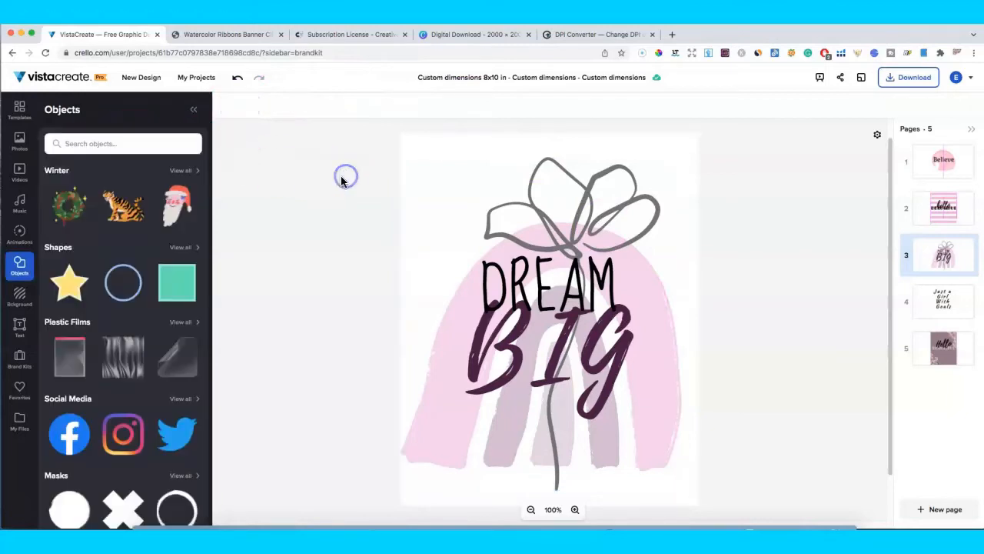
click(449, 329)
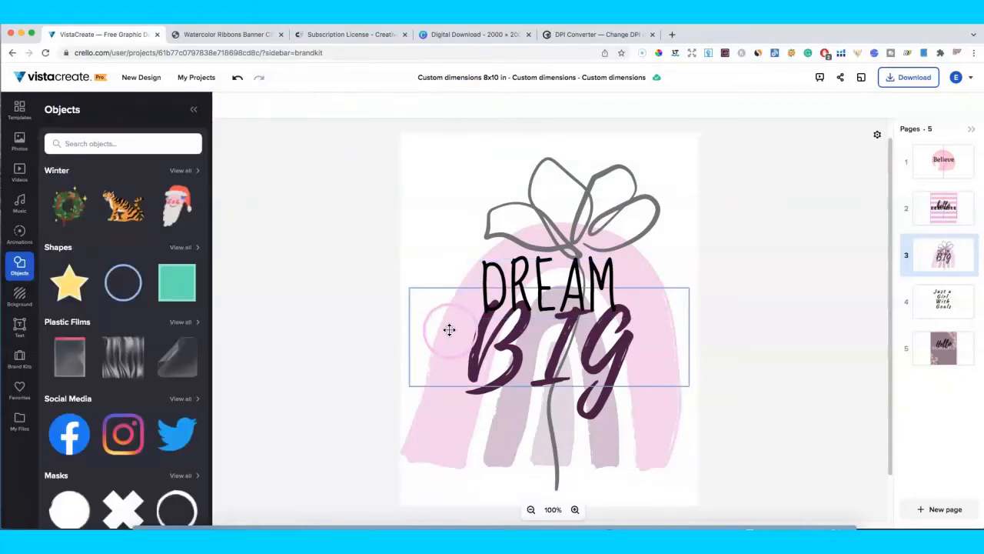
Move the rainbow graphic away from the "DREAM BIG" text, browse the text styles, and centre the graphic behind the text again.
click(639, 403)
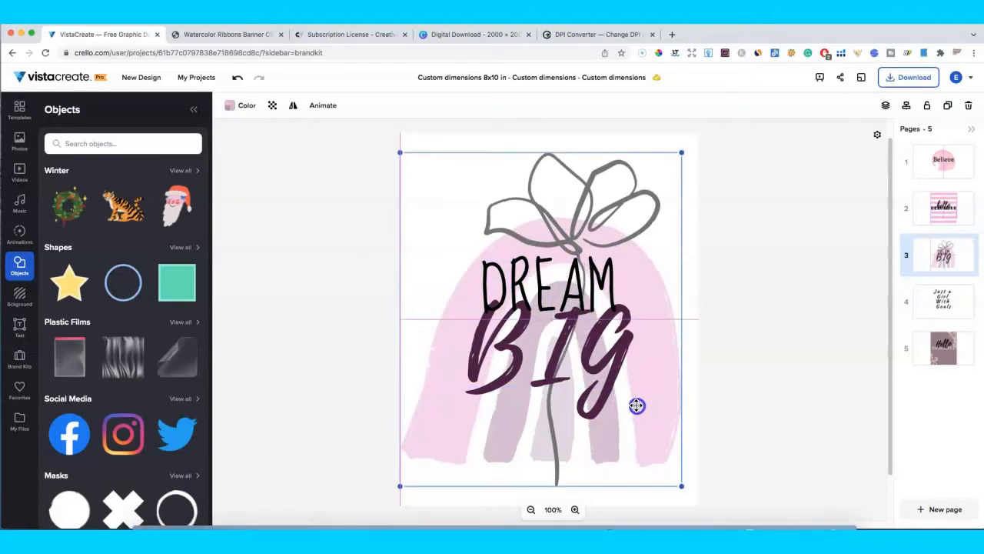
drag(639, 404, 783, 395)
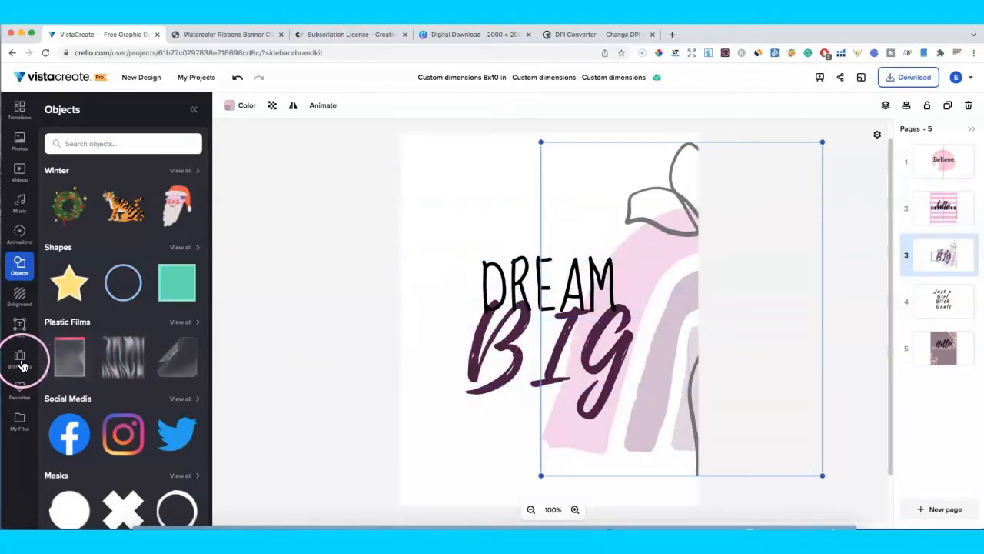
click(20, 327)
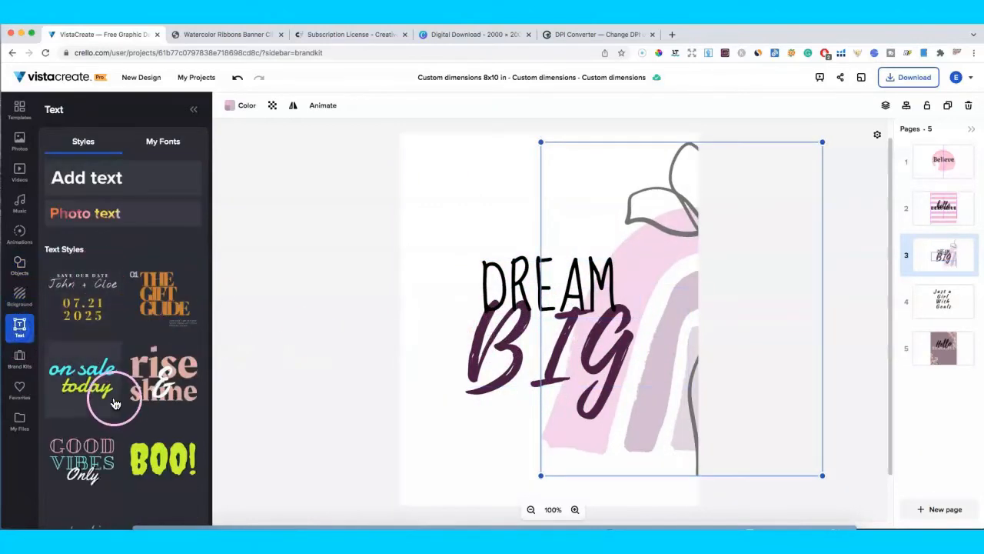
scroll(121, 400, down, 5)
drag(636, 441, 498, 446)
Sample the hex code of the uppermost pink stripe in the "hello BEAUTIFUL" design on page 2 with the ColorPick Eyedropper.
click(233, 106)
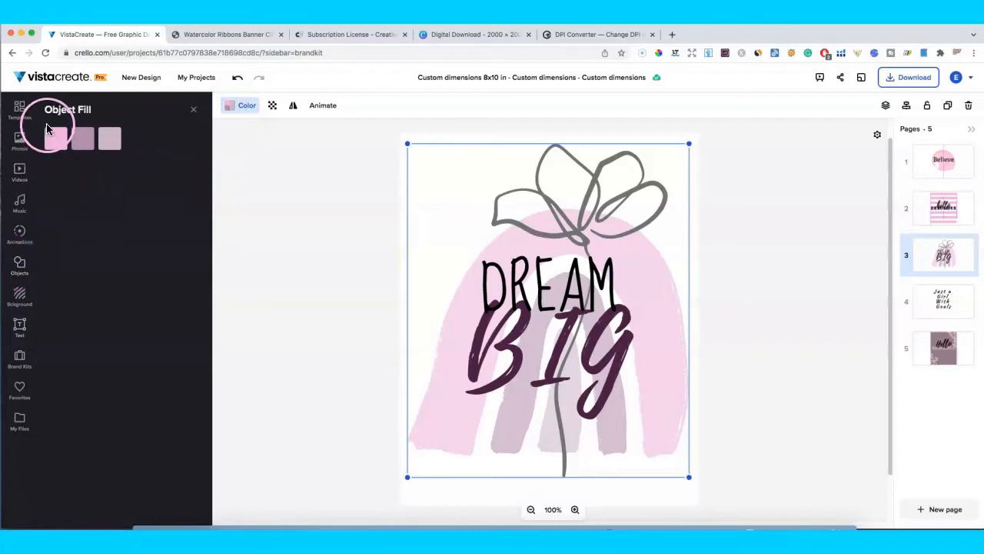
click(785, 301)
click(945, 215)
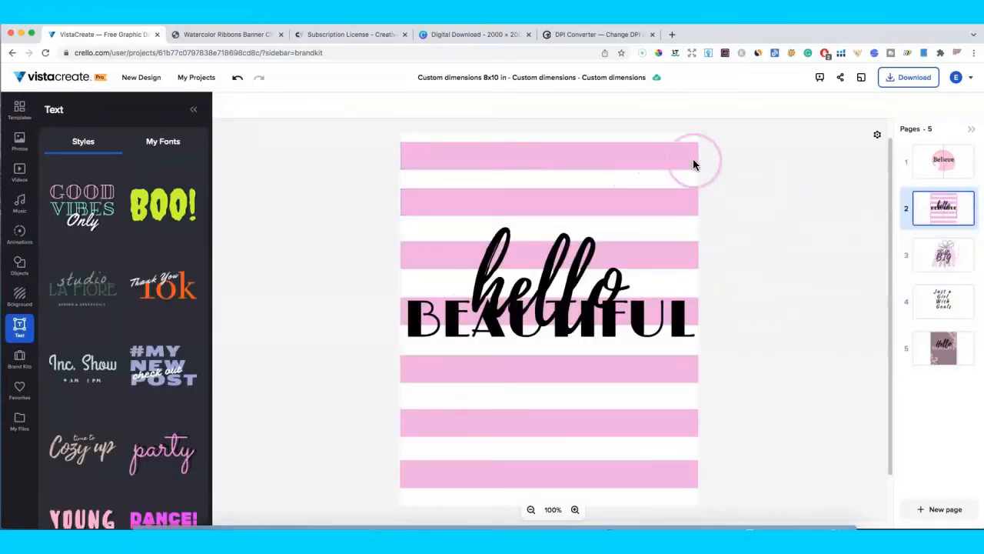
click(615, 157)
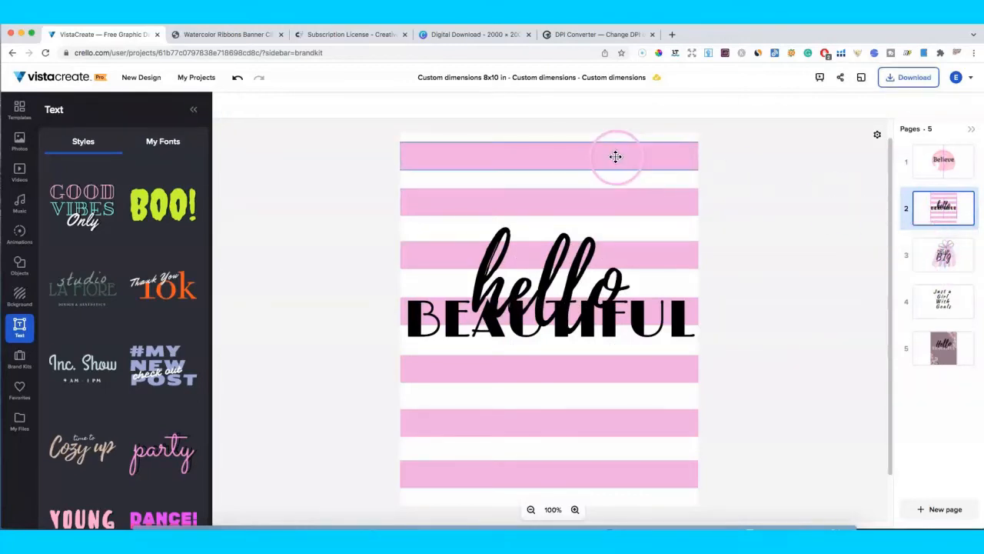
click(633, 71)
click(659, 55)
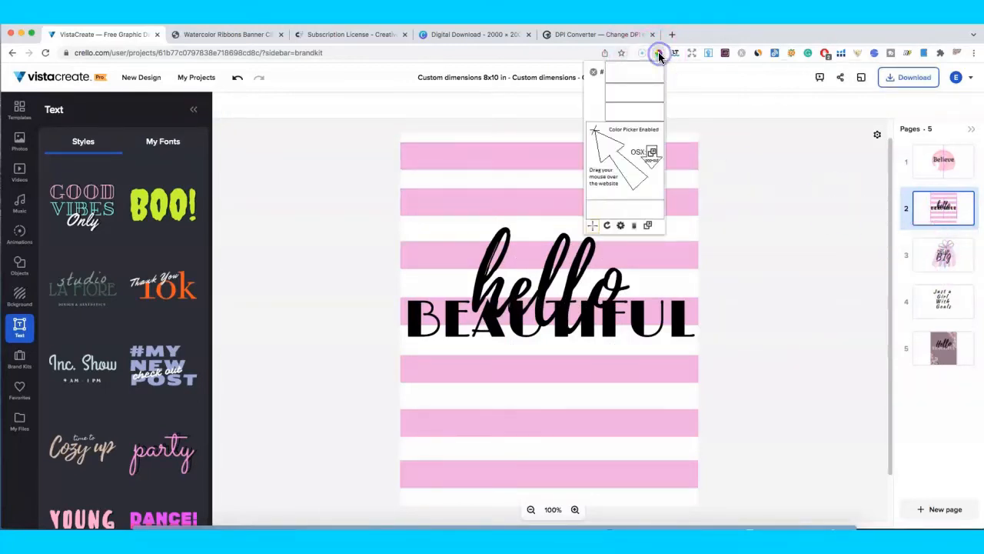
click(486, 165)
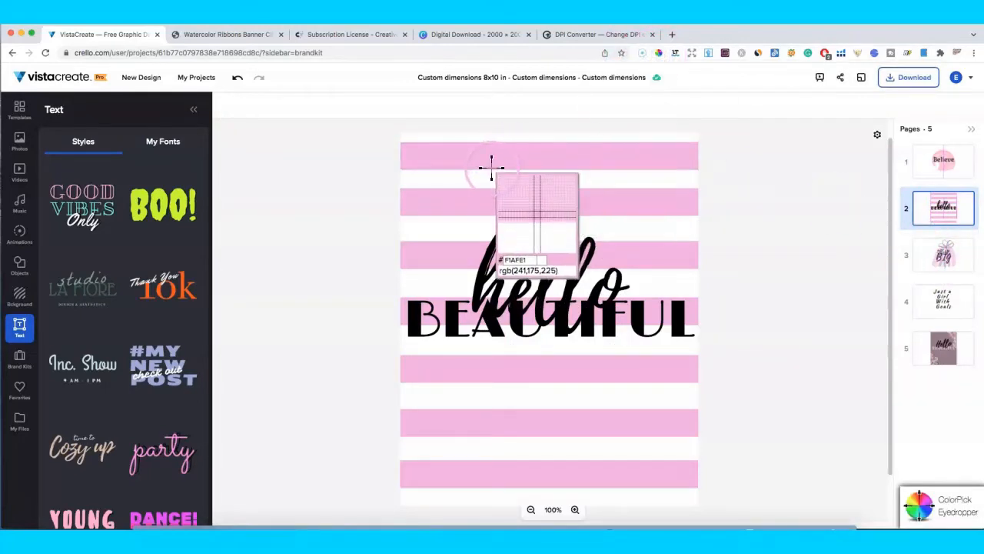
click(420, 157)
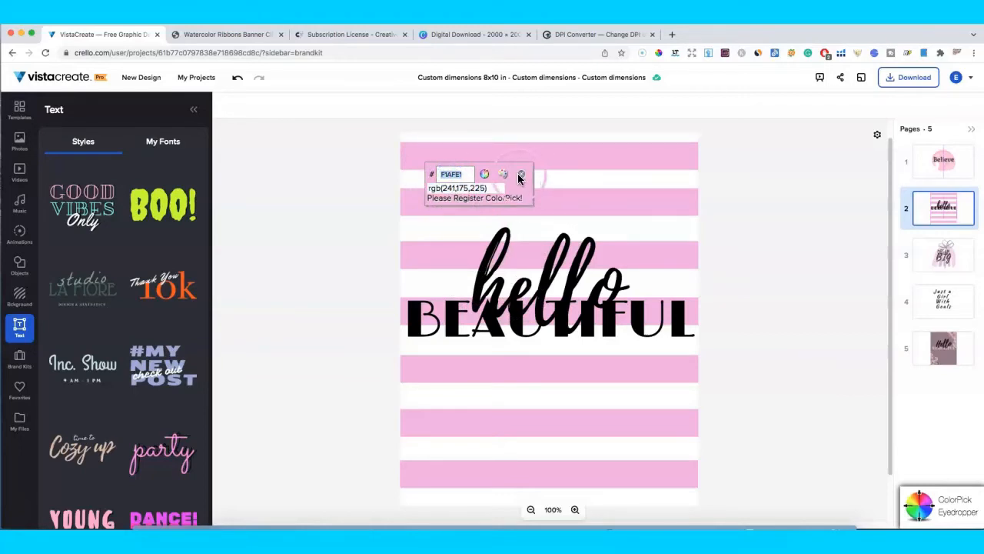
click(519, 176)
Set the third fill colour of the rainbow graphic on the "DREAM BIG" page to #F1AFE1.
click(936, 245)
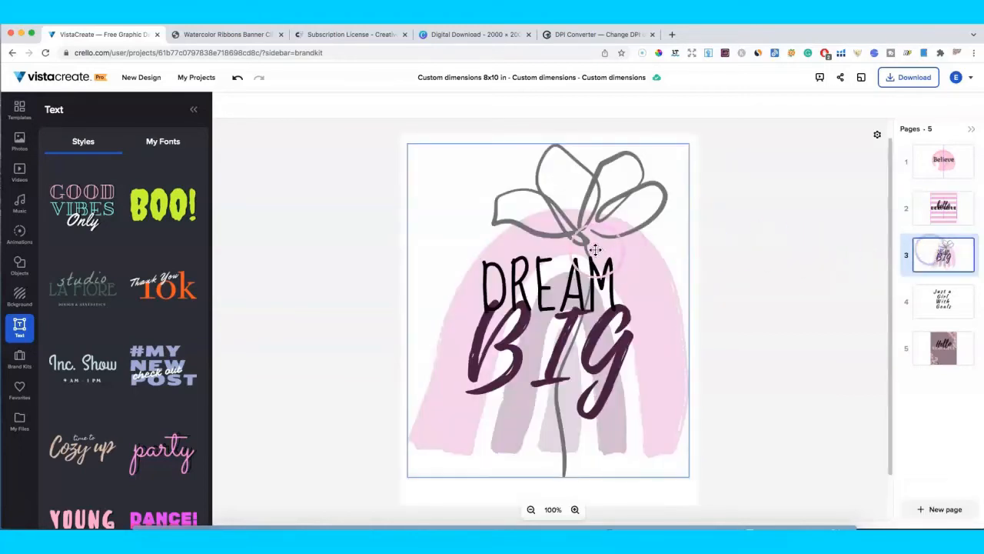
click(648, 255)
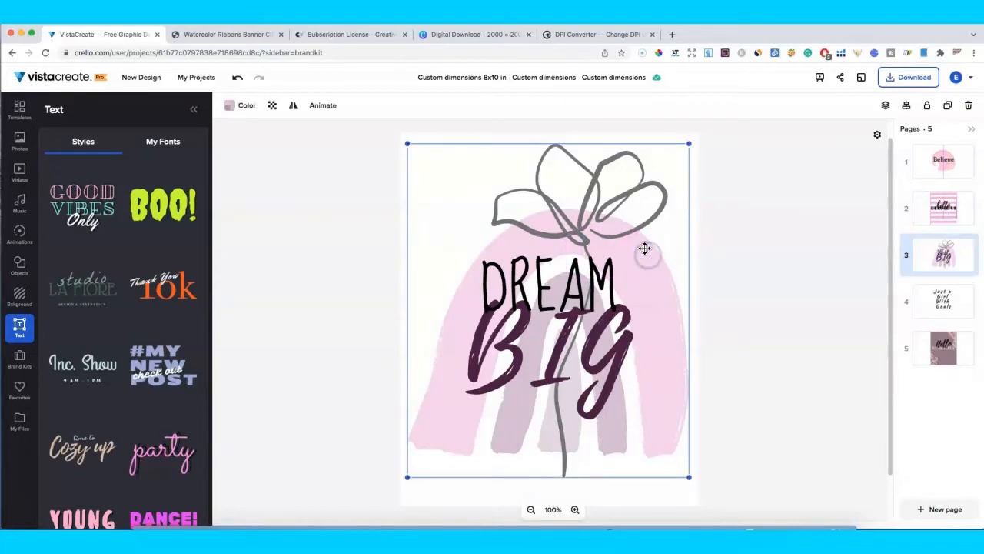
click(232, 107)
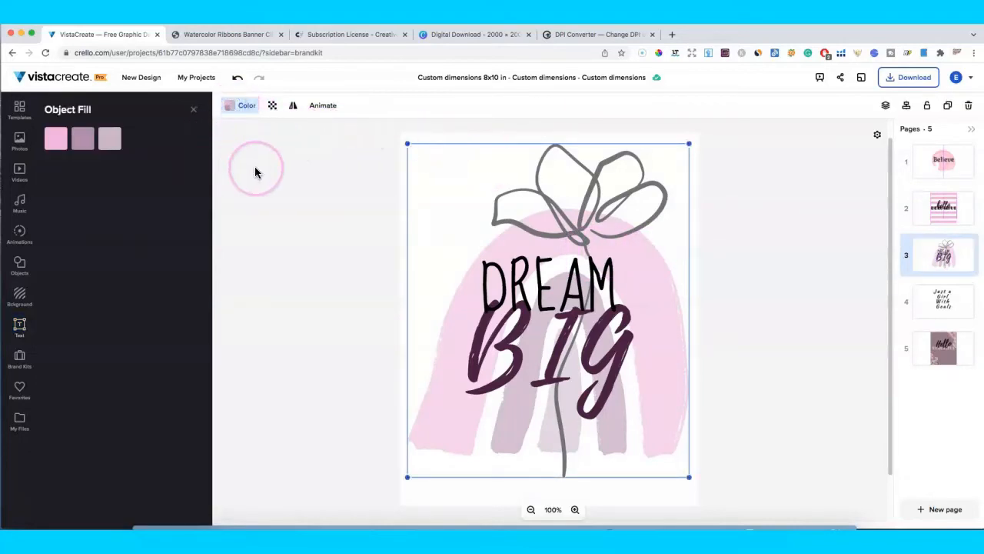
click(112, 145)
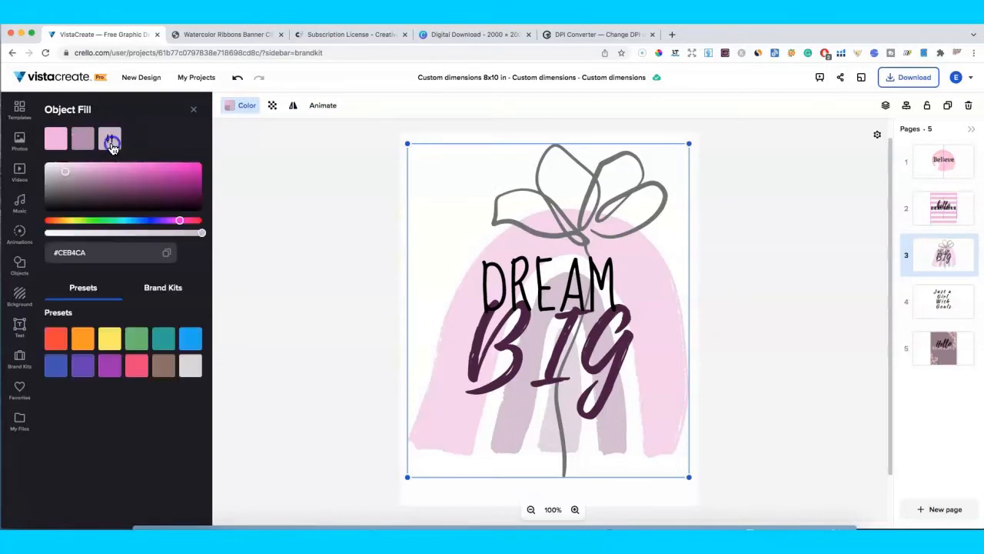
double_click(83, 256)
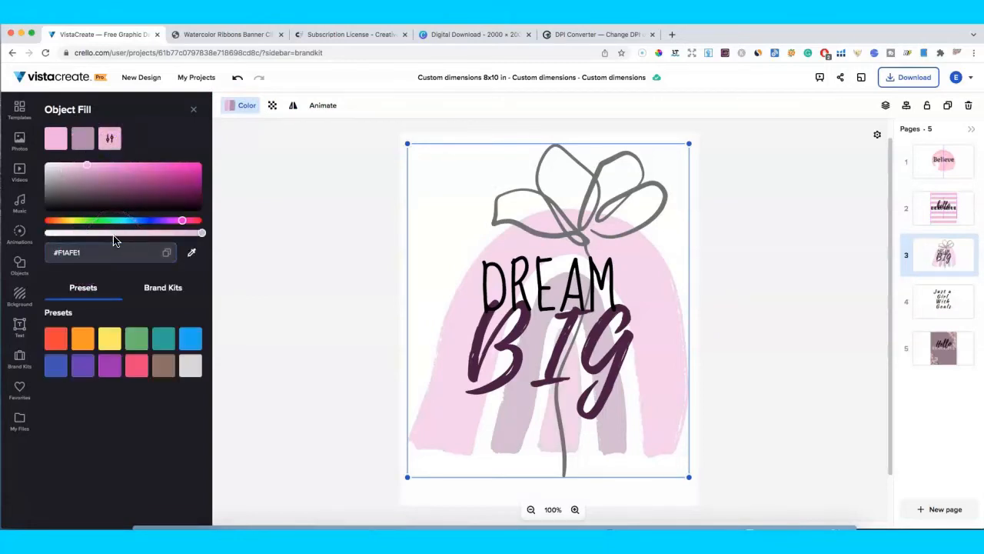
double_click(92, 255)
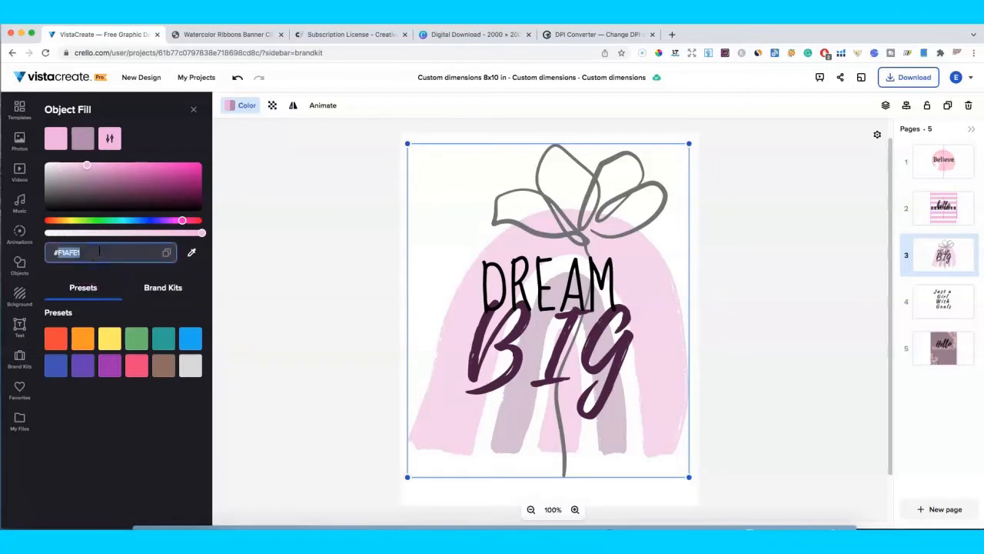
key(Return)
double_click(85, 253)
Sample the uppermost pink stripe's colour on page 2 once more with the ColorPick Eyedropper, and close its read-out.
click(935, 205)
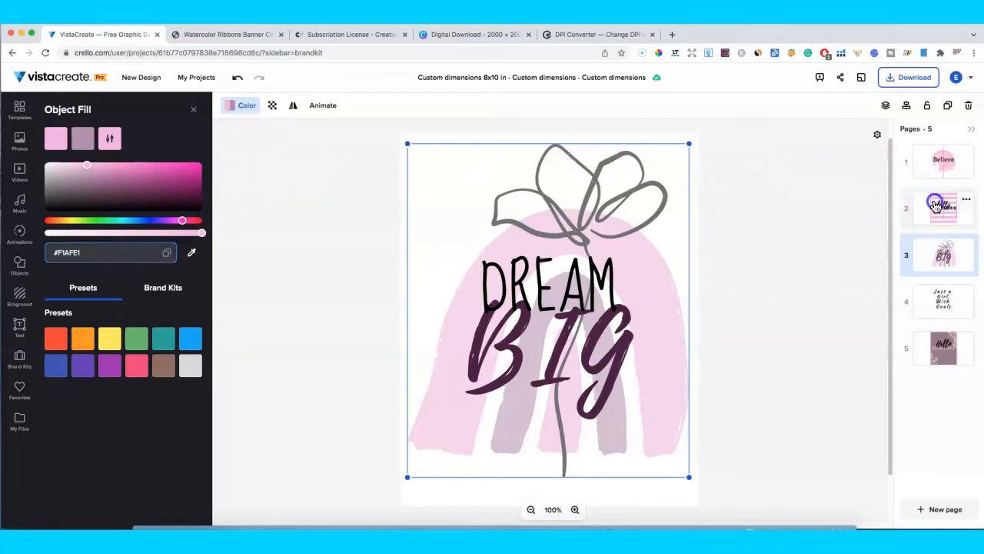
click(659, 55)
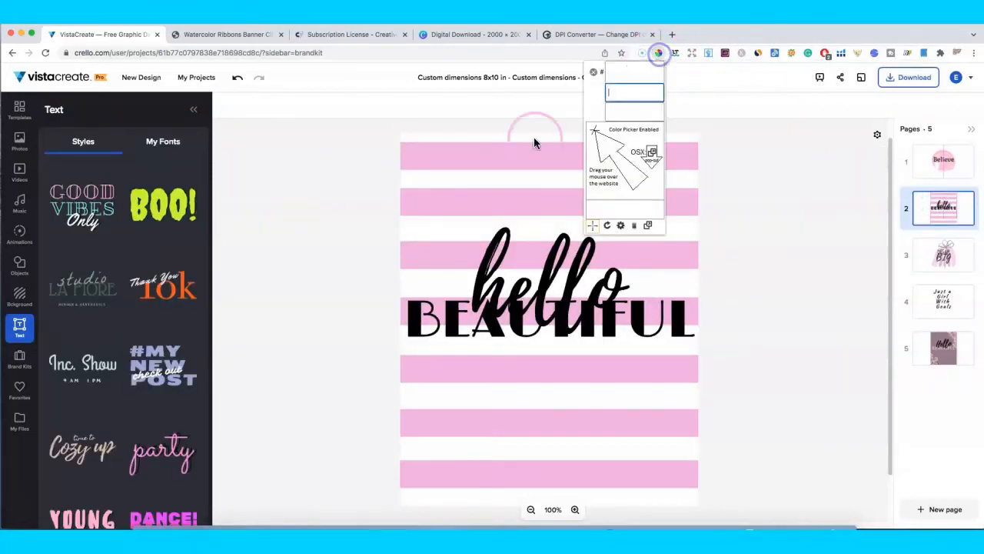
click(450, 154)
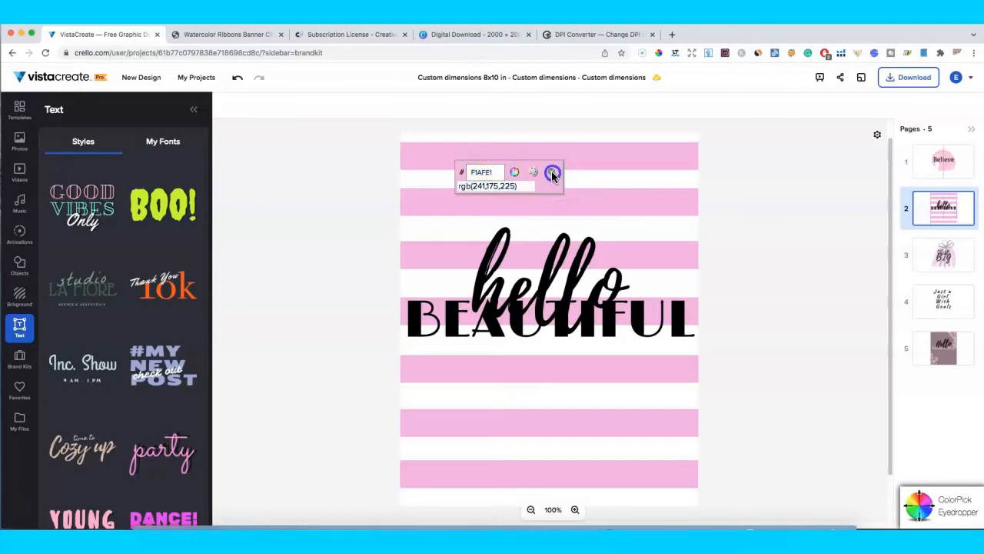
click(552, 175)
Examine the rainbow graphic's three fill colours and their hex codes on page 3, and deselect the graphic.
click(934, 256)
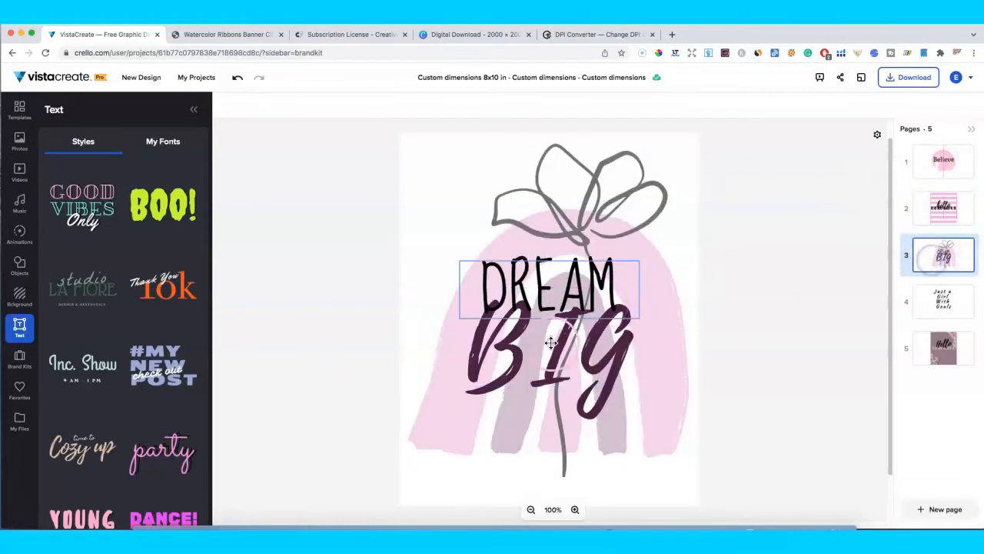
click(488, 272)
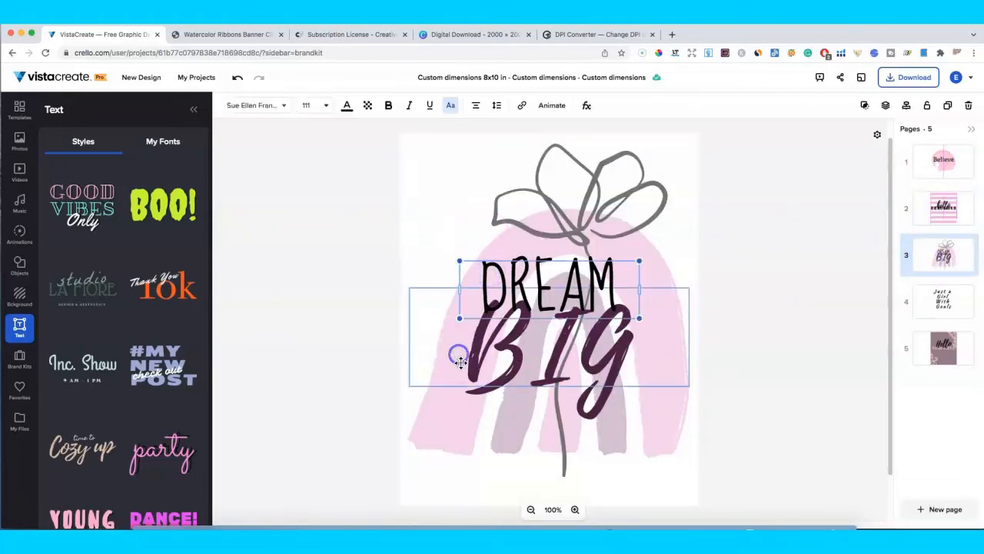
click(460, 362)
click(229, 105)
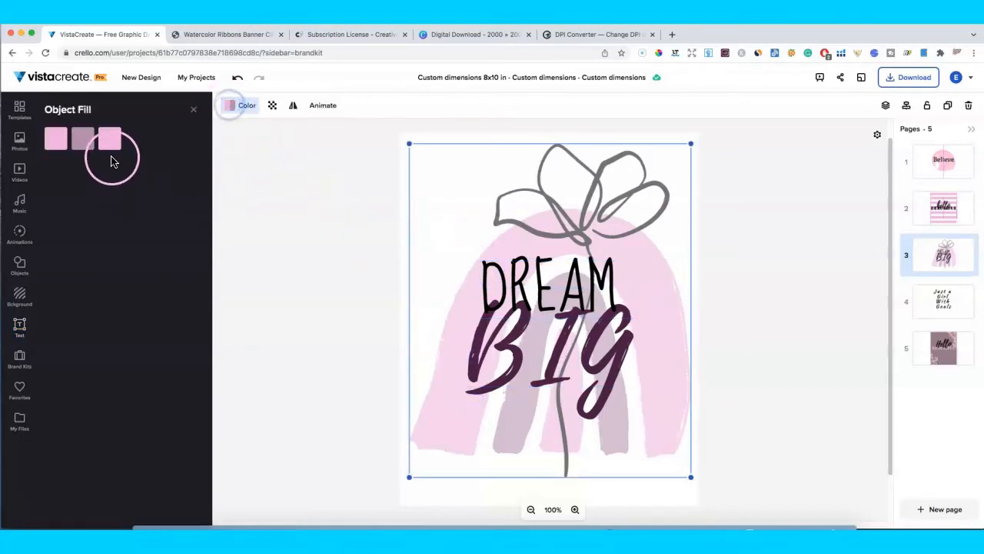
click(109, 141)
click(80, 253)
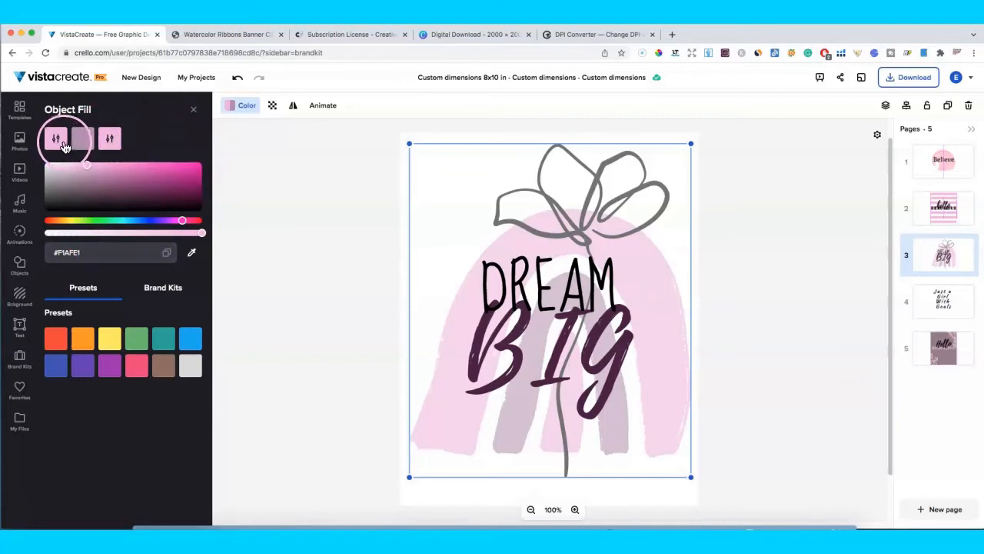
click(102, 141)
click(77, 141)
click(54, 141)
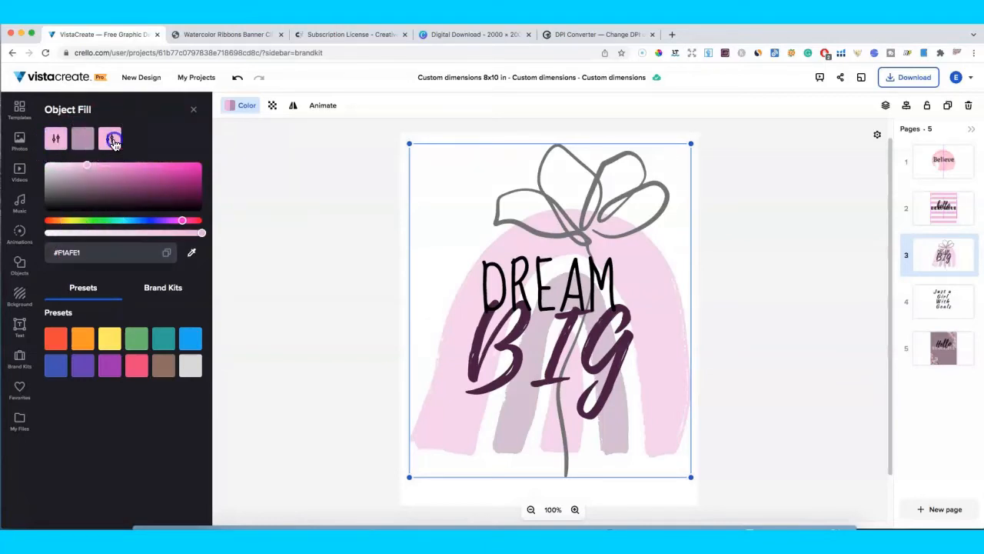
click(80, 253)
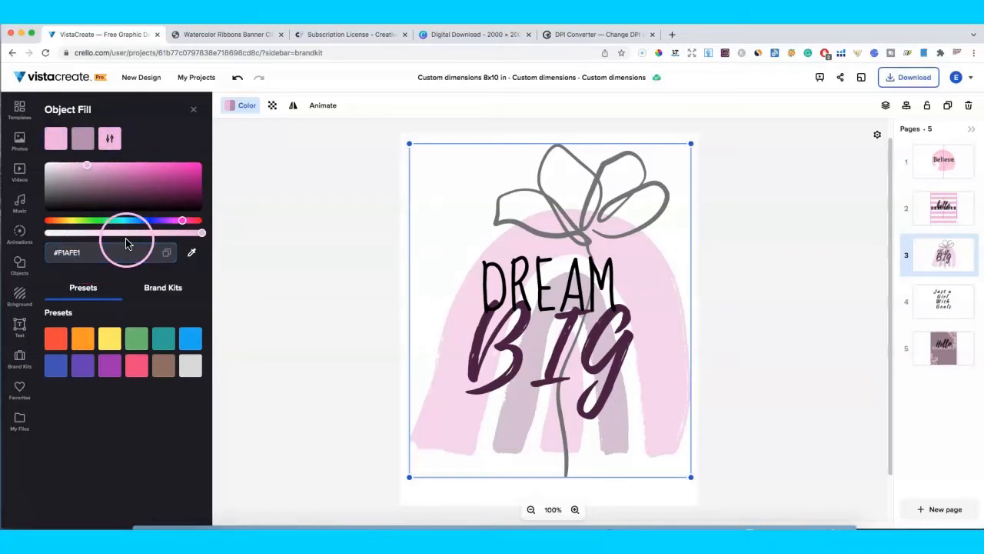
click(769, 276)
Set the "Just a Girl With Goals" text on page 4 to letter spacing 19 and line height 0.9, and move it slightly down.
click(944, 299)
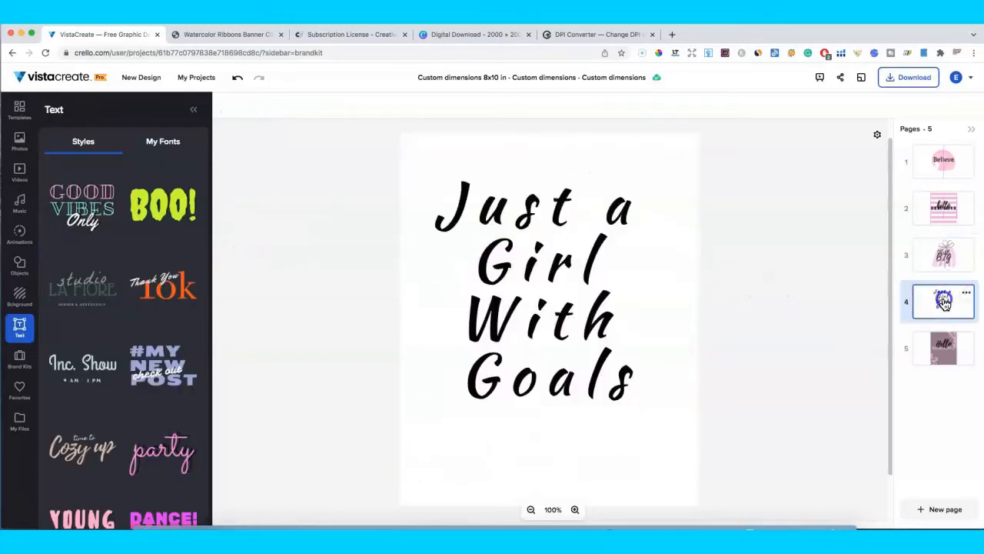
click(537, 260)
click(572, 203)
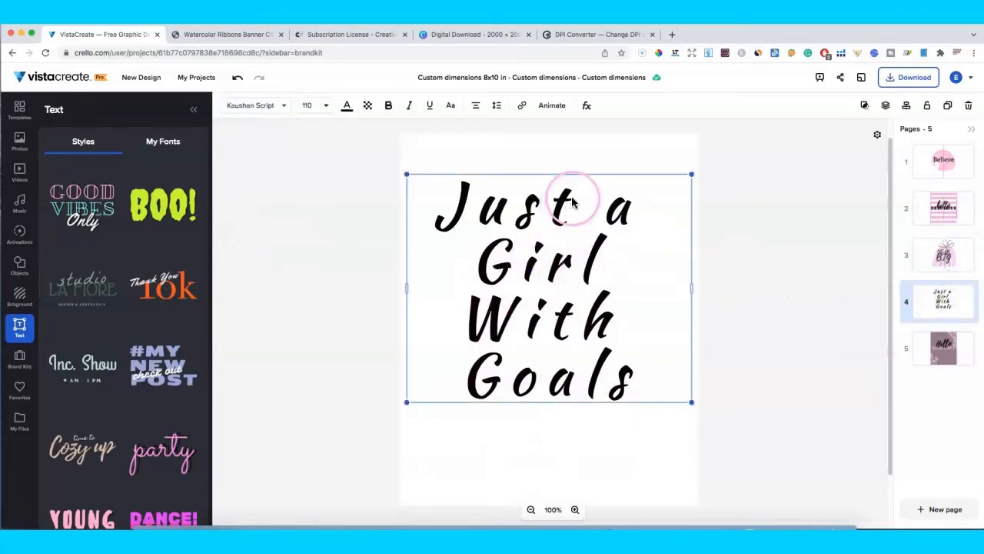
click(496, 105)
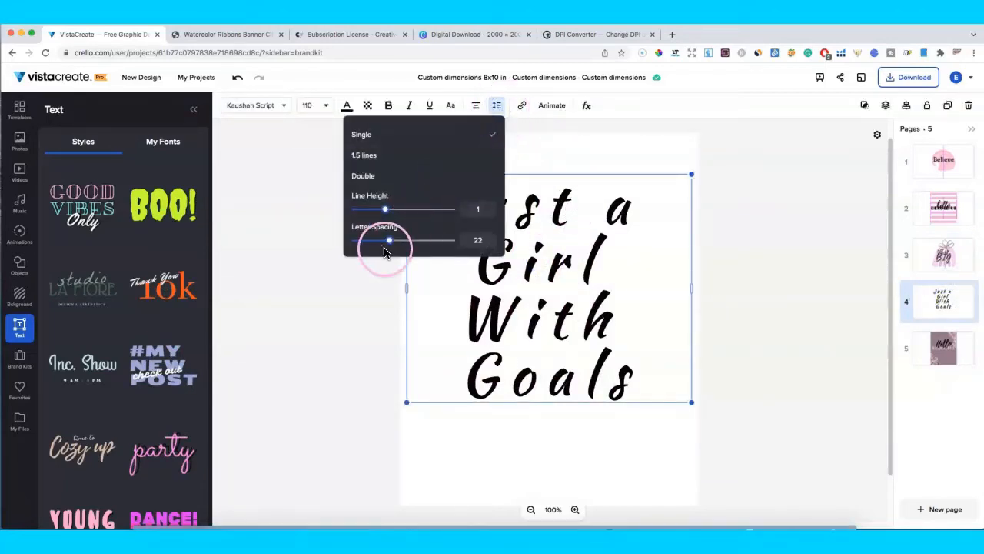
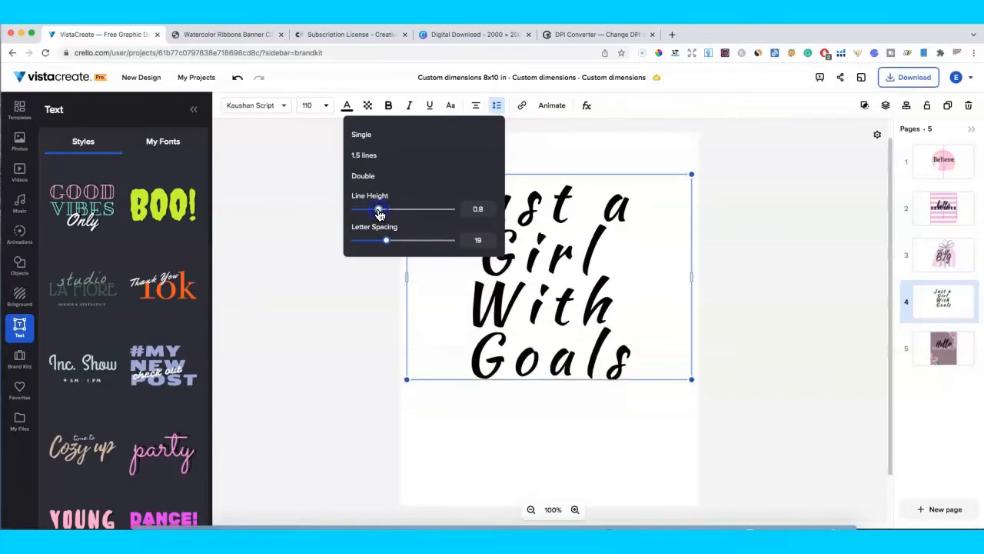
drag(379, 214, 383, 215)
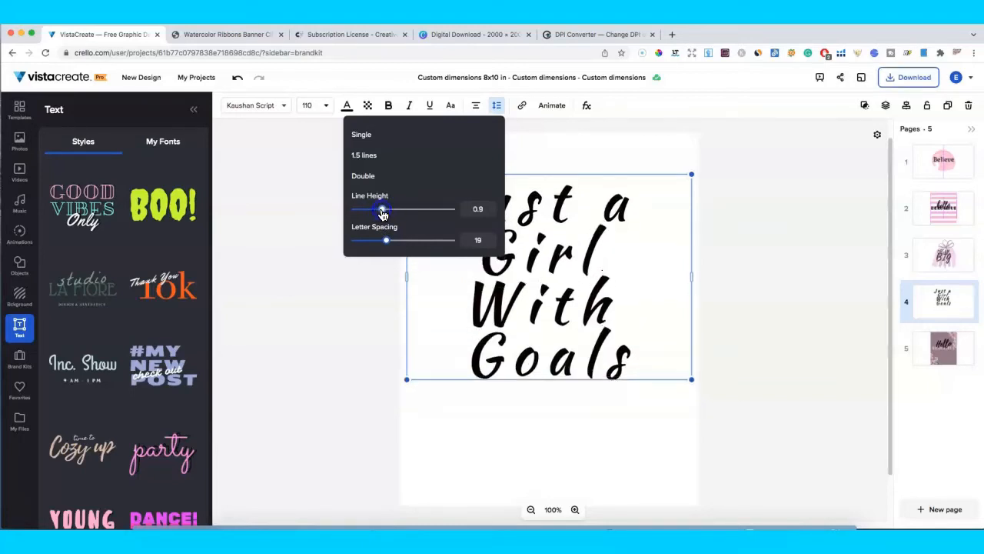
click(766, 266)
drag(579, 295, 576, 304)
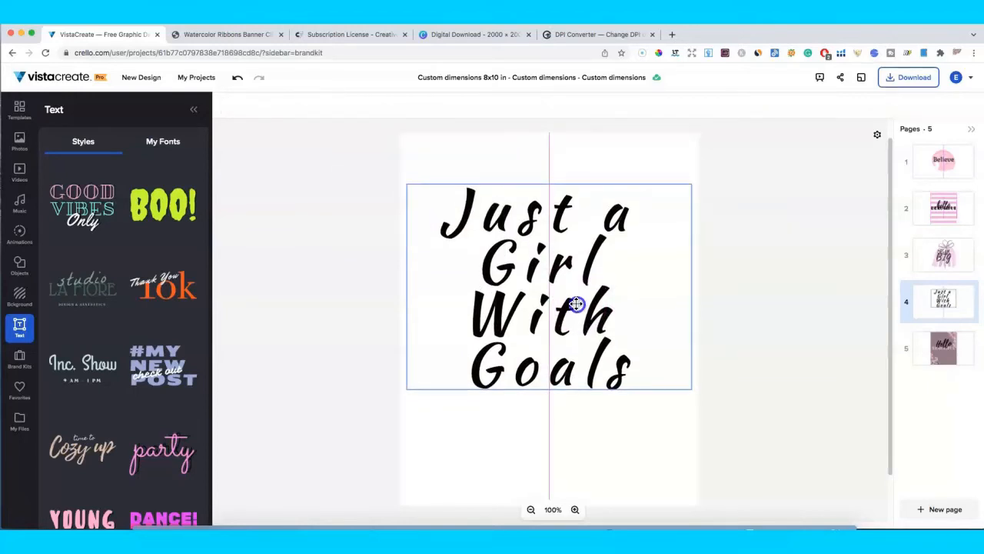
Add the gold glitter splatter from the uploaded files to page 4, enlarge it to nearly page width and place it over the text.
click(17, 425)
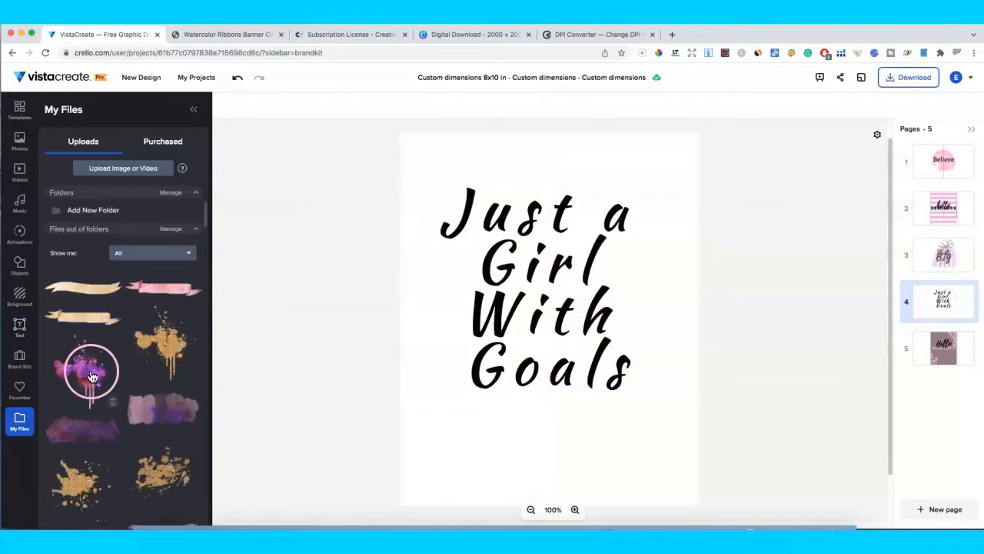
scroll(185, 362, down, 2)
scroll(153, 374, down, 1)
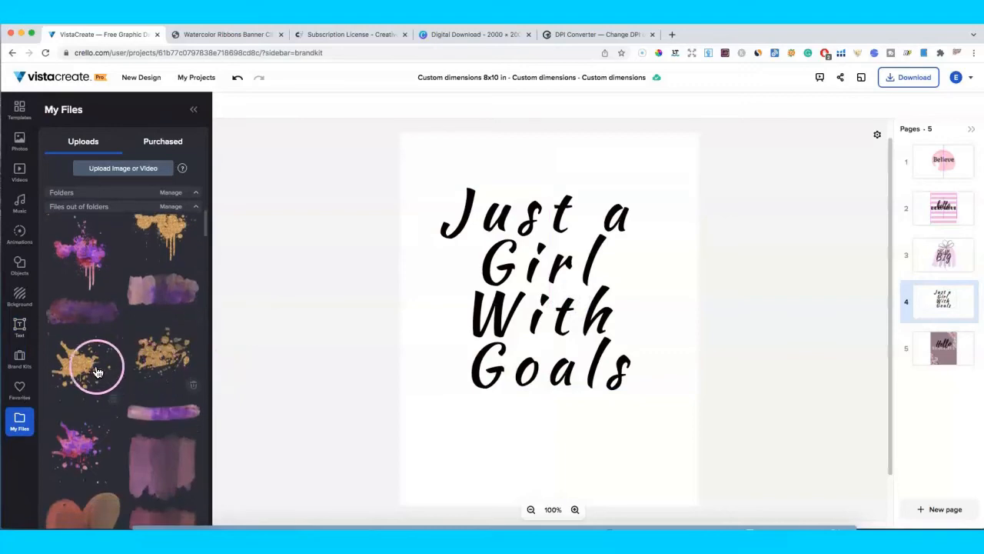
click(94, 369)
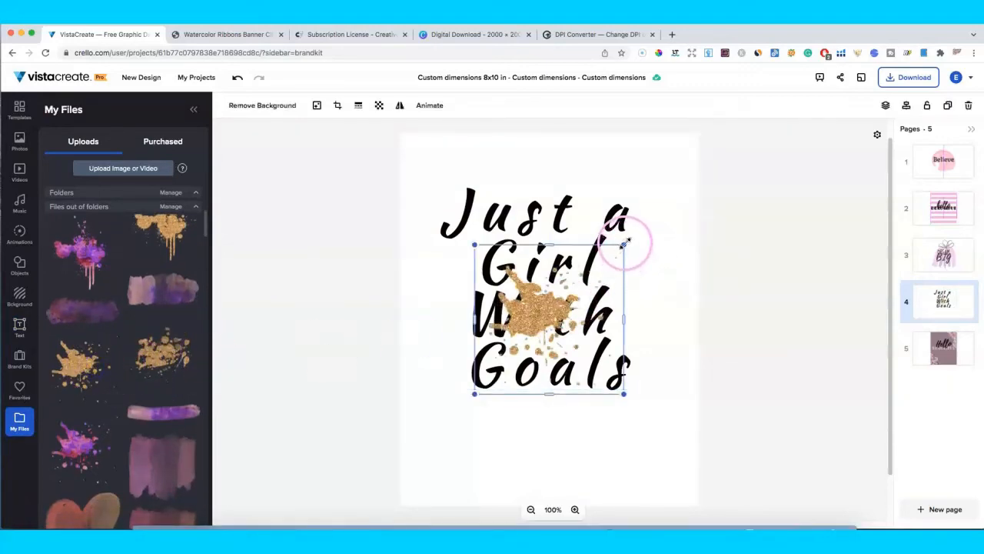
drag(624, 244, 815, 191)
drag(659, 308, 604, 393)
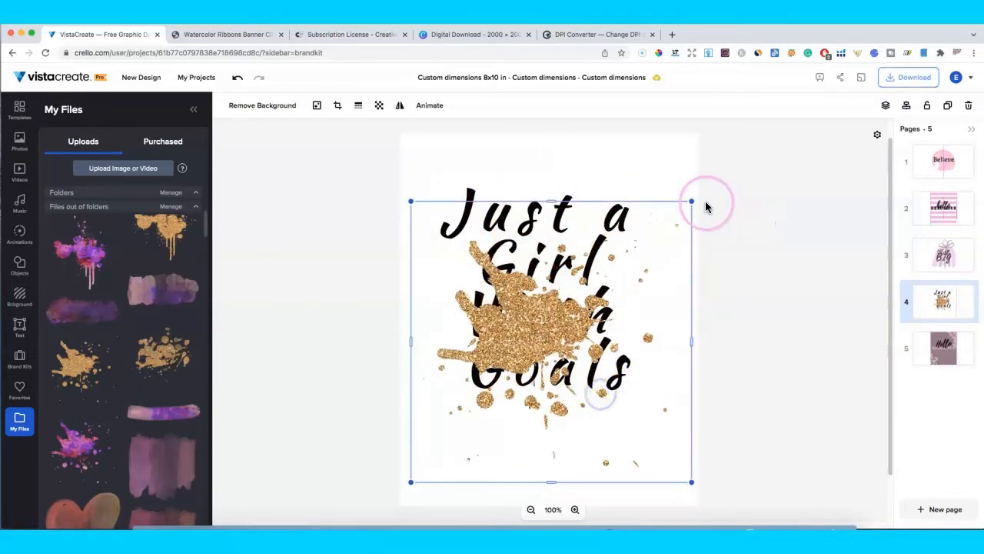
drag(707, 207, 769, 166)
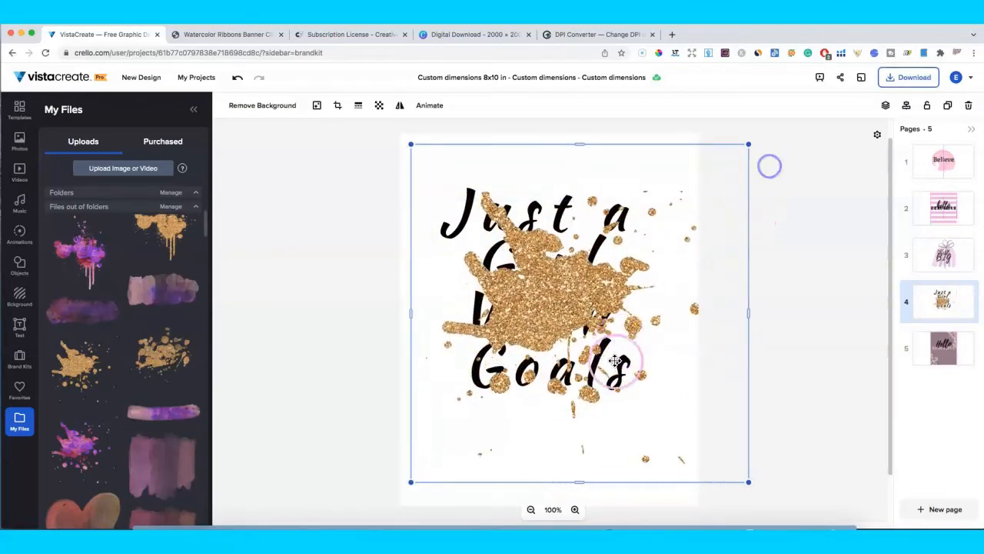
drag(612, 426, 591, 427)
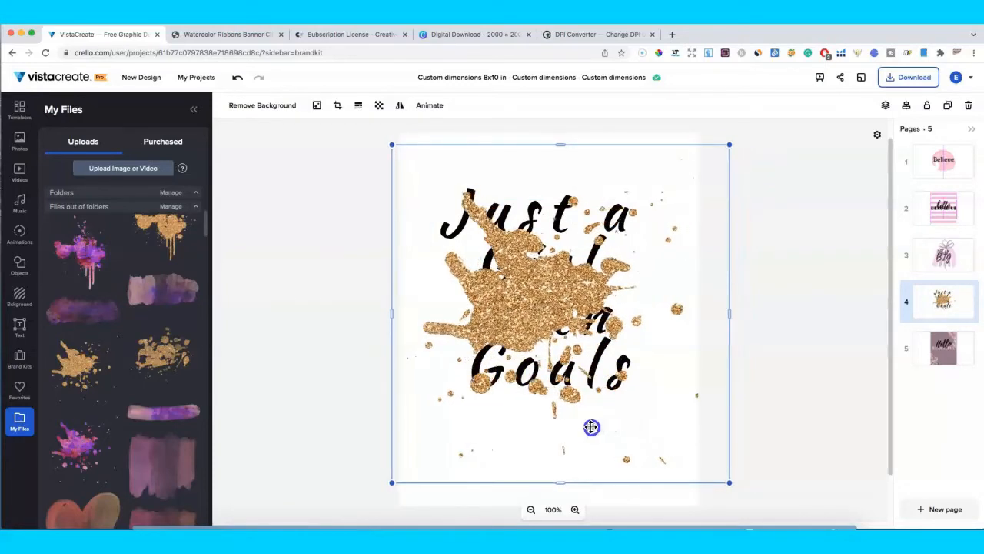
Browse the other uploaded graphics, shrink the gold splatter slightly, centre it horizontally on page 4 and deselect it.
scroll(108, 446, down, 5)
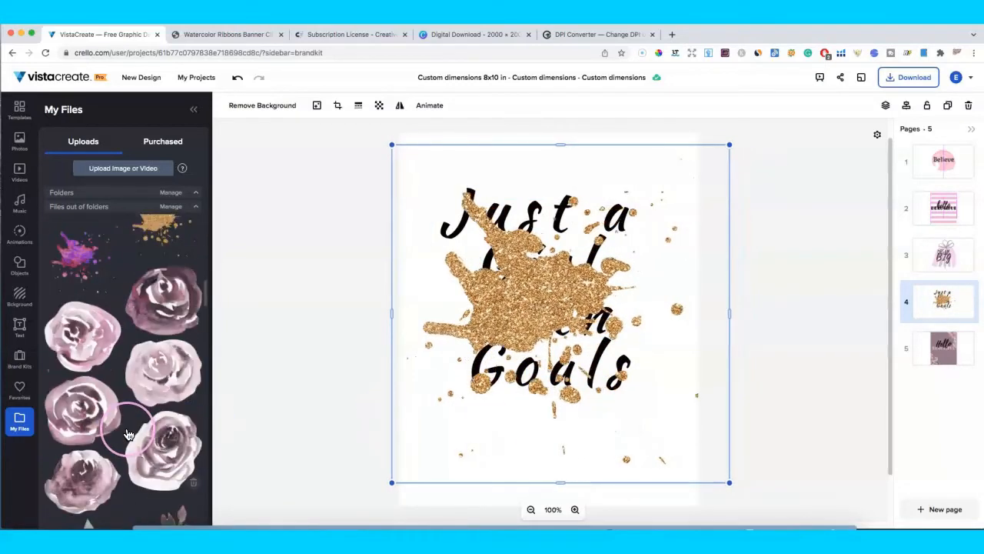
scroll(145, 426, down, 10)
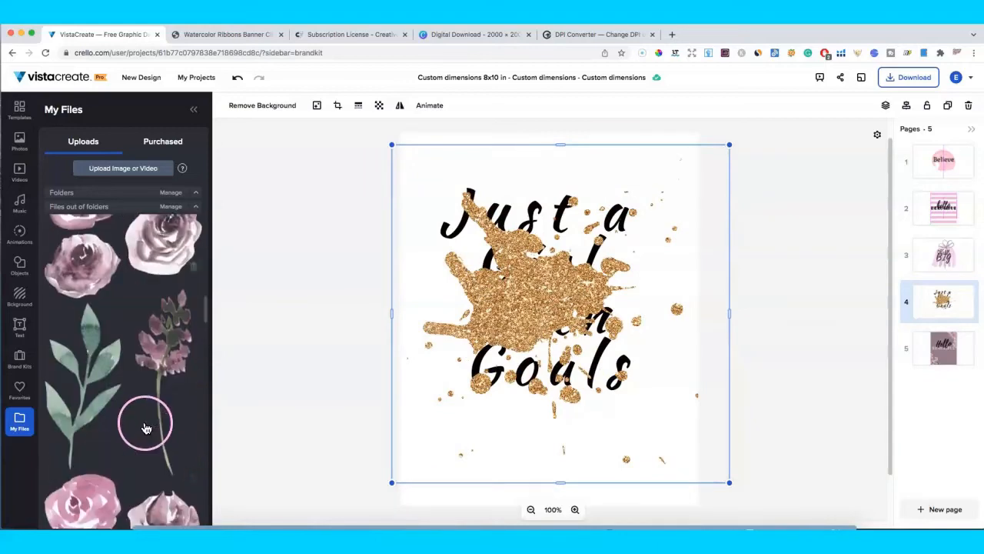
scroll(147, 425, down, 8)
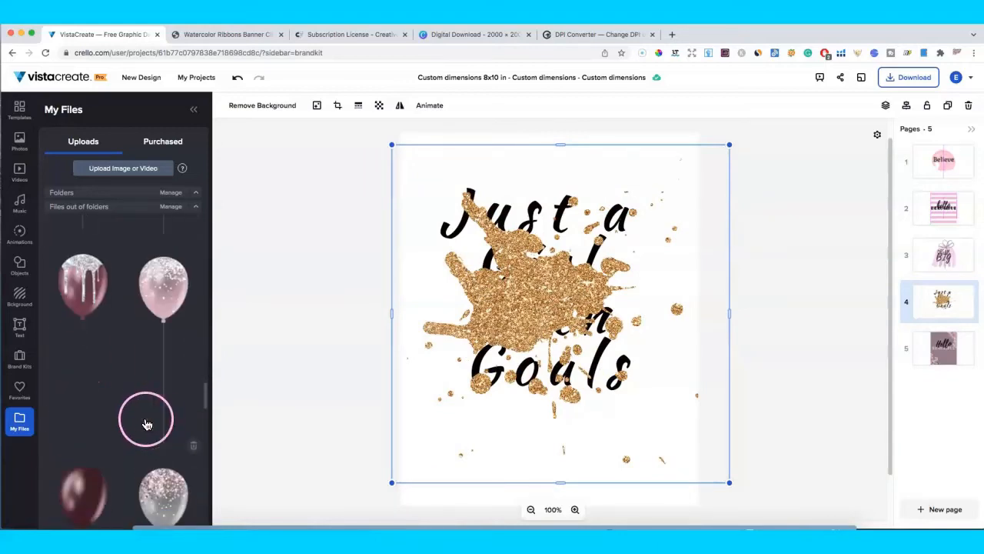
scroll(153, 419, down, 10)
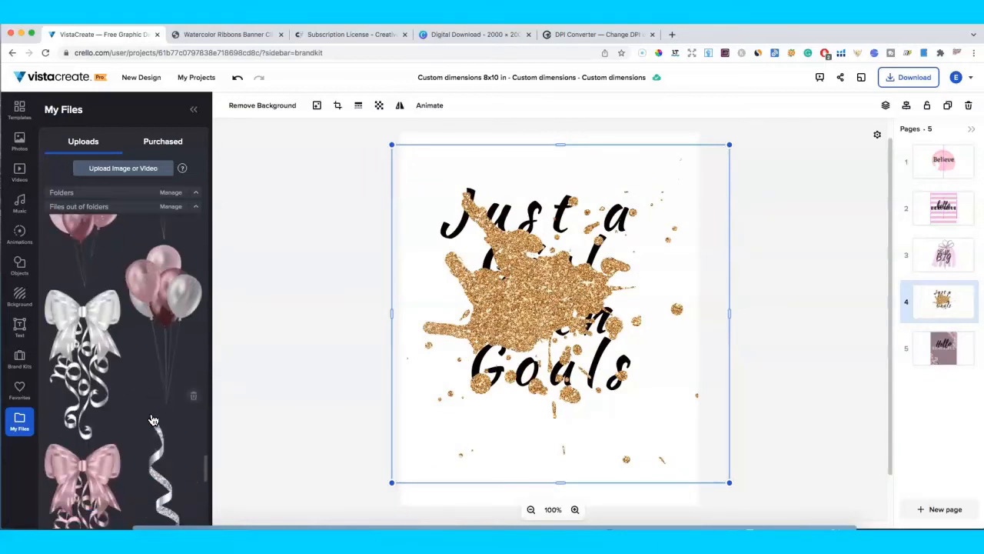
click(436, 315)
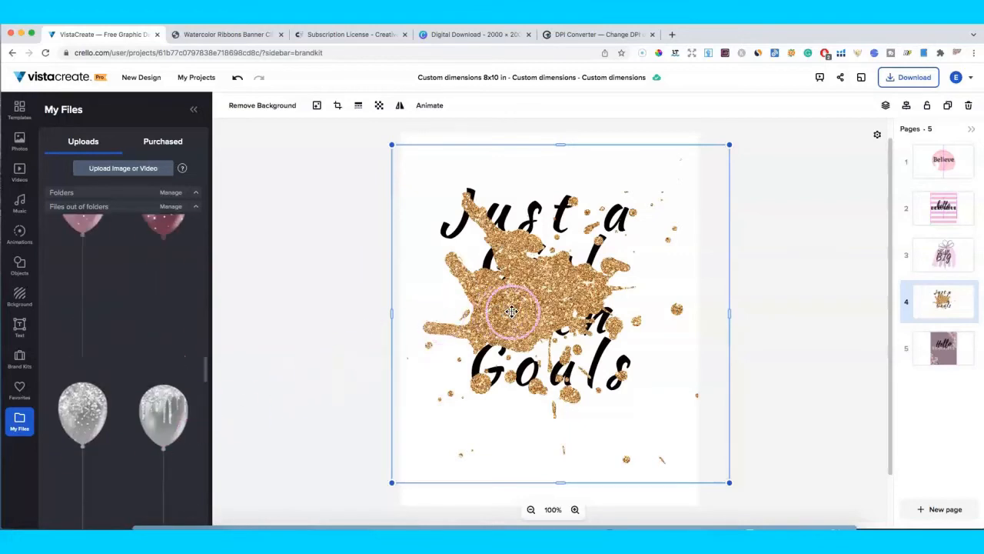
drag(729, 482, 684, 472)
drag(632, 428, 633, 435)
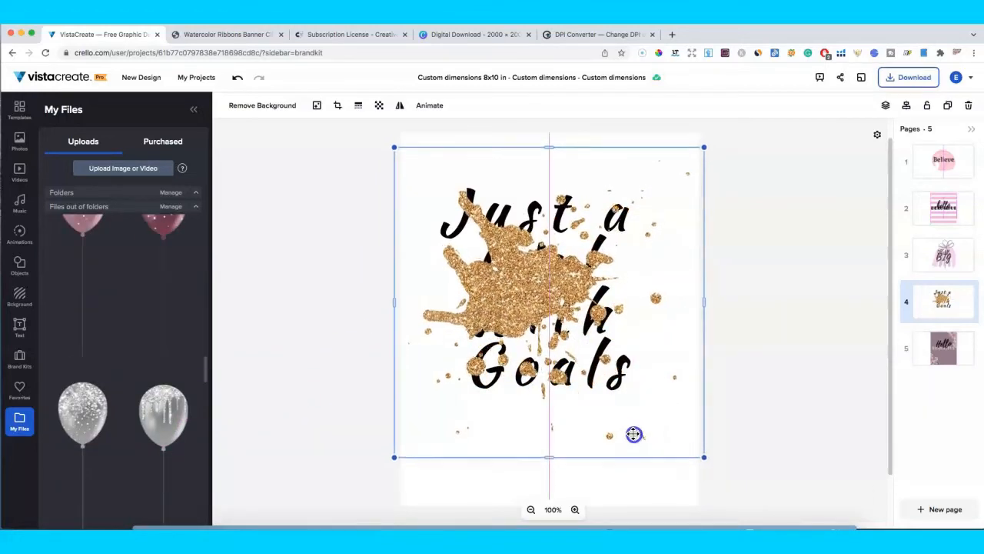
click(744, 365)
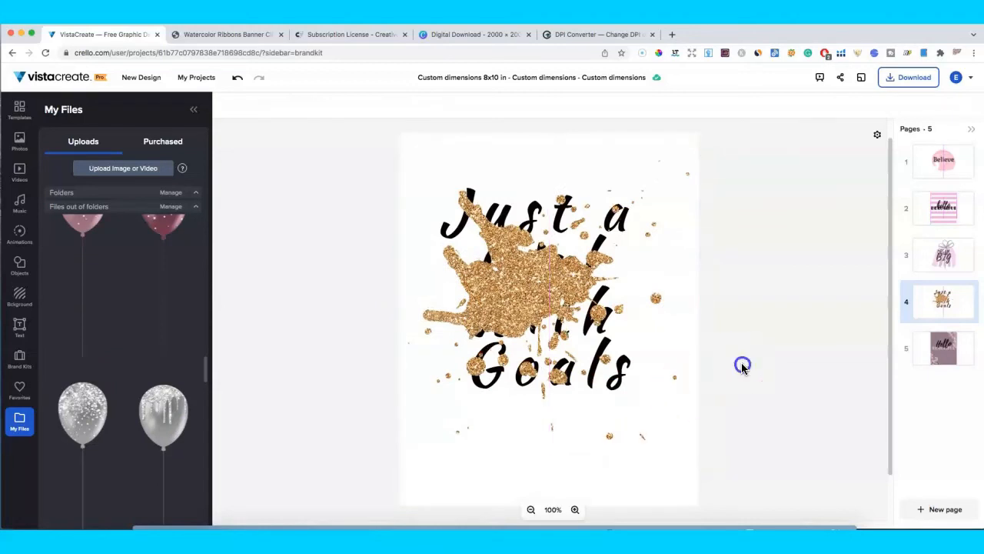
Send the gold glitter splatter to the back, behind the "Just a Girl With Goals" text.
click(582, 358)
click(881, 107)
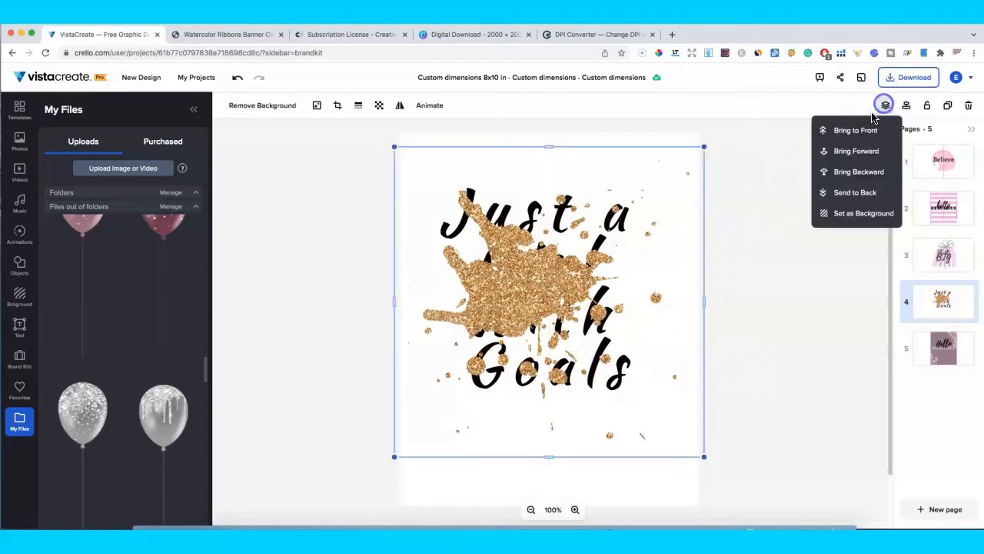
click(841, 194)
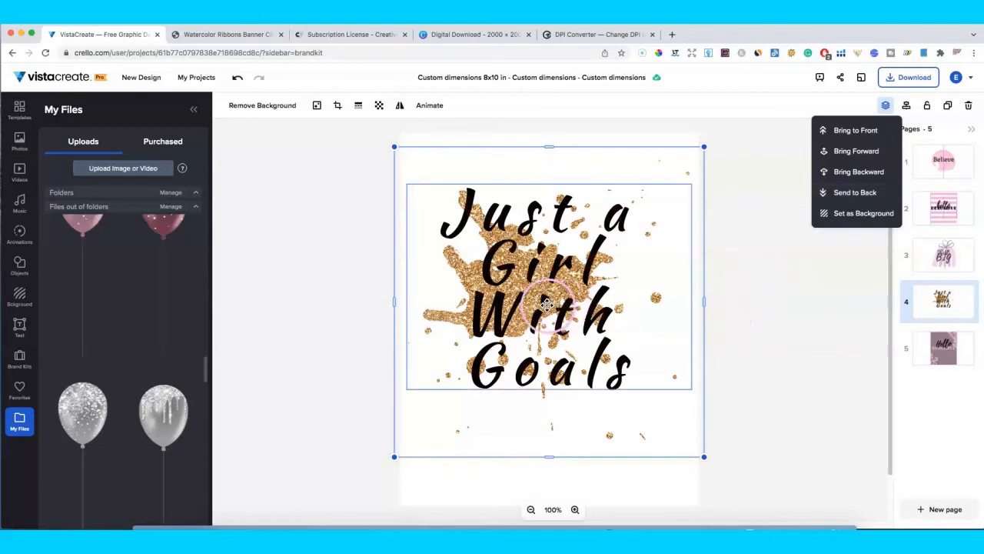
Enlarge the gold splatter beyond the page's width and shift it slightly so that it is centred vertically on page 4.
drag(704, 457, 746, 508)
click(538, 157)
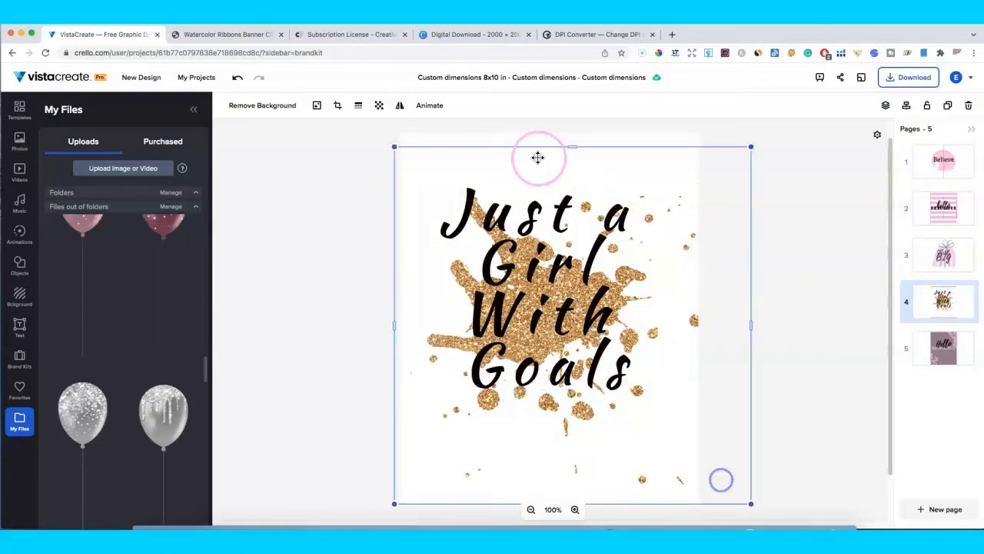
drag(392, 145, 374, 126)
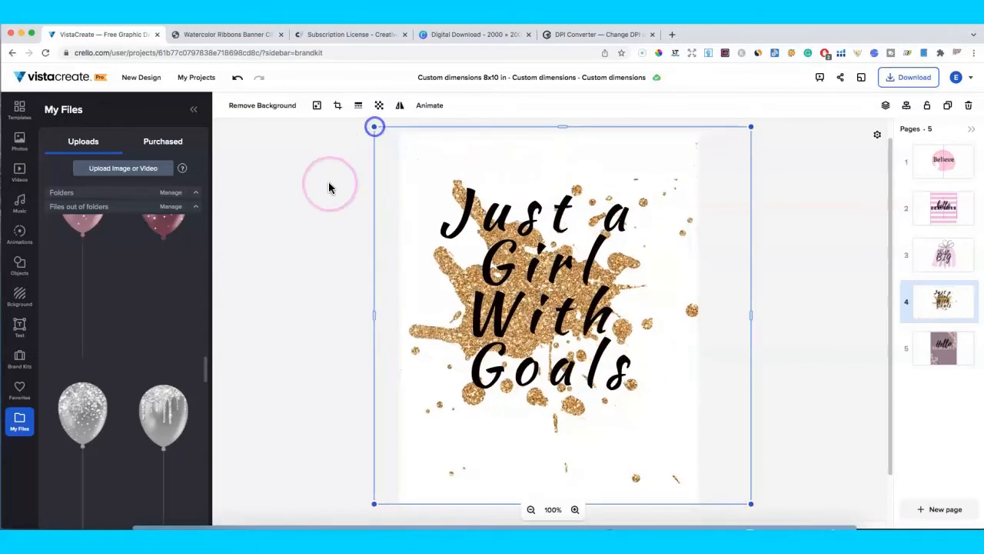
click(330, 185)
click(449, 470)
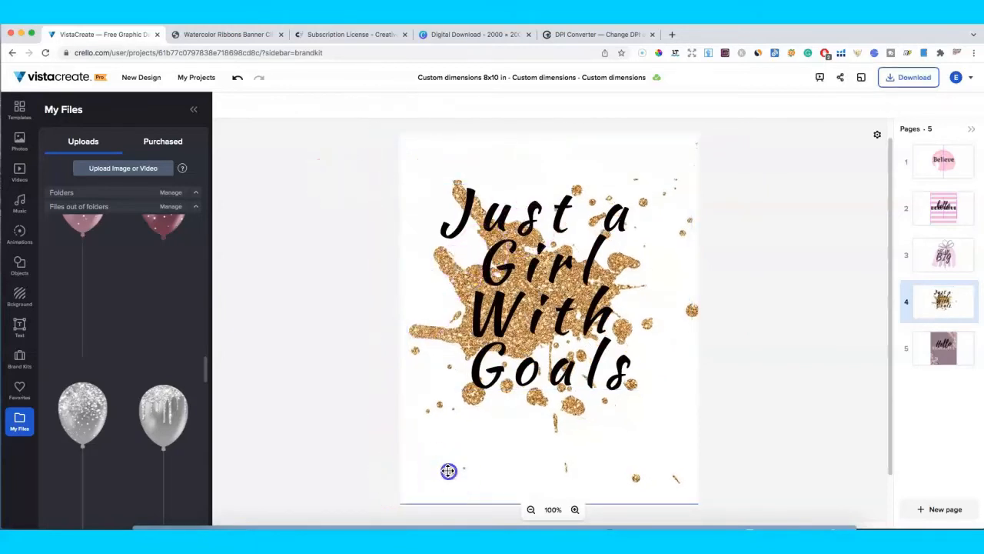
drag(463, 460, 466, 461)
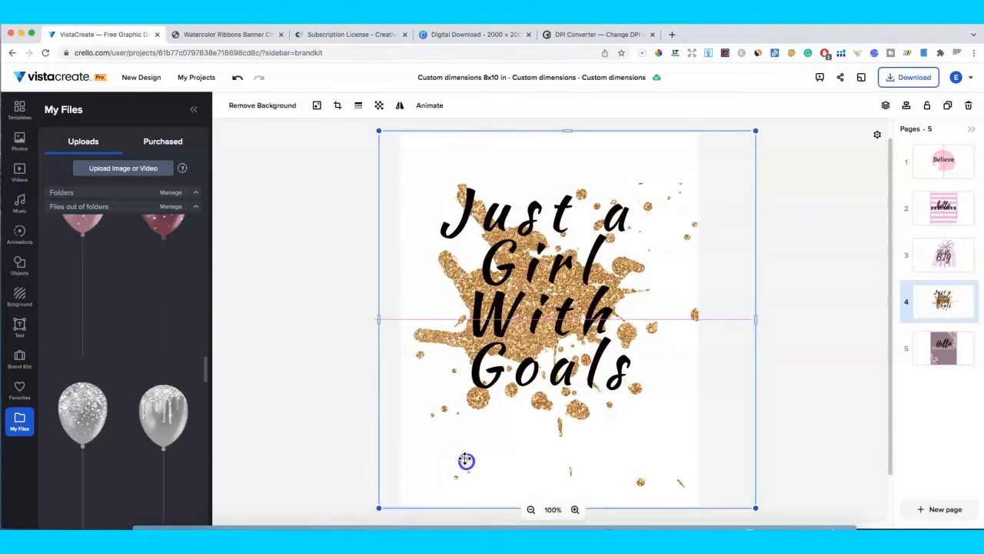
scroll(259, 292, down, 1)
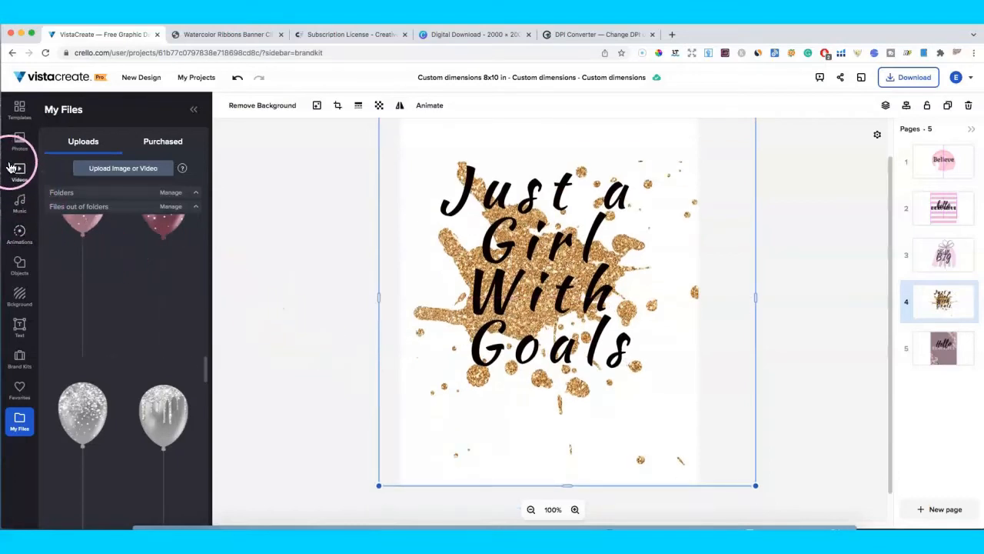
Replace the gold splatter on page 4 with the yellow star shape, enlarged to most of the page's width and centred over the text.
click(19, 140)
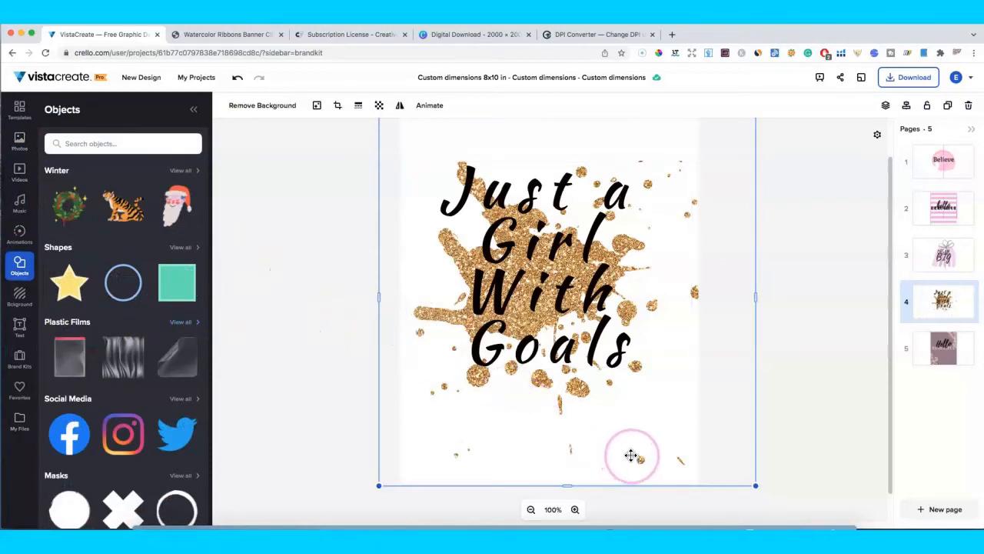
key(Delete)
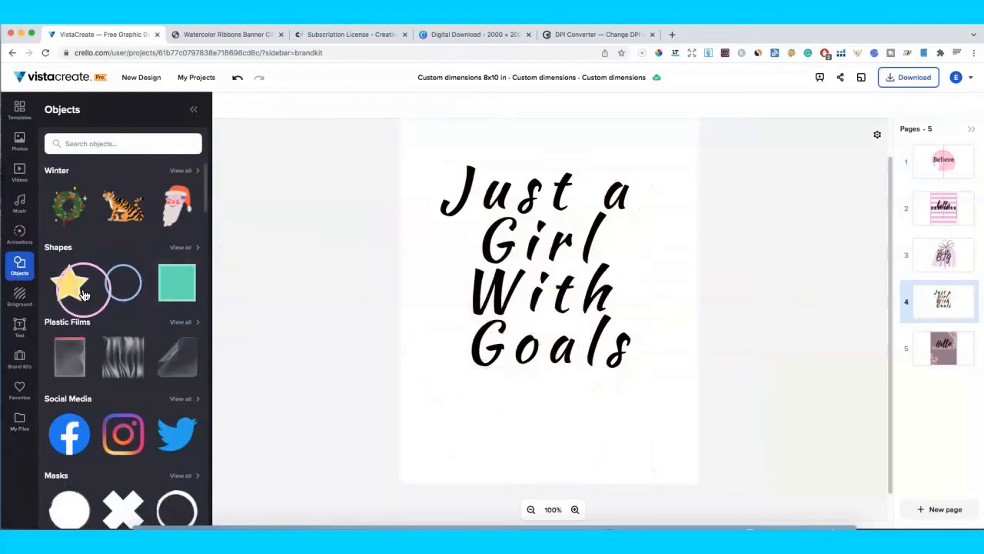
click(61, 288)
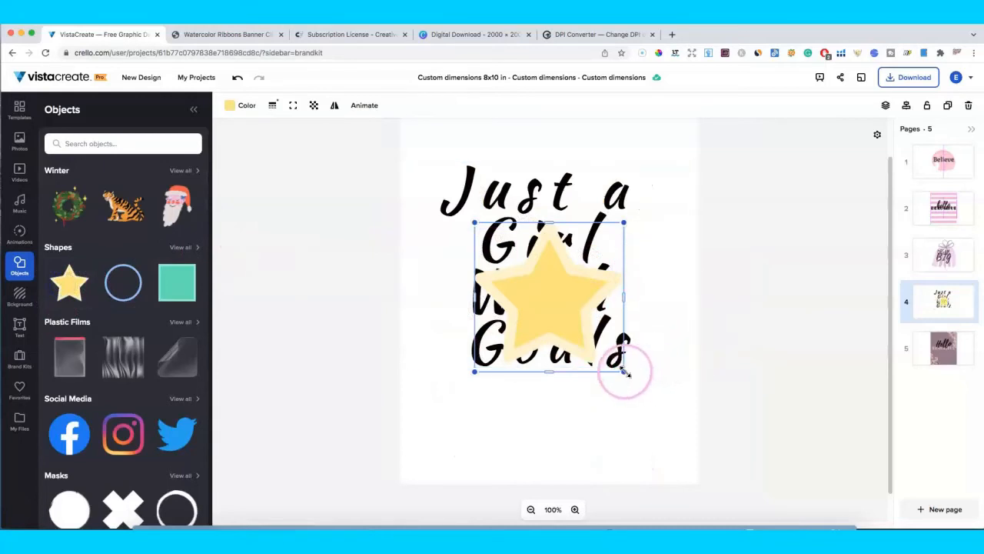
drag(624, 369, 764, 469)
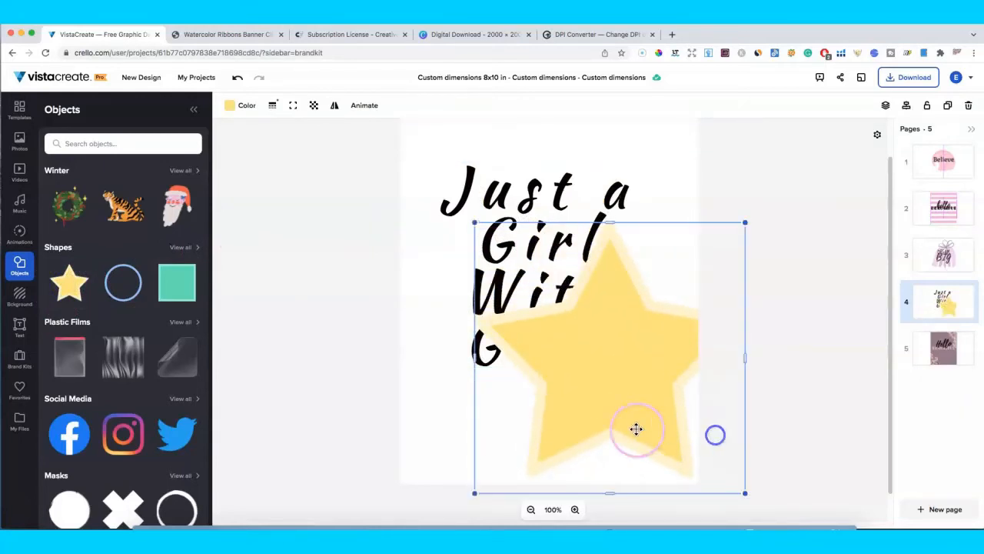
drag(635, 429, 574, 363)
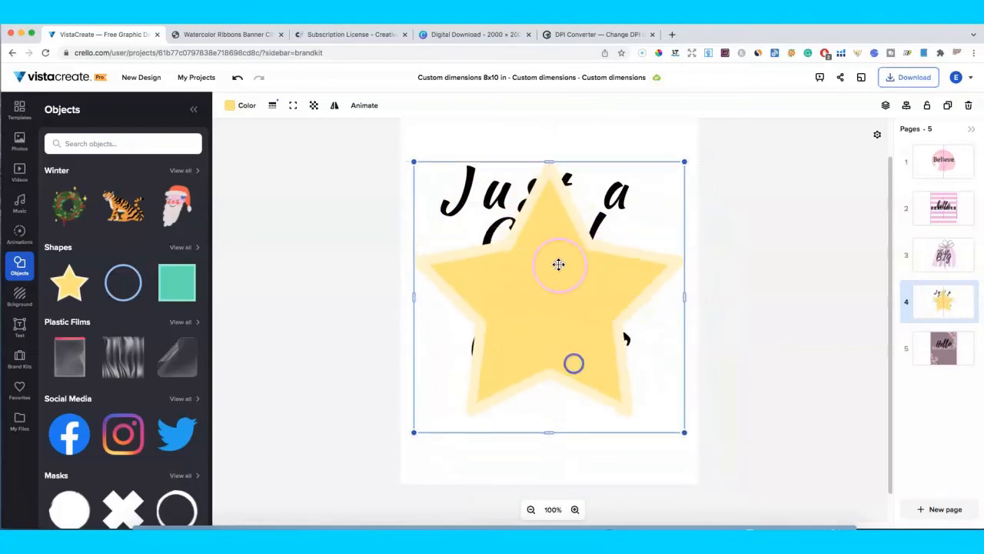
Fill the star with the pink #F1AFE1 from the Brand Kit 1 palette.
click(239, 105)
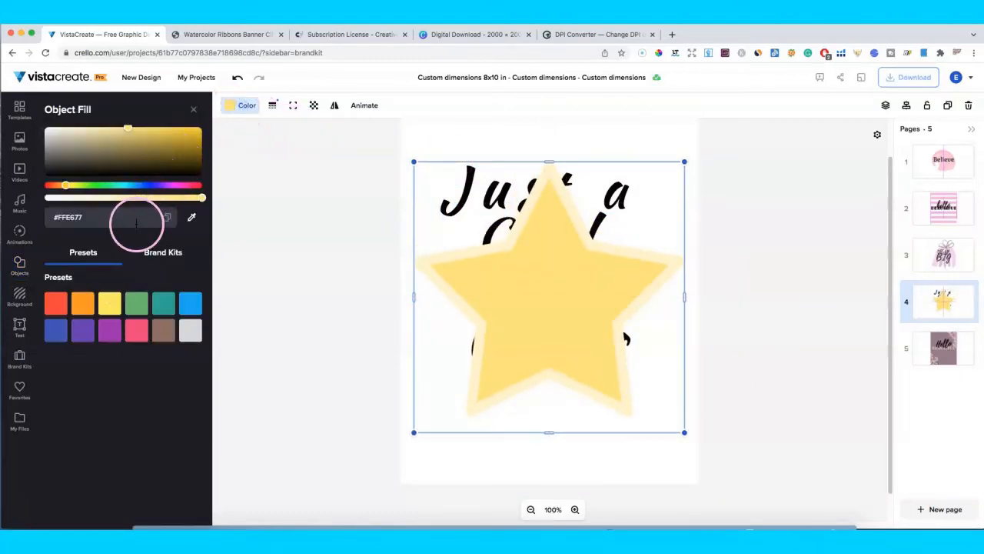
click(163, 254)
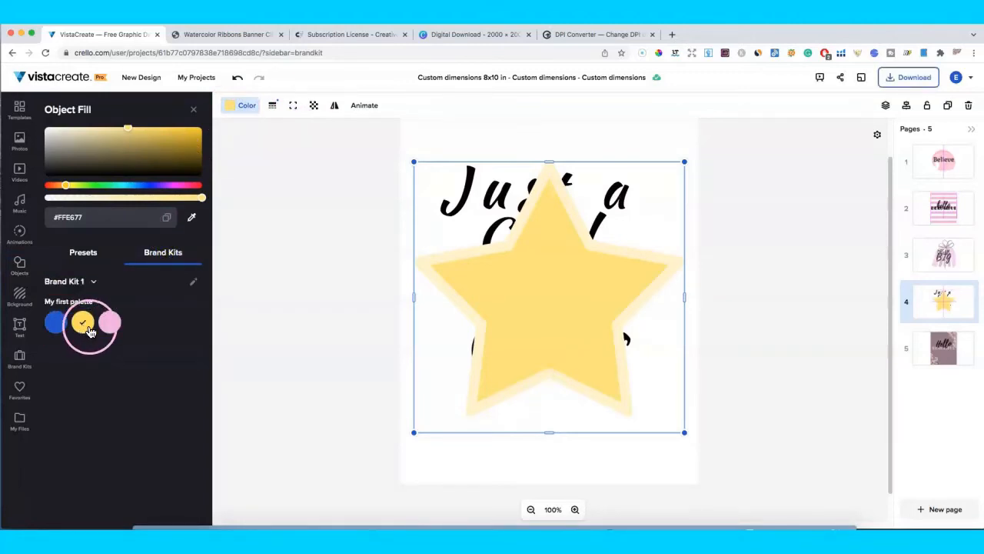
click(110, 323)
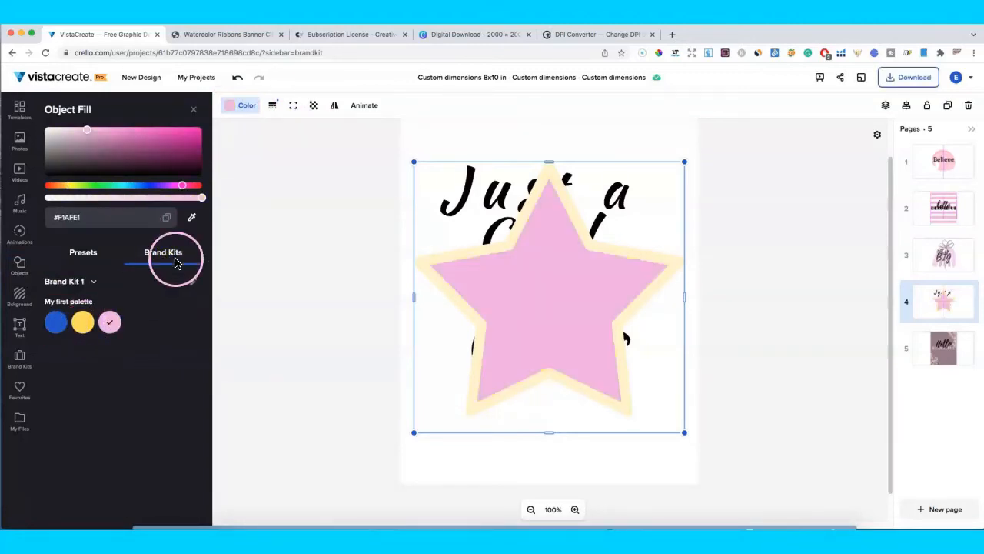
Try the dark border colour #34332E on the star, and remove the border.
click(272, 106)
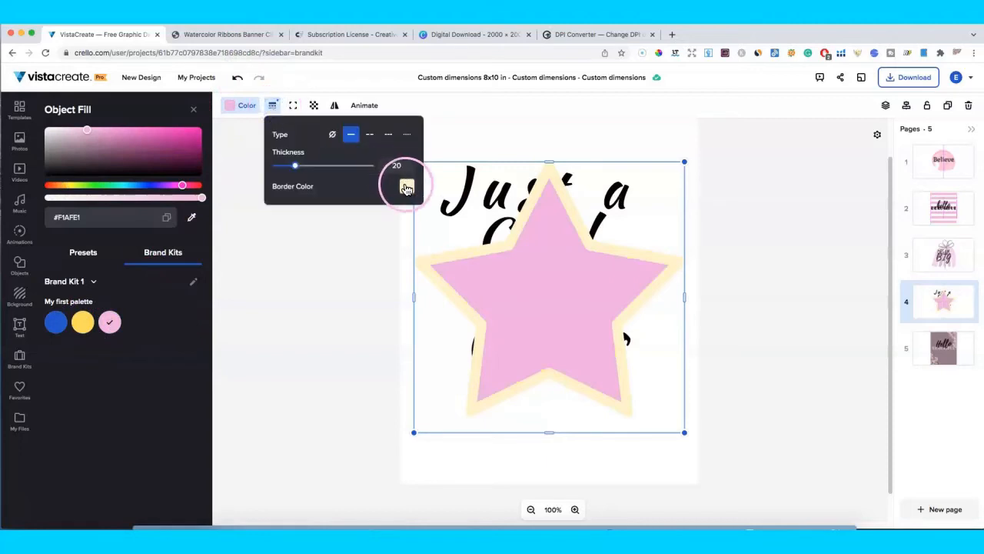
click(407, 187)
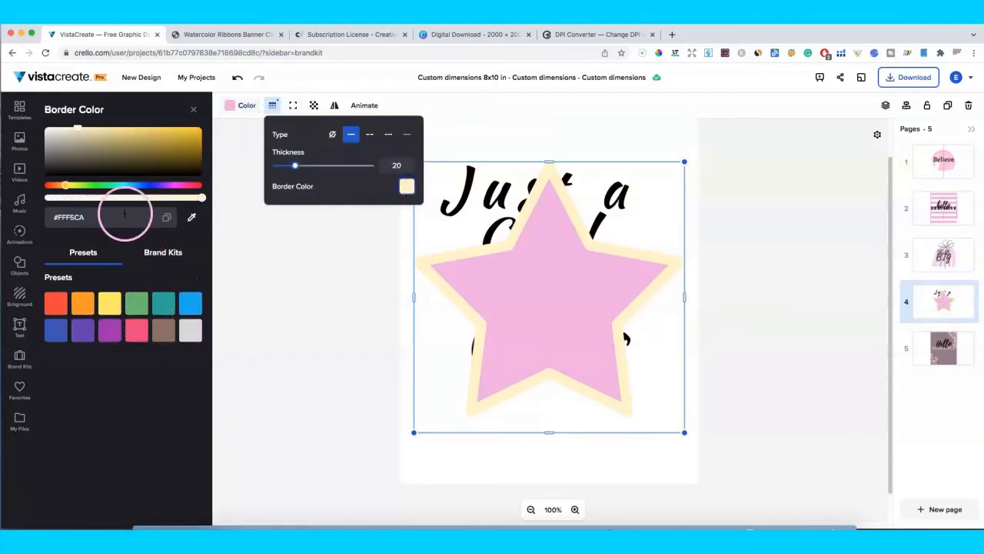
click(49, 134)
click(58, 163)
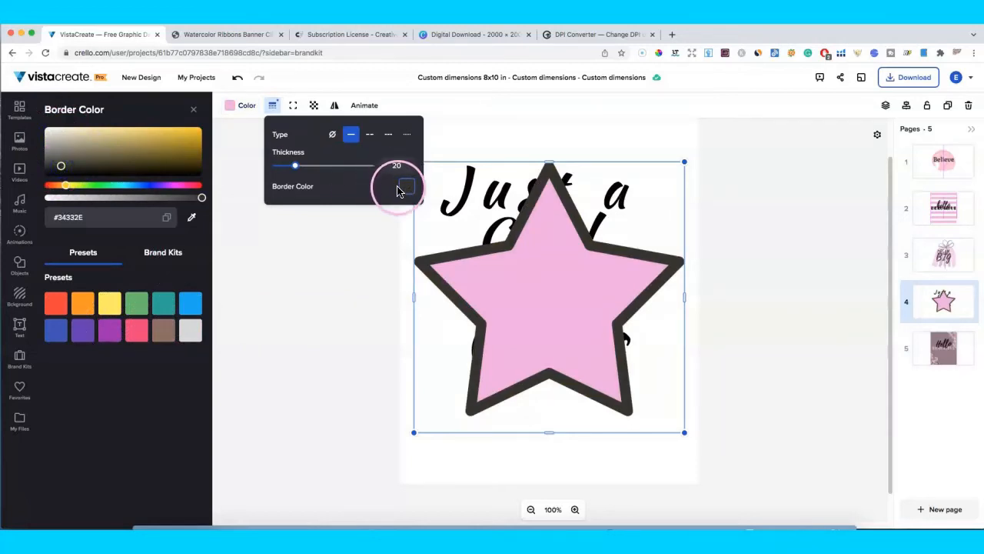
click(332, 133)
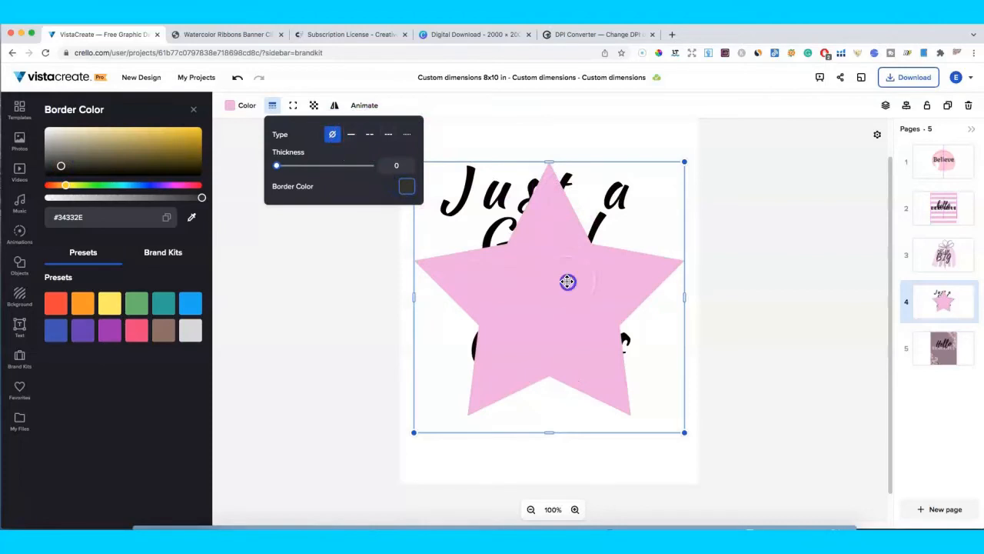
Move the pink star backward behind the "Just a Girl With Goals" text.
click(568, 282)
click(886, 105)
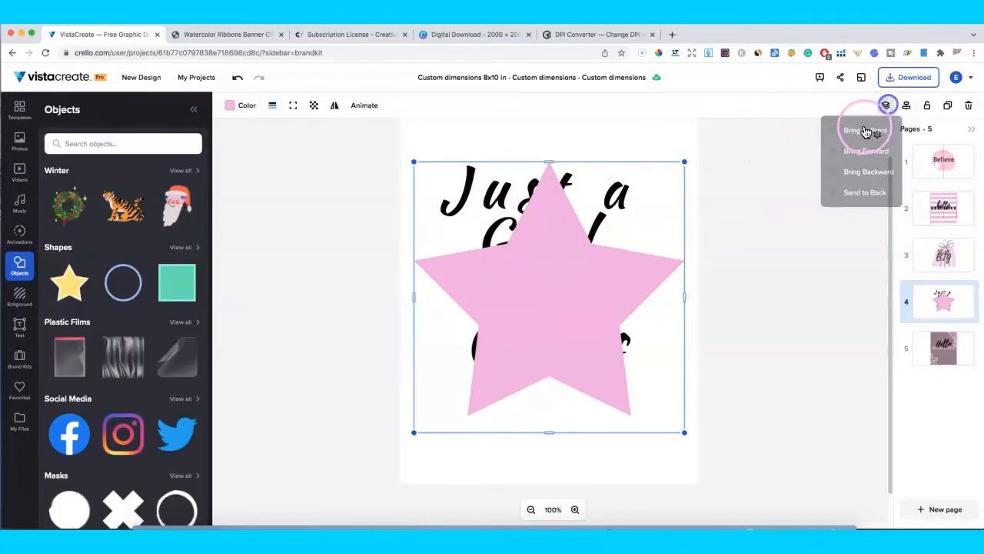
click(855, 172)
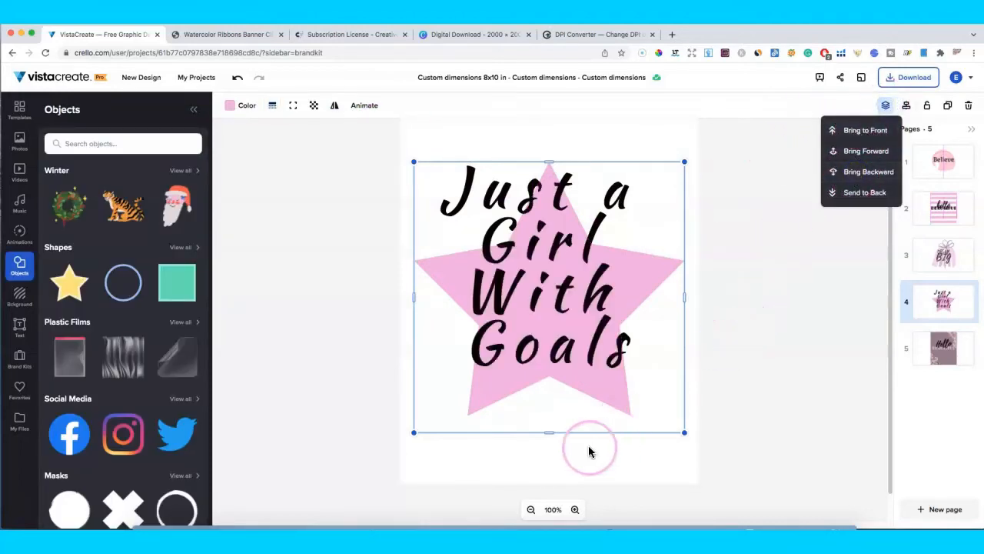
click(560, 388)
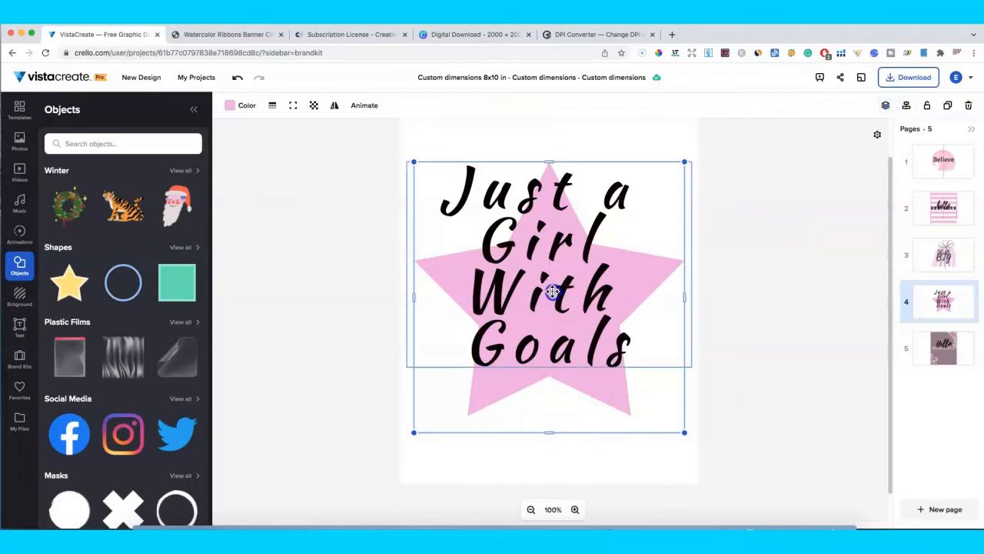
Keep the "Just a Girl With Goals" text centre-aligned and move it down over the middle of the star.
click(553, 291)
click(476, 106)
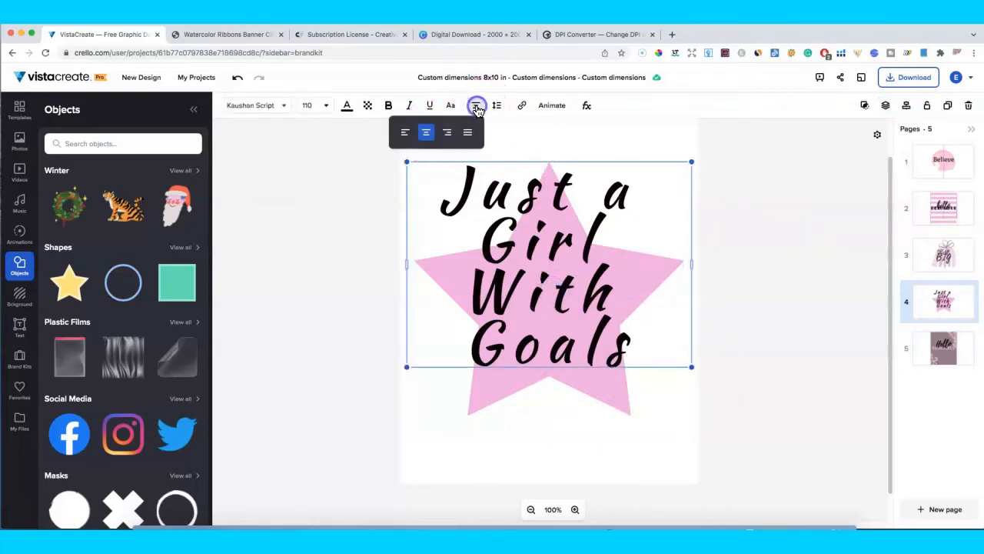
click(405, 133)
click(422, 133)
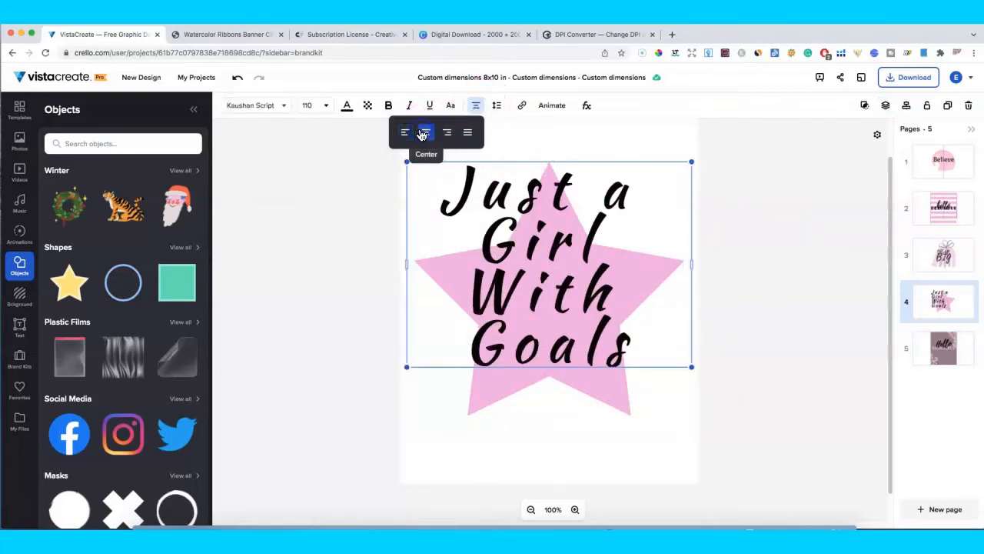
click(496, 130)
mouse_move(580, 296)
mouse_down()
mouse_move(578, 308)
mouse_move(580, 296)
mouse_up()
Enlarge the pink star to nearly the full page width, centre it horizontally, and nudge the text up to fit over it.
click(551, 181)
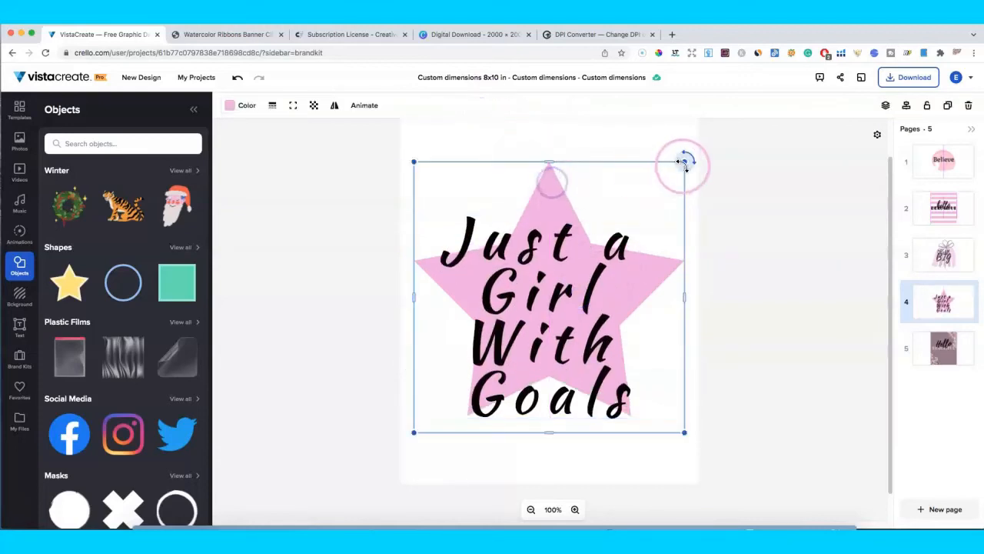
drag(685, 162, 699, 148)
drag(632, 175, 623, 191)
drag(567, 292, 565, 299)
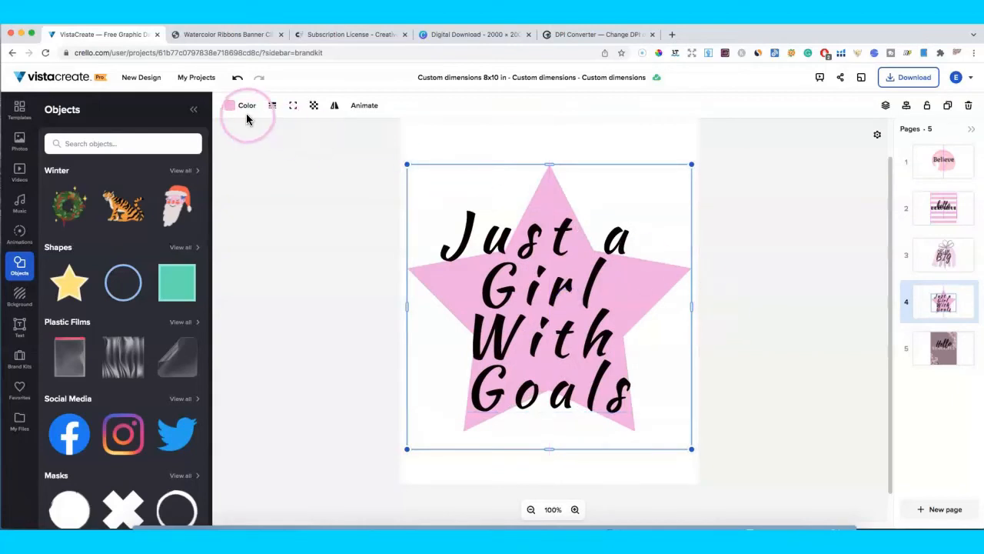
Try the Gabriela and Kameron fonts on the "Just a Girl With Goals" text, and set its font to Kalam.
click(566, 288)
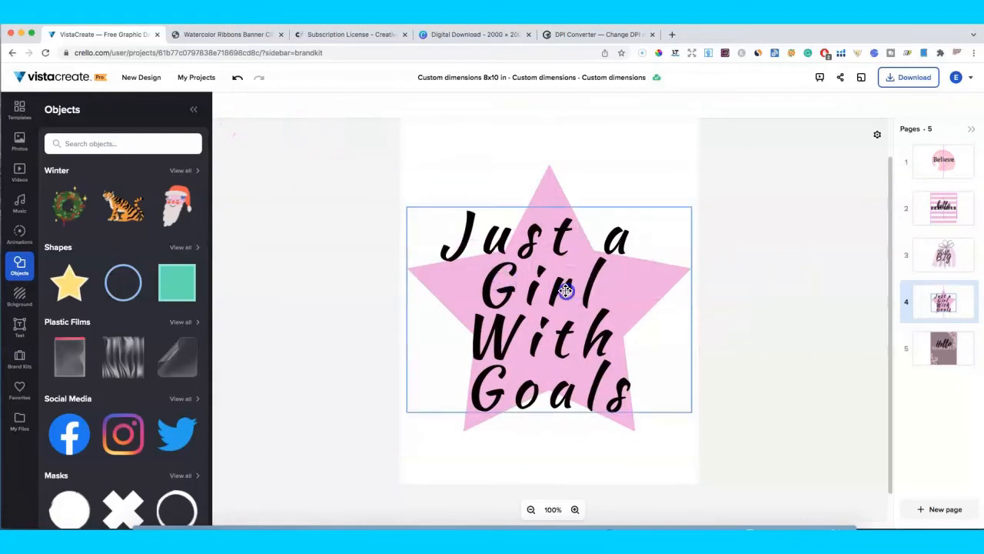
double_click(567, 291)
click(286, 106)
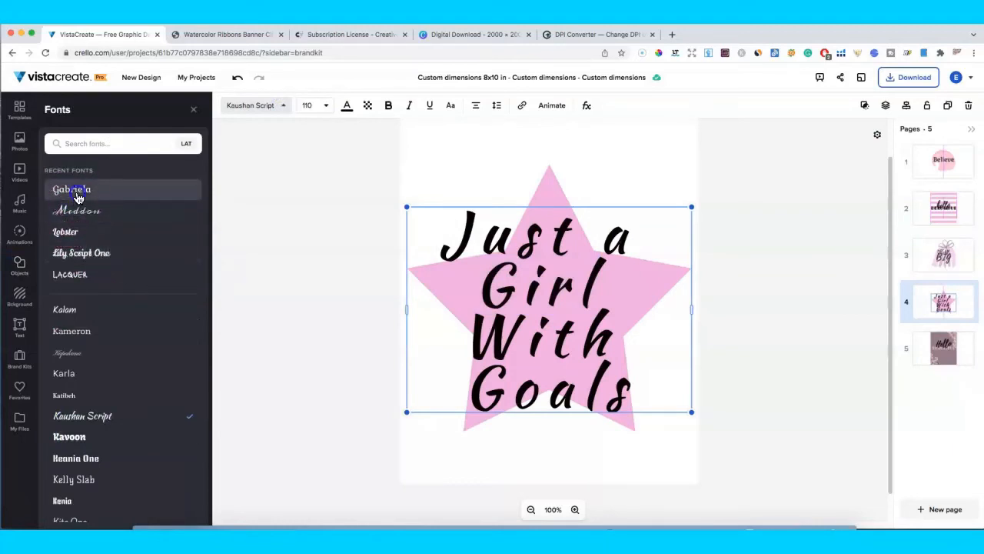
click(78, 199)
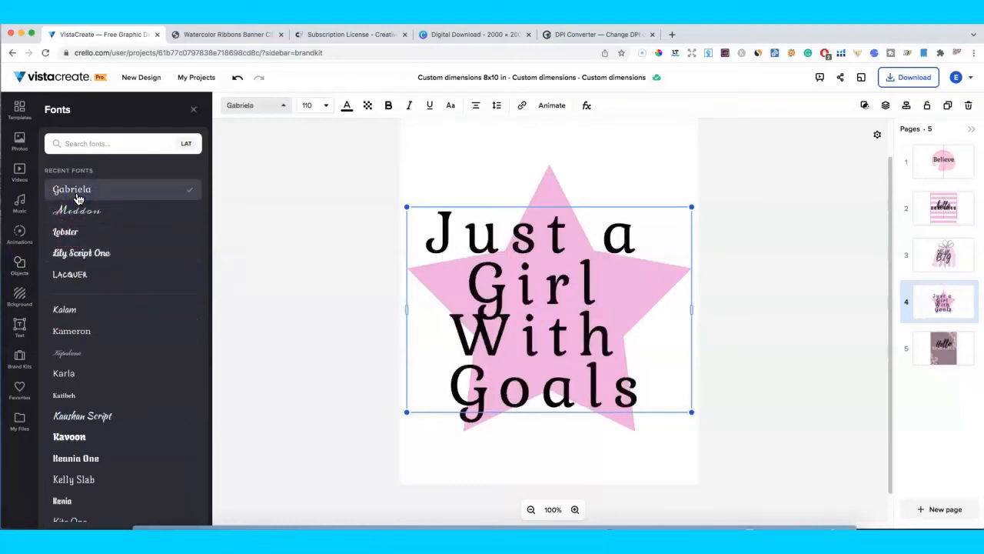
click(64, 340)
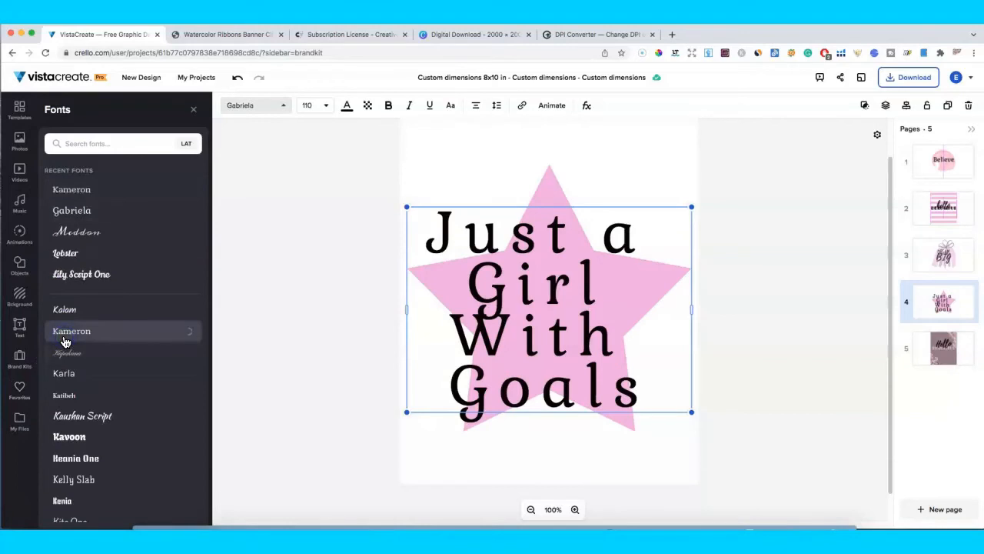
click(84, 310)
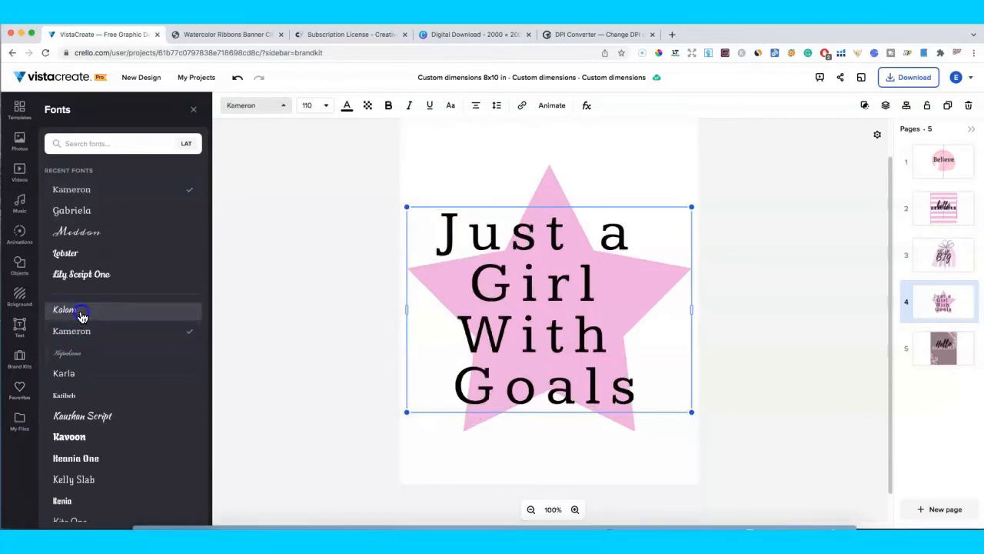
click(86, 314)
click(83, 330)
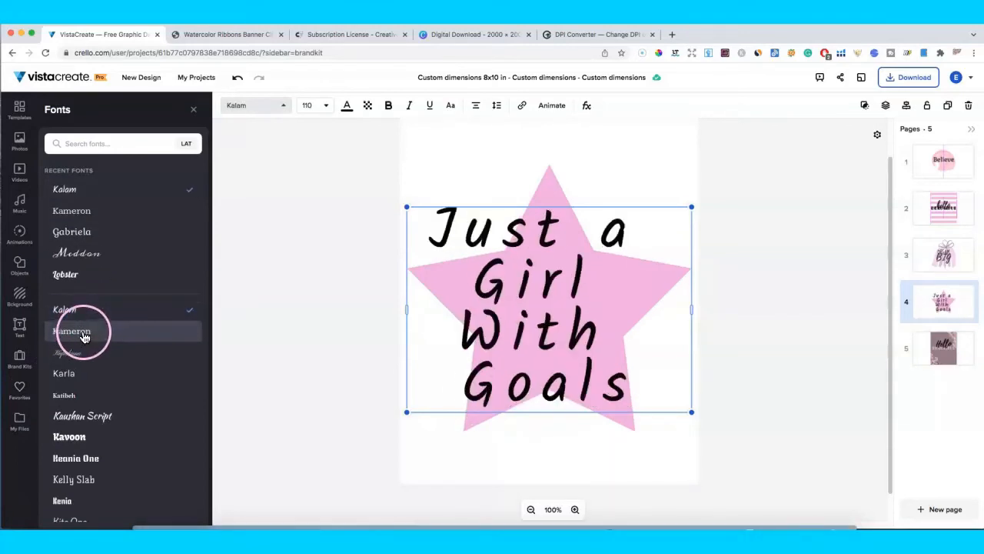
click(296, 330)
click(762, 334)
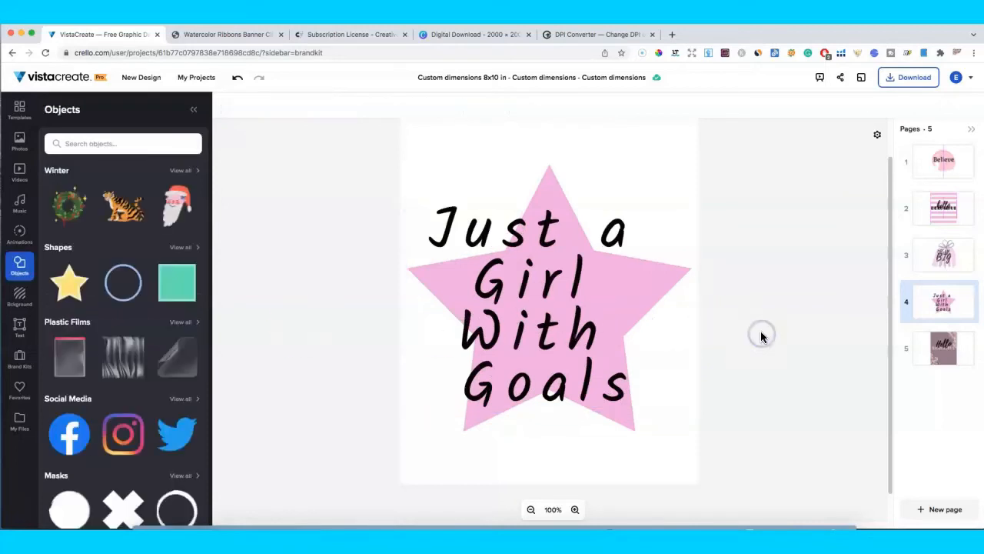
Move the pink star slightly down behind the text, keeping it centred horizontally on the page.
click(581, 152)
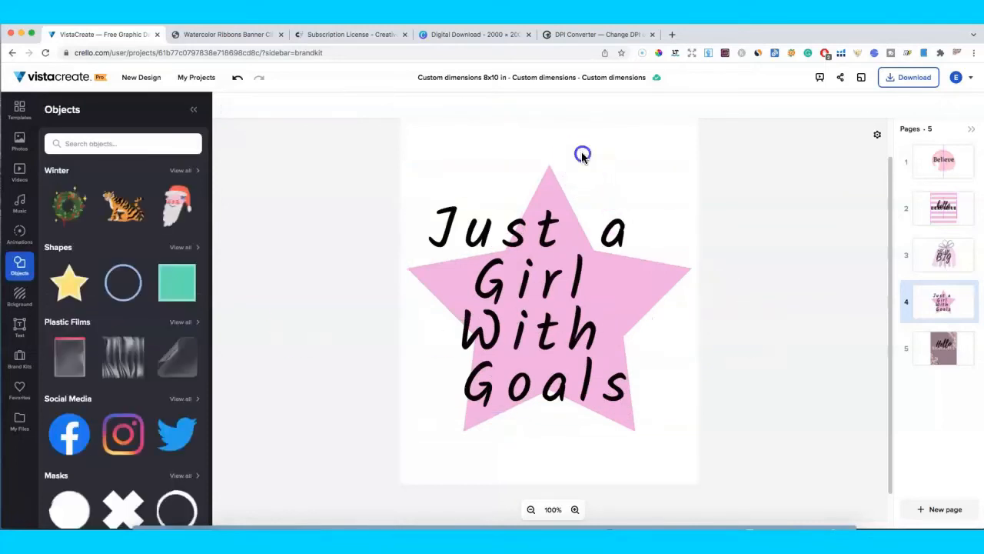
click(543, 198)
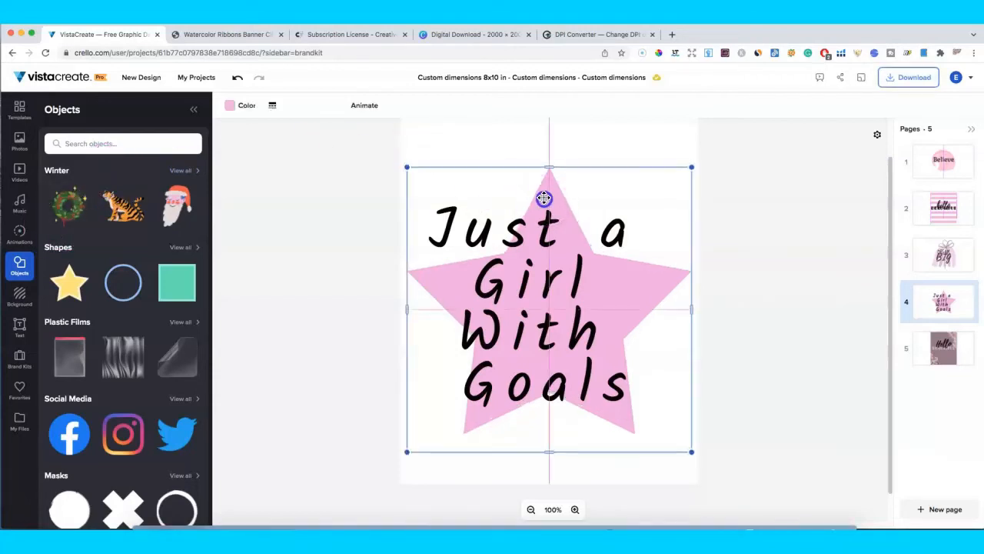
click(522, 153)
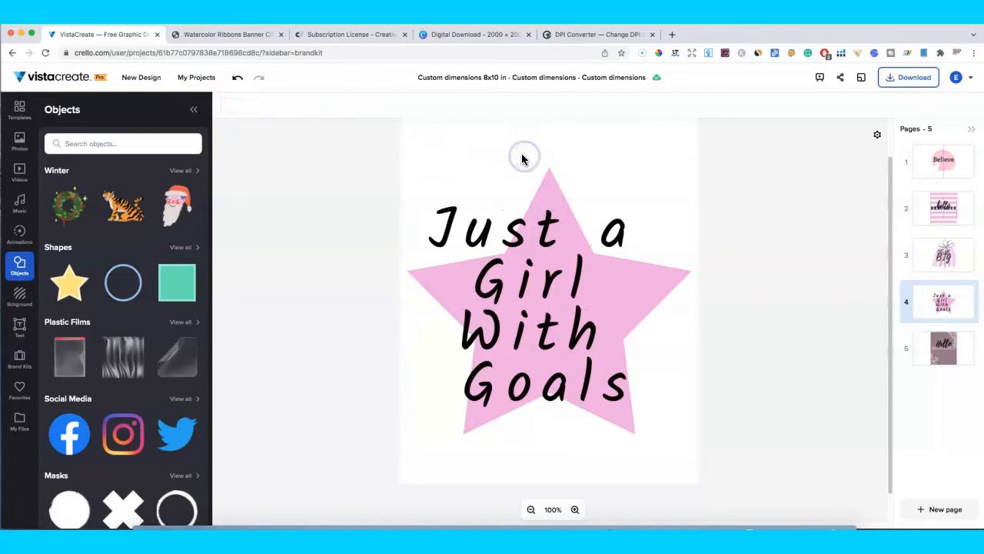
Set the page 4 background to the very light grey #F7F7F7.
click(22, 301)
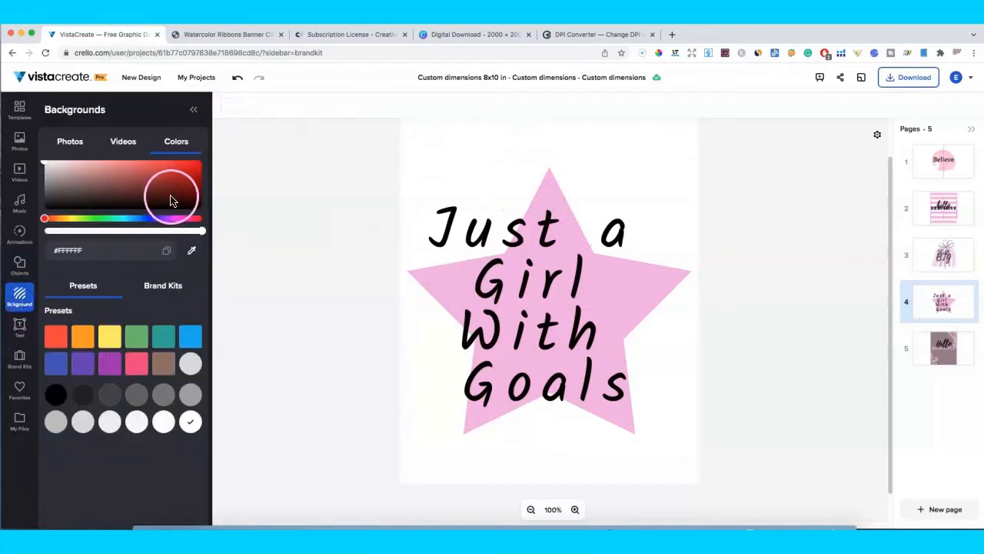
click(176, 218)
drag(126, 197, 47, 163)
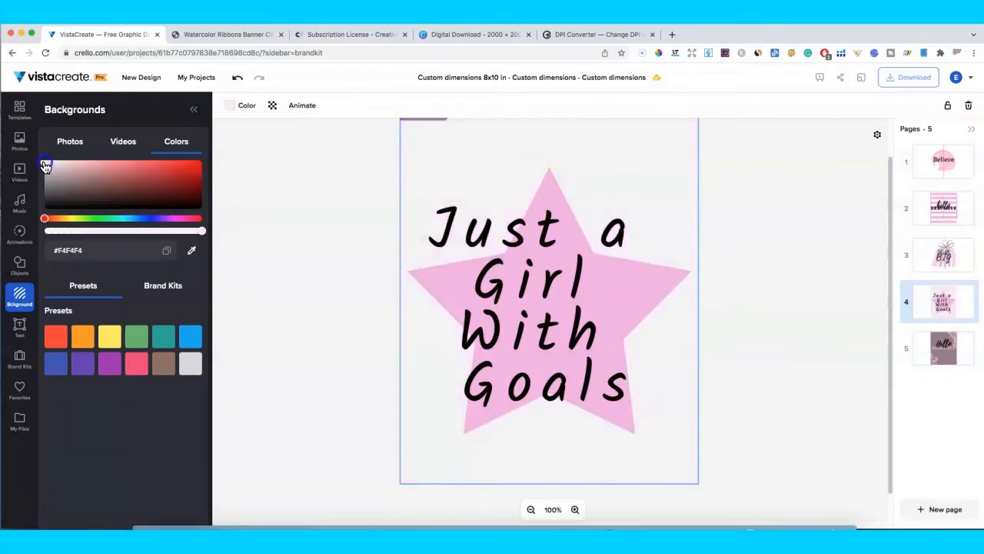
click(277, 200)
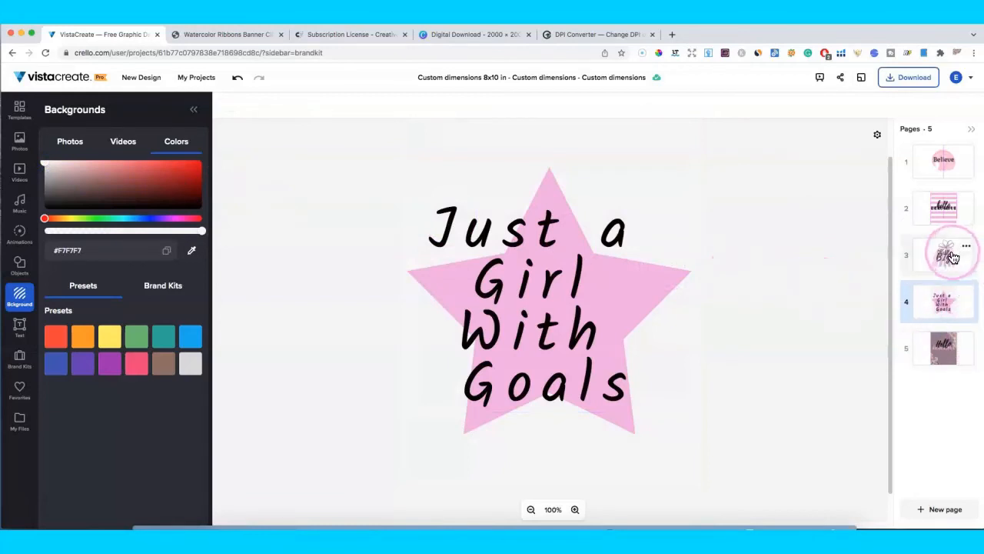
On page 5, move the upper balloon graphic towards the middle behind the "Hello BEAUTIFUL" text, ungroup it, and shift its selected pieces.
click(957, 335)
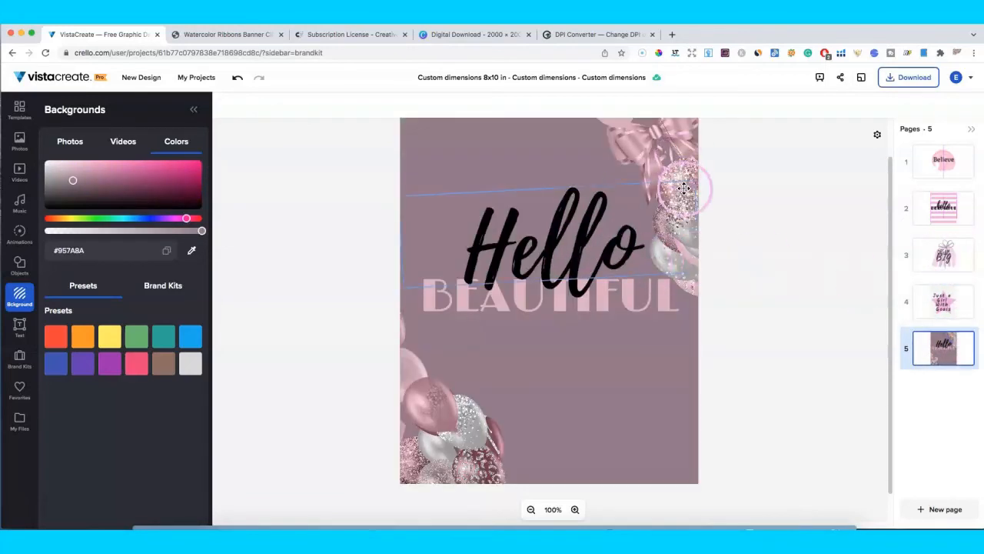
drag(685, 190, 527, 248)
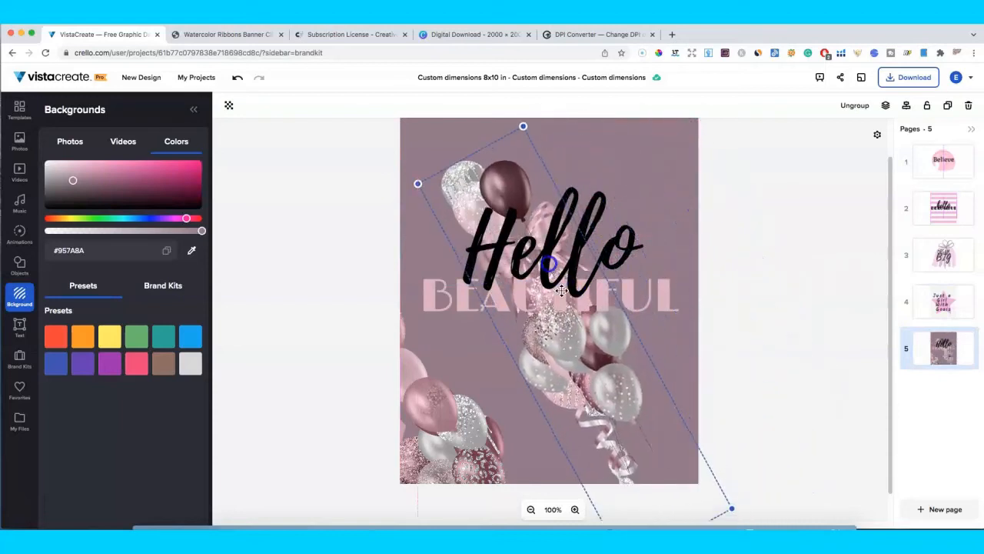
click(855, 106)
drag(605, 392, 645, 372)
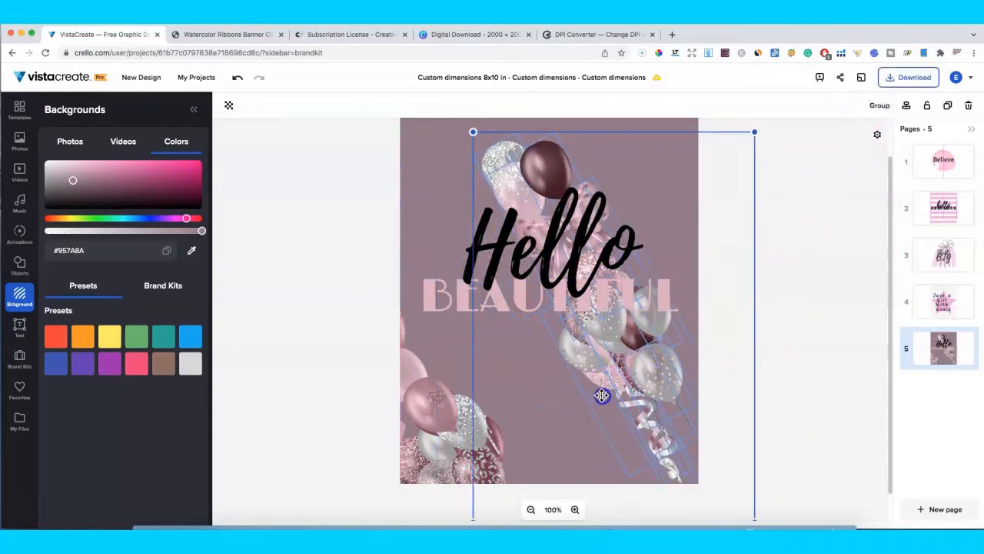
drag(602, 395, 577, 409)
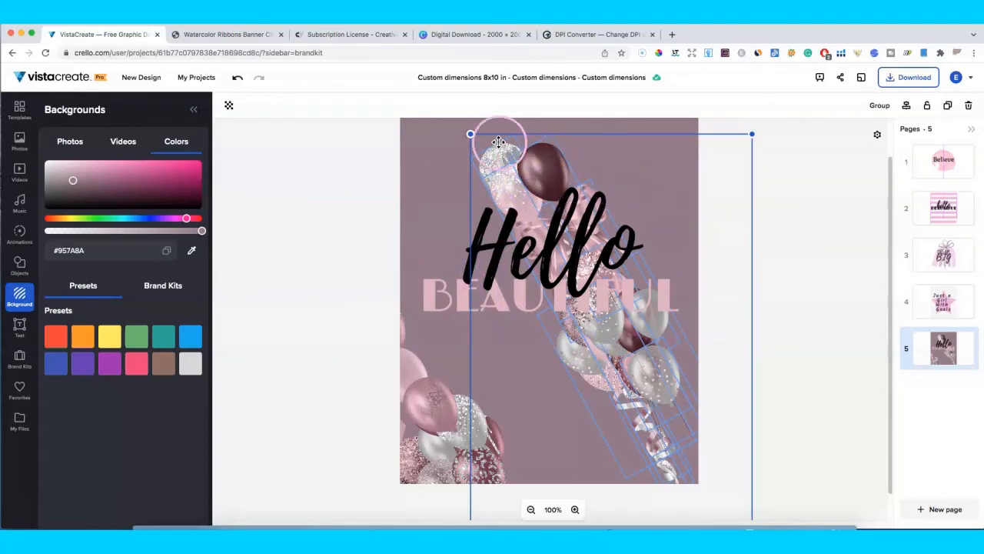
scroll(614, 354, down, 1)
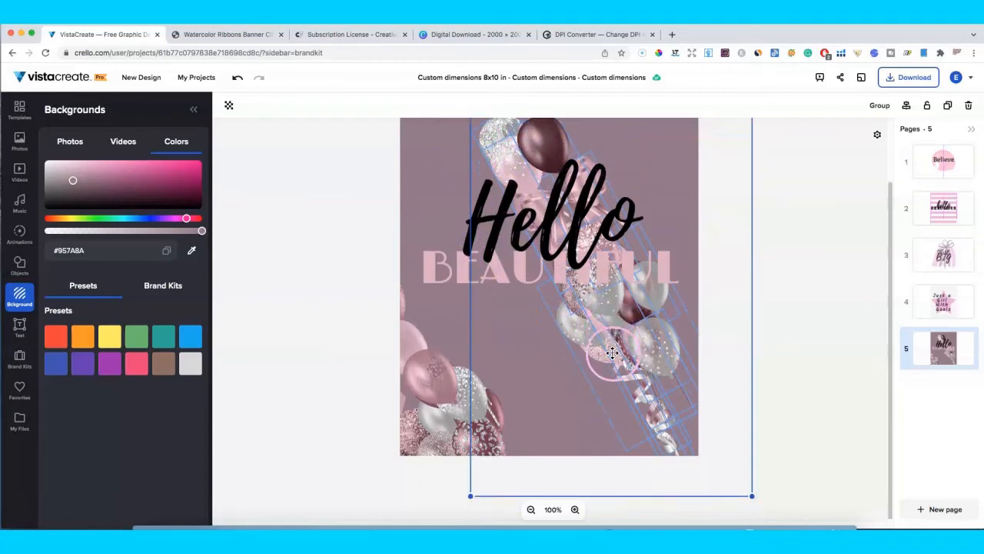
click(625, 406)
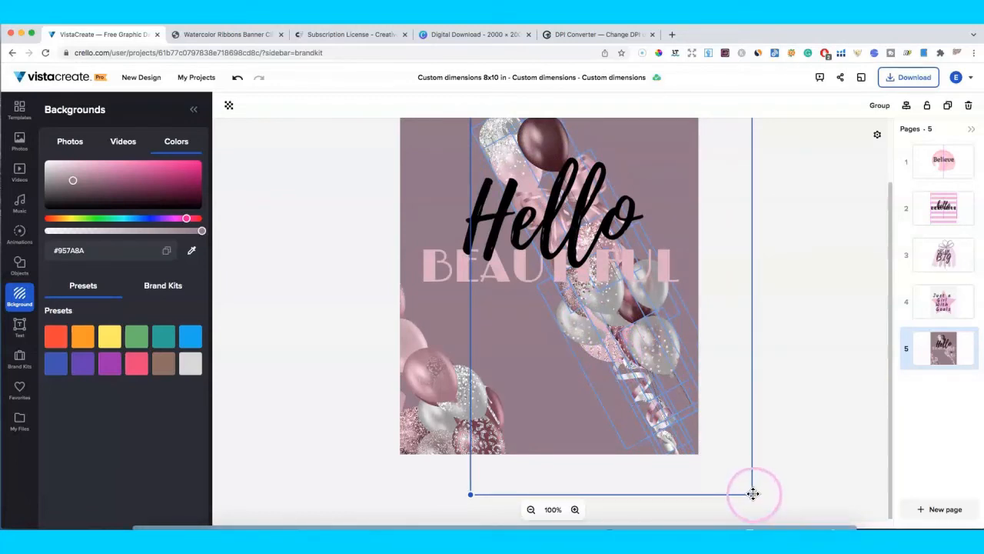
Go back to page 4, look at the three-frame wall mockup in Canva's "Digital Download" design, and return to VistaCreate.
click(942, 303)
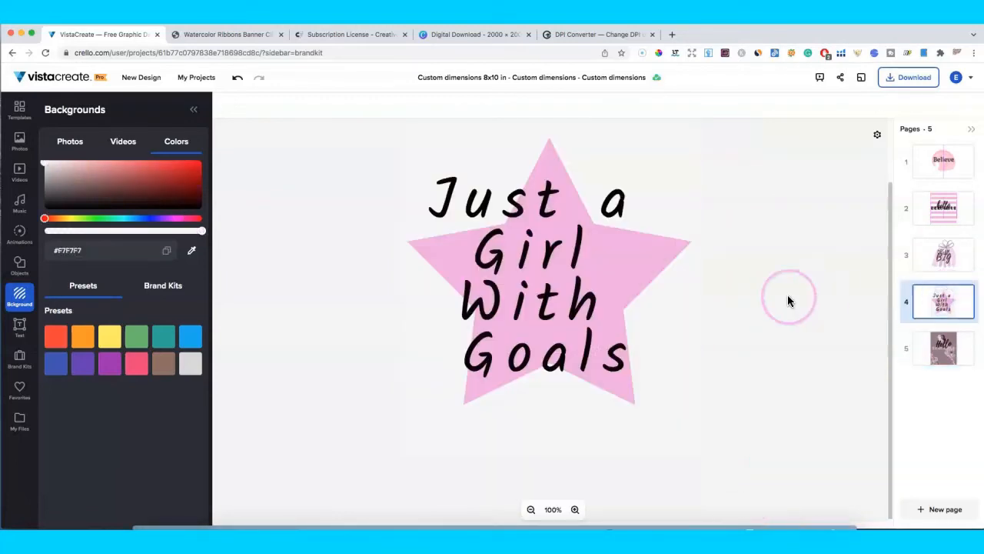
click(522, 204)
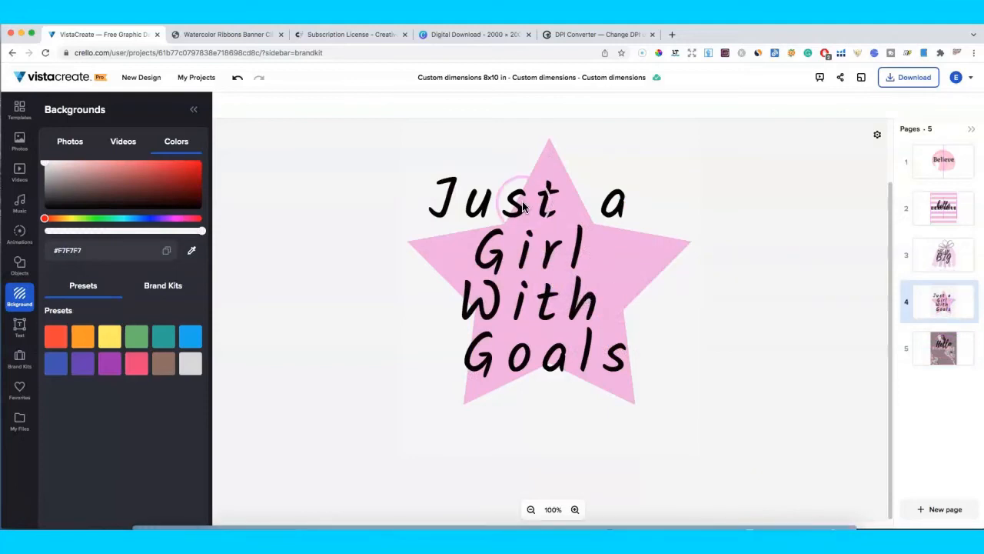
click(933, 348)
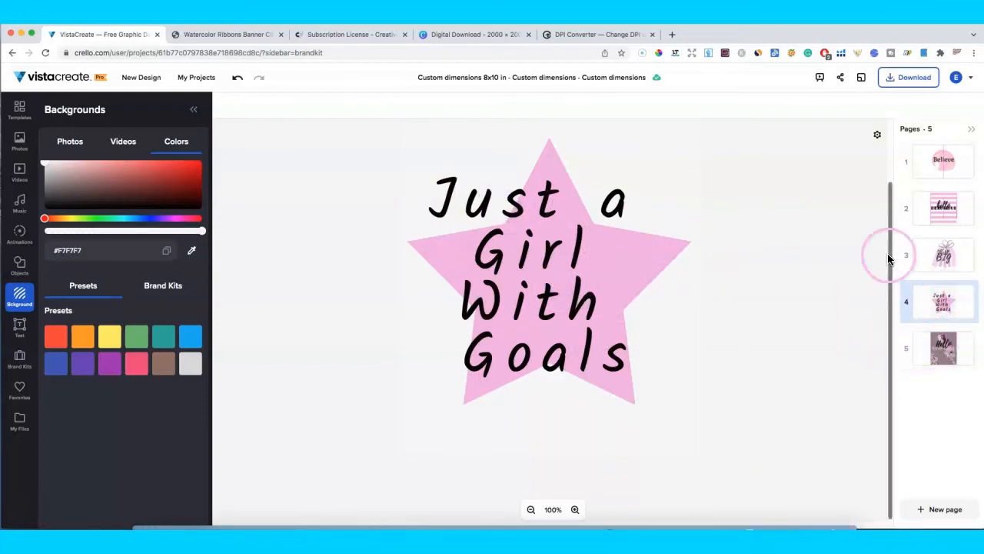
click(473, 36)
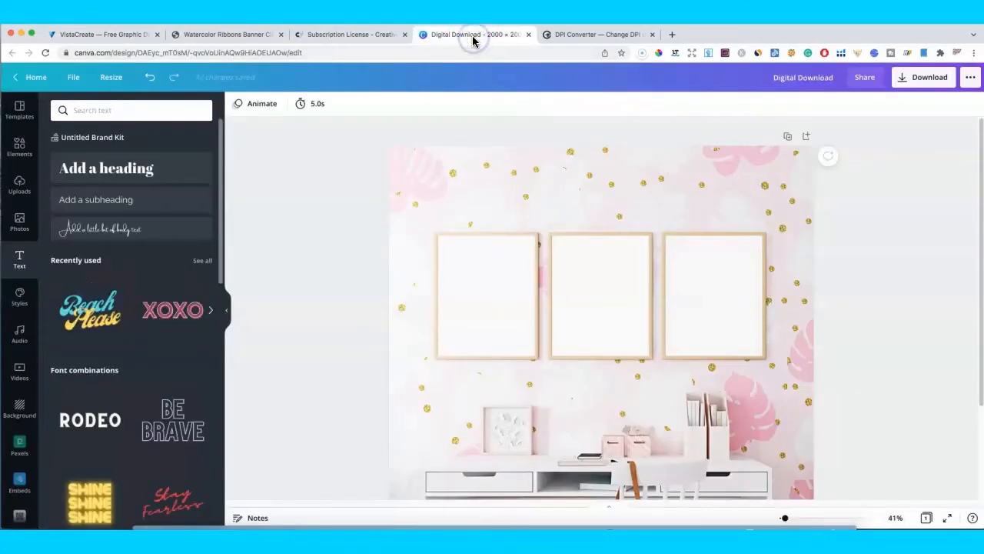
click(734, 257)
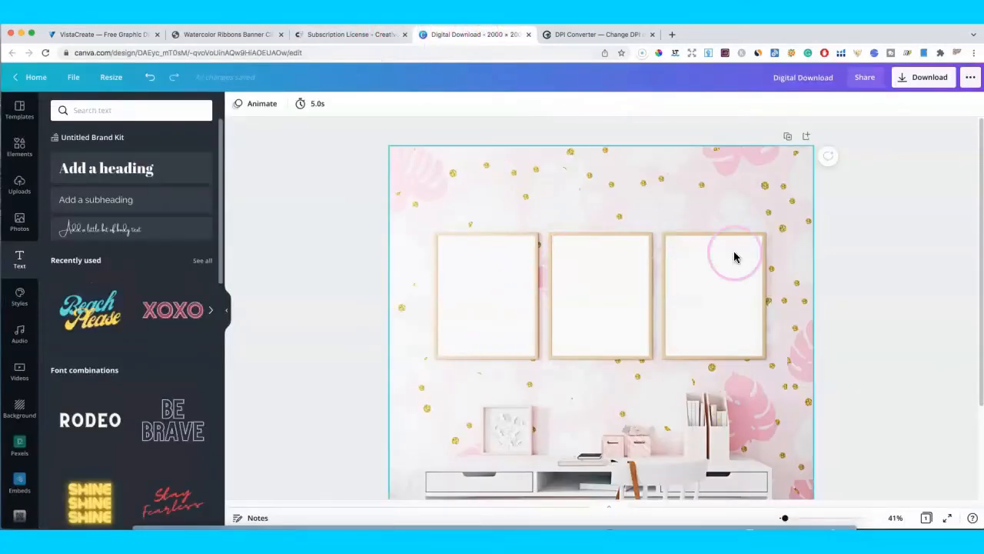
click(206, 34)
click(139, 34)
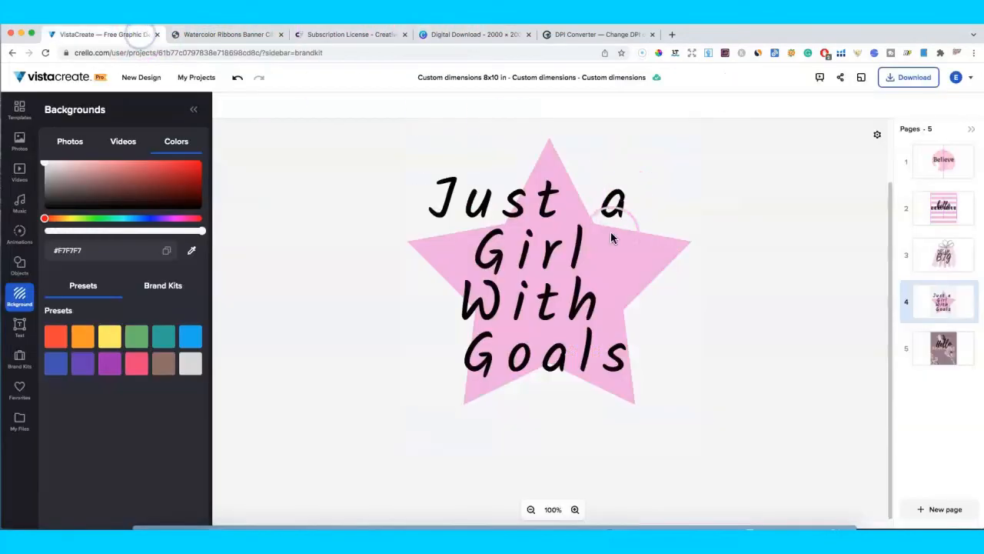
Open page 2, the striped "hello BEAUTIFUL" design, and turn on the print bleed display.
click(937, 212)
click(966, 200)
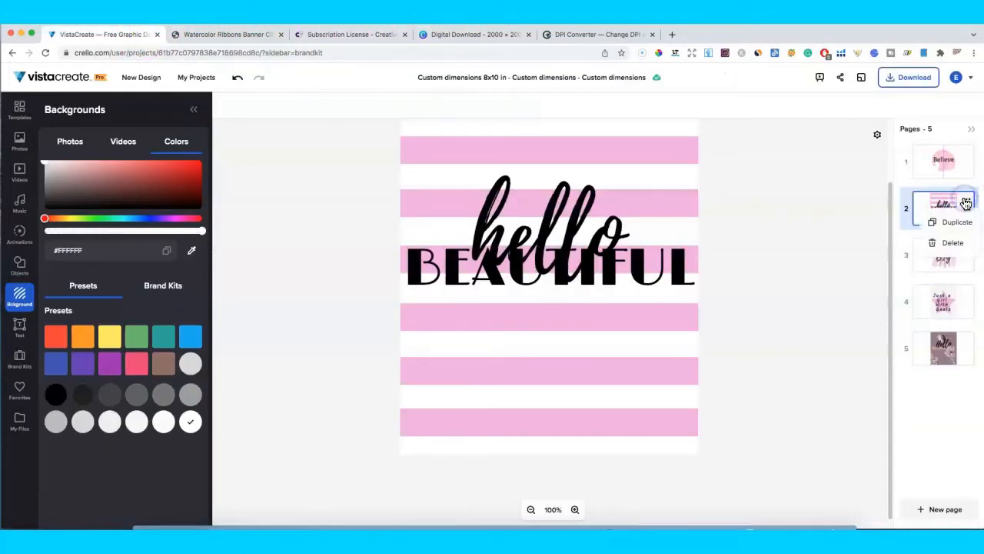
click(914, 203)
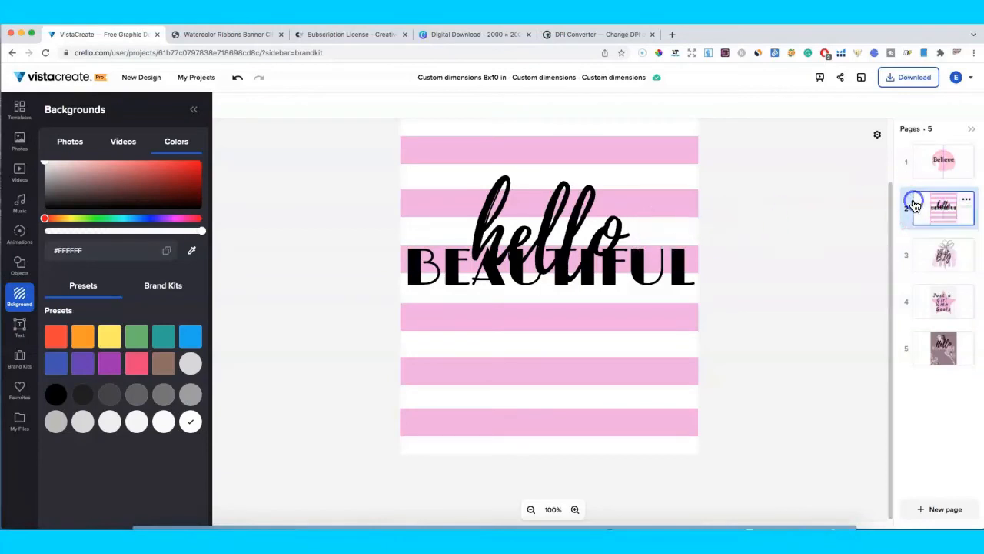
click(877, 136)
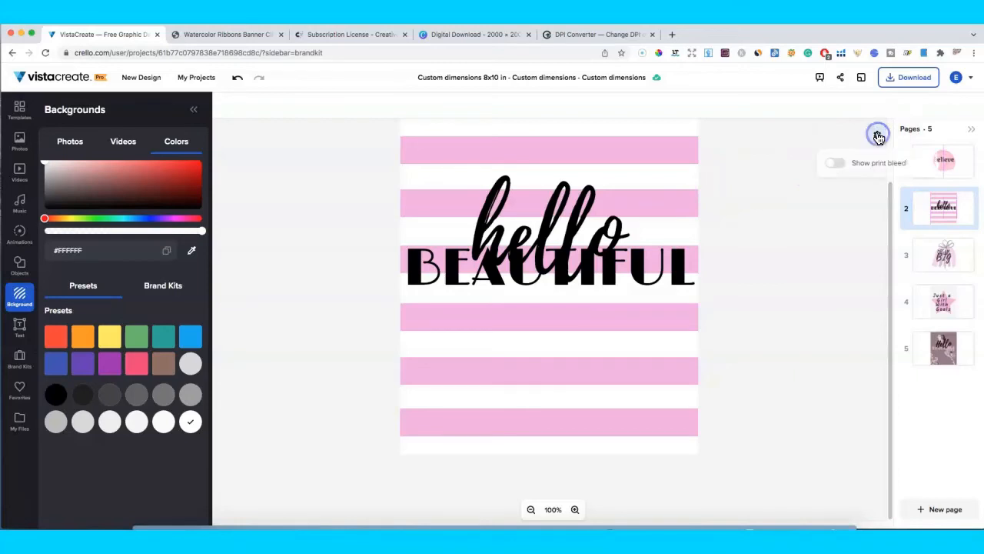
click(838, 163)
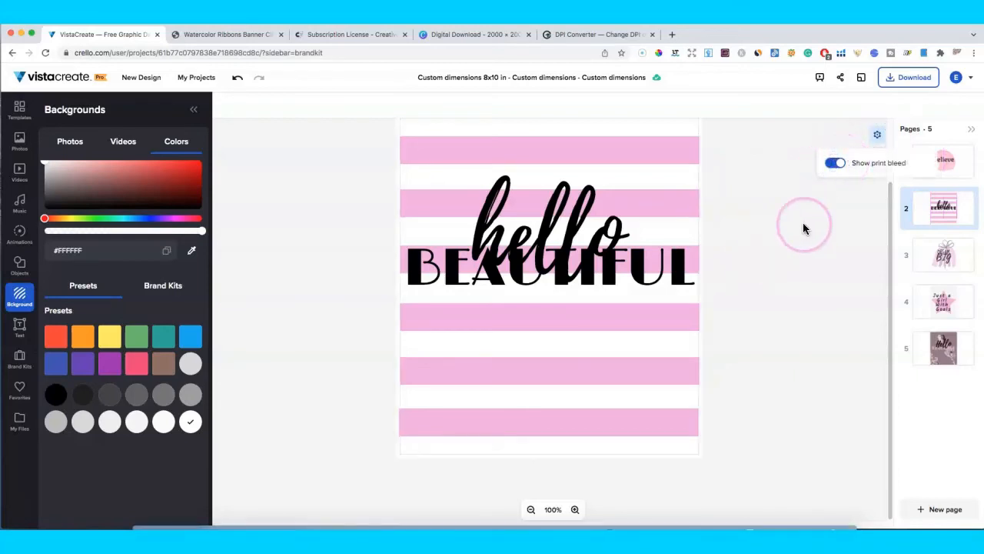
click(833, 163)
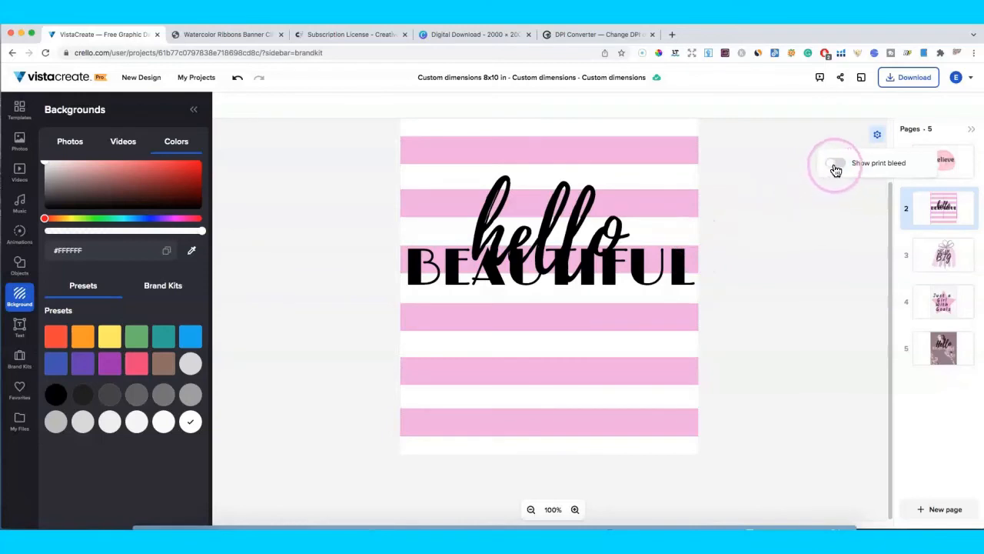
click(835, 168)
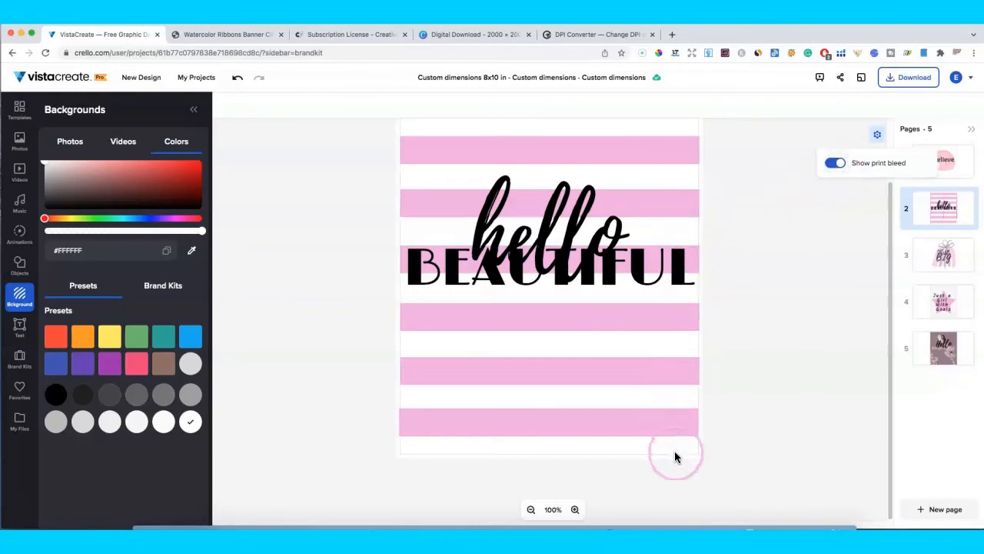
Compare the striped page with the print bleed hidden and shown, and leave the bleed display off.
click(832, 168)
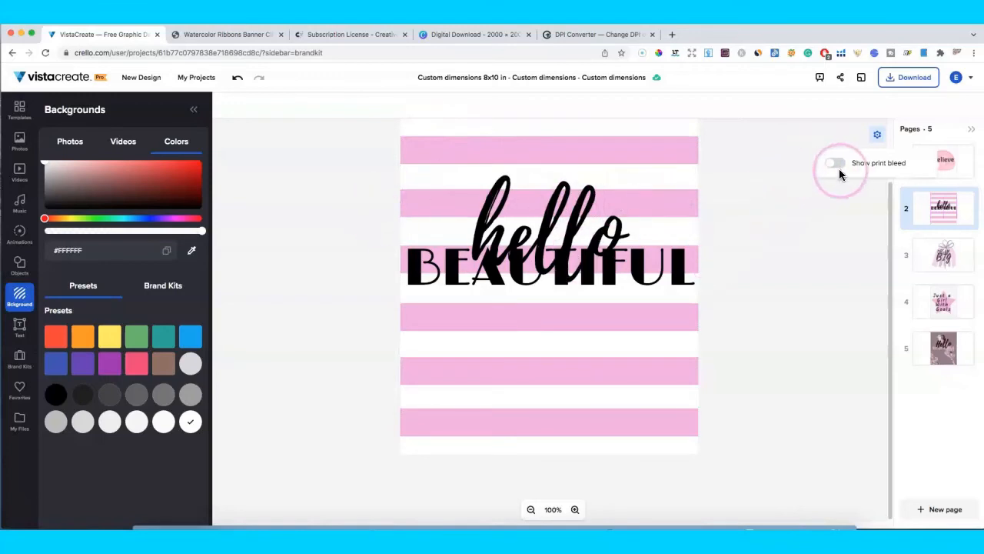
click(844, 167)
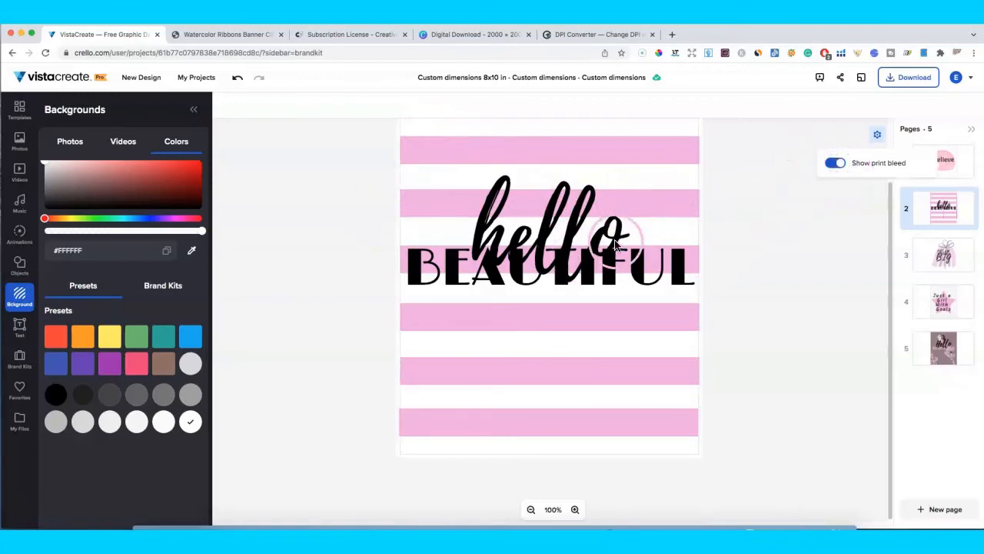
click(844, 273)
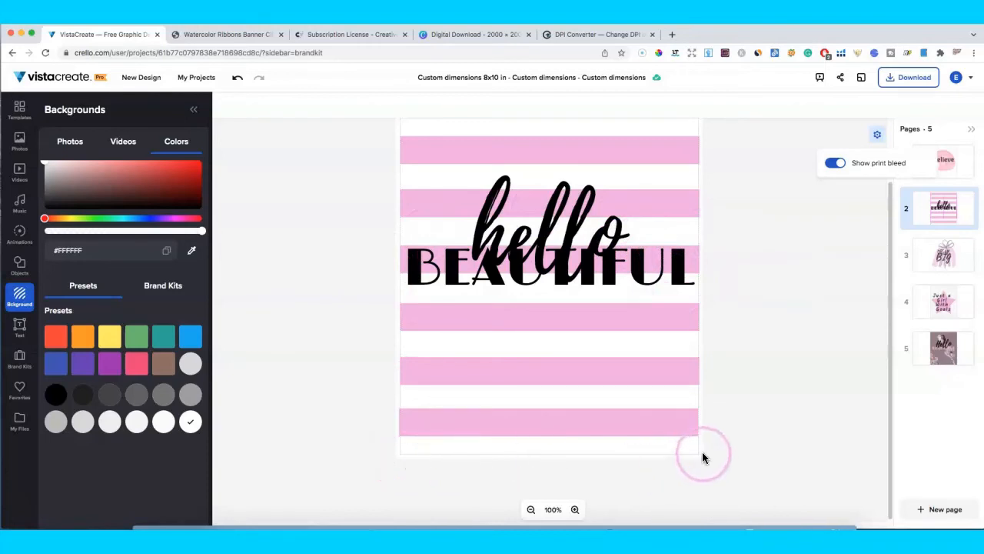
click(884, 178)
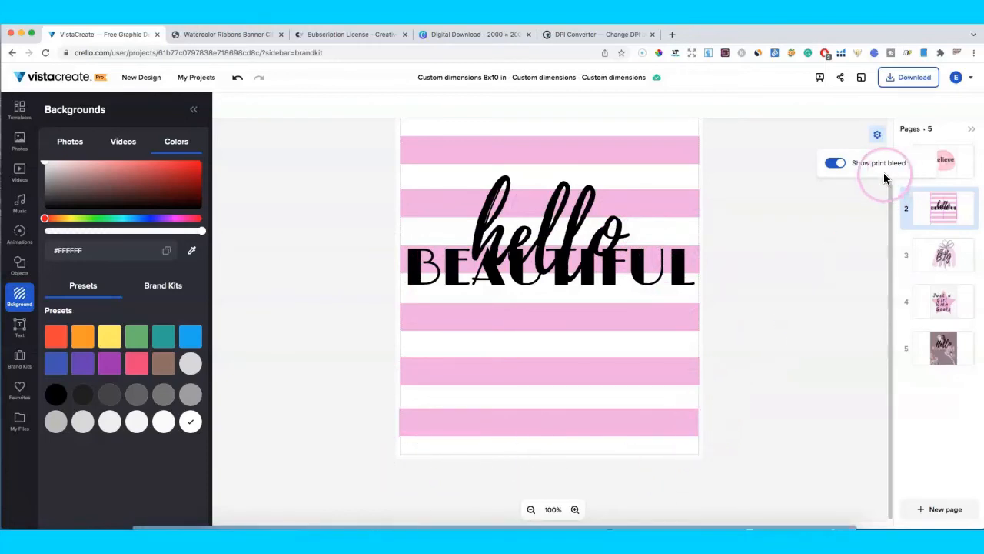
click(833, 166)
click(838, 186)
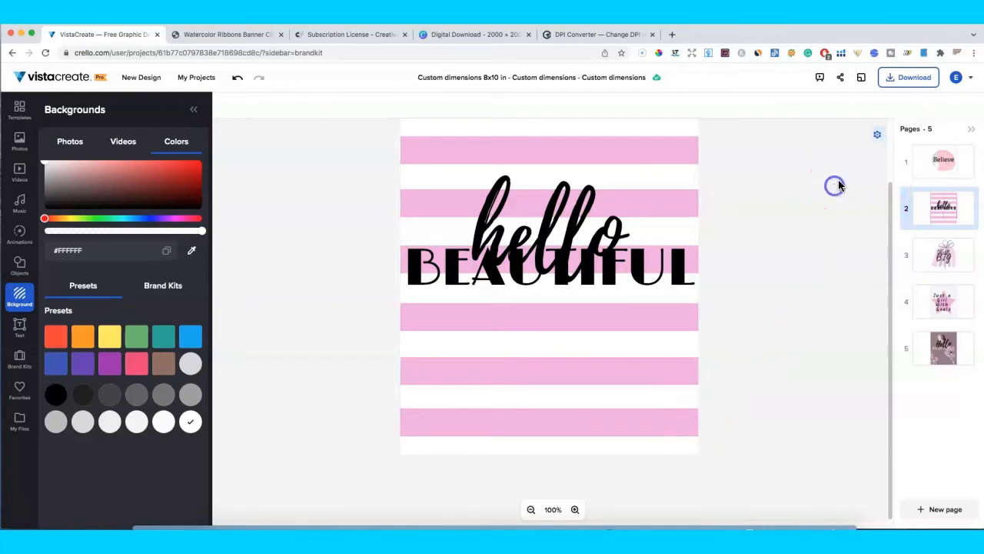
Download only the striped "hello BEAUTIFUL" page as a JPG, using page range 2-2.
click(891, 84)
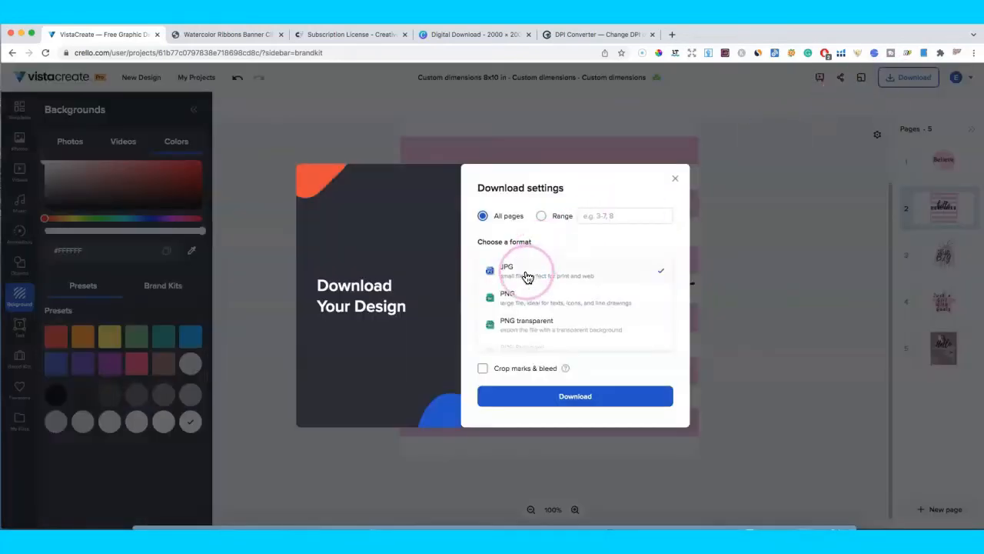
click(676, 178)
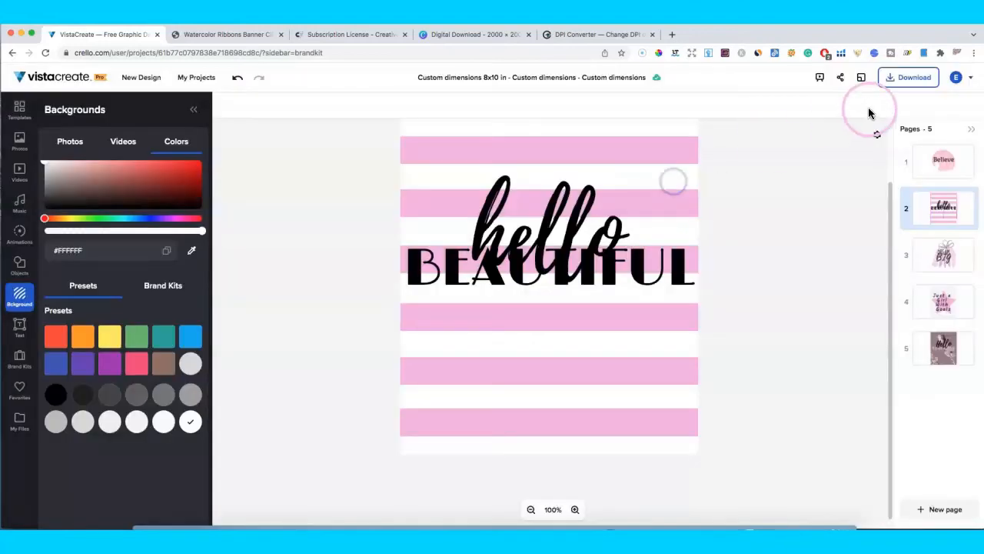
click(900, 85)
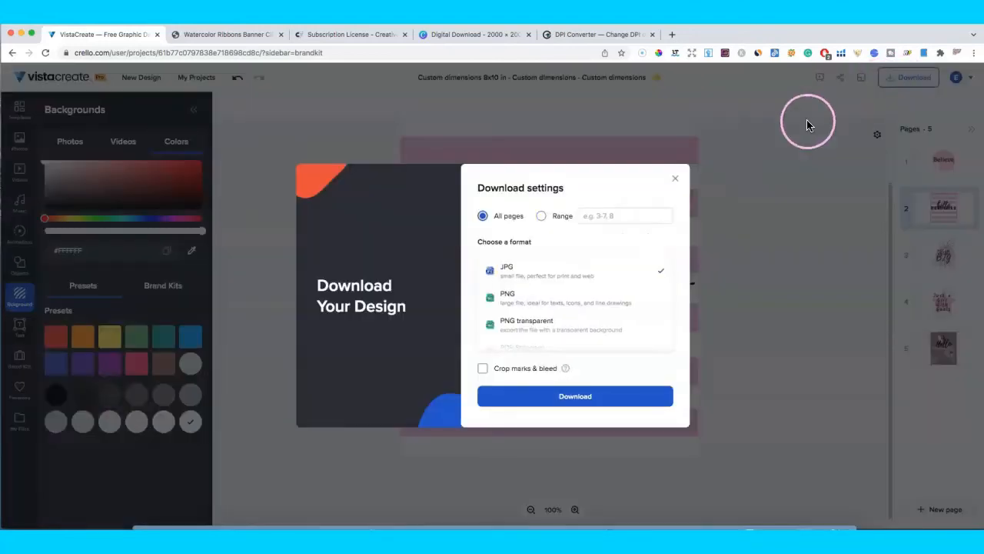
click(619, 217)
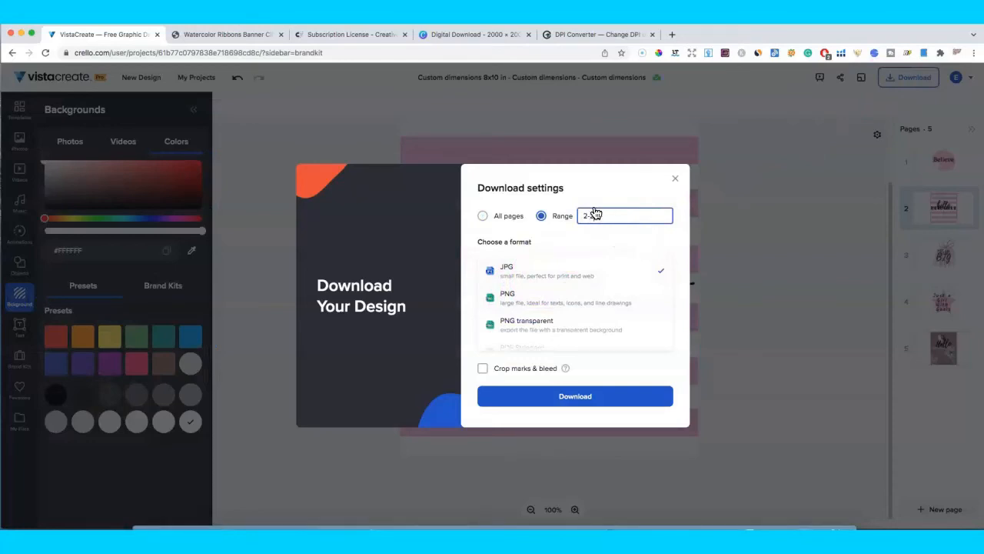
click(536, 274)
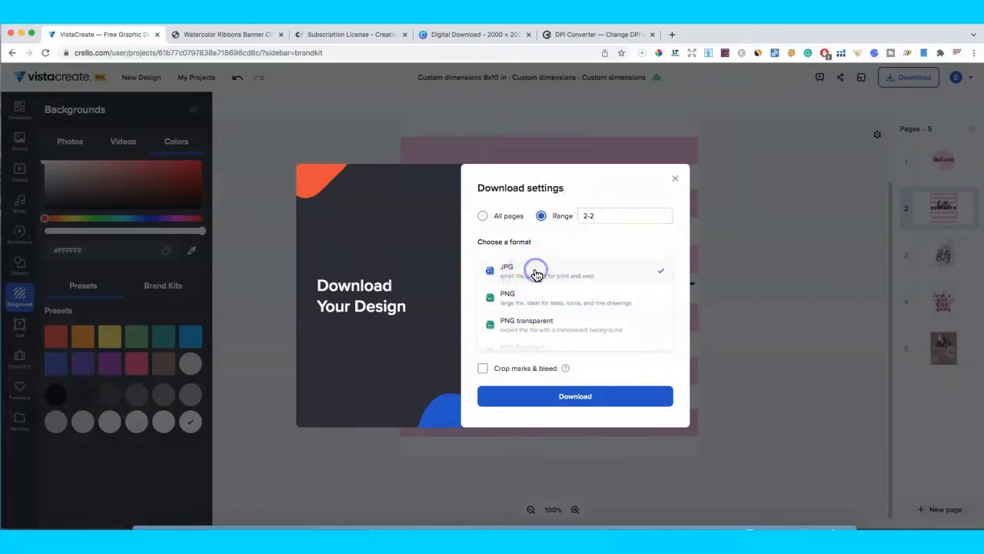
click(606, 397)
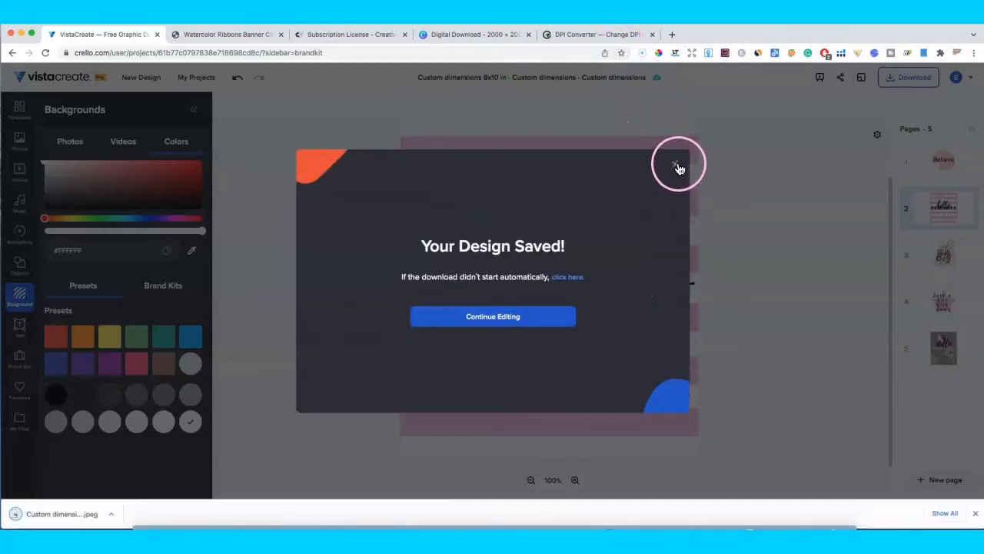
click(679, 168)
Check the first pages, open the "DREAM BIG" page, and download it alone as a JPG with page range 3-3.
click(938, 166)
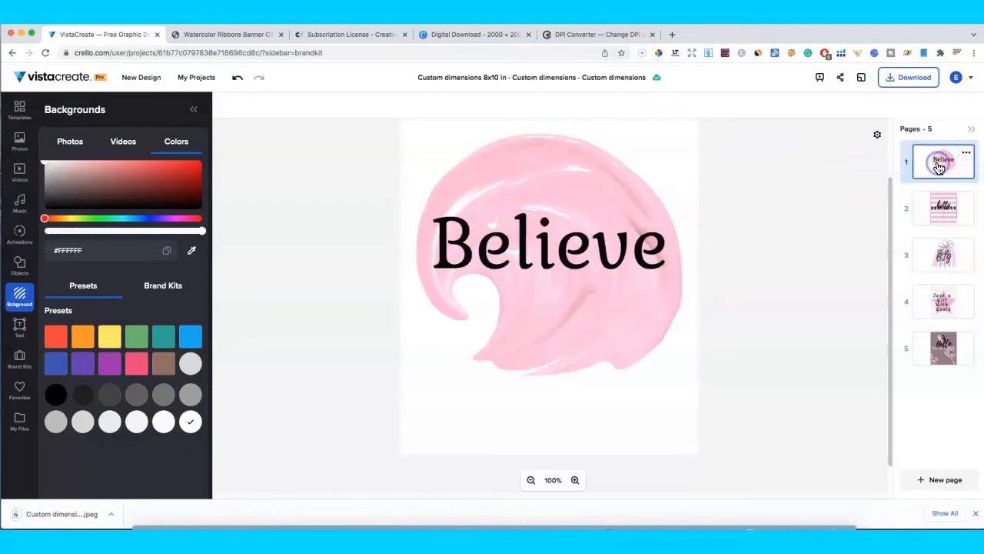
click(939, 208)
click(938, 254)
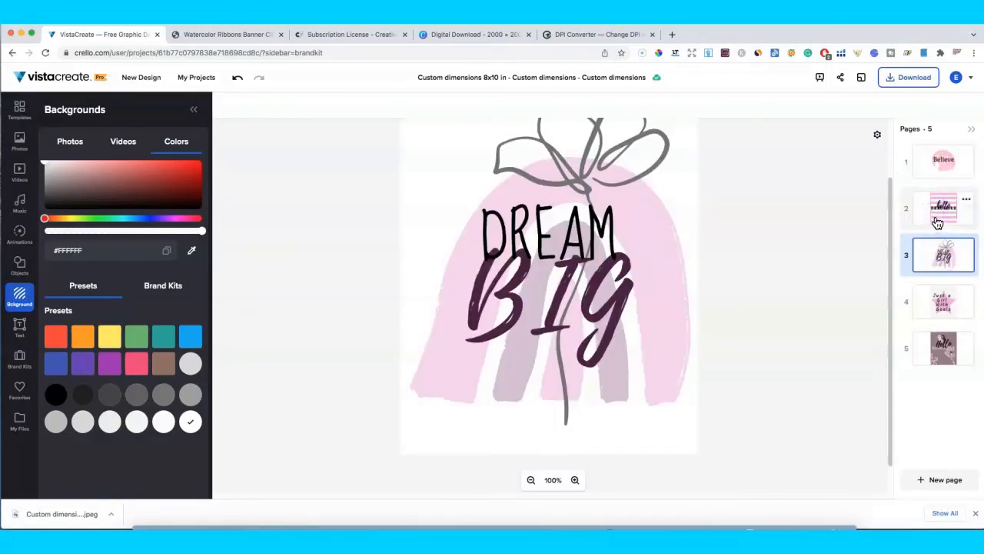
click(897, 80)
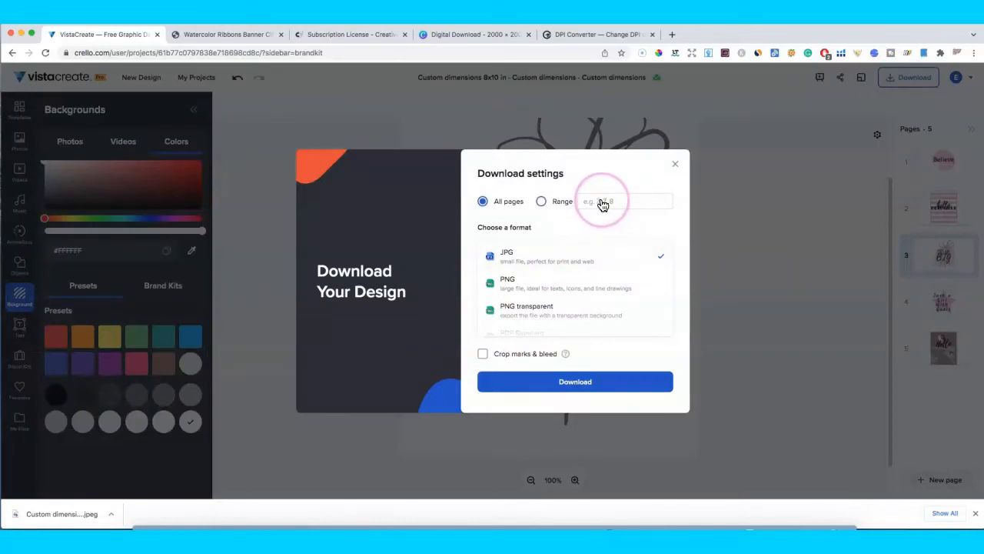
click(599, 203)
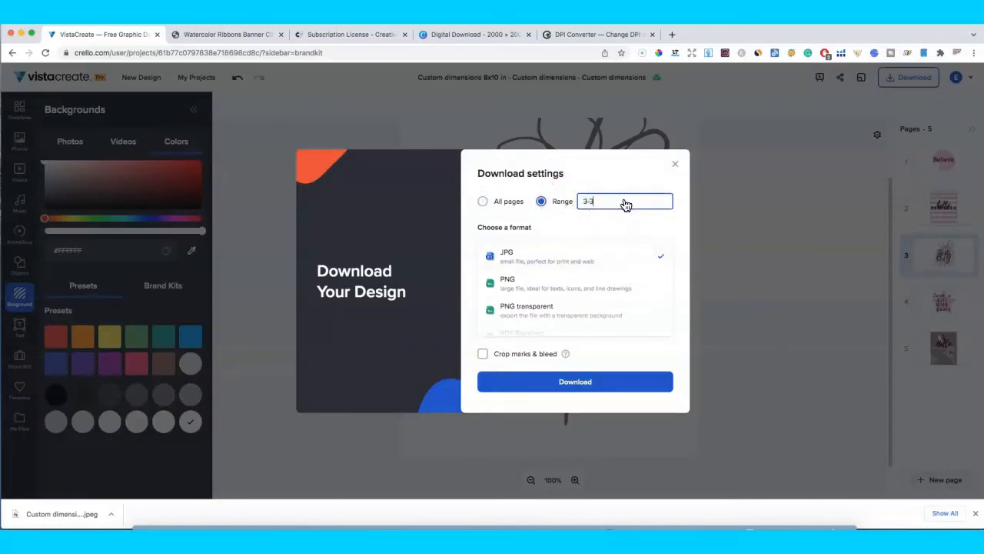
click(543, 253)
click(609, 377)
click(583, 314)
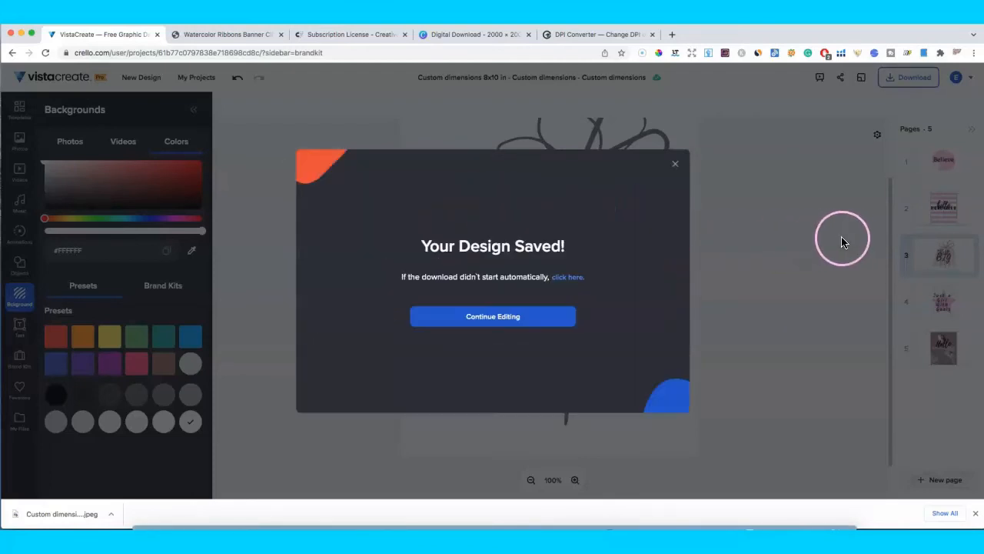
click(677, 164)
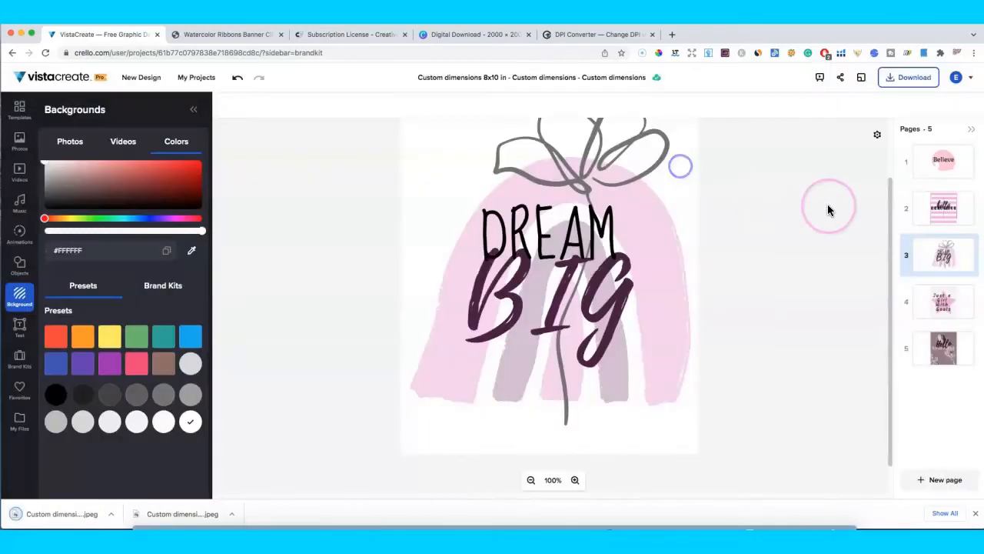
Download another JPG copy using page range 3-3.
click(901, 82)
click(620, 200)
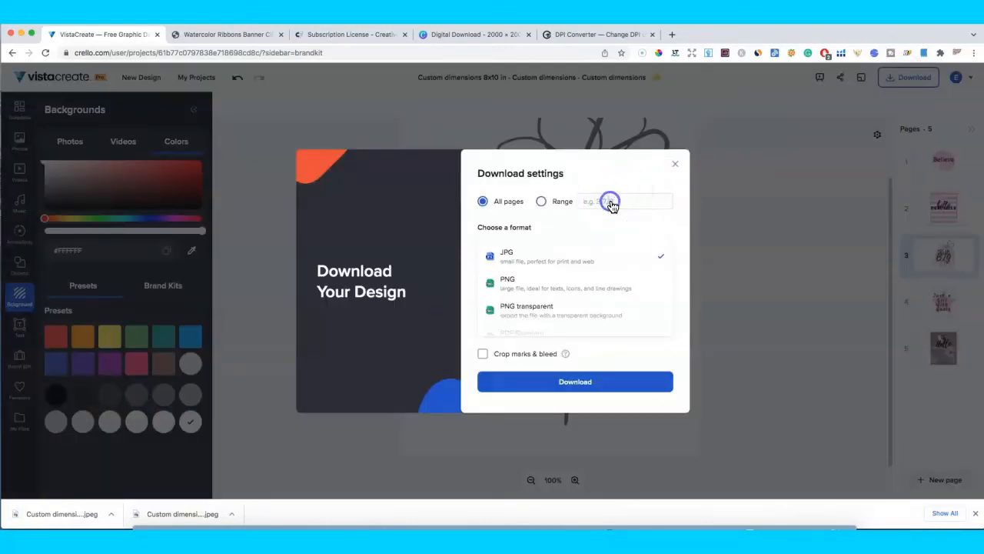
click(542, 202)
click(602, 204)
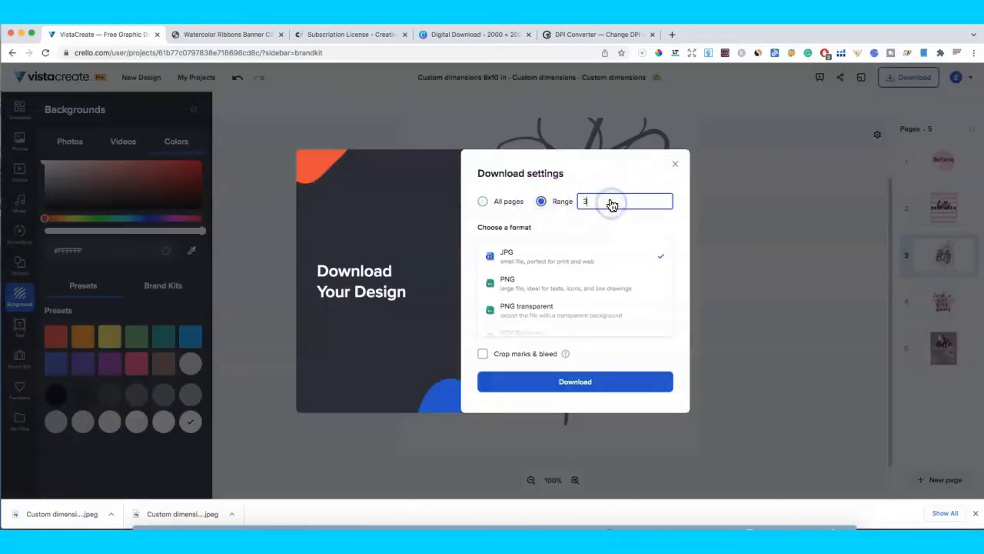
click(539, 265)
click(598, 401)
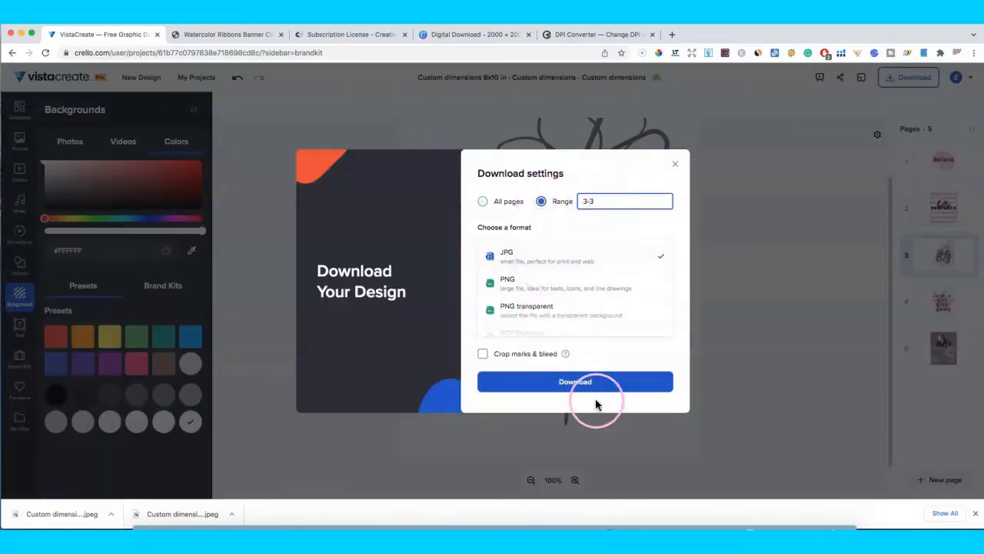
click(666, 114)
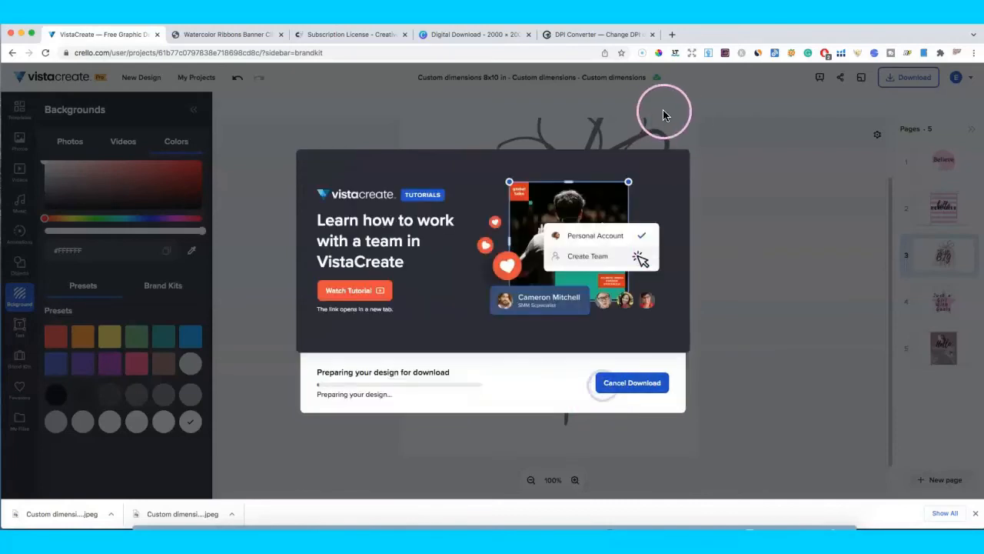
In Canva's "Digital Download" mockup, add the downloaded "hello BEAUTIFUL" image and resize it to fit inside the first frame.
click(445, 34)
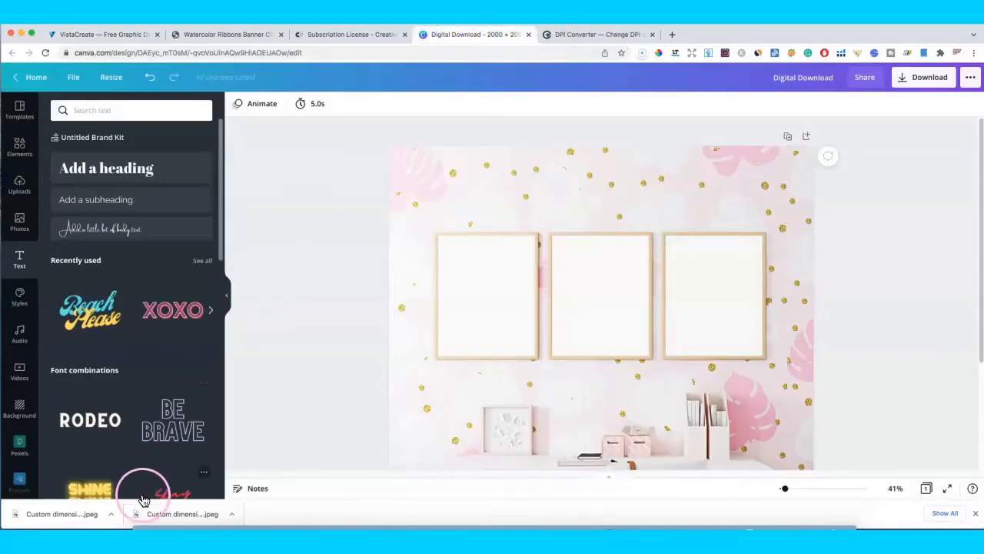
click(156, 515)
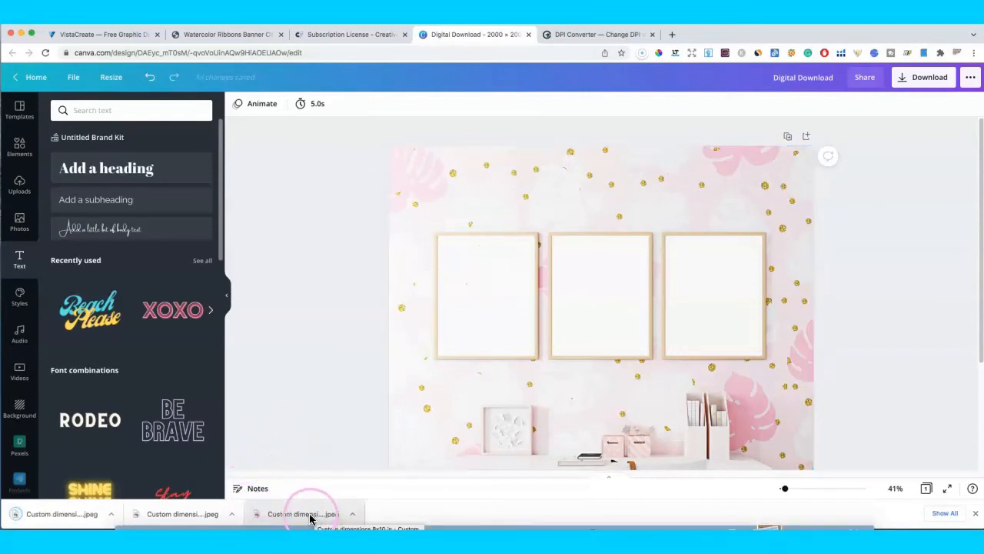
click(297, 517)
drag(294, 519, 493, 265)
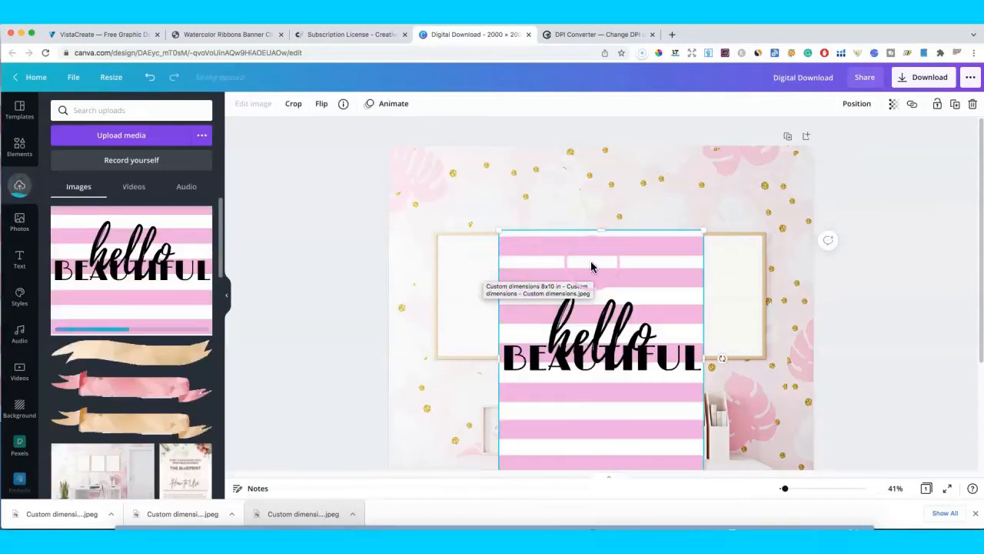
drag(708, 229, 598, 366)
drag(568, 406, 501, 286)
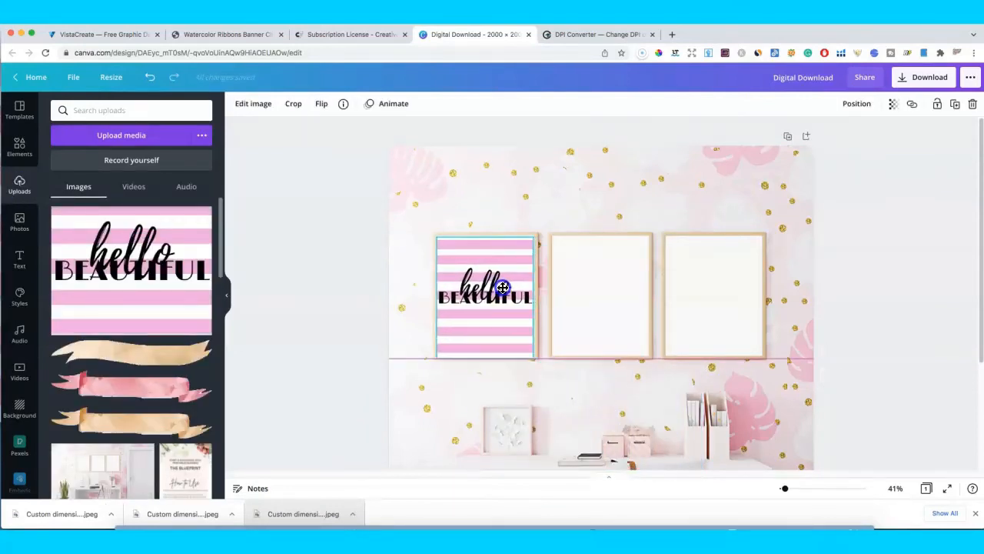
drag(531, 353, 519, 342)
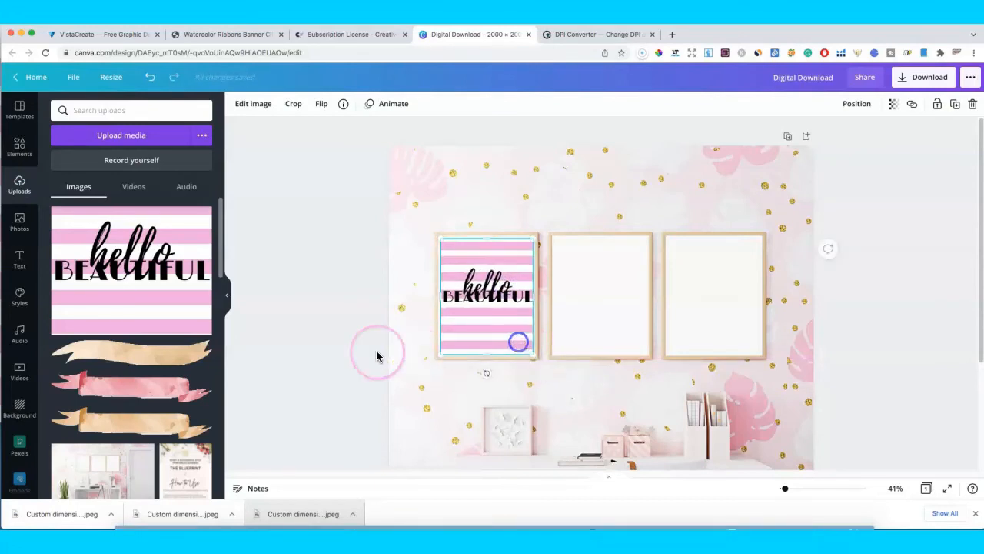
click(323, 354)
Add the downloaded "DREAM BIG" image to the mockup and scale it to fit inside the middle frame.
drag(204, 513, 616, 271)
drag(698, 243, 621, 369)
drag(563, 420, 616, 290)
drag(656, 242, 619, 264)
drag(652, 357, 625, 343)
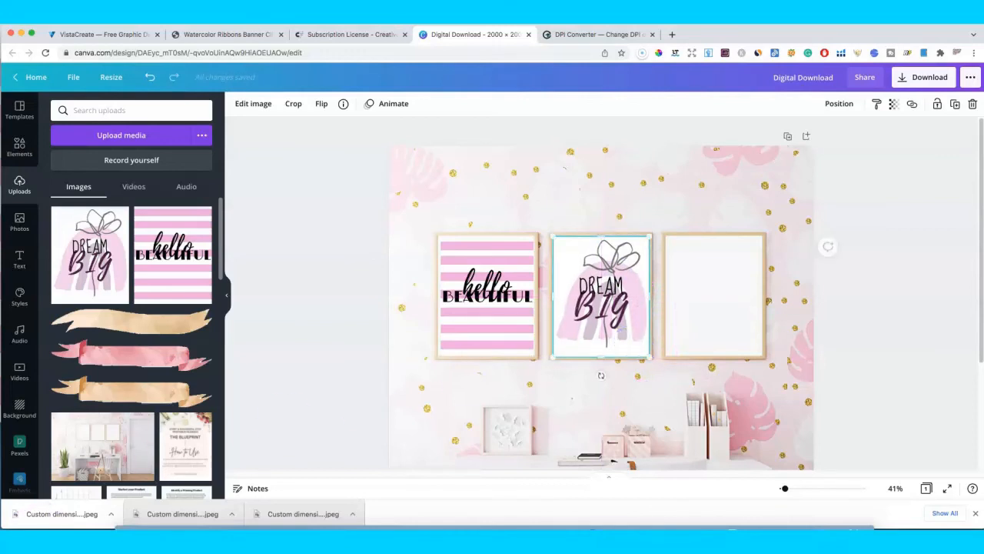
Try to fill the empty third frame with the other downloaded JPGs.
drag(62, 517, 705, 278)
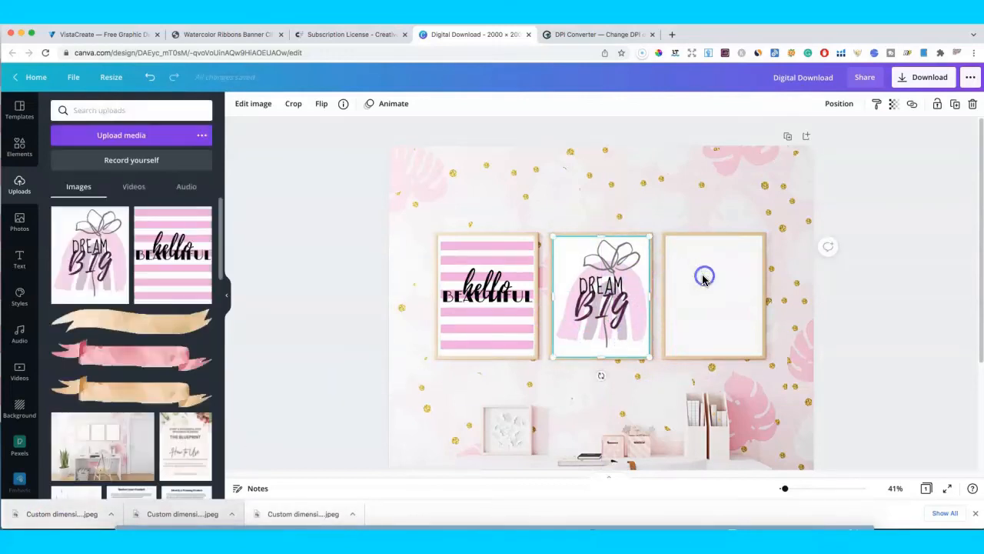
drag(703, 228, 605, 351)
drag(564, 404, 575, 352)
drag(203, 515, 665, 308)
Open the third file in the download list to check which design it contains, and close the image viewer.
click(314, 512)
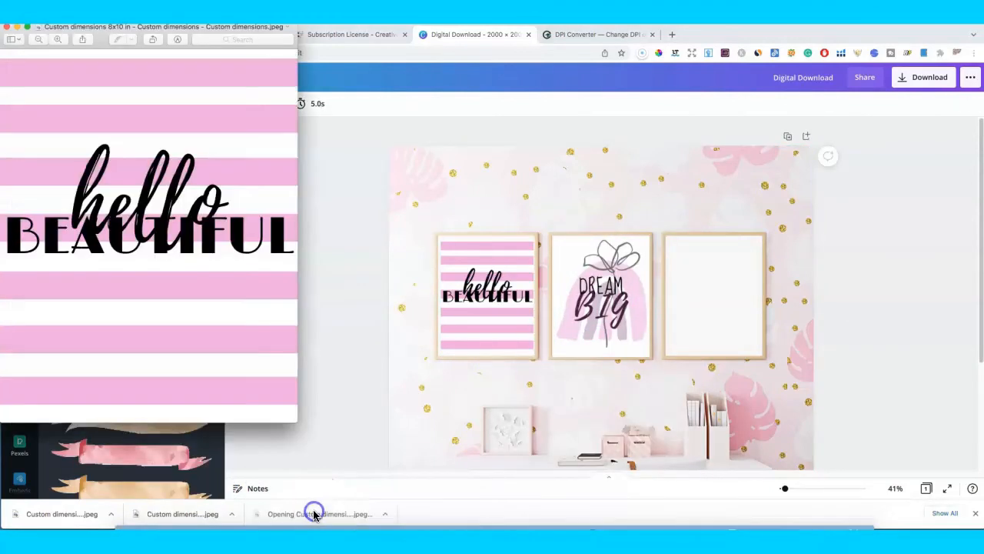
drag(292, 119, 356, 187)
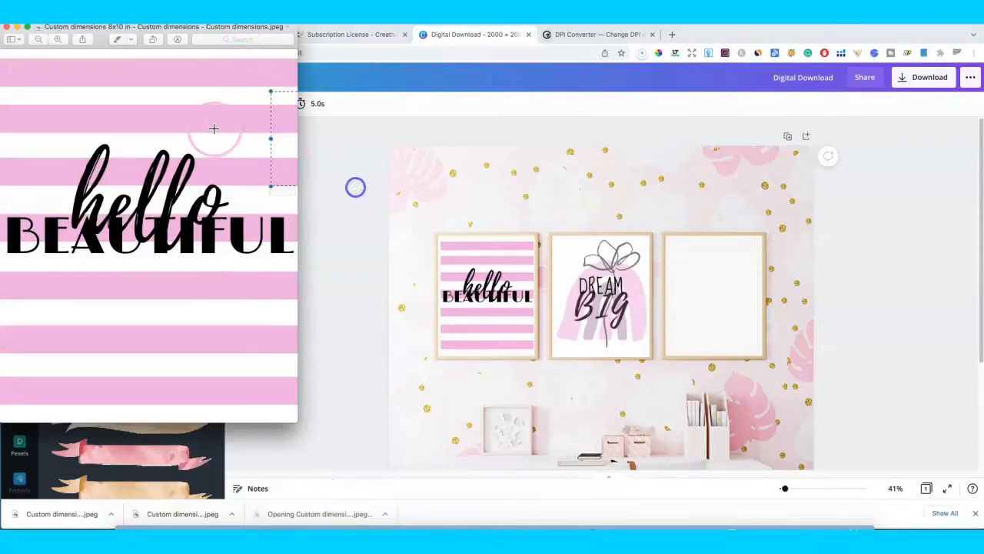
click(7, 27)
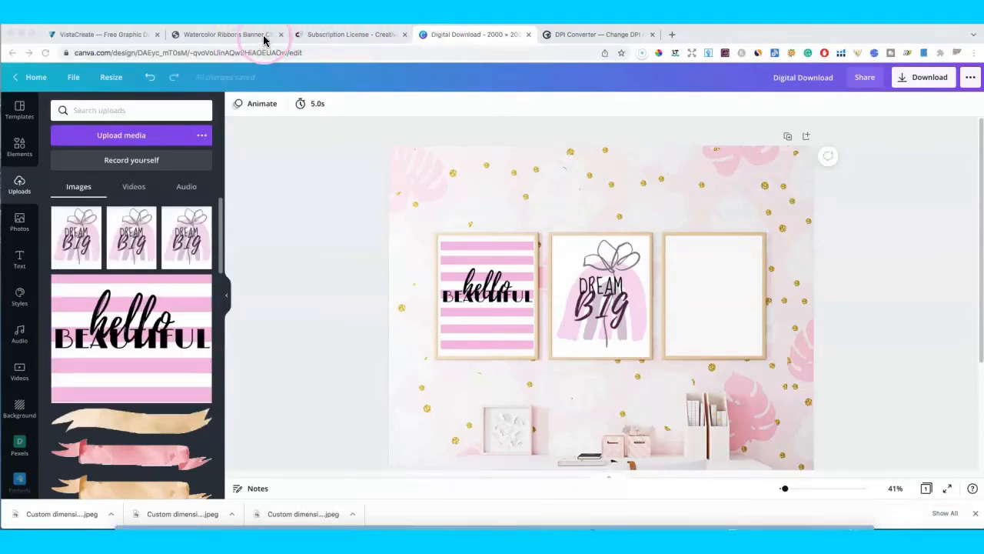
Return to VistaCreate and download only the "Just a Girl with Goals" page as a JPG, using page range 4-4.
click(132, 35)
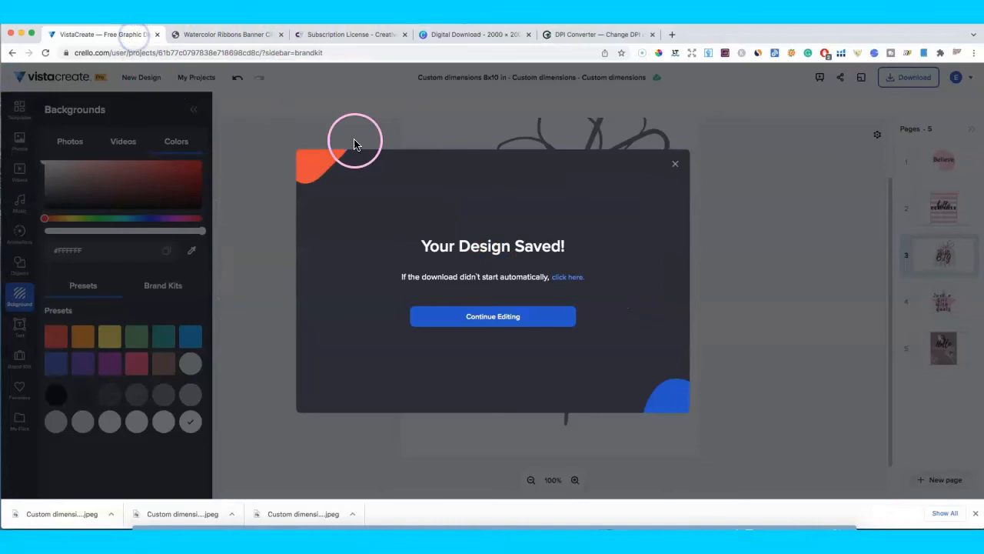
click(674, 166)
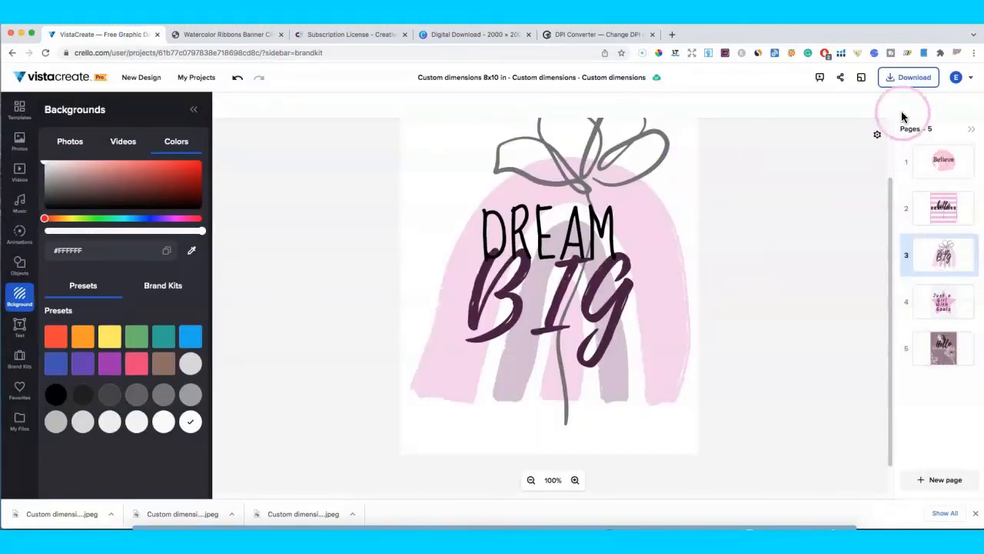
click(889, 80)
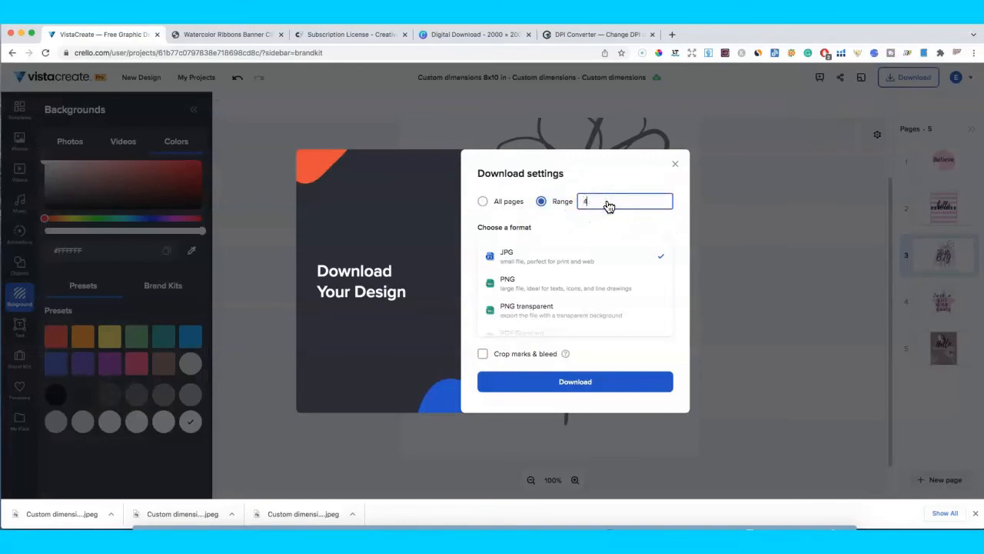
click(567, 387)
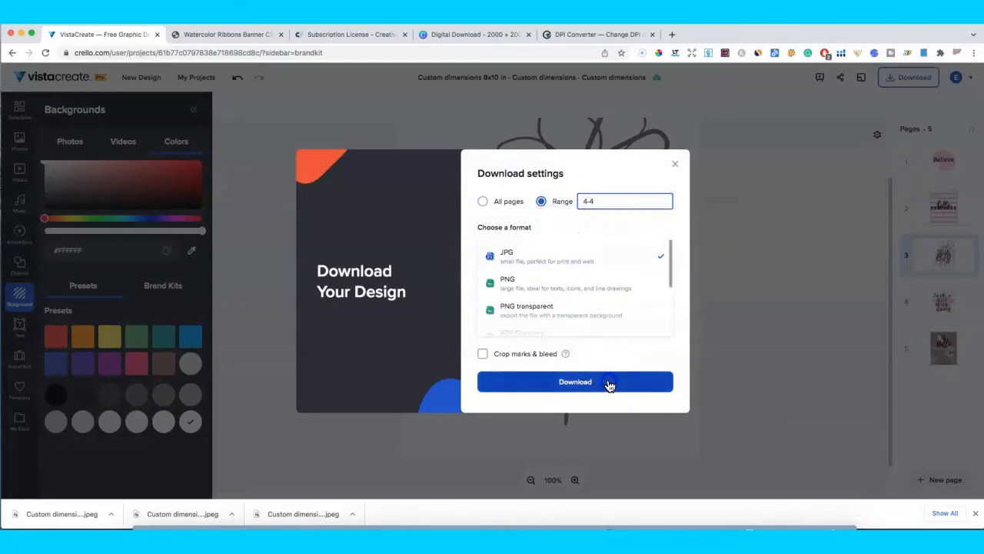
Switch to the Canva mockup and add the newly downloaded "Just a Girl With Goals" JPG to it.
click(644, 306)
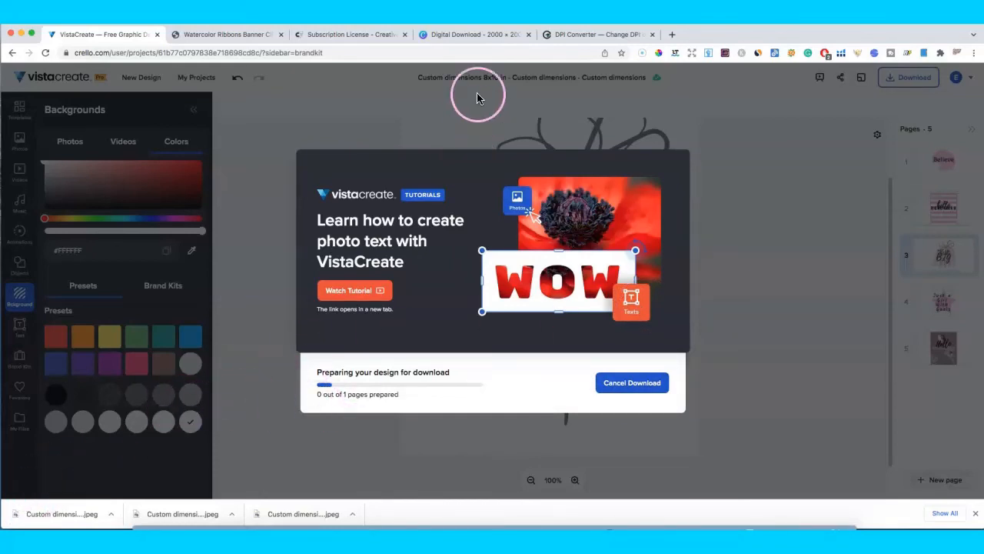
click(500, 37)
click(319, 241)
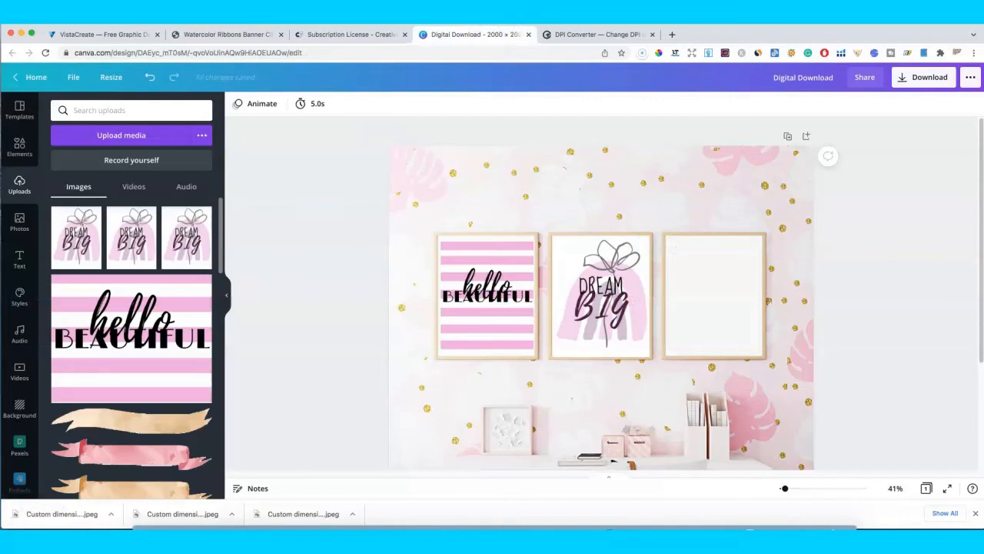
click(74, 519)
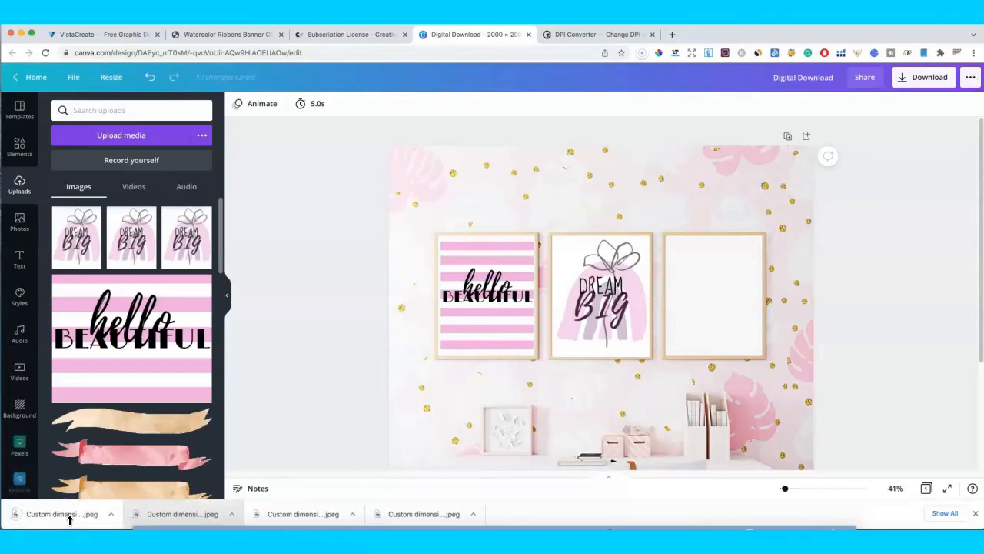
click(74, 516)
click(731, 283)
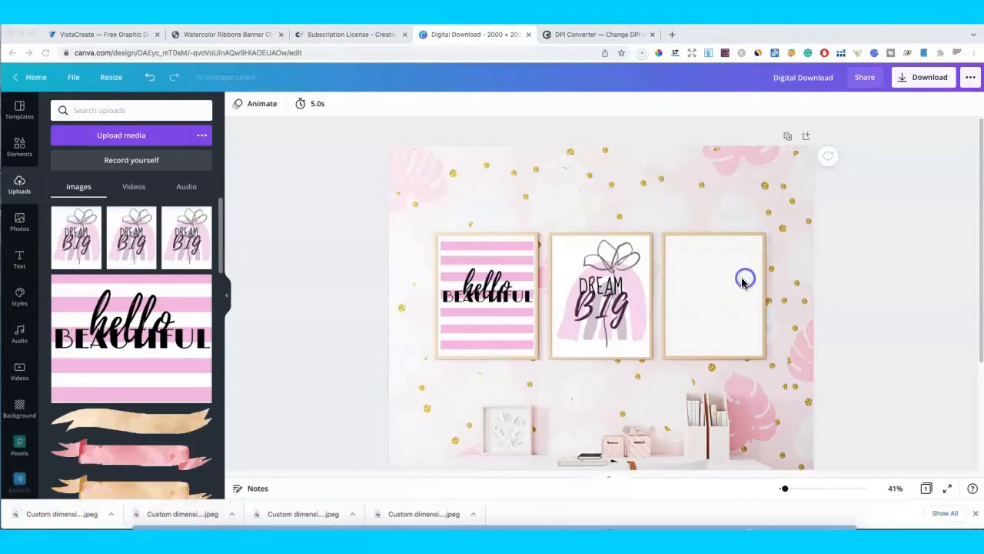
click(86, 518)
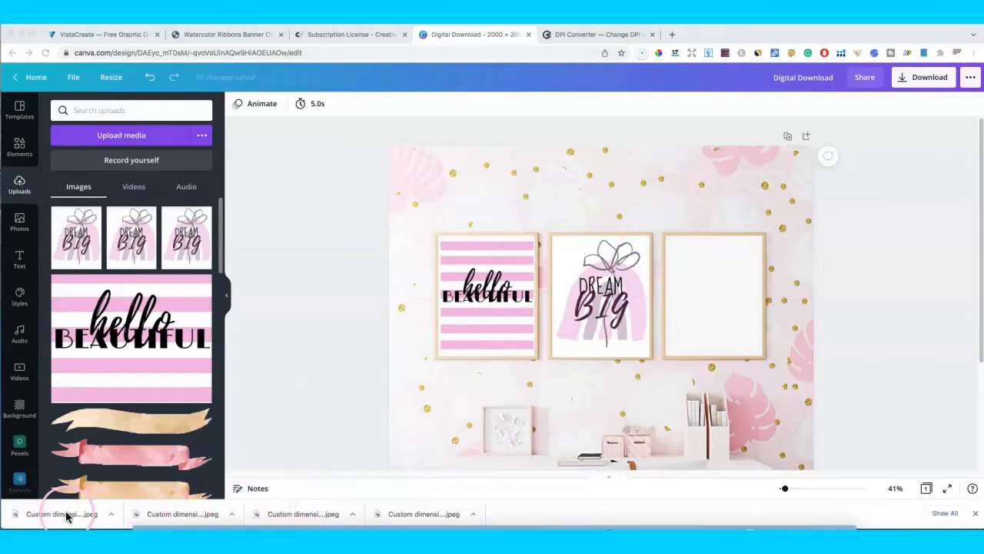
drag(66, 516, 718, 300)
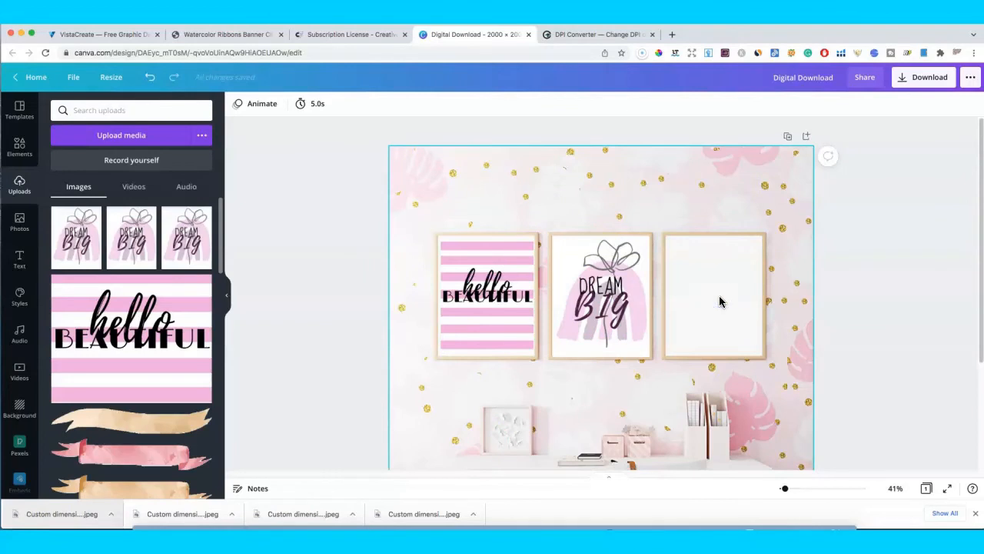
drag(705, 233, 590, 385)
Move the "Just a Girl With Goals" image into the empty third frame and scale it to fill the frame's opening.
drag(546, 423, 728, 303)
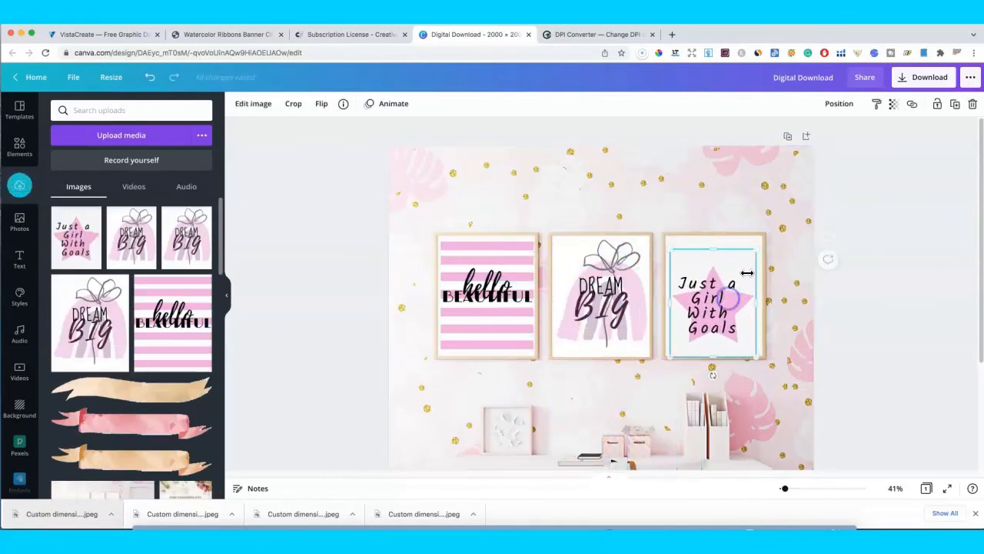
drag(756, 249, 766, 240)
drag(731, 274, 729, 272)
click(881, 274)
click(794, 451)
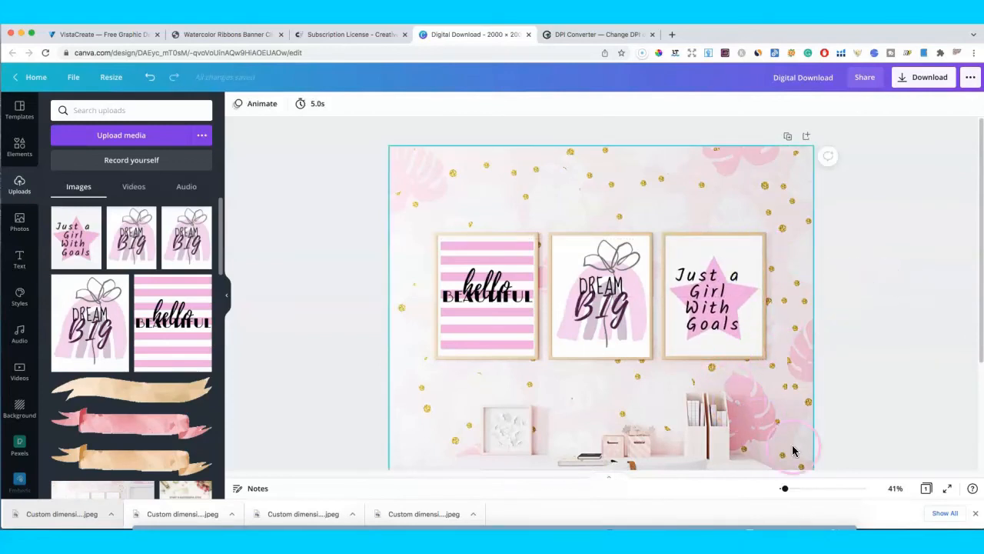
Add the straight tan watercolor ribbon to the mockup, tilt it upward to the right, and place it slightly reduced across the upper-left corner.
click(786, 490)
drag(786, 490, 784, 490)
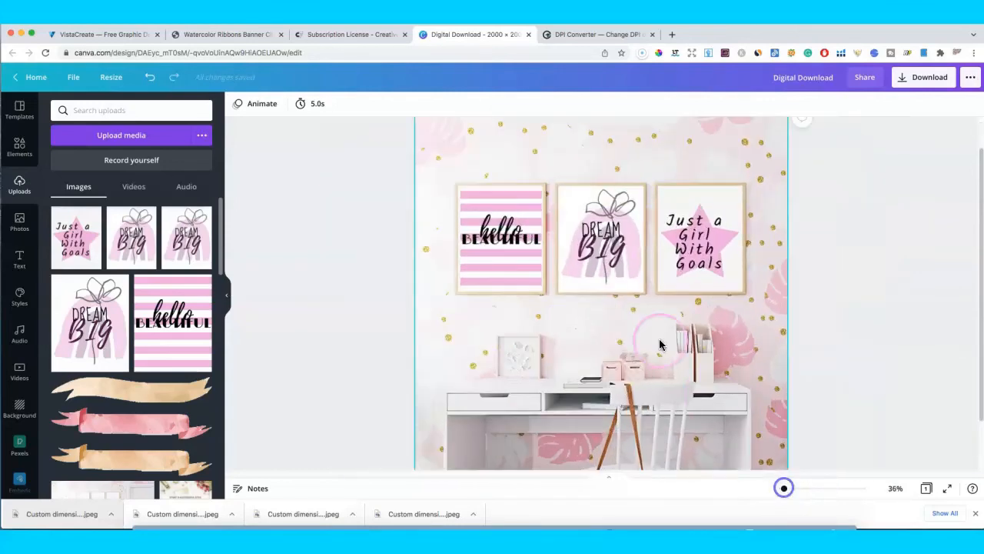
click(764, 223)
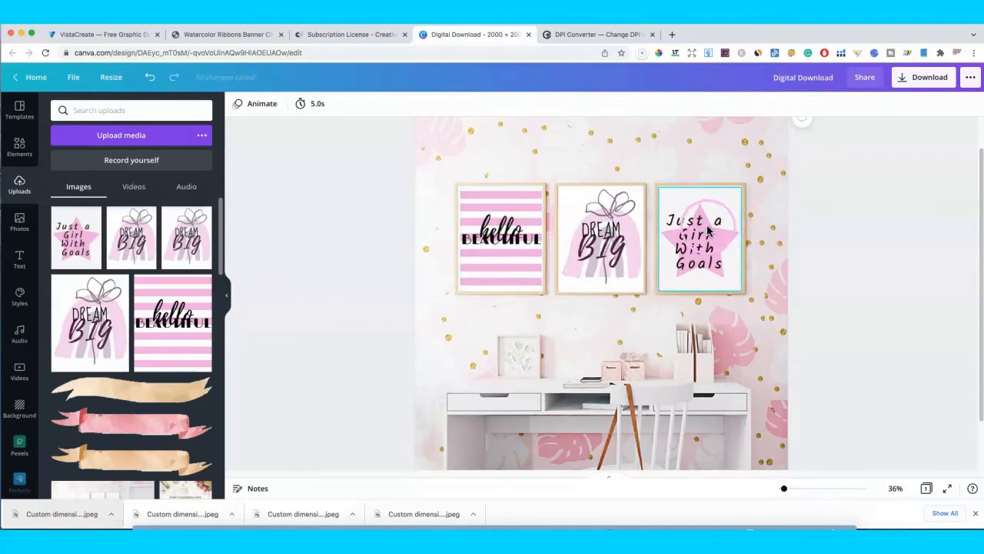
scroll(792, 253, down, 2)
click(223, 419)
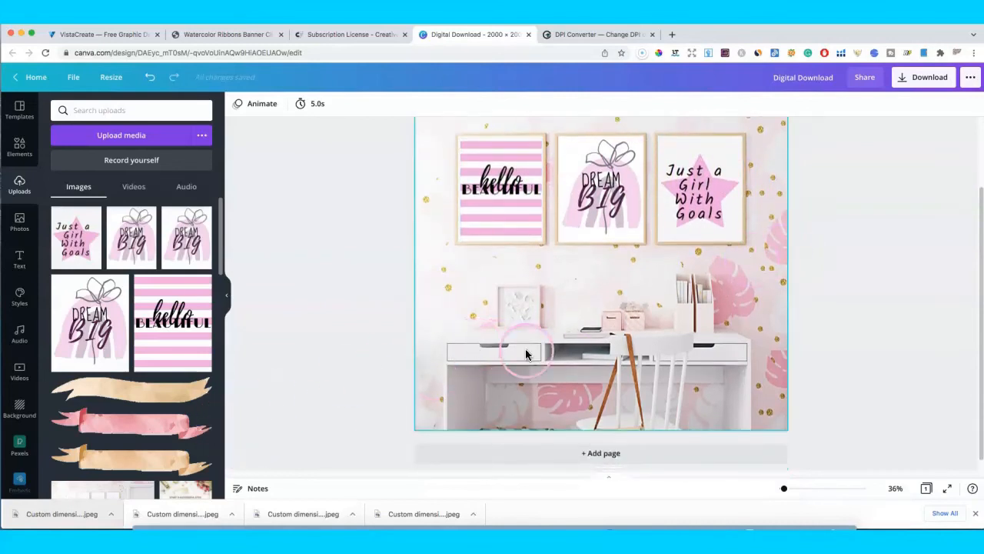
scroll(570, 355, up, 3)
click(119, 459)
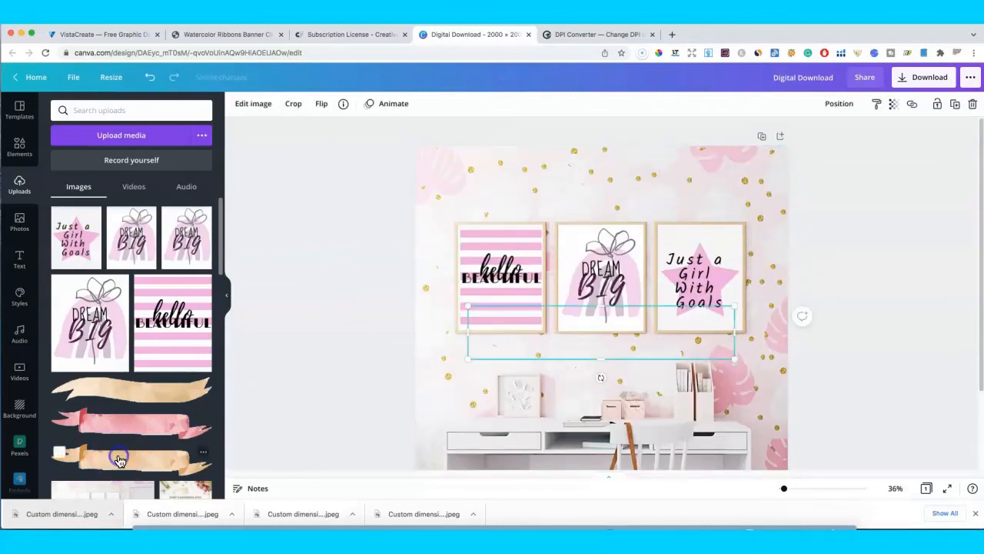
drag(606, 372, 615, 362)
drag(546, 326, 500, 230)
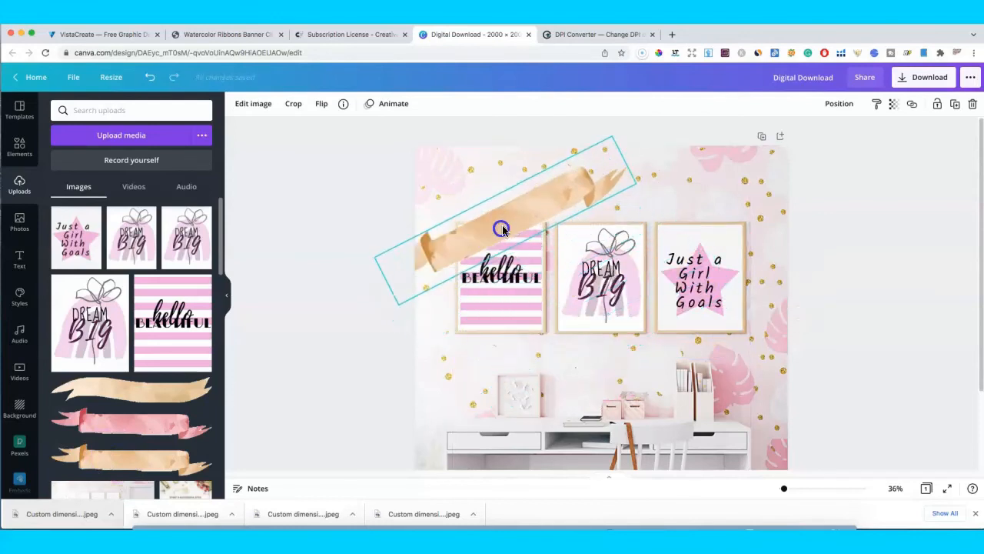
drag(612, 137, 597, 149)
drag(524, 210, 553, 185)
Add an Abril Fatface heading, enlarge it to size 72.1, and replace its text with "Digital Download".
click(21, 264)
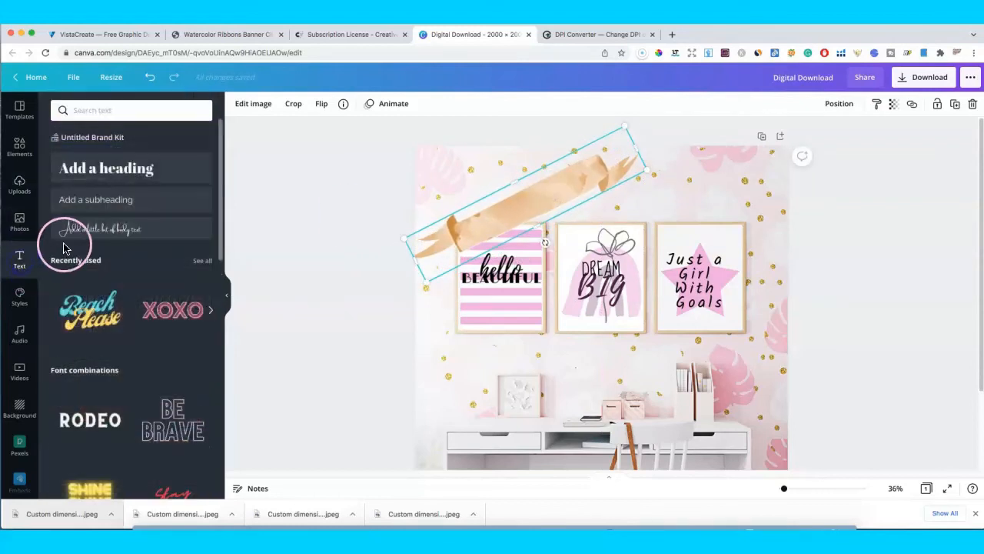
click(95, 167)
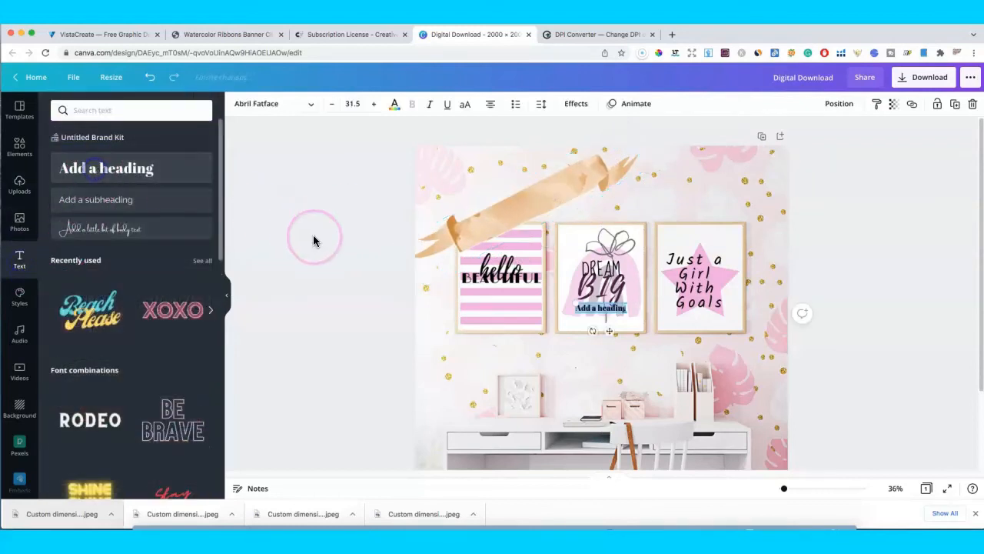
drag(575, 303, 519, 258)
click(555, 302)
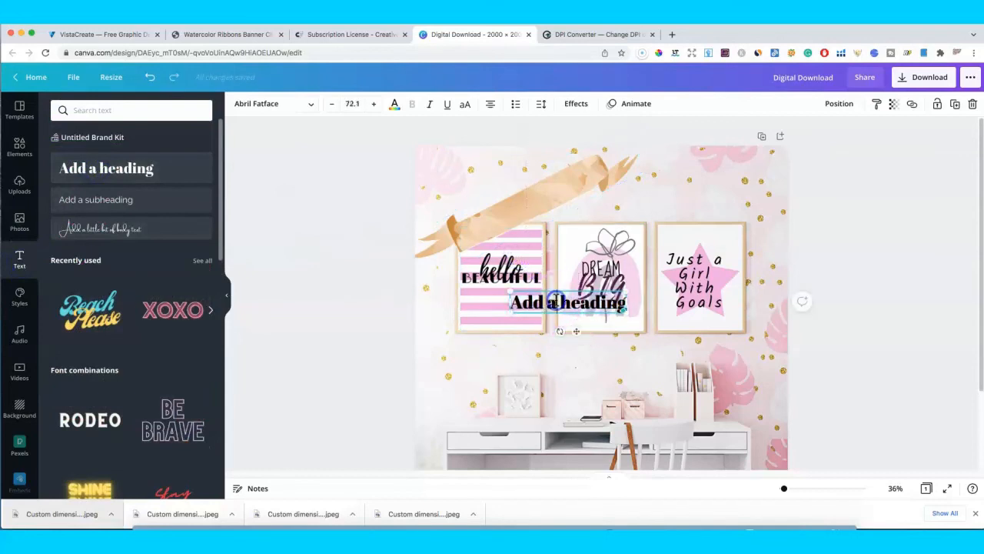
triple_click(555, 302)
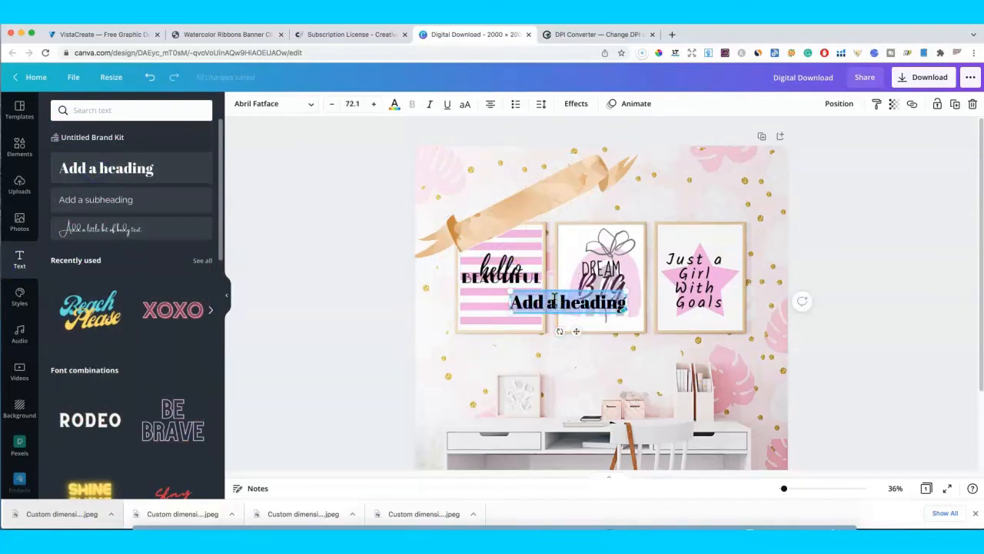
text(Digital Download)
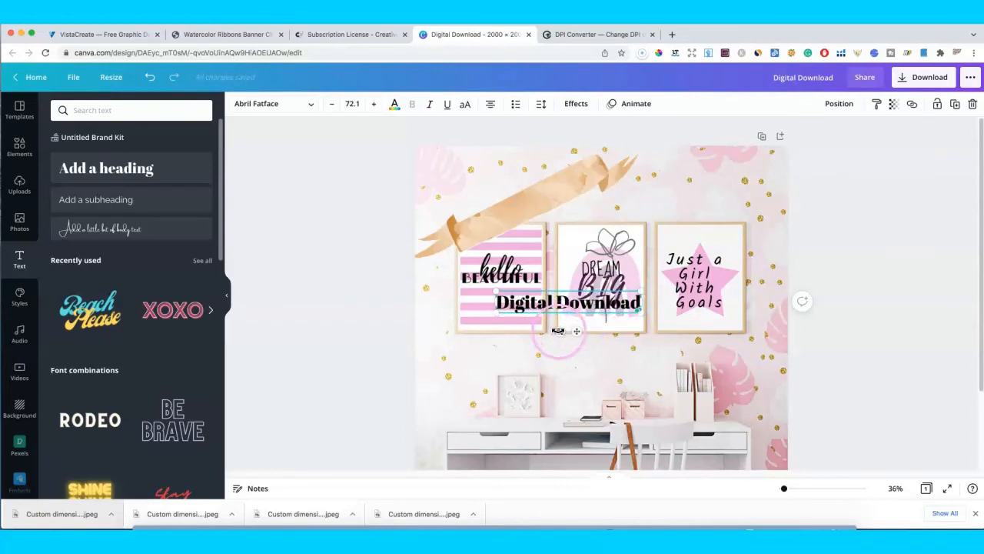
Rotate the "Digital Download" heading to -27° and move it onto the tan ribbon.
drag(560, 331, 571, 329)
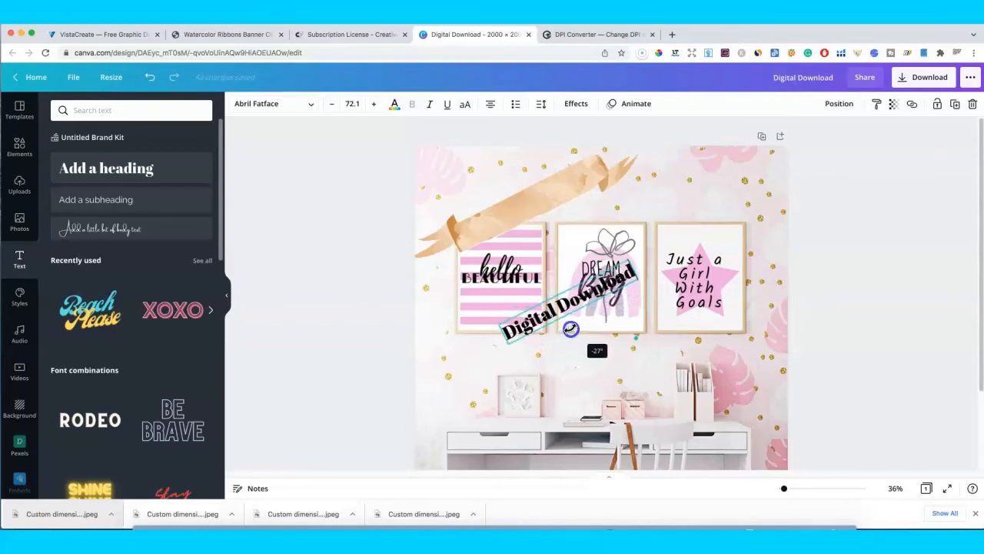
click(574, 364)
drag(552, 294, 512, 215)
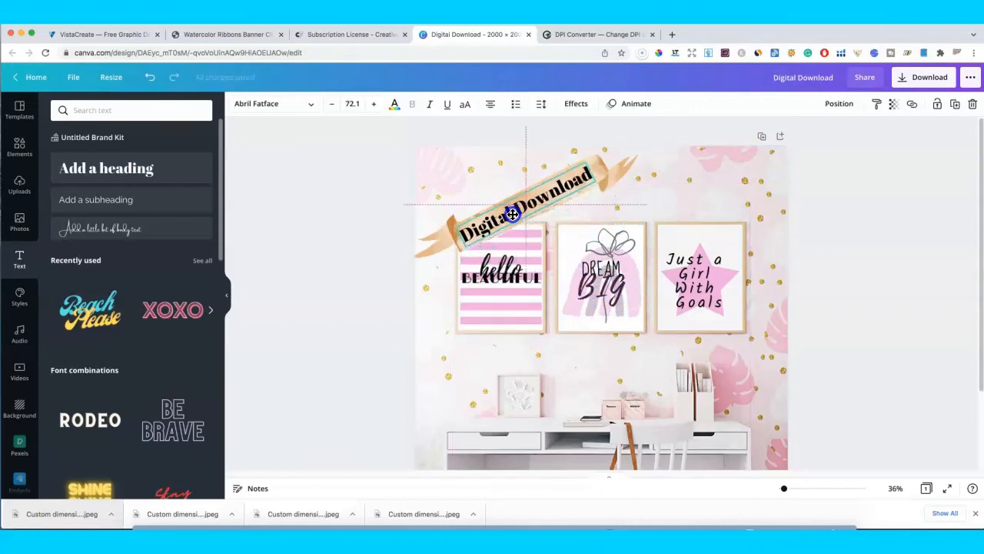
click(685, 209)
Fine-tune the heading's alignment on the ribbon, keeping the -27° tilt, and review the whole mockup.
click(569, 203)
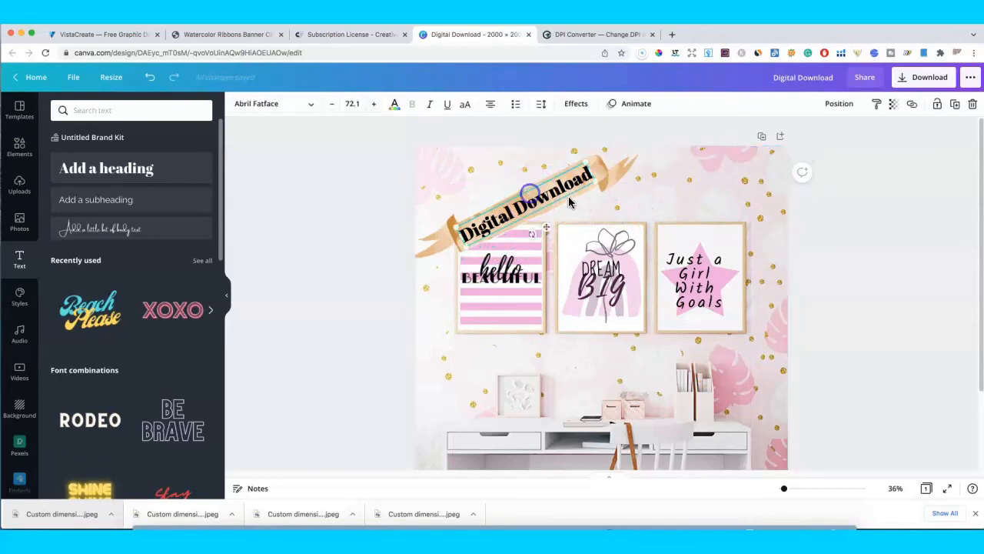
drag(534, 235, 534, 236)
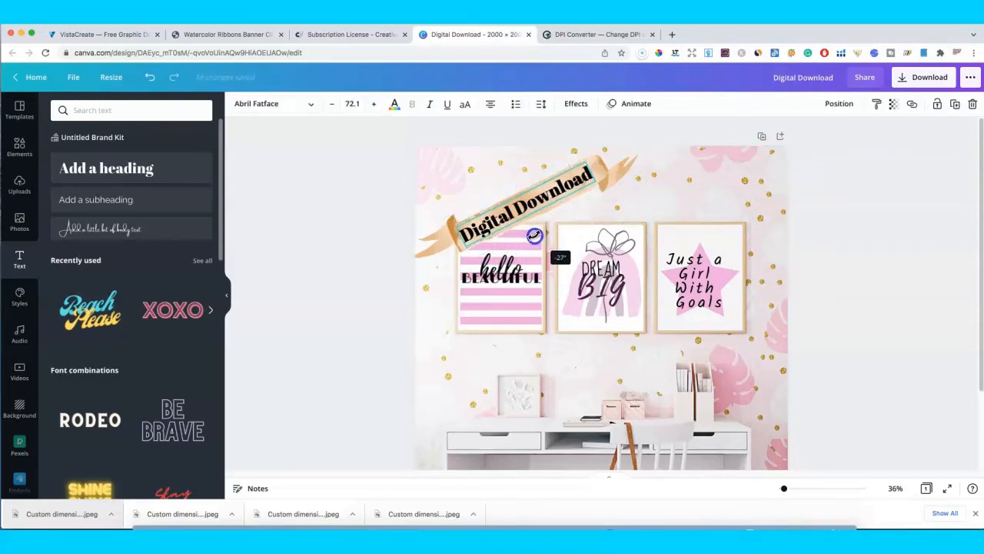
click(623, 207)
click(581, 200)
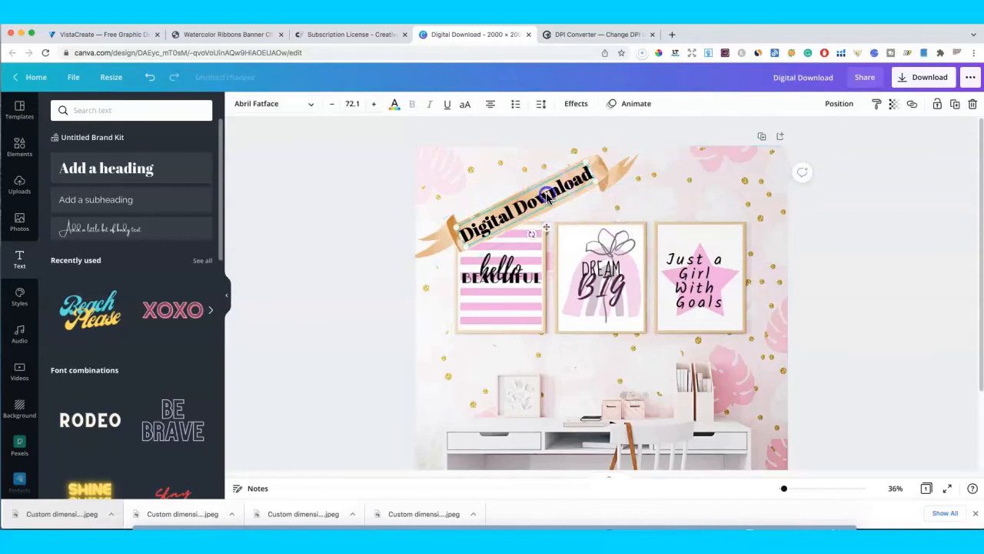
click(737, 196)
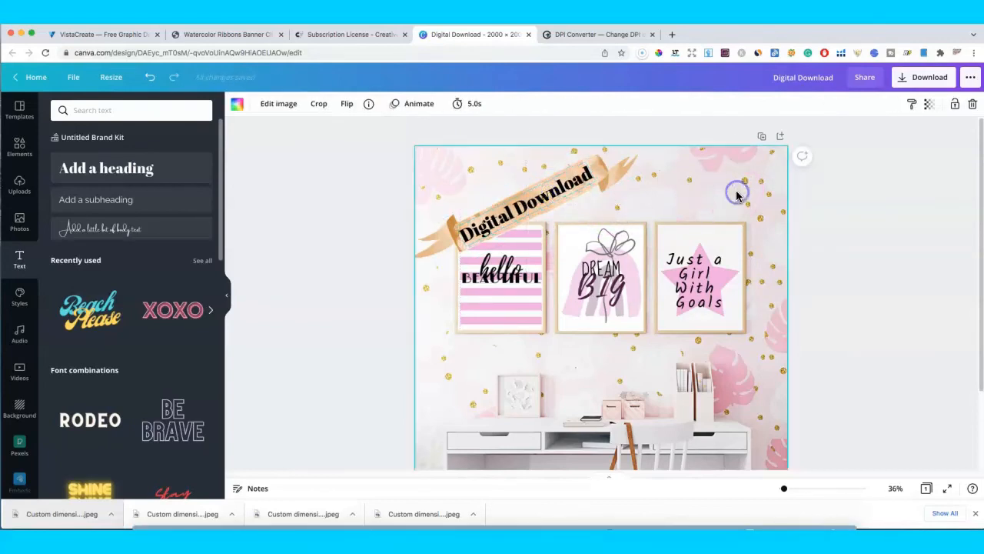
click(845, 439)
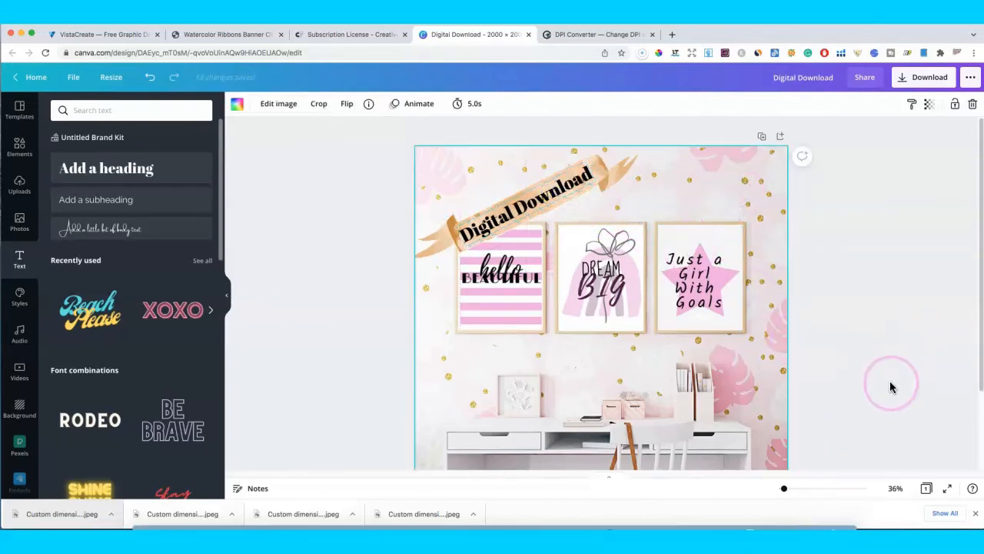
scroll(869, 369, down, 3)
scroll(866, 367, up, 3)
click(764, 148)
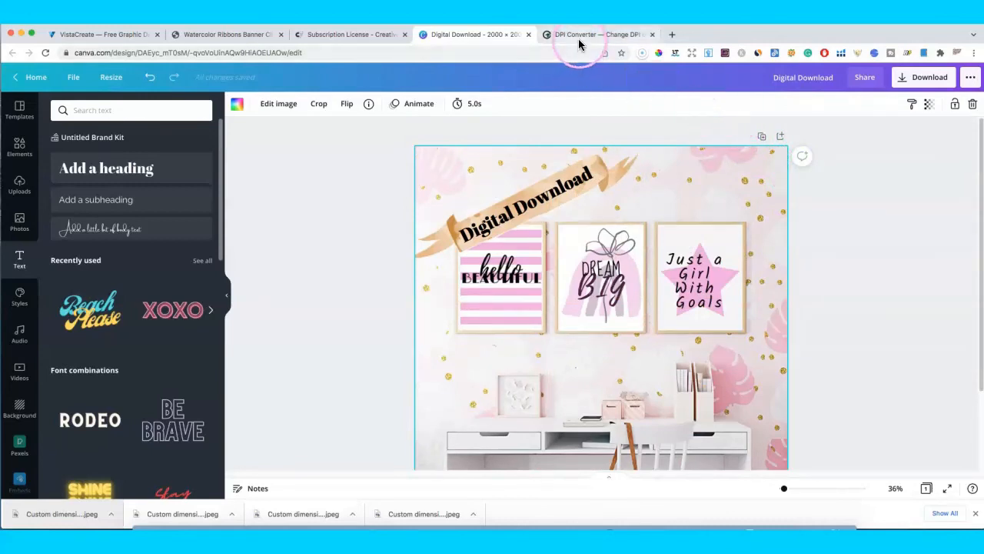
Open the file info of the downloaded "hello BEAUTIFUL" JPEG in the Downloads folder, check its dimensions and resolution details, and close it.
click(152, 538)
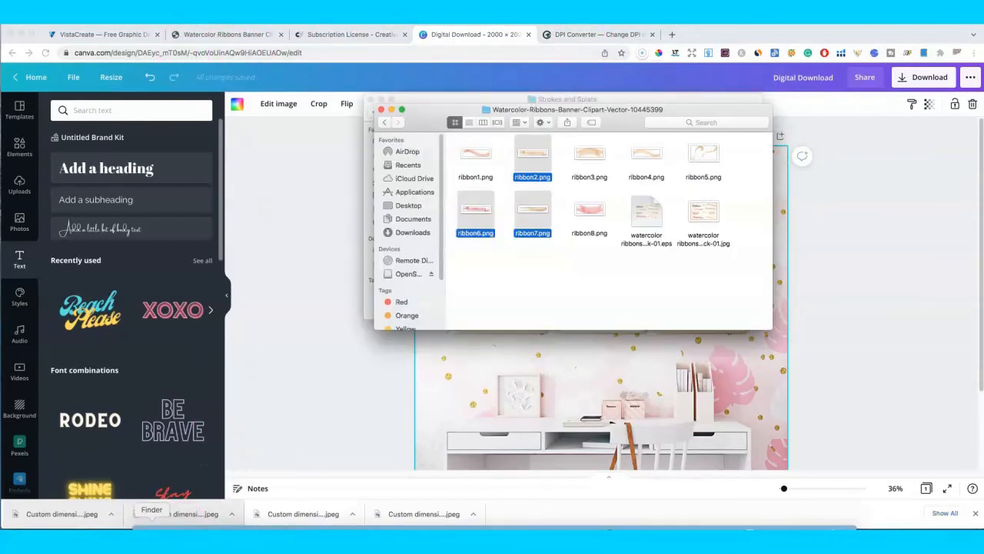
click(408, 235)
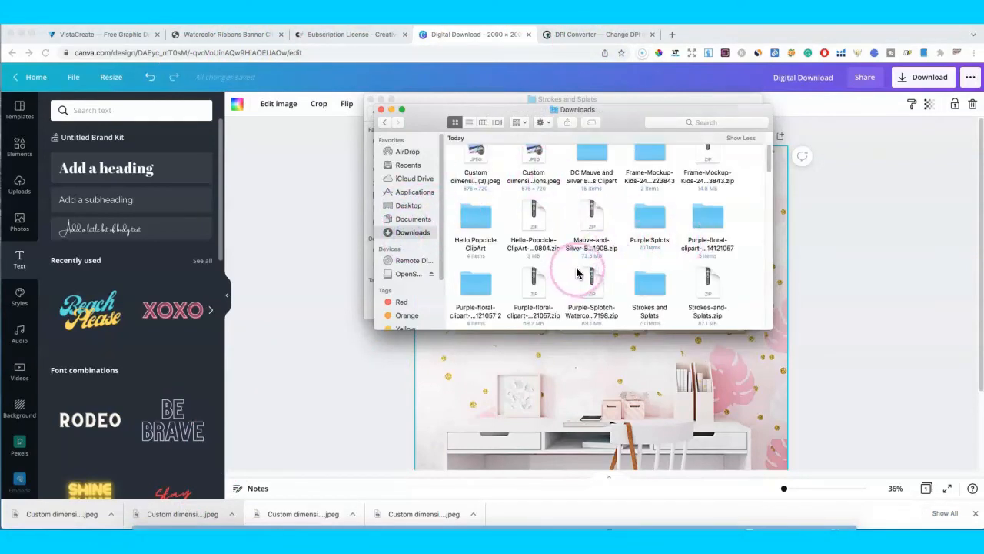
drag(770, 167, 771, 156)
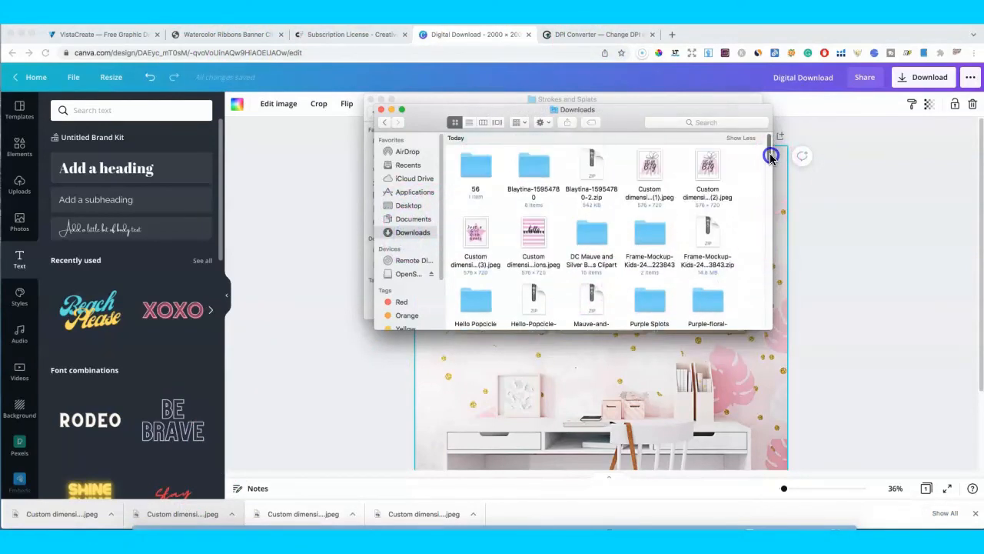
right_click(542, 227)
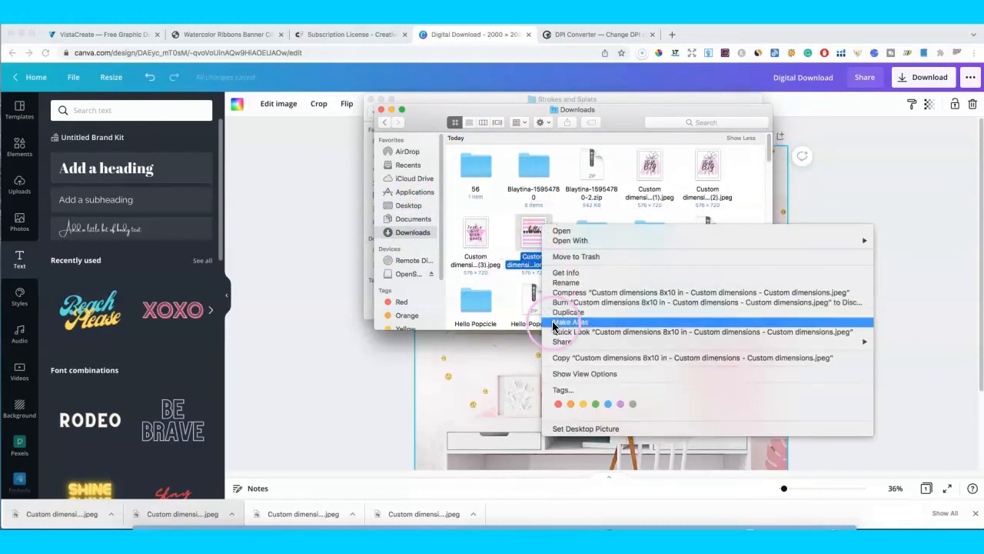
click(573, 273)
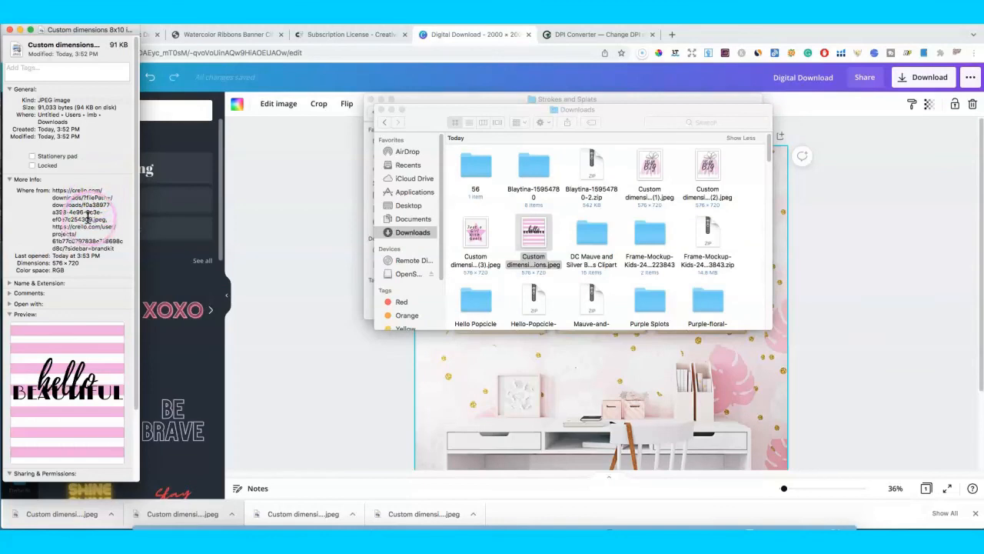
scroll(82, 261, down, 1)
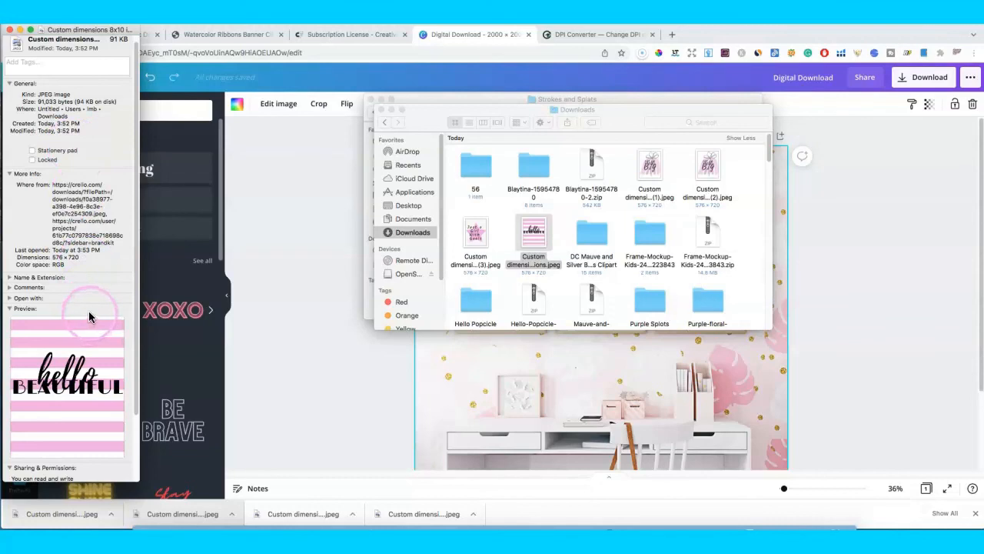
click(9, 30)
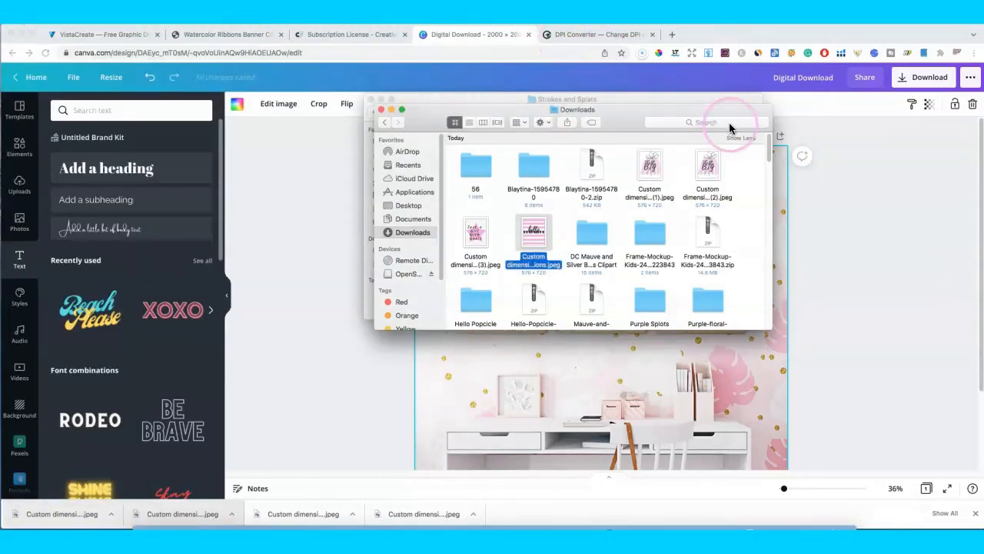
Close the open Finder windows and switch to the DPI Converter page.
click(383, 110)
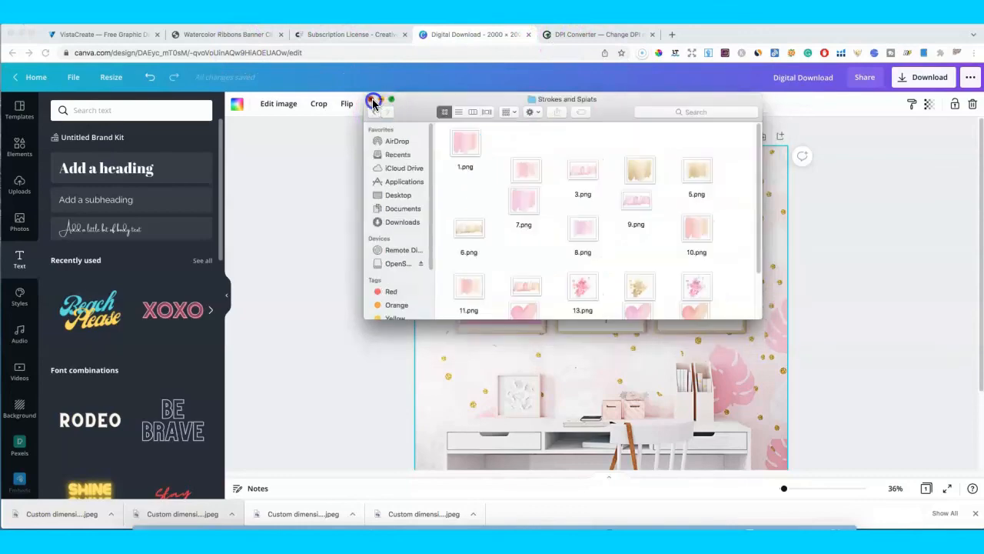
click(374, 102)
click(577, 34)
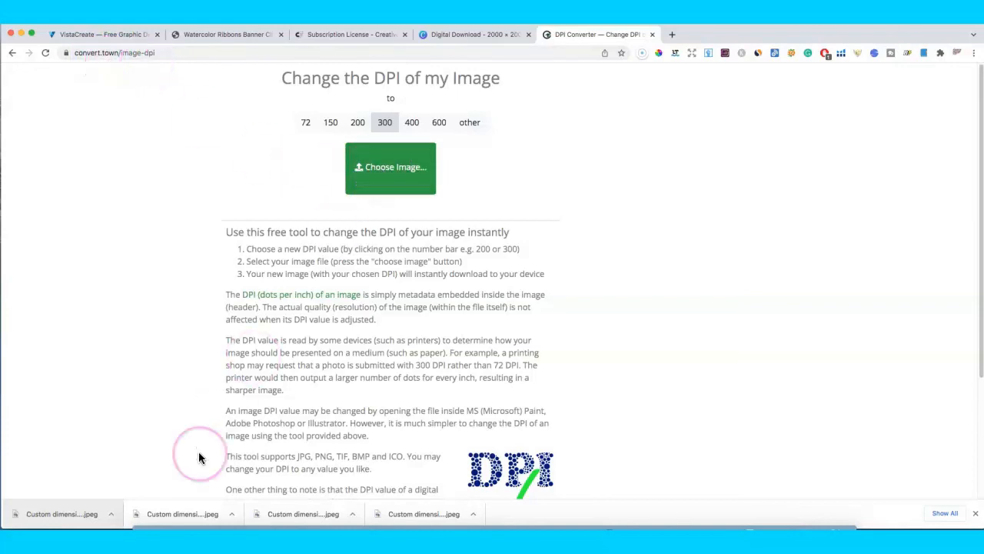
Convert the downloaded "Custom dimensions (2)" JPEG to 300 DPI in the converter.
drag(185, 517, 395, 167)
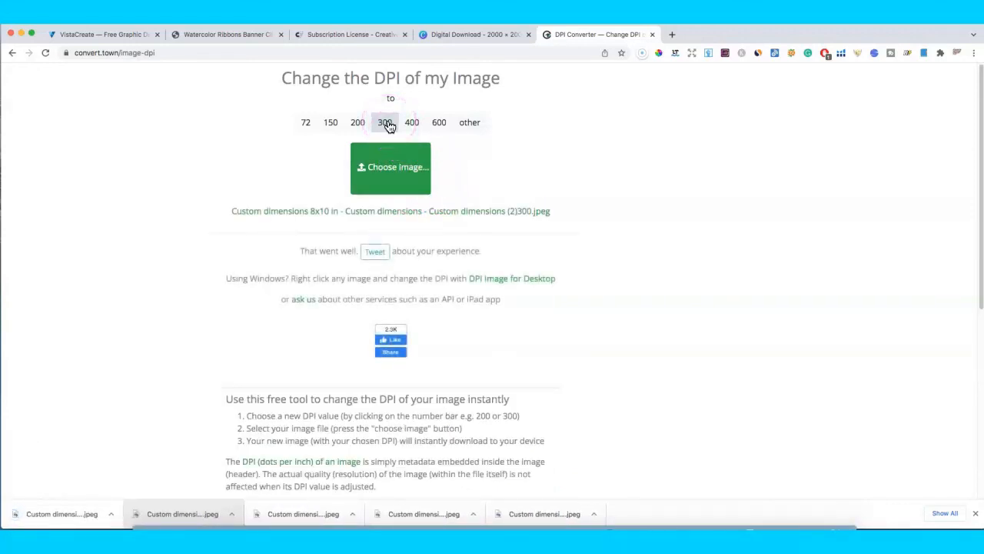
click(398, 182)
click(398, 180)
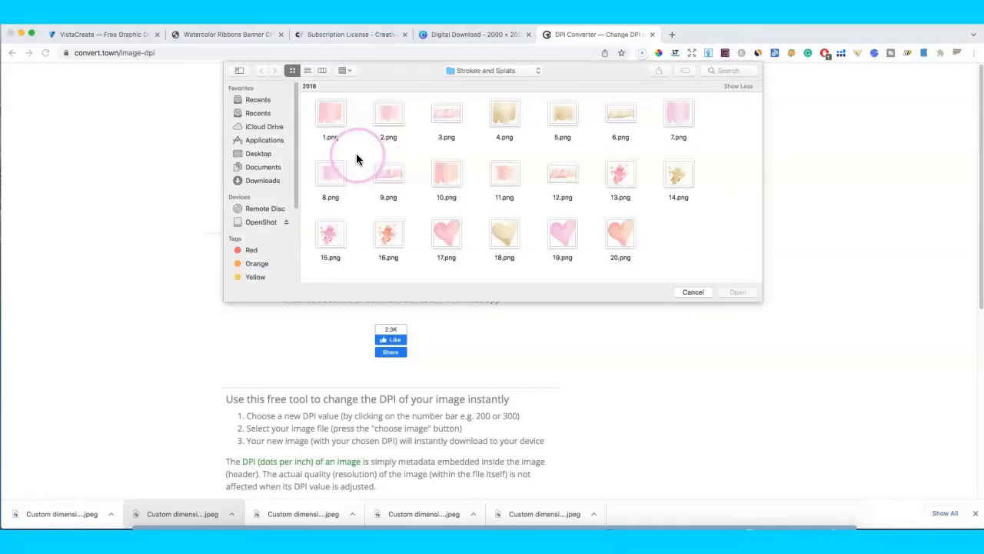
click(695, 292)
Convert the striped "hello BEAUTIFUL" JPEG from the Downloads folder to 300 DPI.
click(398, 181)
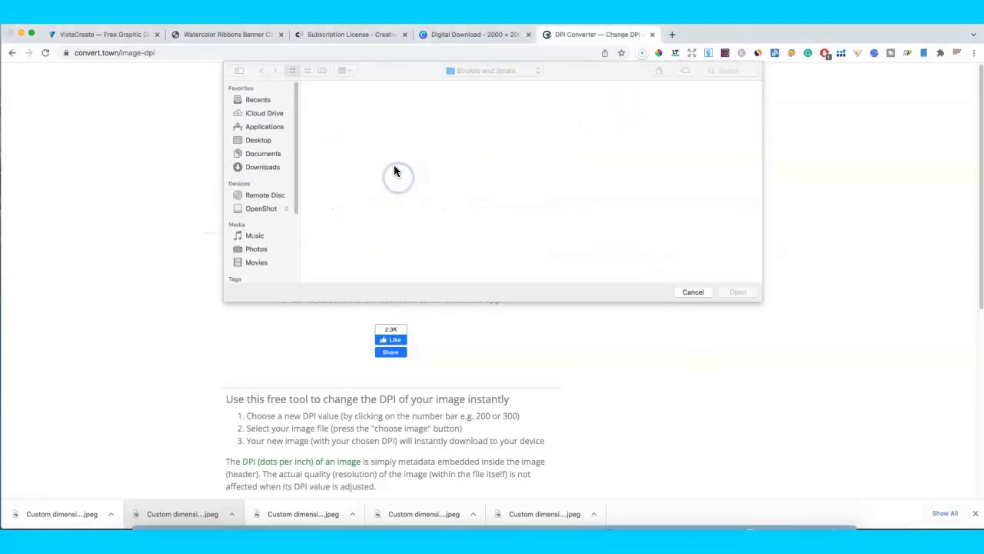
click(262, 167)
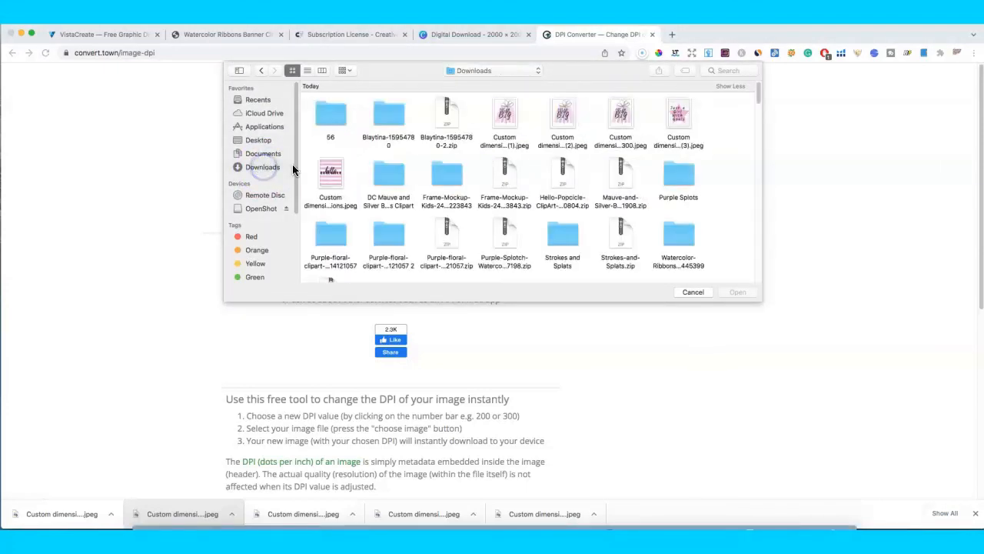
click(332, 176)
click(721, 291)
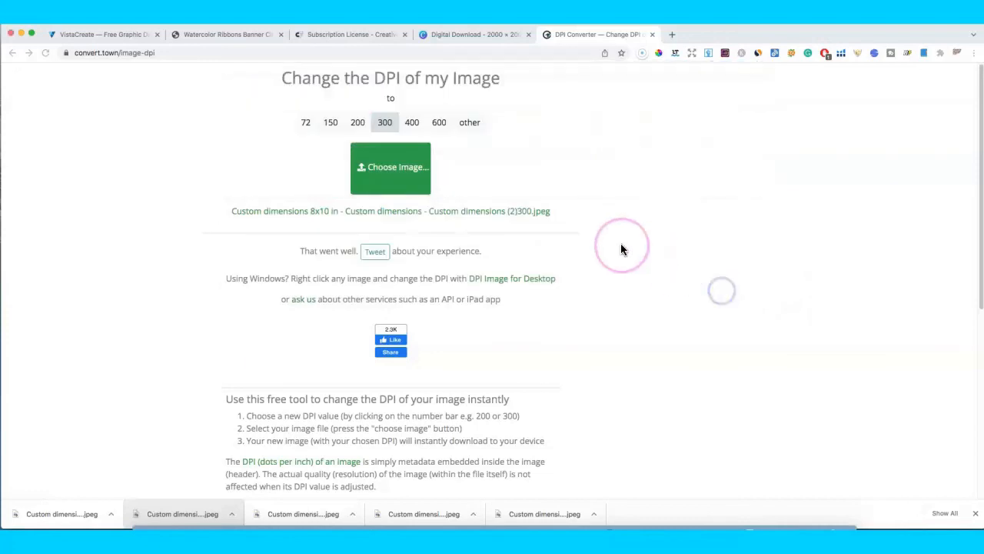
Open the converted "hello BEAUTIFUL" JPEG to inspect it, and close both the image and the Finder window.
click(132, 510)
click(126, 471)
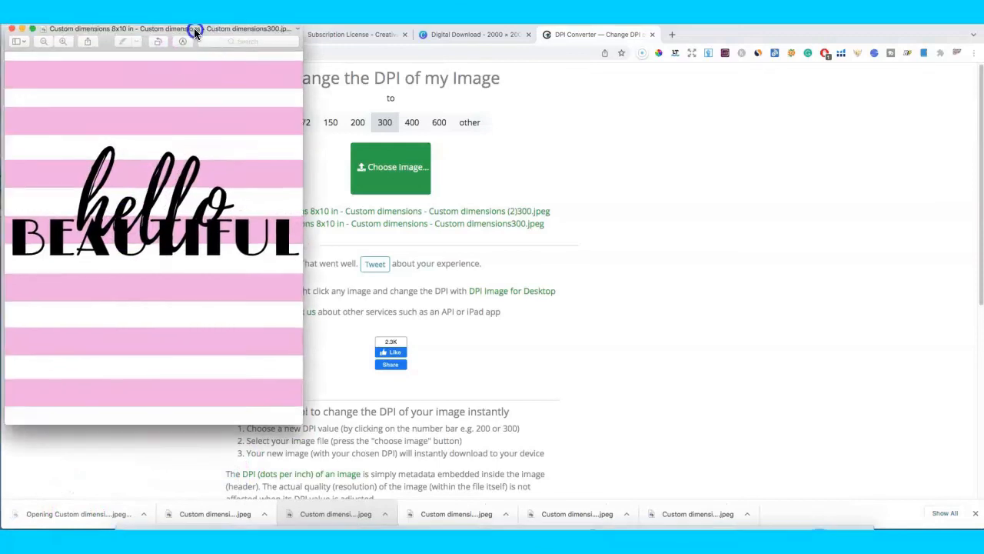
drag(194, 32, 329, 77)
click(159, 88)
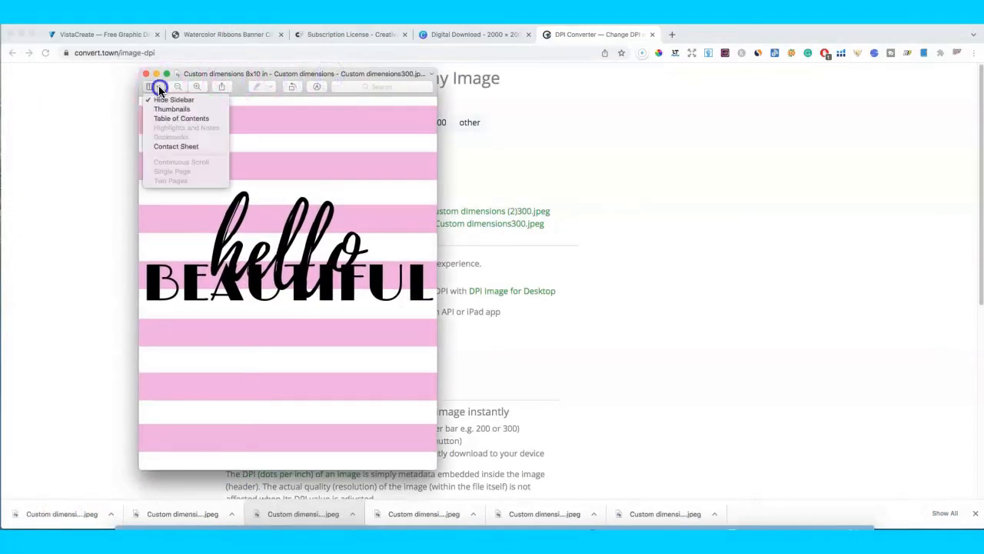
click(194, 73)
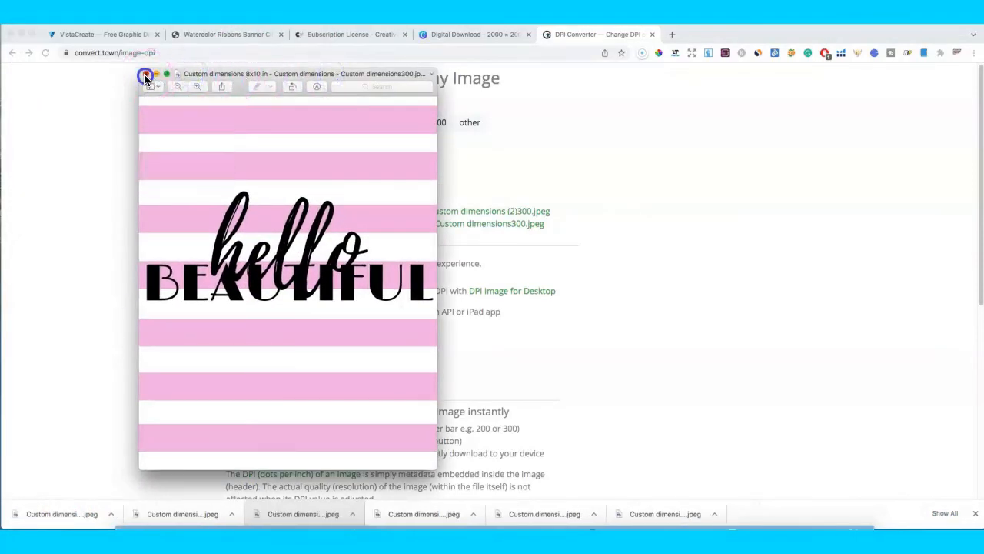
click(145, 77)
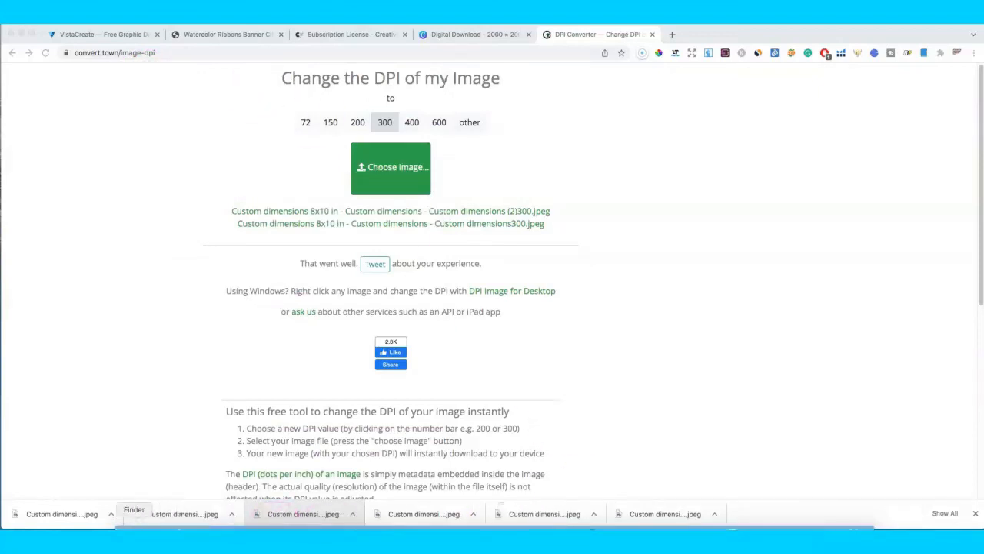
click(134, 532)
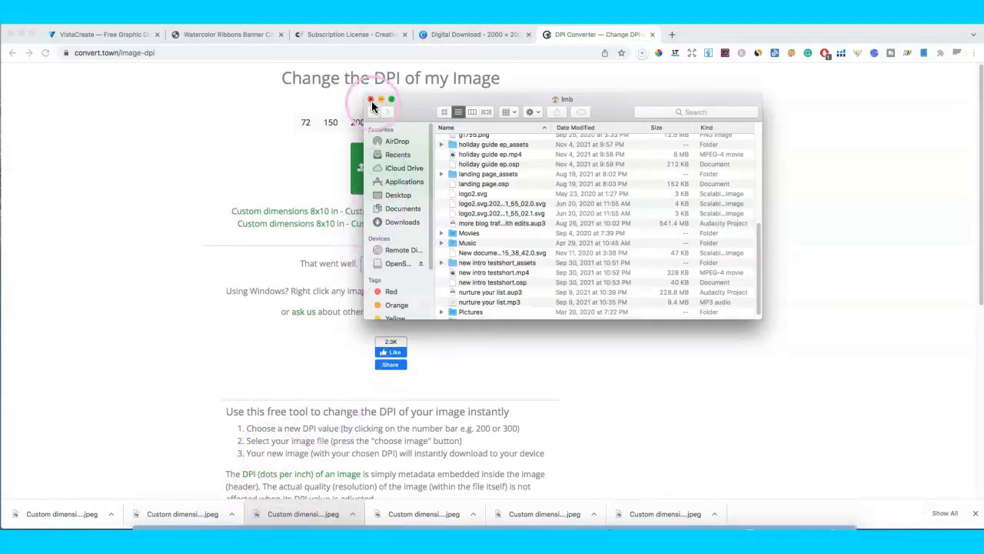
click(371, 100)
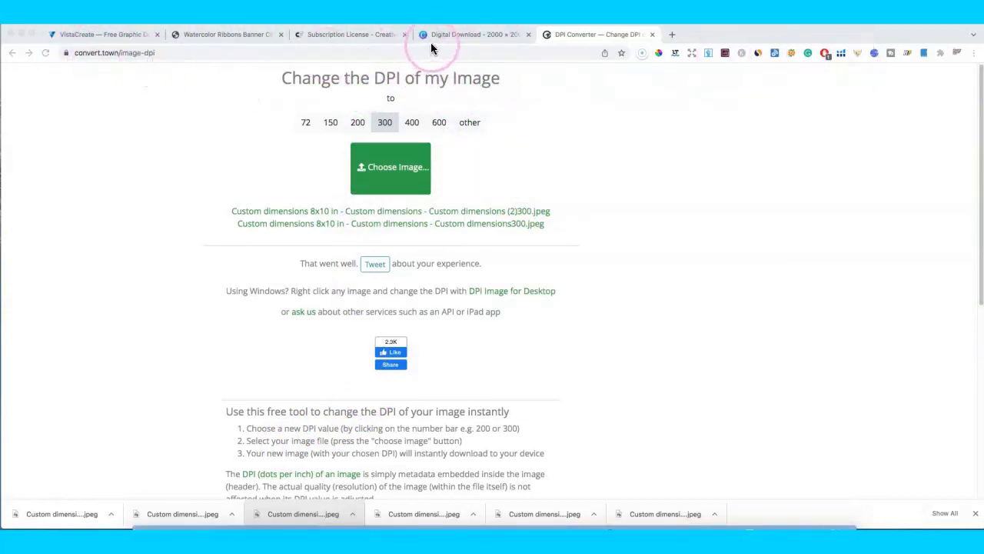
Switch to the VistaCreate design, dismiss the saved-design message and review the "DREAM BIG" page.
click(80, 37)
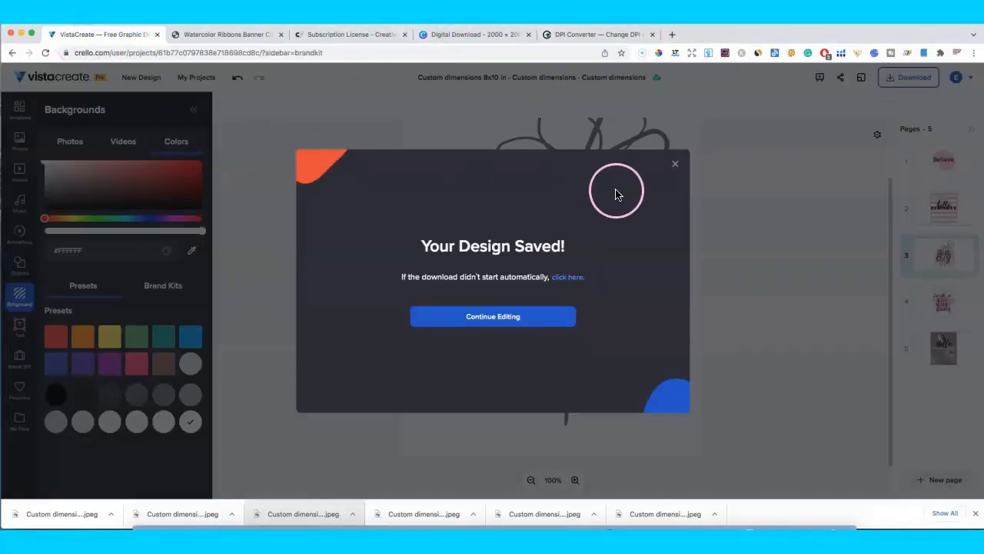
click(674, 166)
scroll(616, 292, down, 1)
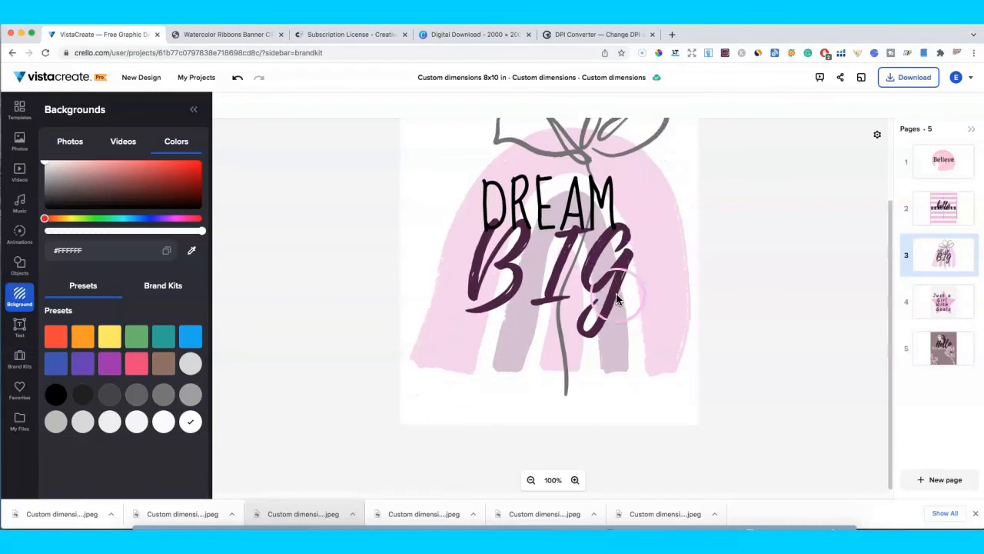
scroll(616, 293, up, 3)
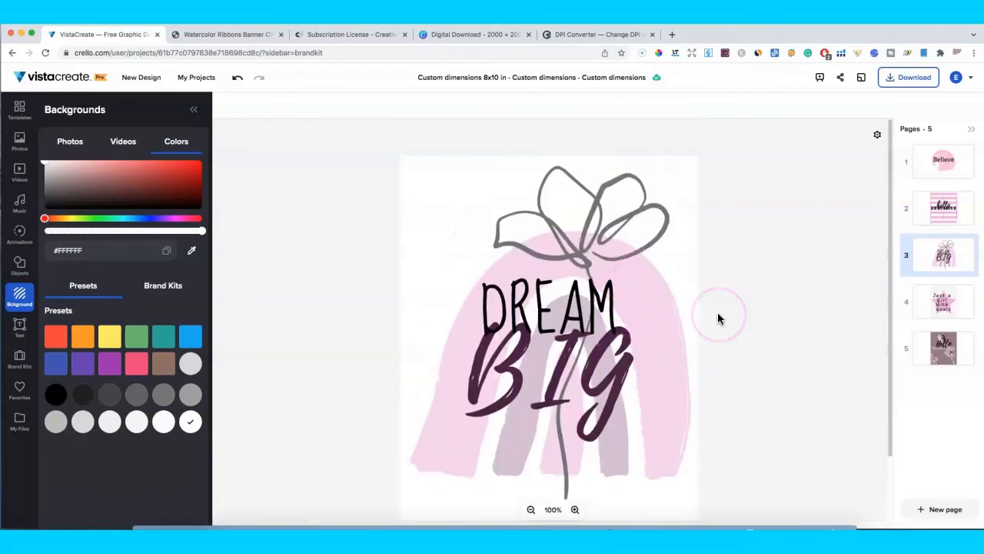